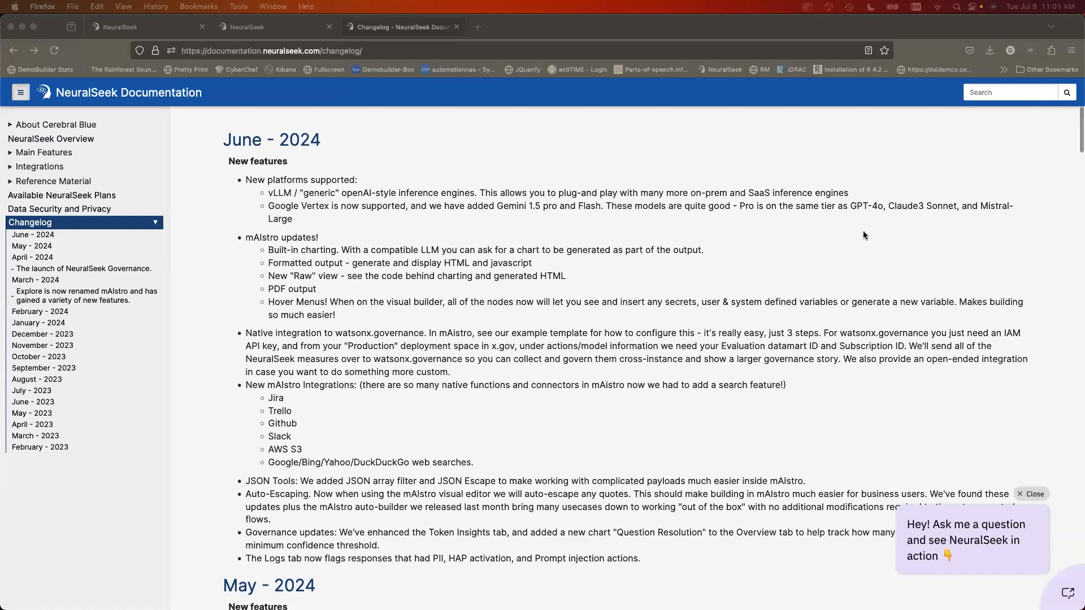
- Review the June 2024 new features in the NeuralSeek documentation changelog
scroll(863, 235, down, 1)
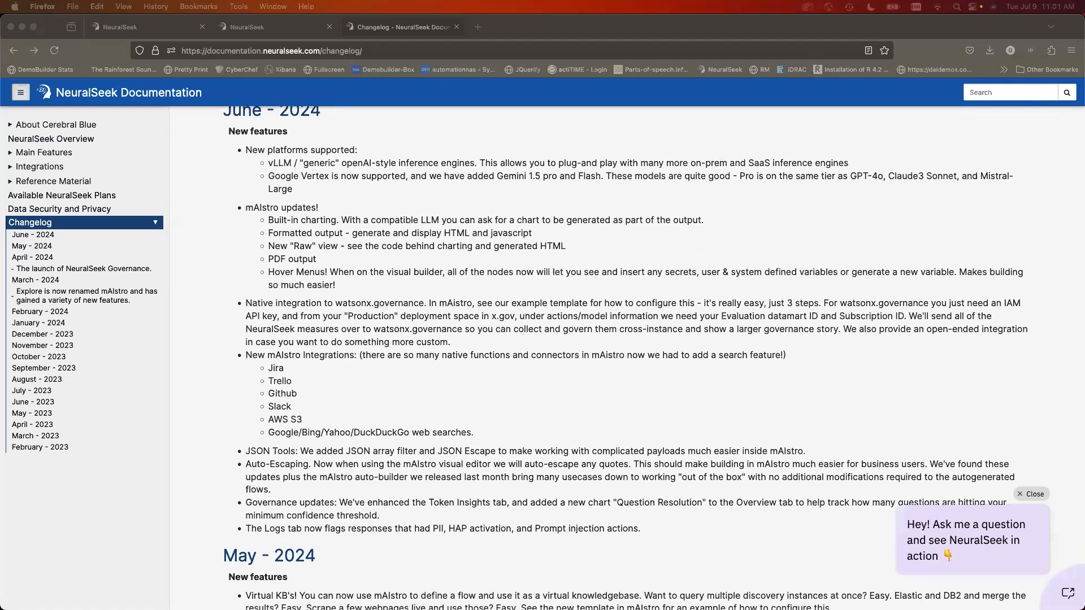
scroll(463, 377, up, 1)
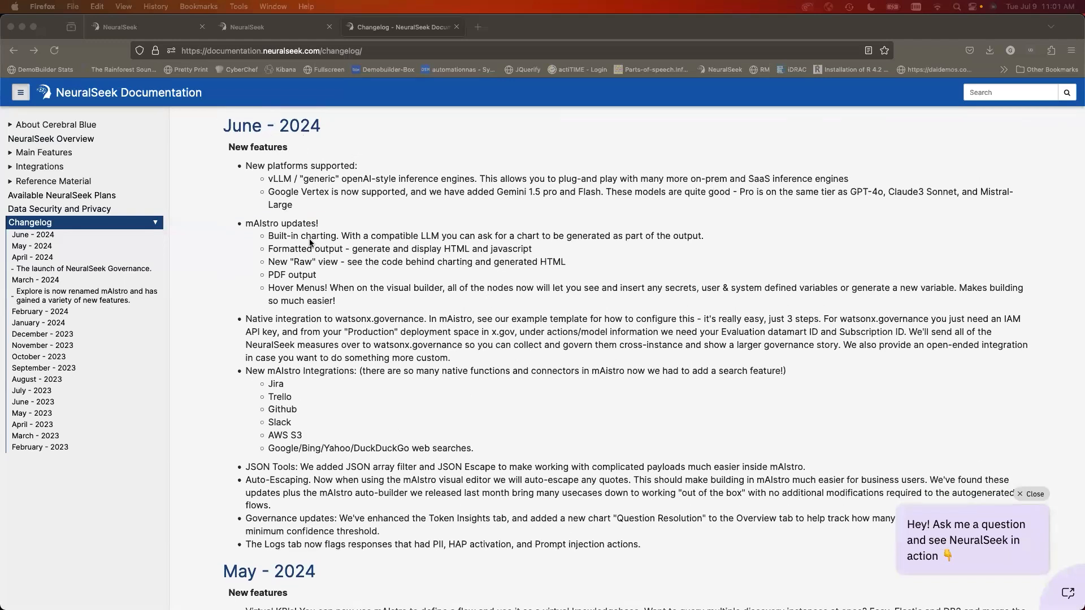
click(402, 54)
click(308, 348)
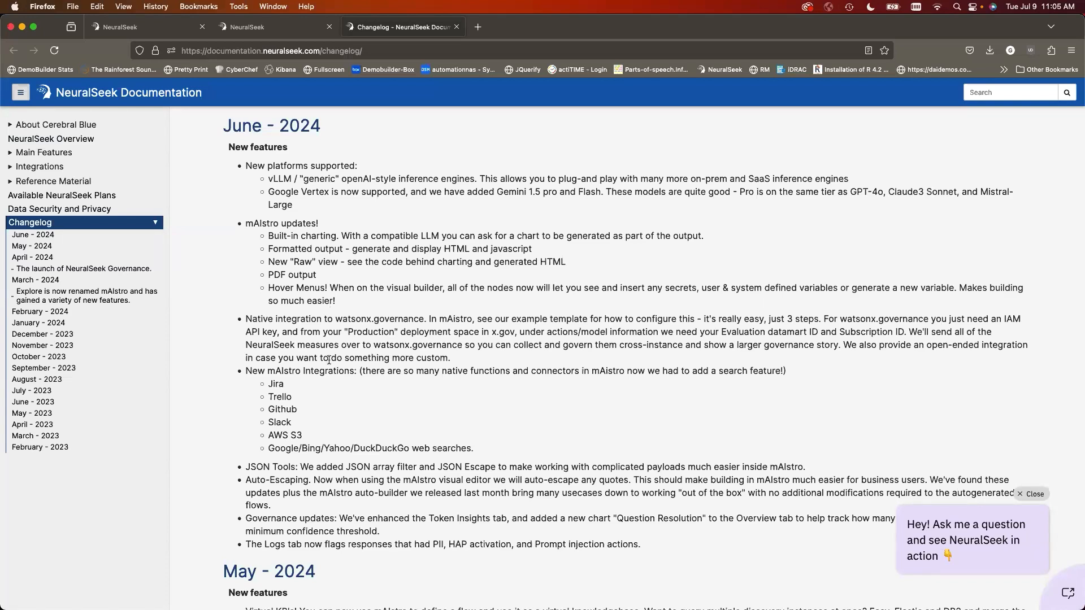
scroll(331, 364, down, 2)
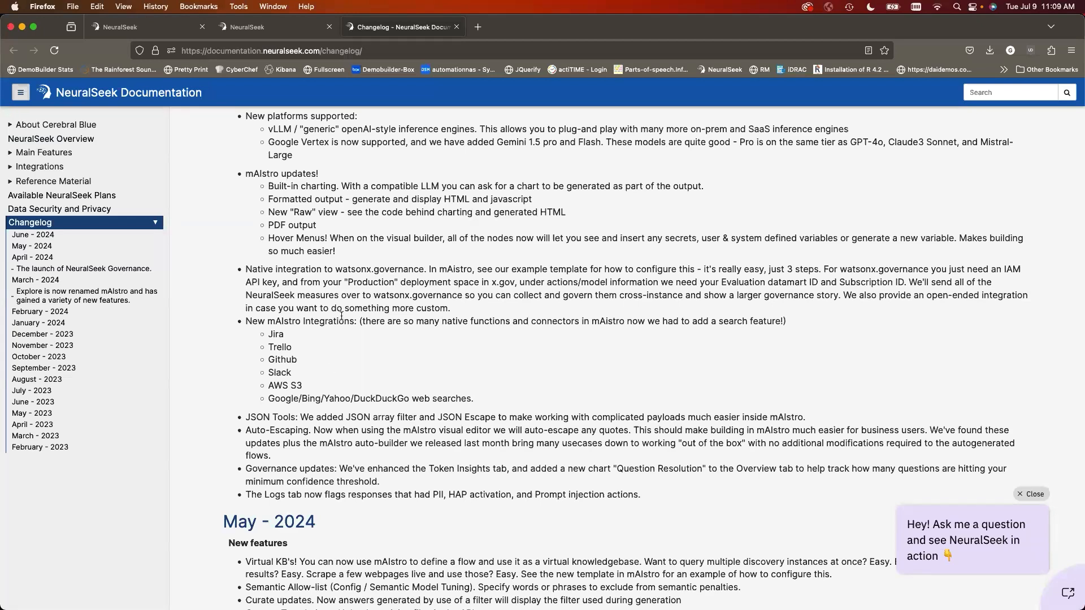
- Switch to the NeuralSeek configuration page and expand the LLM Details section
click(266, 34)
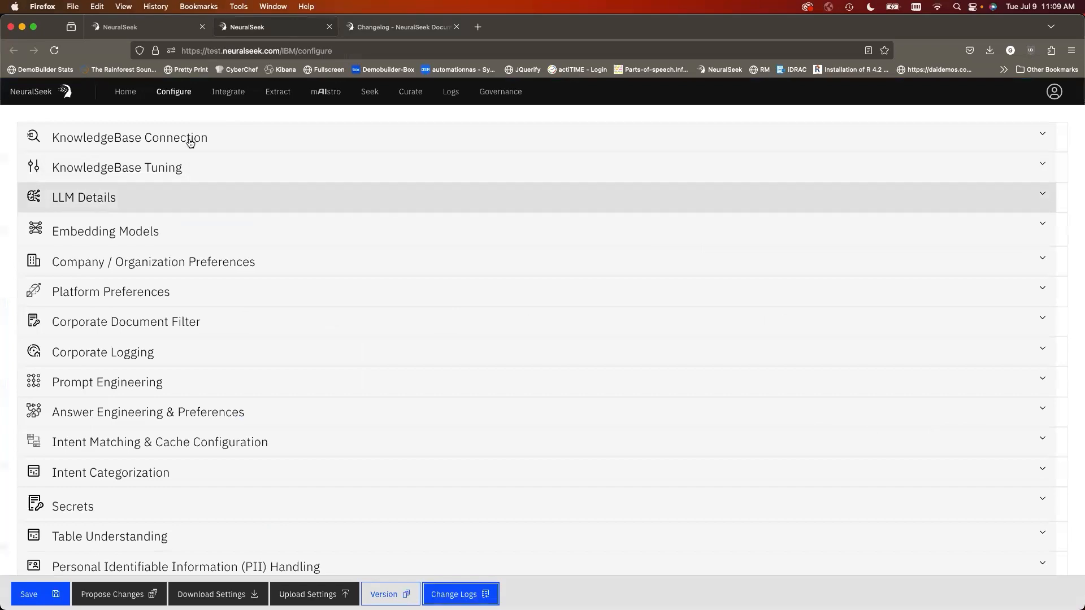
click(116, 170)
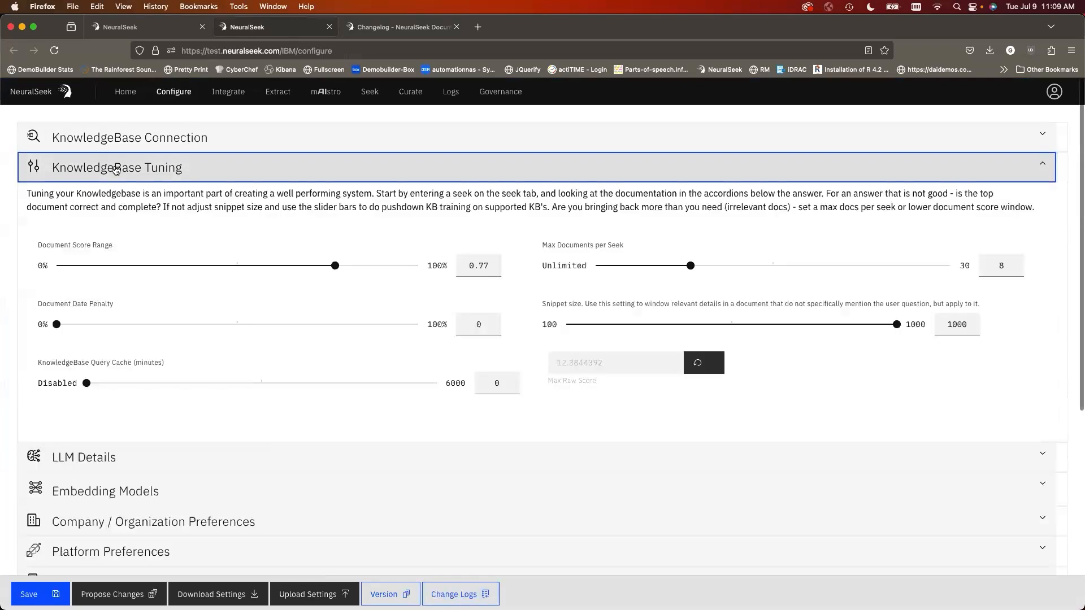
click(115, 169)
click(97, 199)
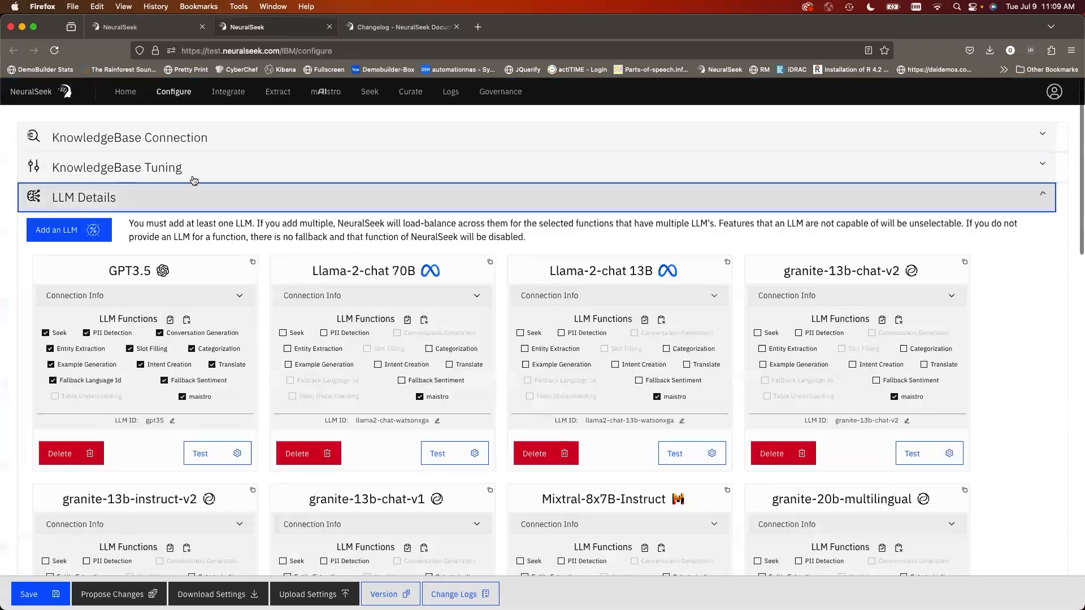
- Begin adding an LLM, choose Google Vertex AI as the platform, and review its Gemini model options
click(91, 230)
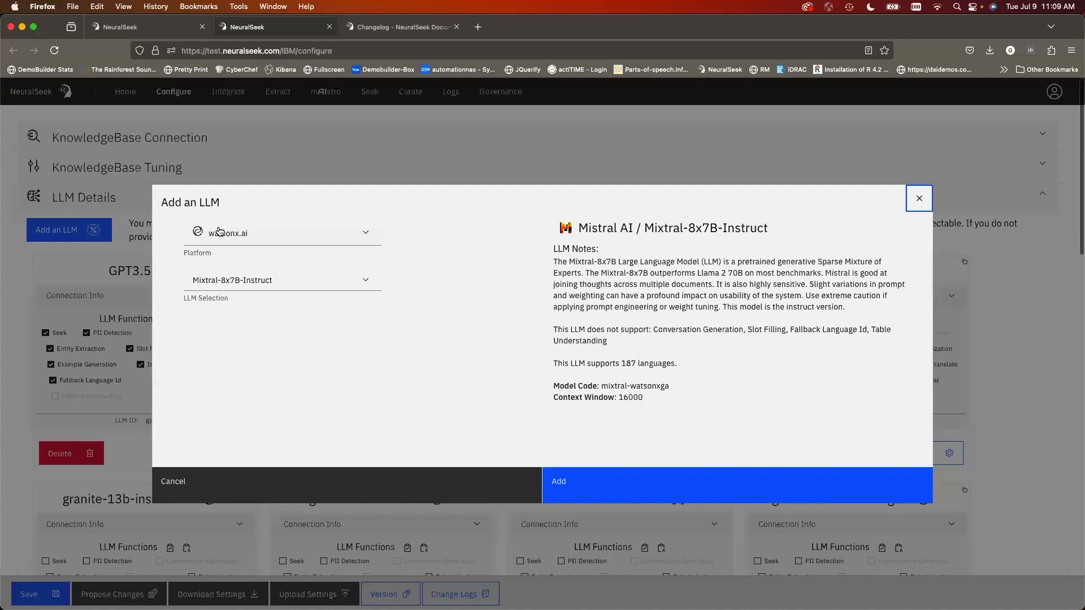
click(219, 231)
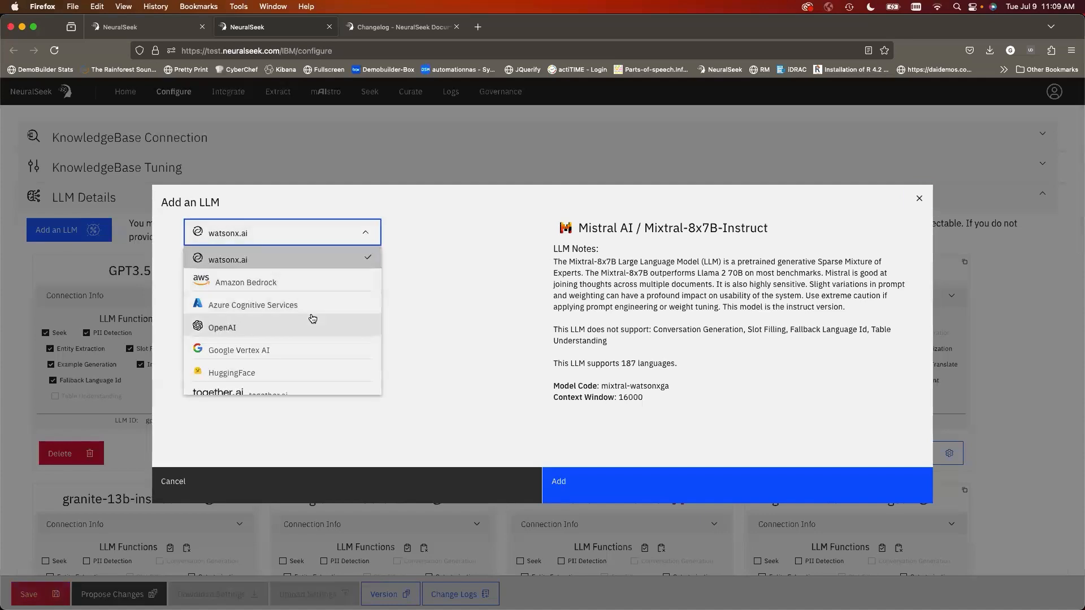
scroll(313, 318, down, 2)
scroll(312, 318, up, 2)
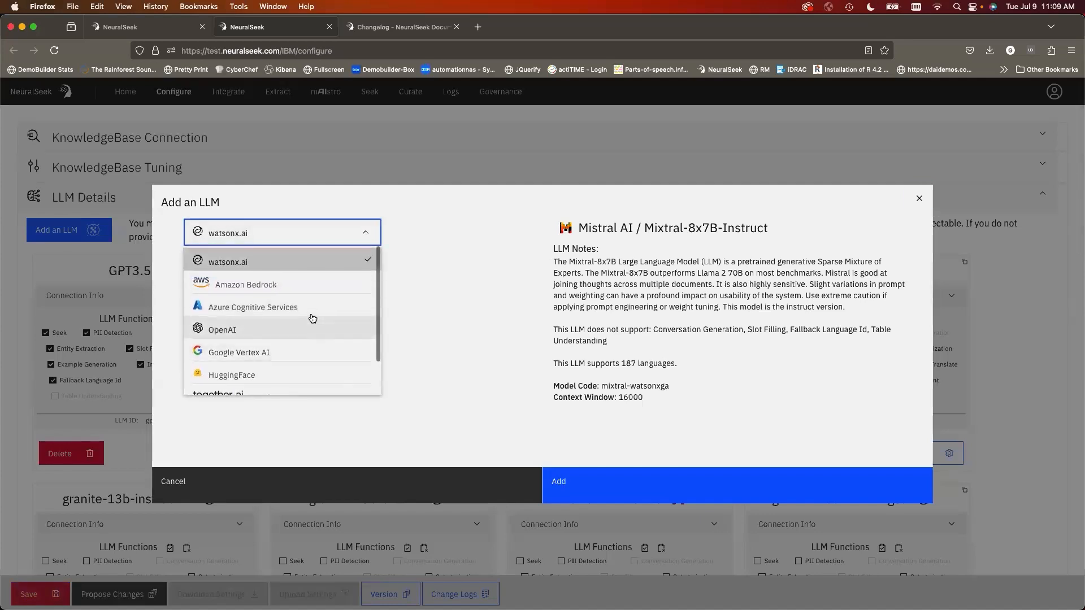
click(249, 351)
click(286, 280)
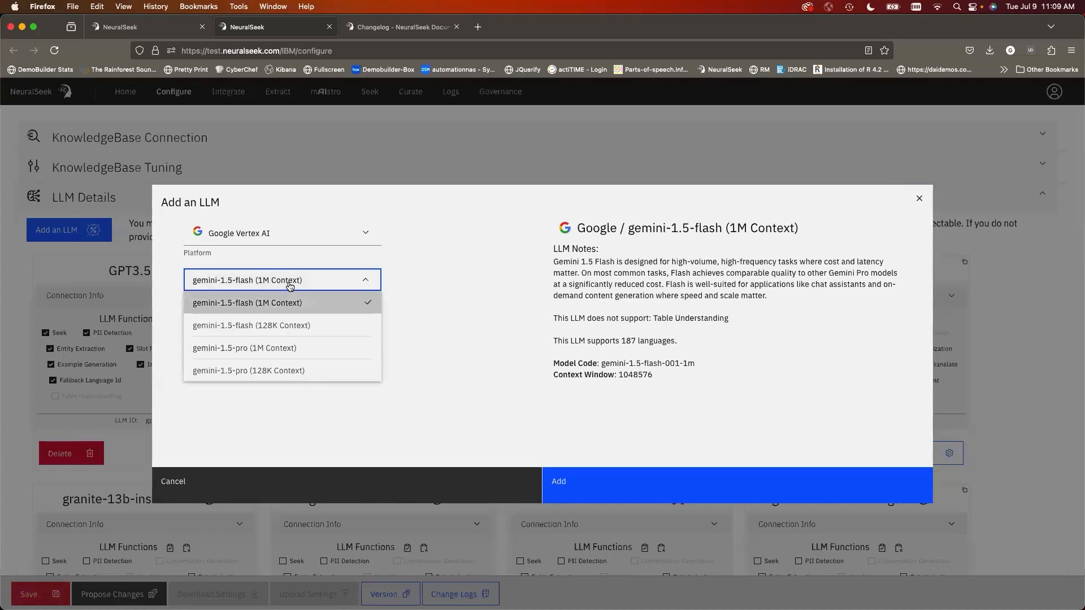
scroll(297, 303, down, 1)
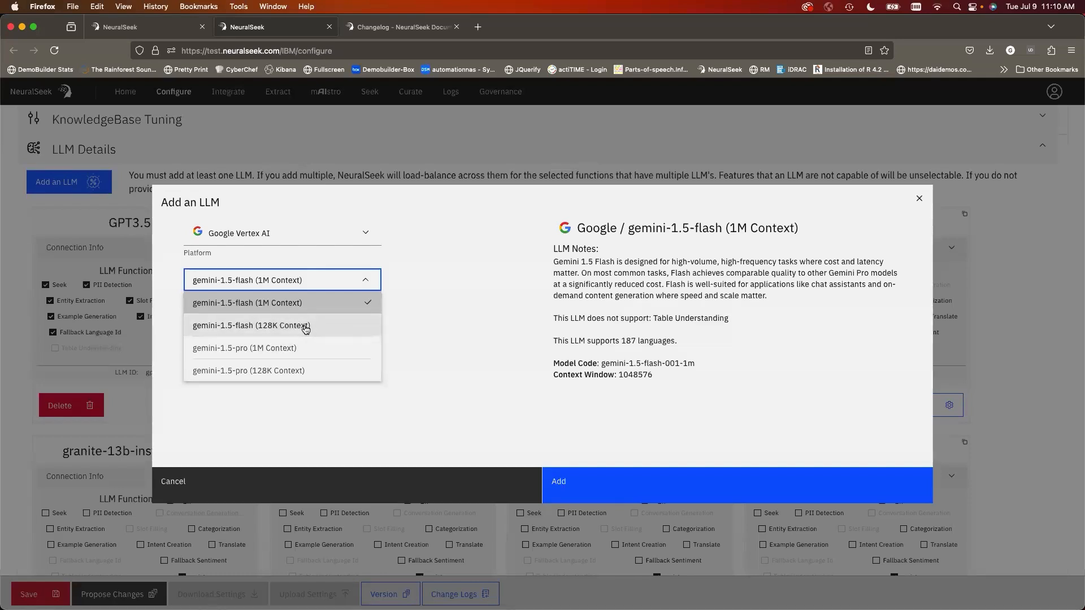
click(439, 323)
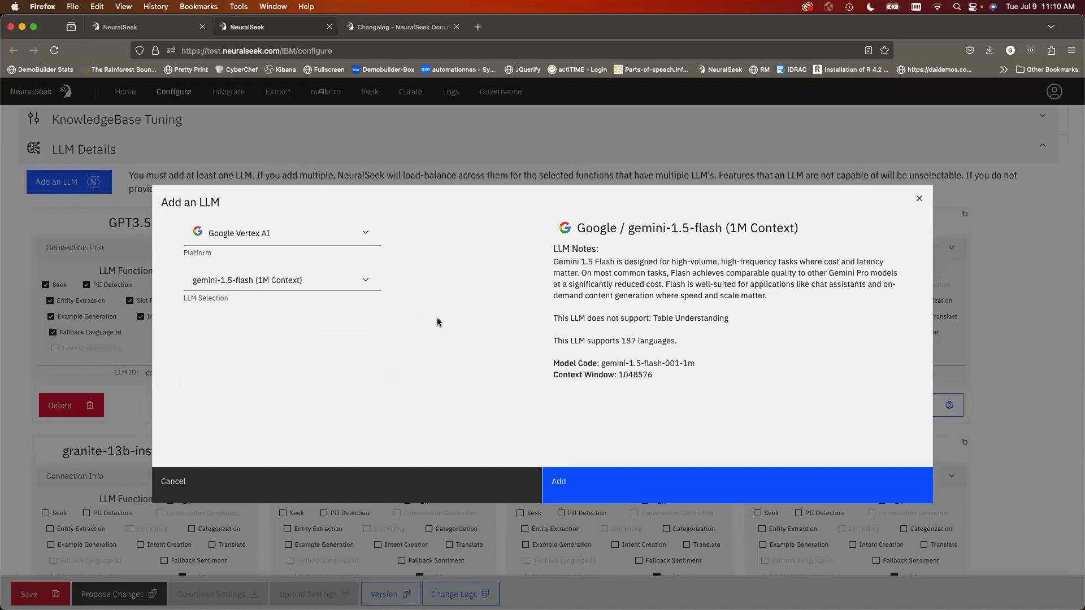
- Set the platform to Generic OpenAI-compatible and add the OpenAI Chat Completions model
click(330, 232)
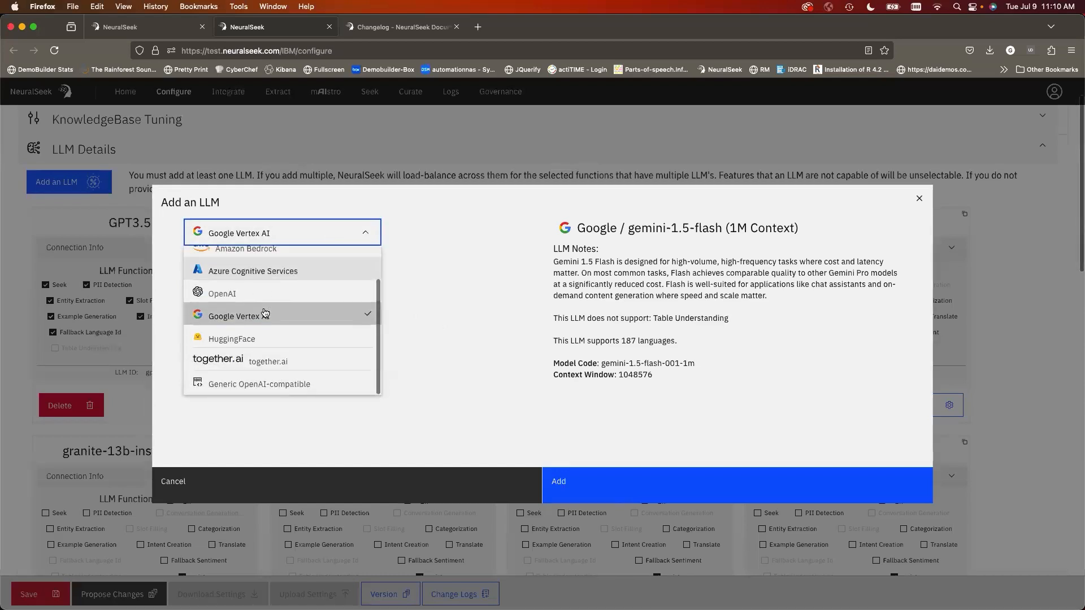
click(234, 389)
click(323, 282)
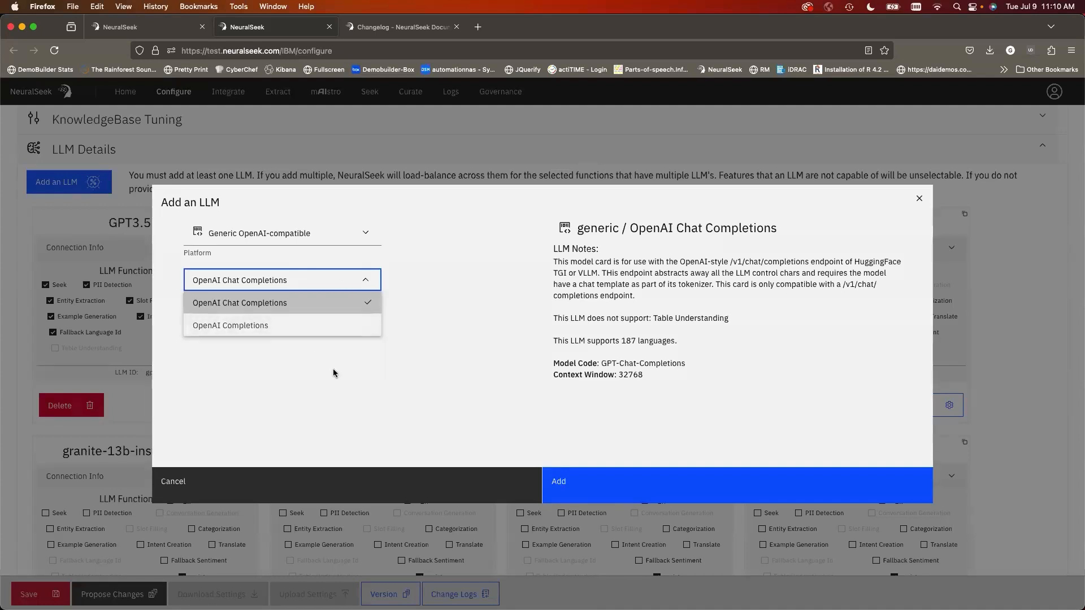
click(622, 492)
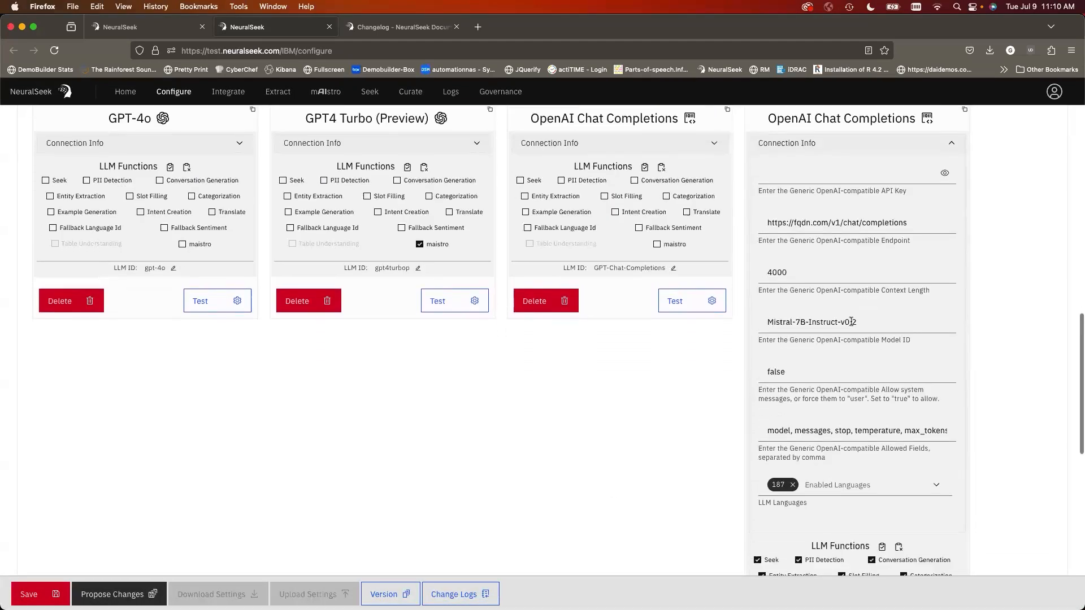
- Examine the API key, context length and model ID fields in the new OpenAI Chat Completions card
click(861, 172)
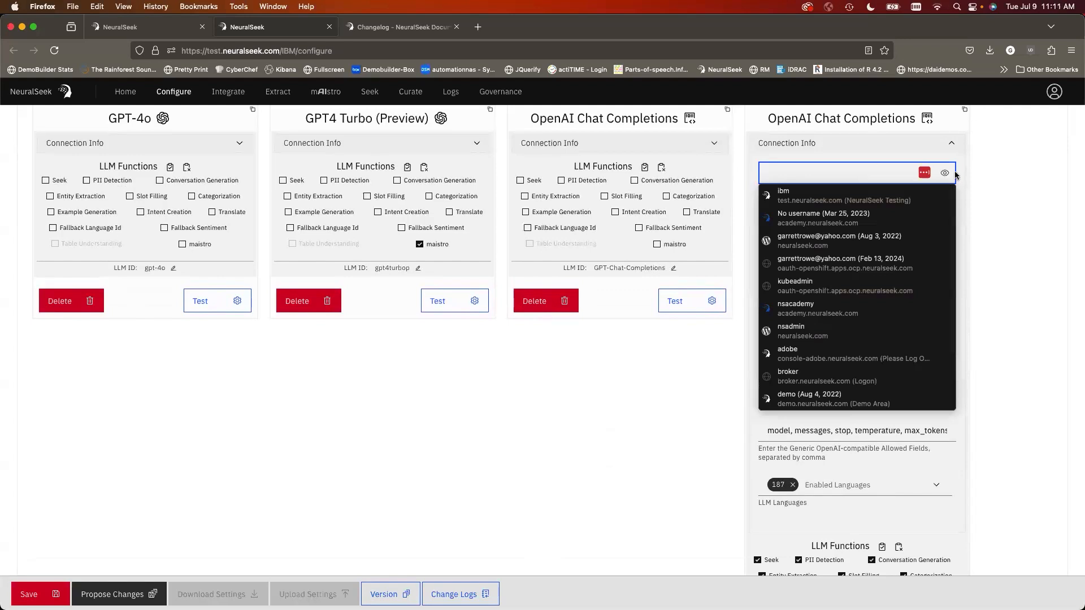
click(985, 178)
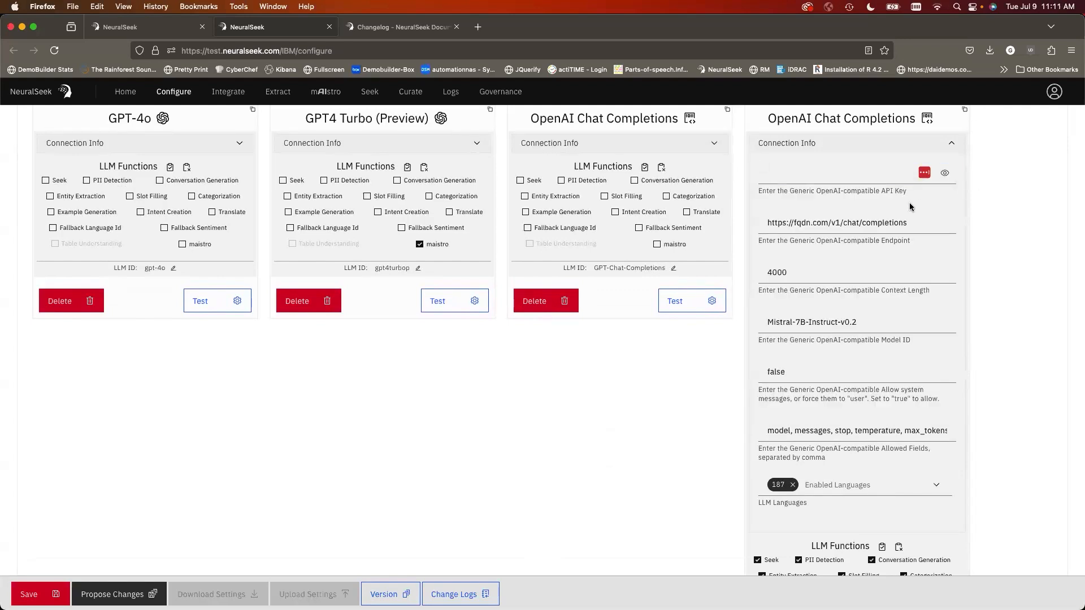
click(763, 274)
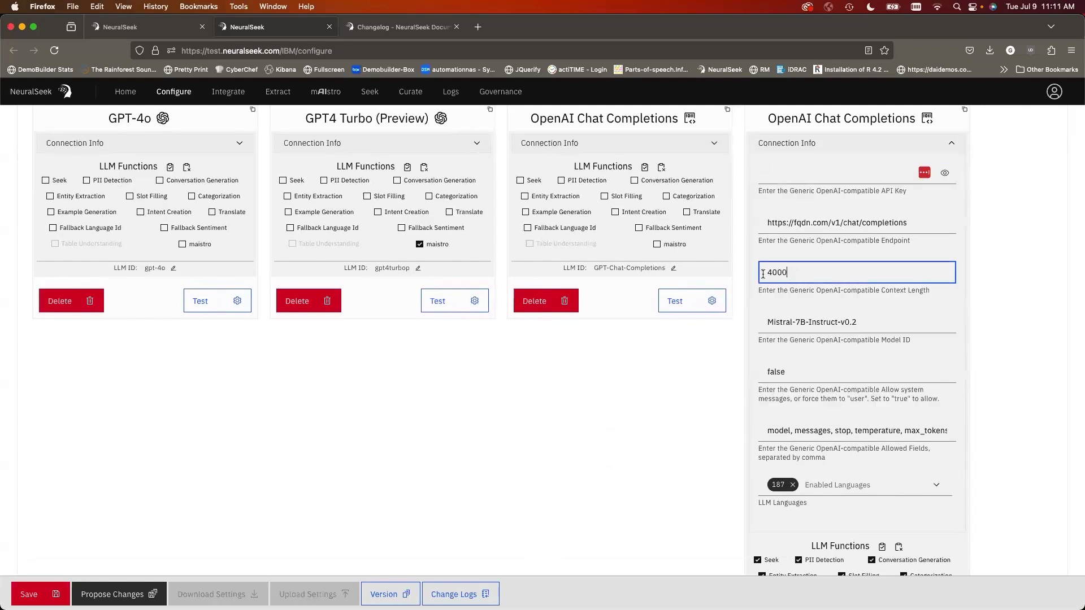
double_click(763, 274)
click(871, 324)
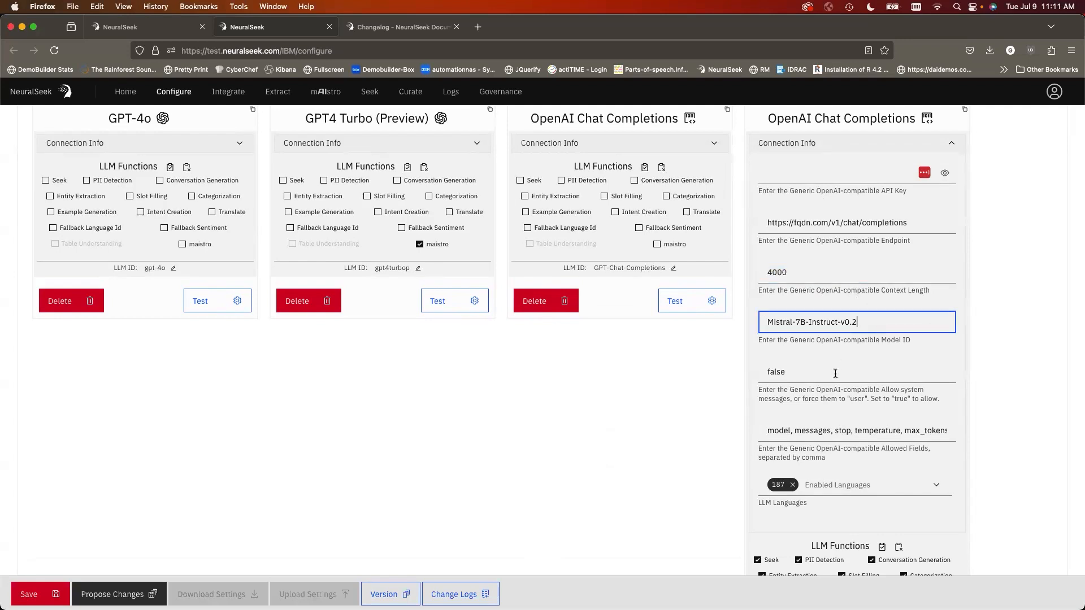
- Read through the complete comma-separated Allowed Fields entry of the new OpenAI Chat Completions card
scroll(835, 373, down, 1)
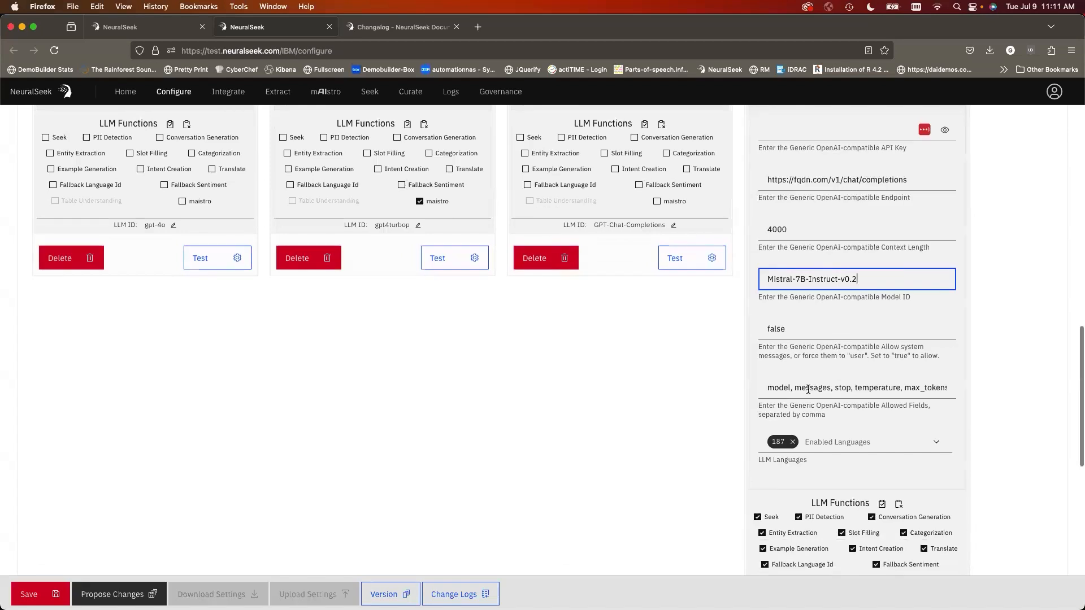
drag(766, 387, 861, 394)
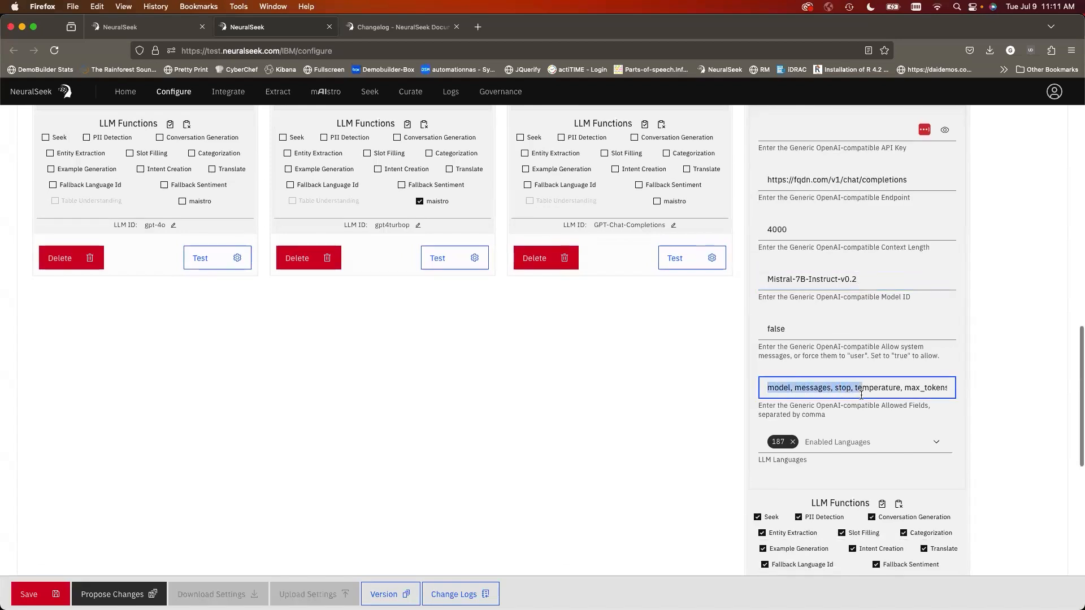
click(874, 391)
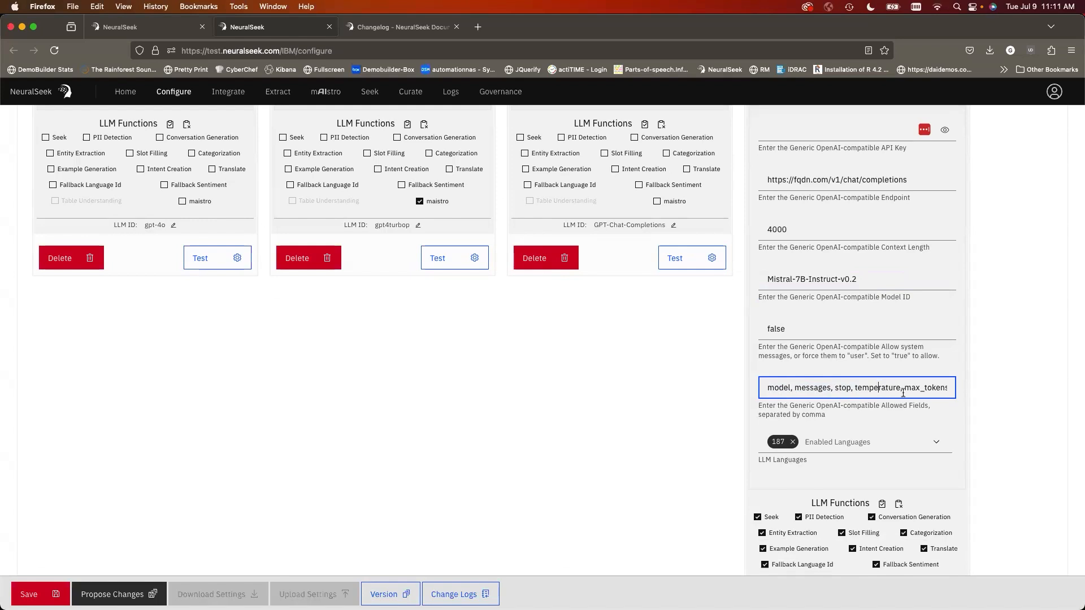
scroll(903, 391, right, 3)
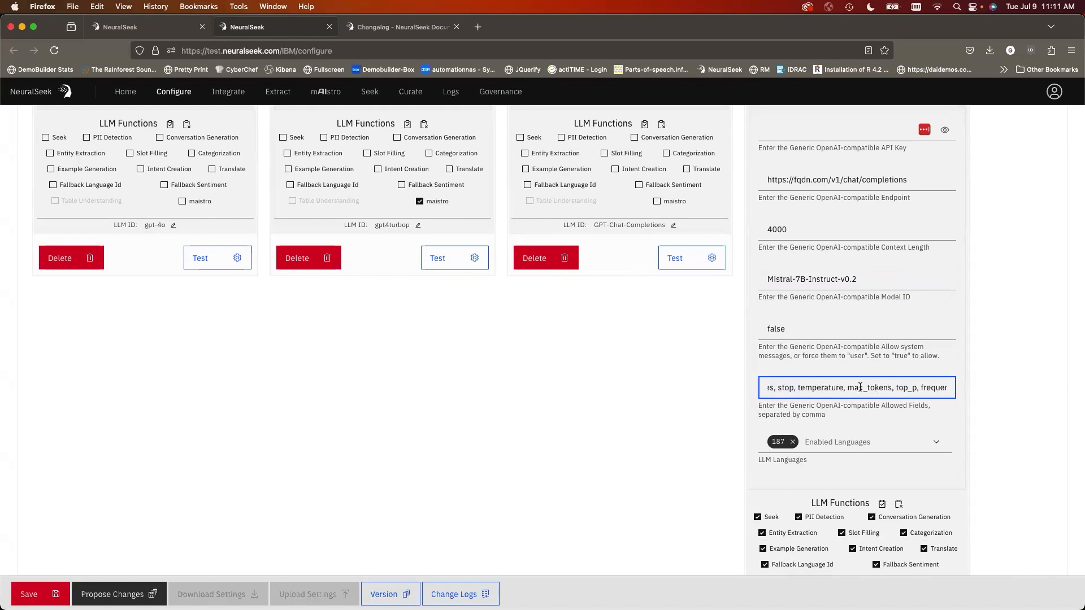
scroll(859, 388, left, 3)
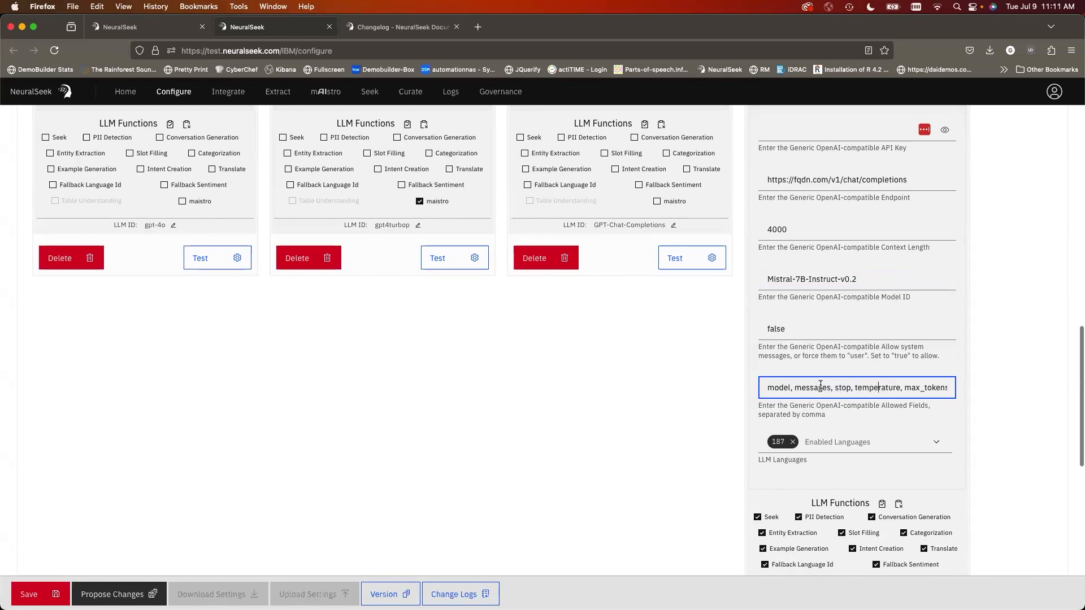
scroll(820, 385, right, 3)
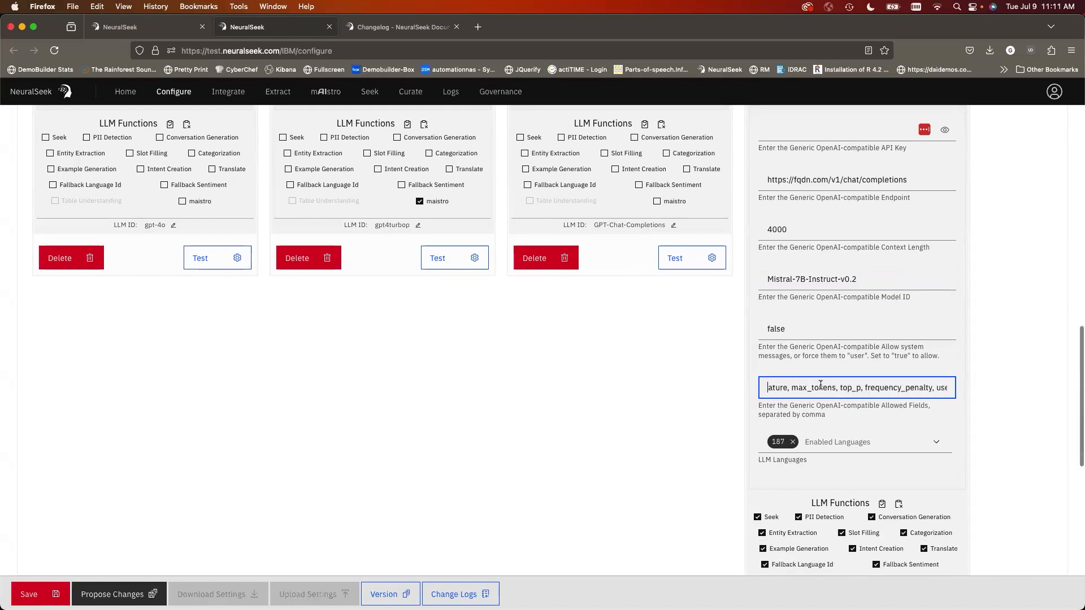
scroll(821, 385, right, 1)
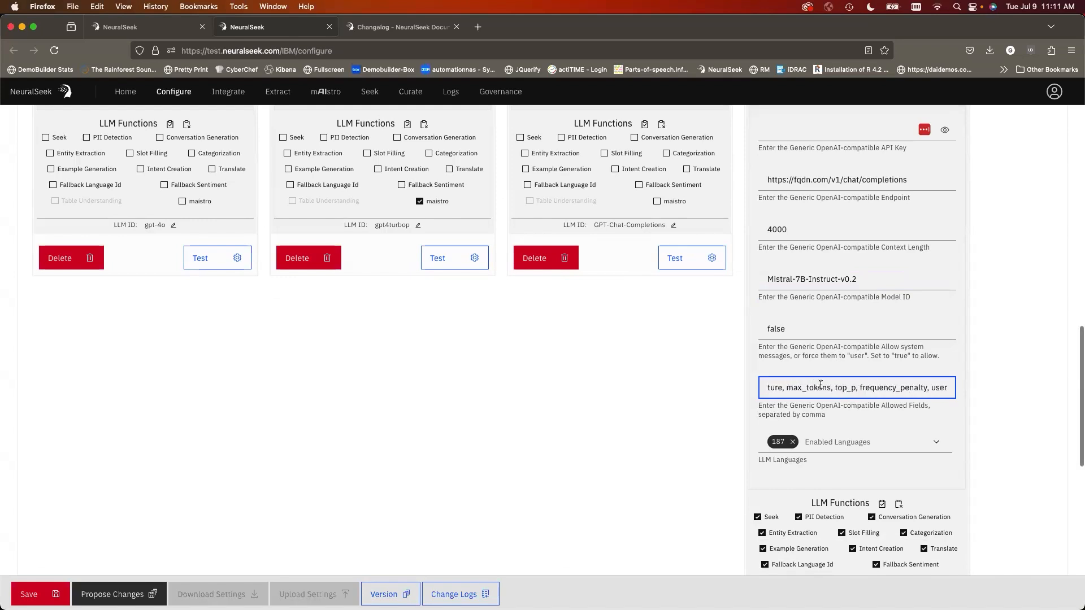
scroll(831, 384, left, 3)
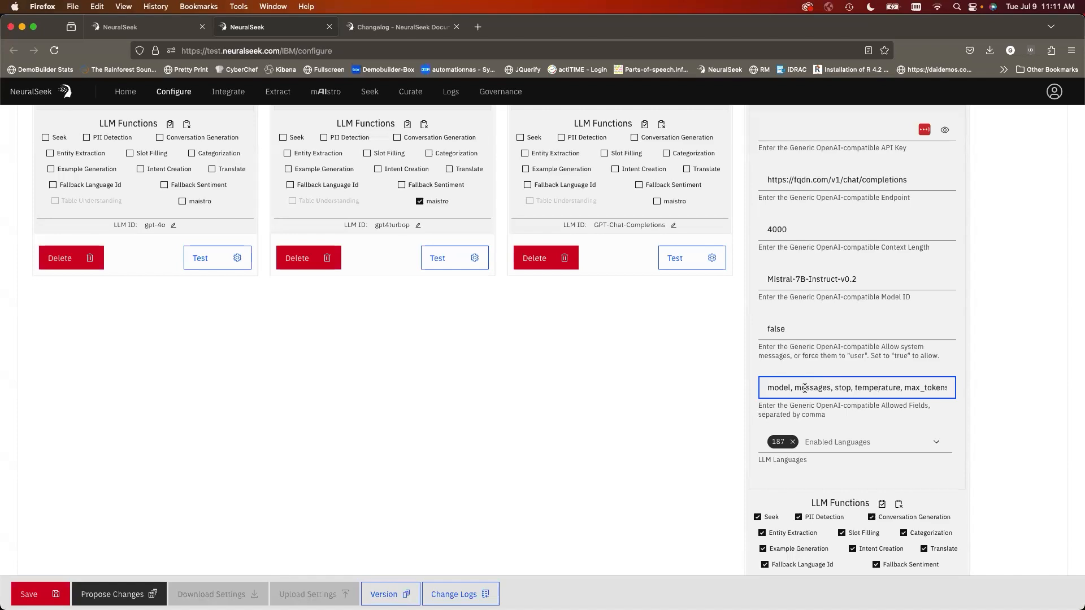
- Collapse the LLM Details section and expand the Embedding Models section
scroll(673, 387, up, 3)
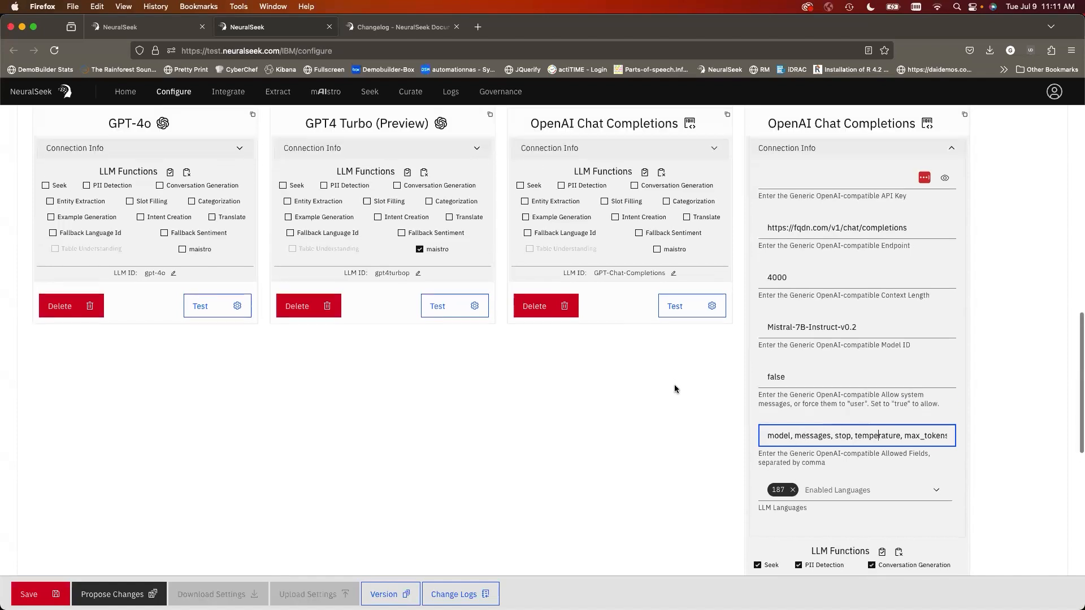
scroll(675, 389, up, 10)
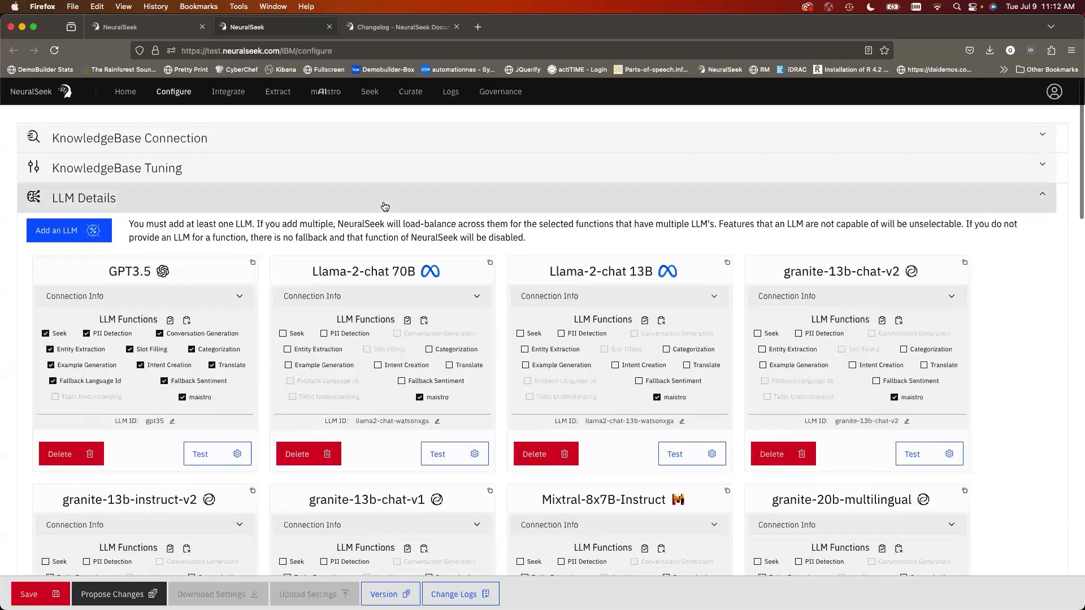
click(157, 202)
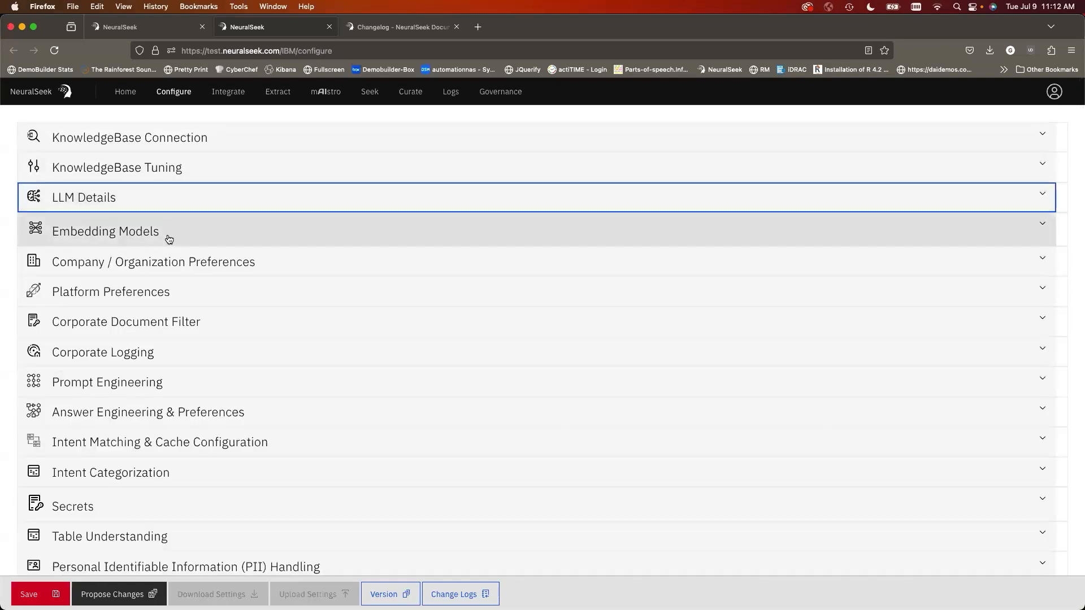
click(169, 239)
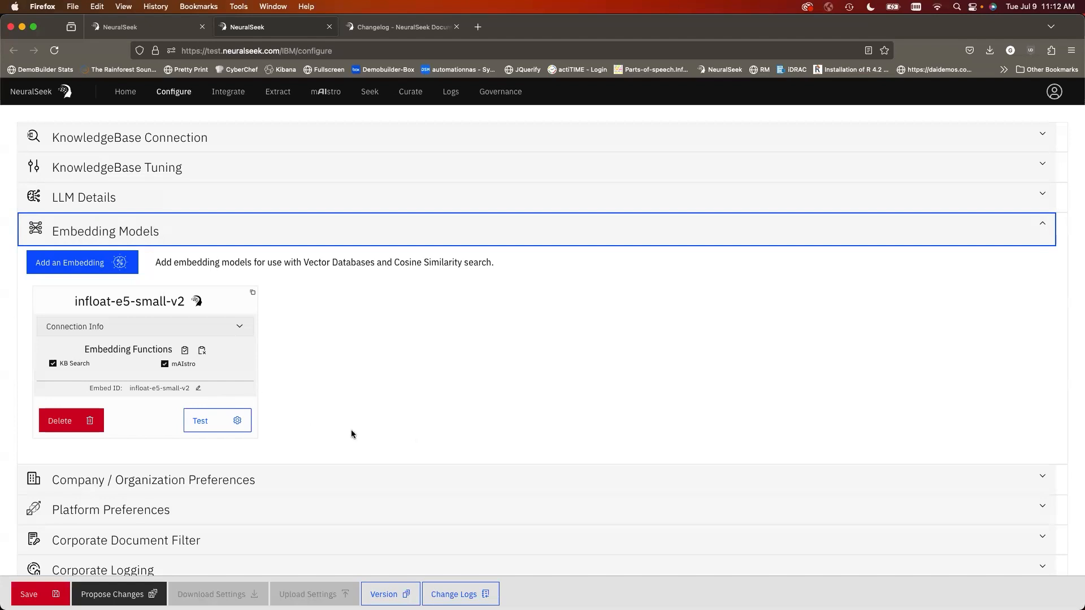
- Review the platform choices for a new embedding model and cancel without adding one
click(67, 266)
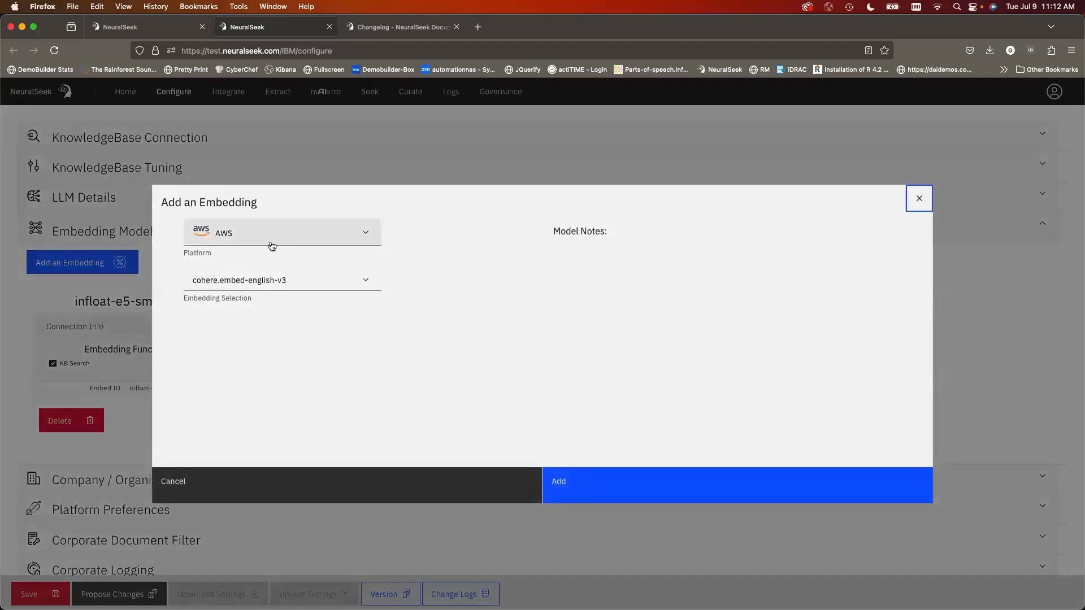
click(276, 242)
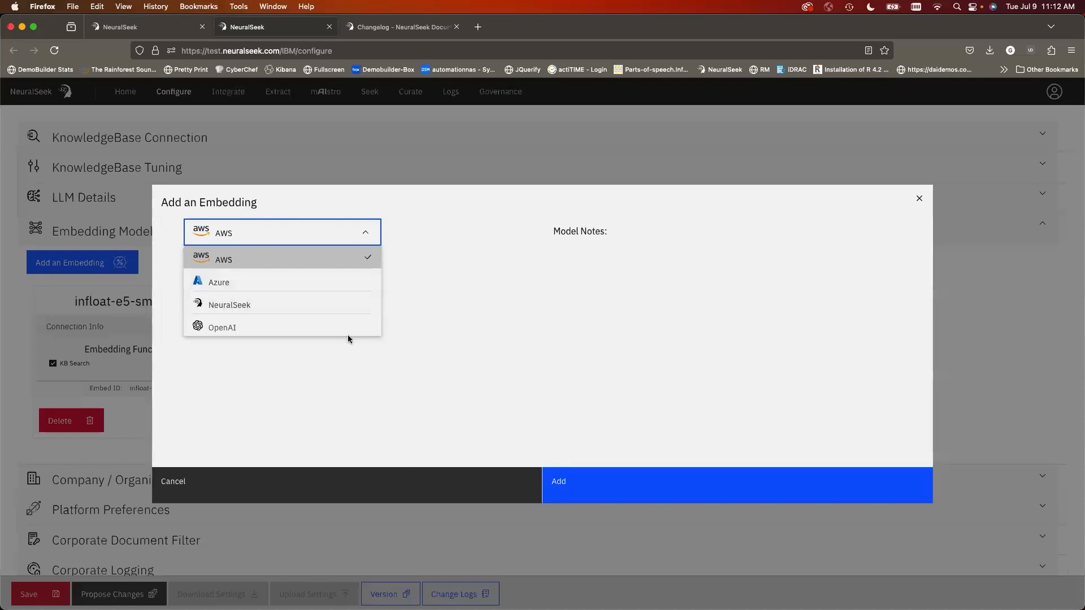
click(426, 480)
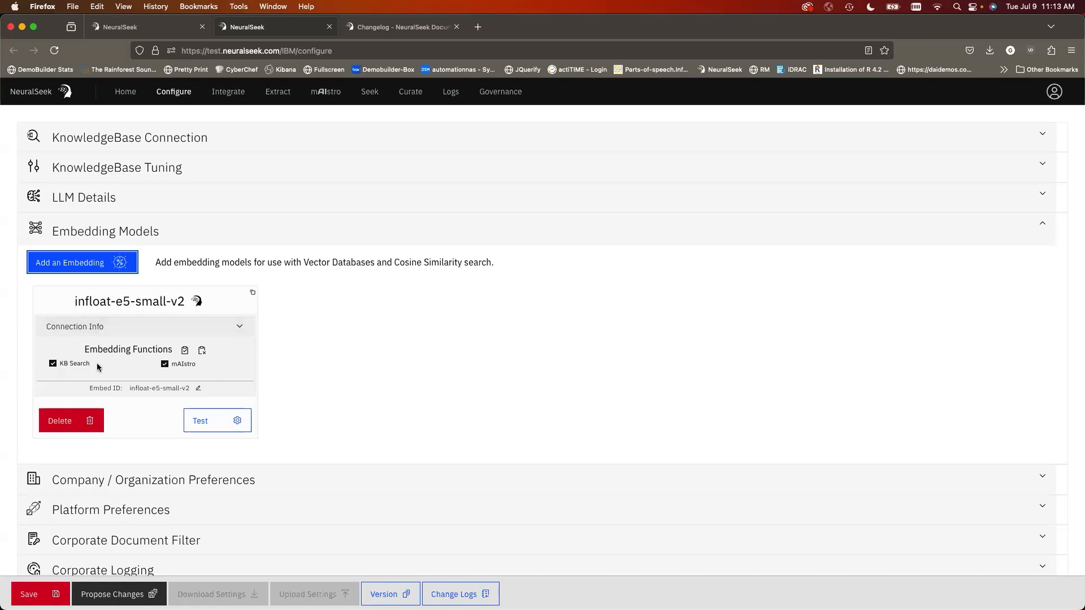
- Expand the Intent Matching & Cache Configuration section and examine its intent match tolerance, threshold and answer cache settings
scroll(218, 382, down, 3)
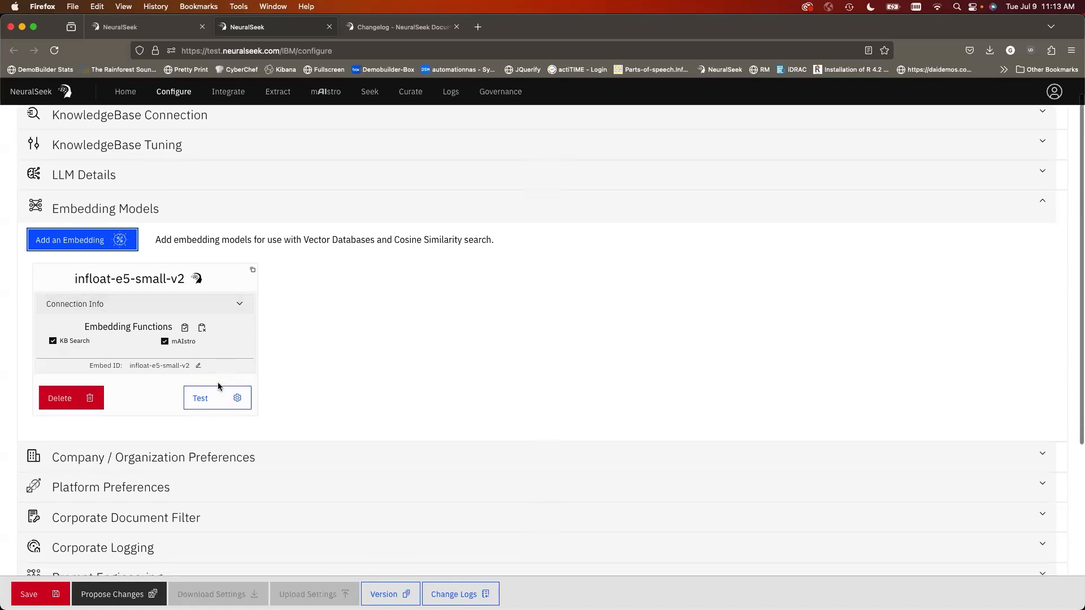
scroll(232, 246, down, 3)
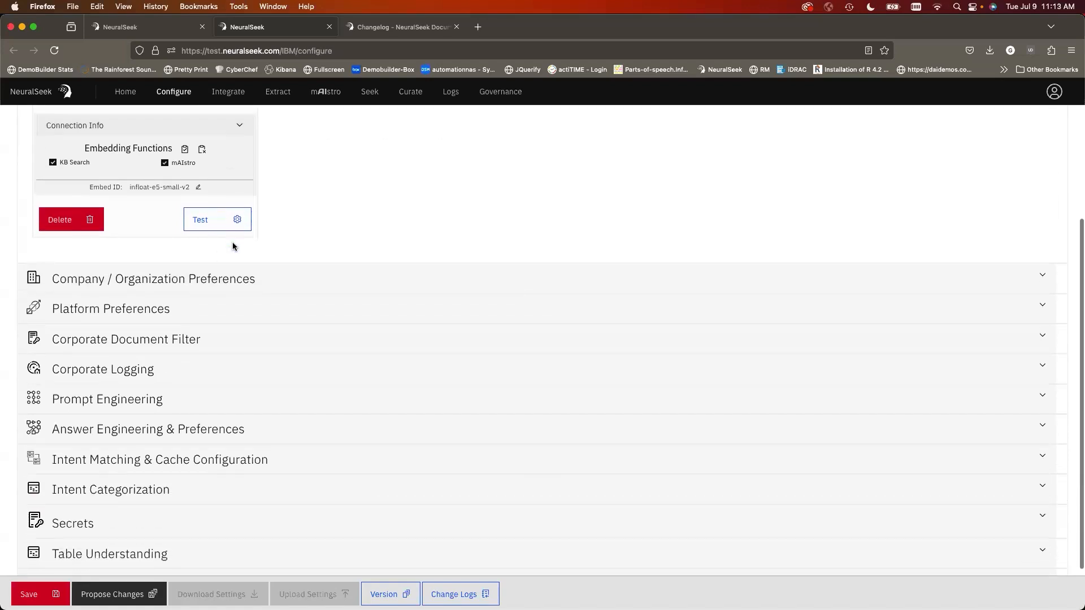
click(207, 450)
scroll(207, 450, down, 5)
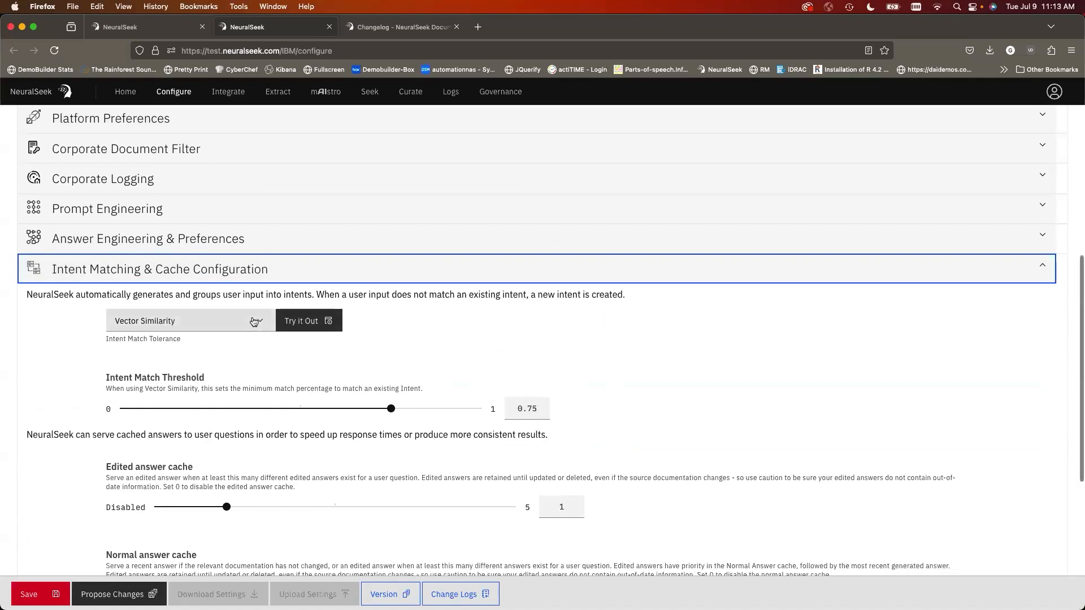
scroll(238, 331, up, 10)
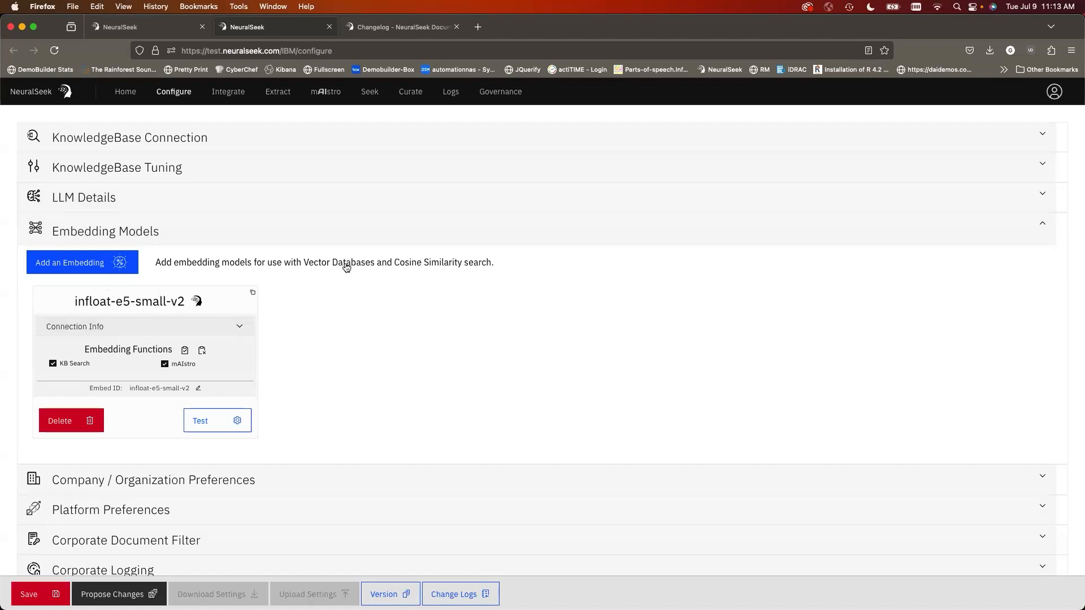
- Collapse the Embedding Models and Intent Matching & Cache Configuration sections
click(205, 232)
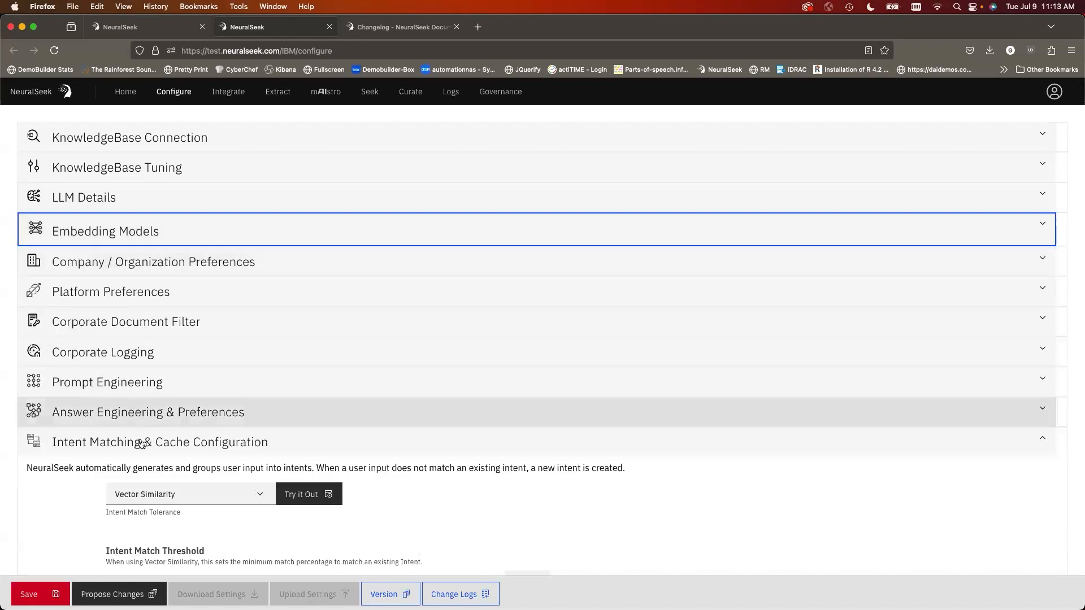
click(142, 443)
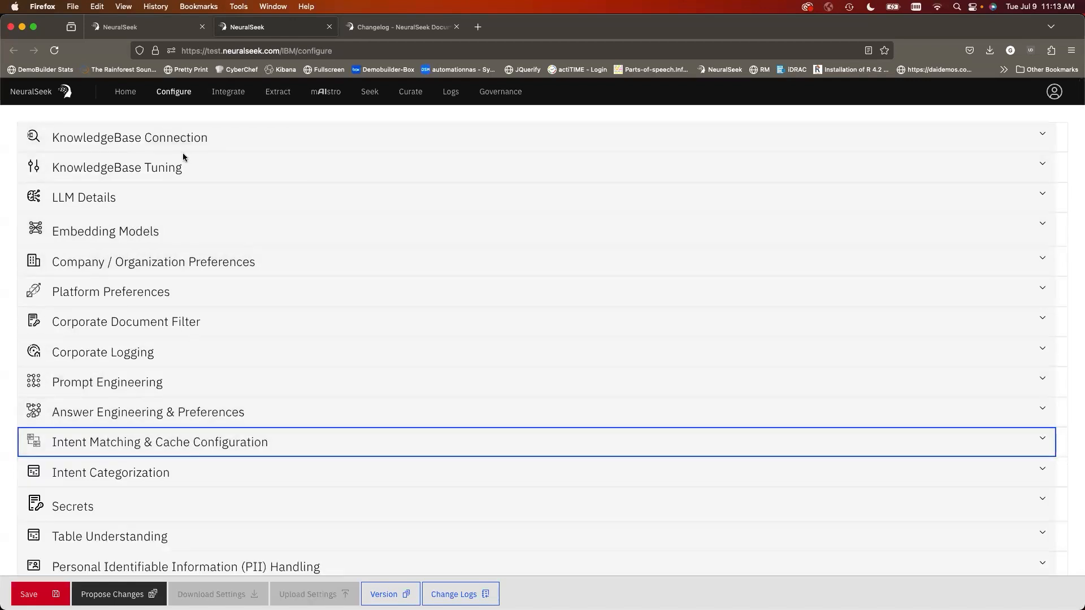
key(super+Tab)
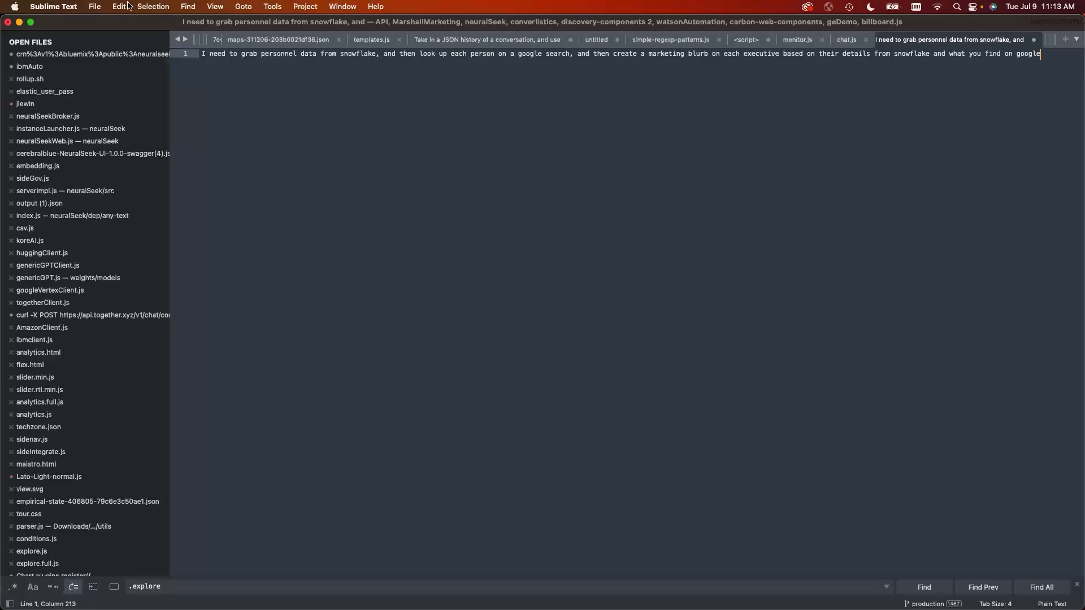
key(super+Tab)
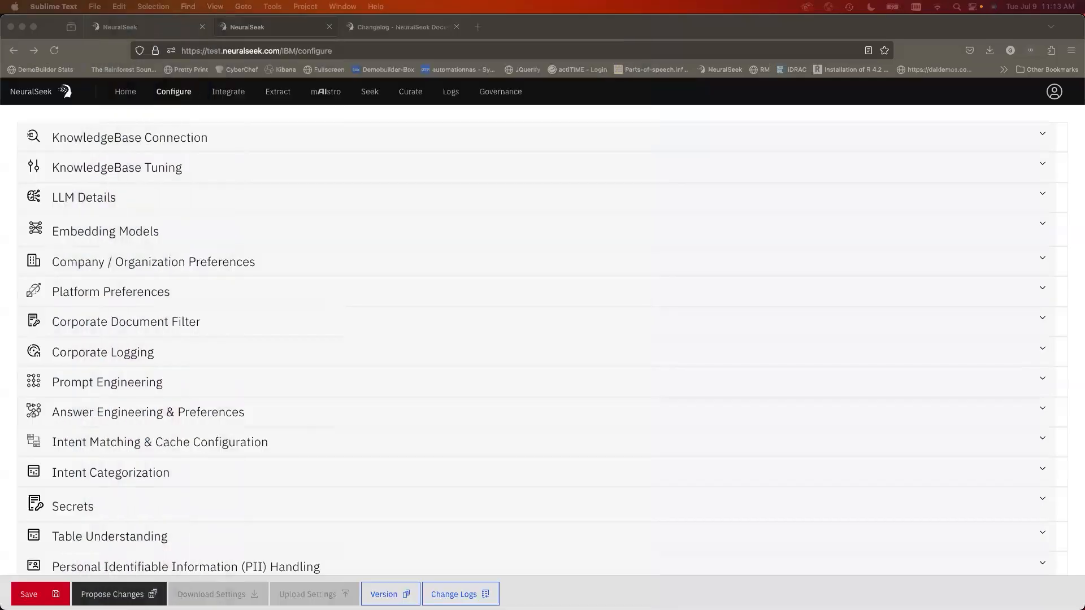
- In mAIstro, set the LLM to llama-3-70b-instruct and evaluate the loaded weather chart template
click(346, 91)
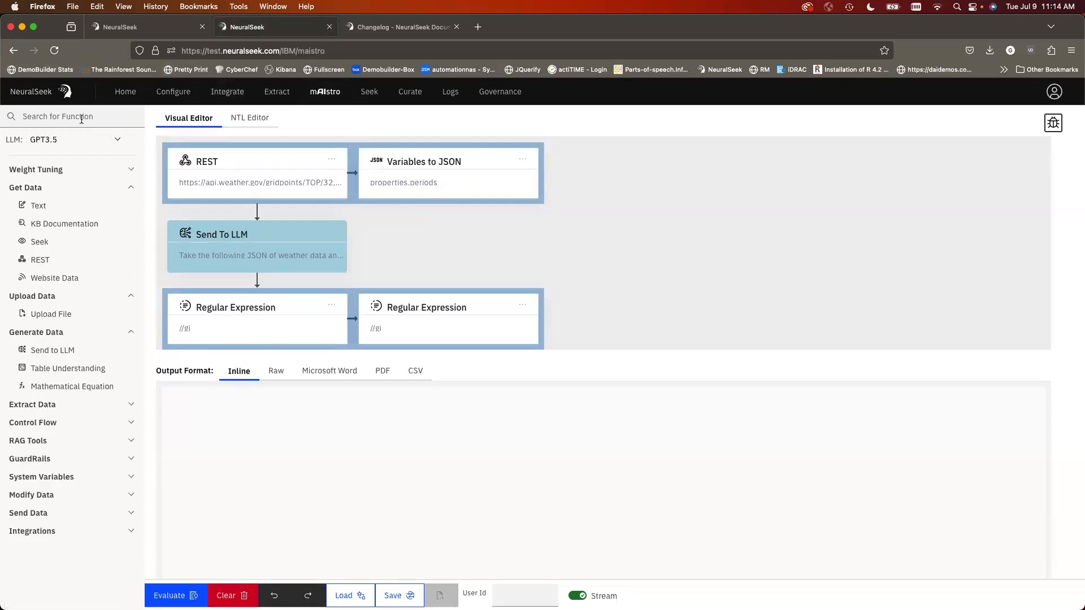
click(100, 148)
scroll(101, 217, down, 5)
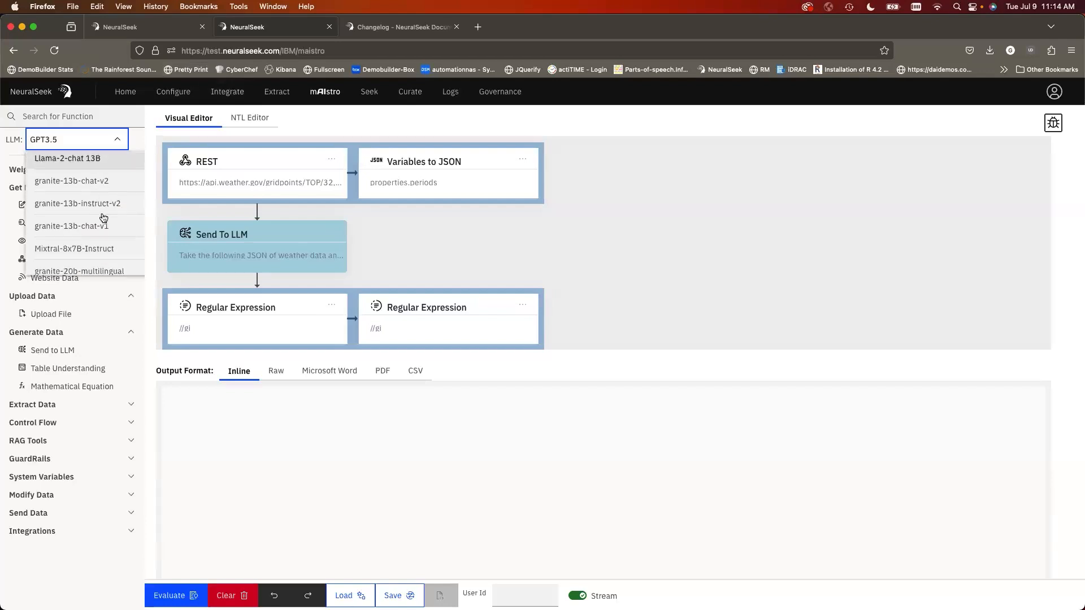
scroll(104, 217, down, 1)
click(85, 220)
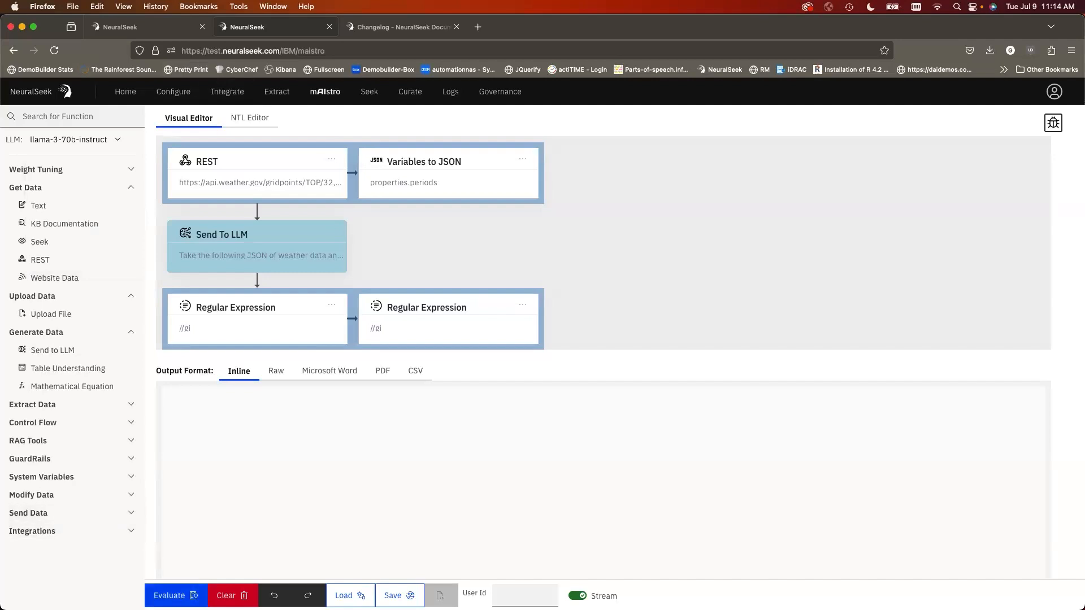
click(169, 596)
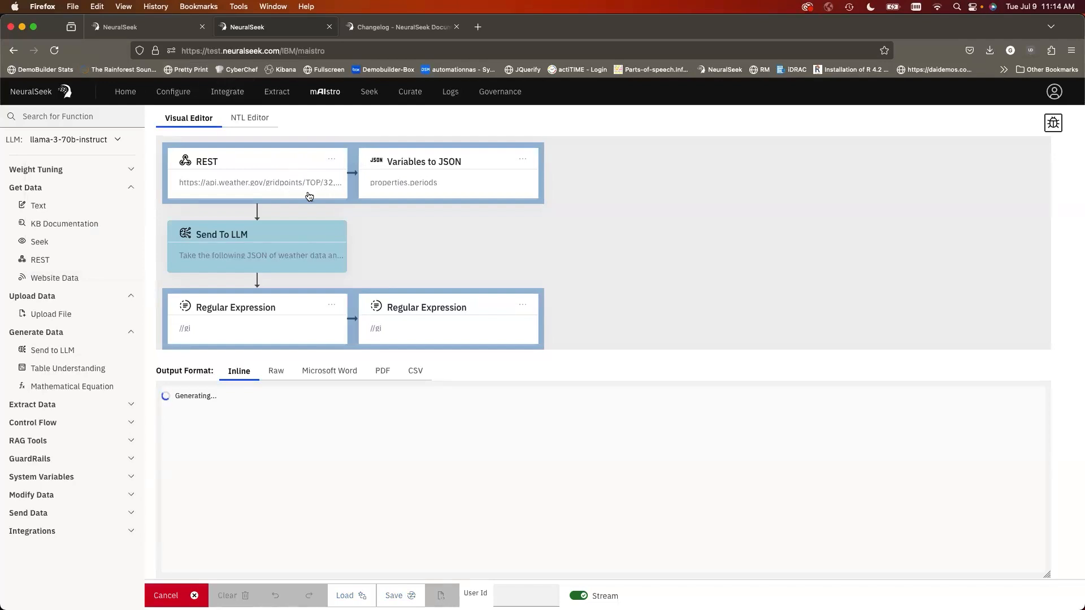
- Read through the Send To LLM node's prompt for the weather line chart and close its settings
click(273, 257)
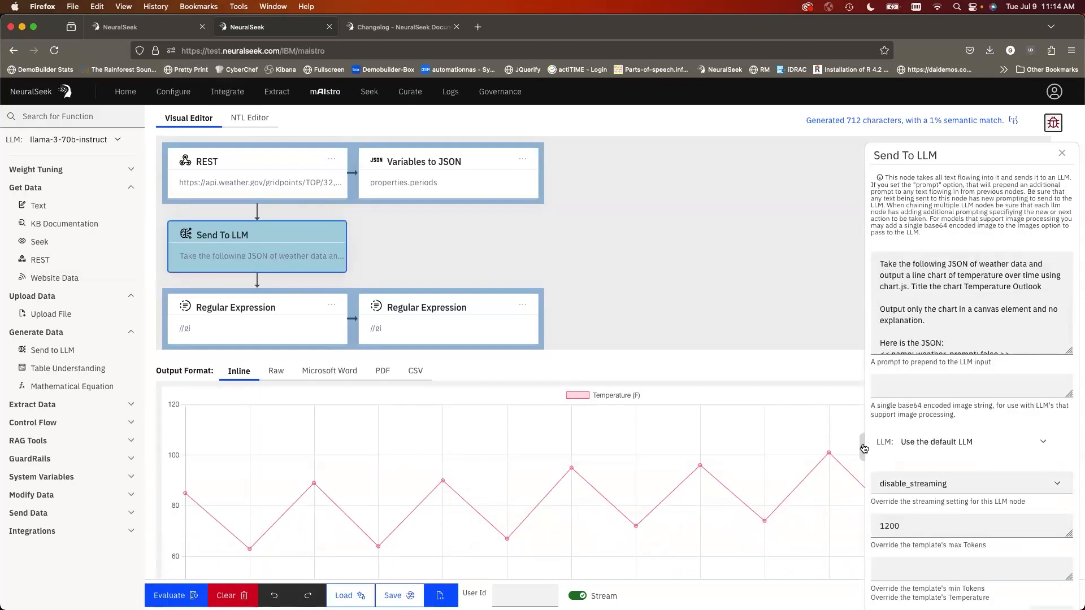
drag(864, 448, 889, 456)
drag(879, 451, 885, 450)
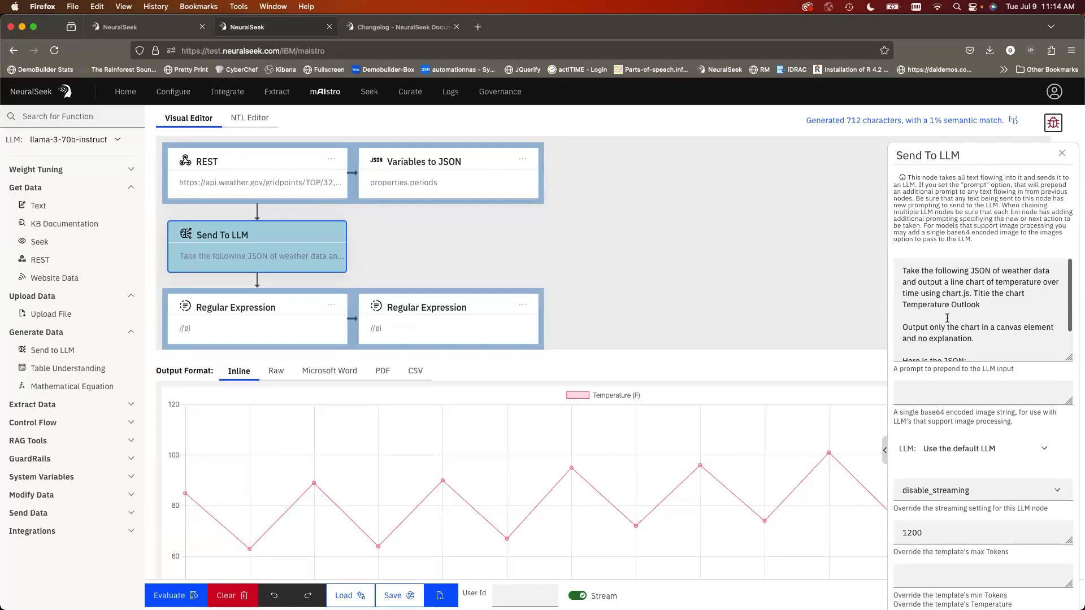
scroll(966, 294, down, 2)
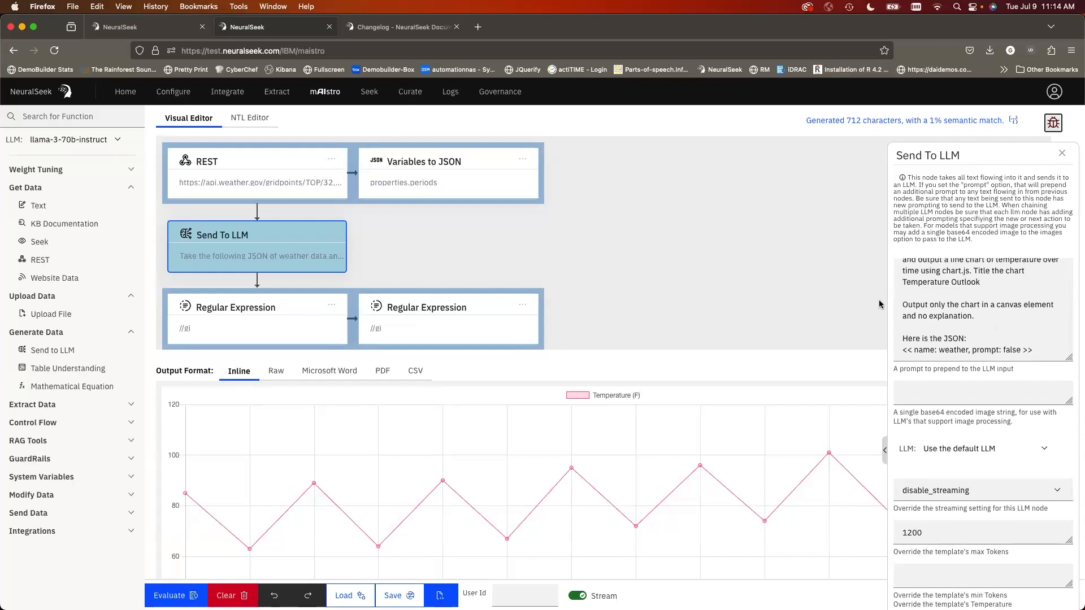
click(1064, 154)
- Examine the generated temperature line chart in the inline output, along with the template nodes that produce it
scroll(735, 361, down, 5)
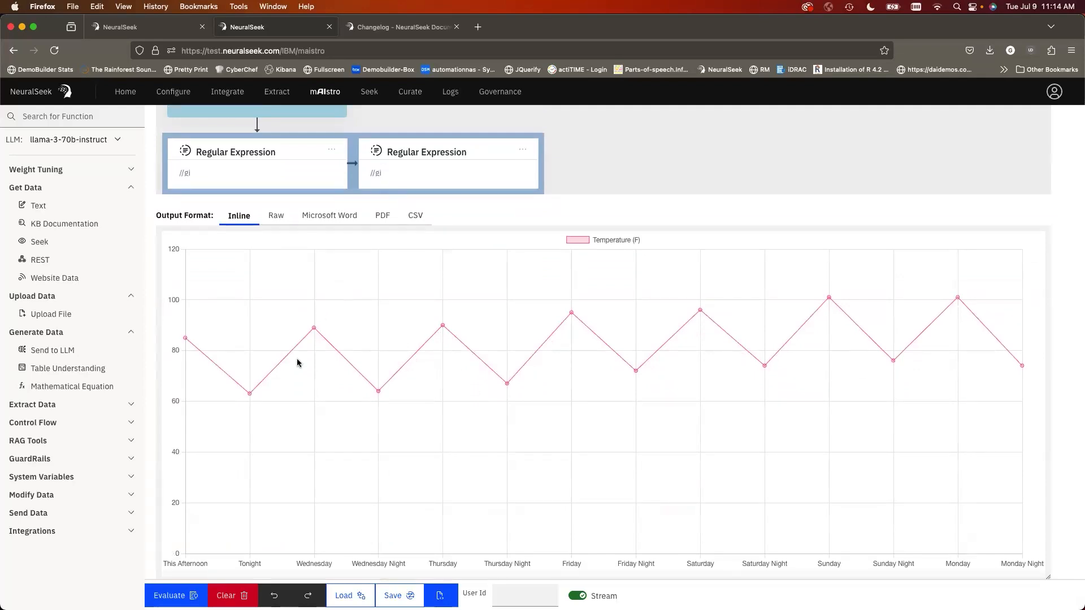
scroll(299, 361, up, 3)
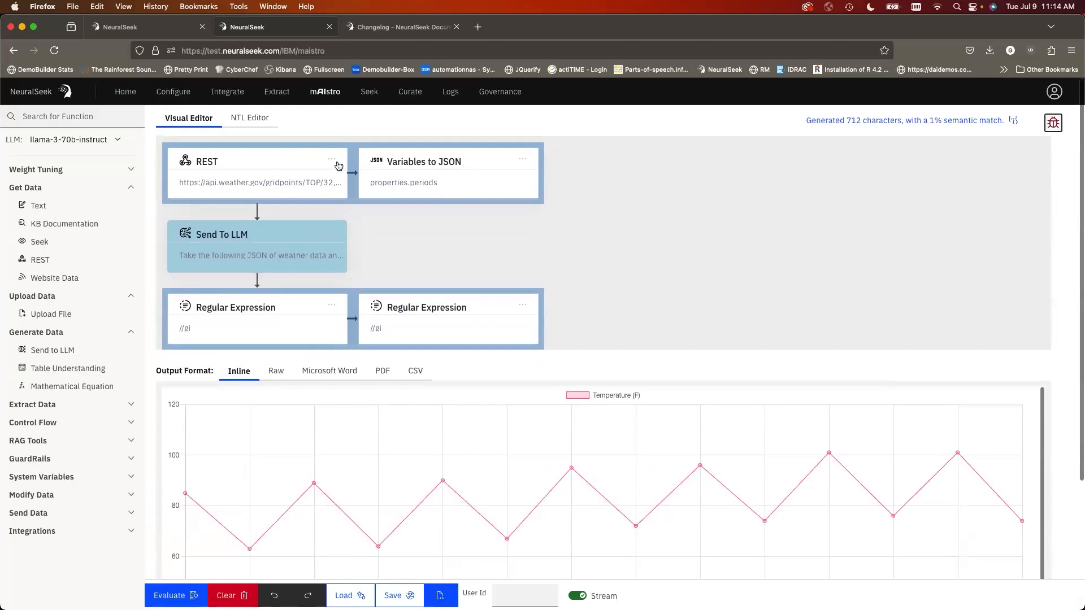
scroll(370, 466, down, 1)
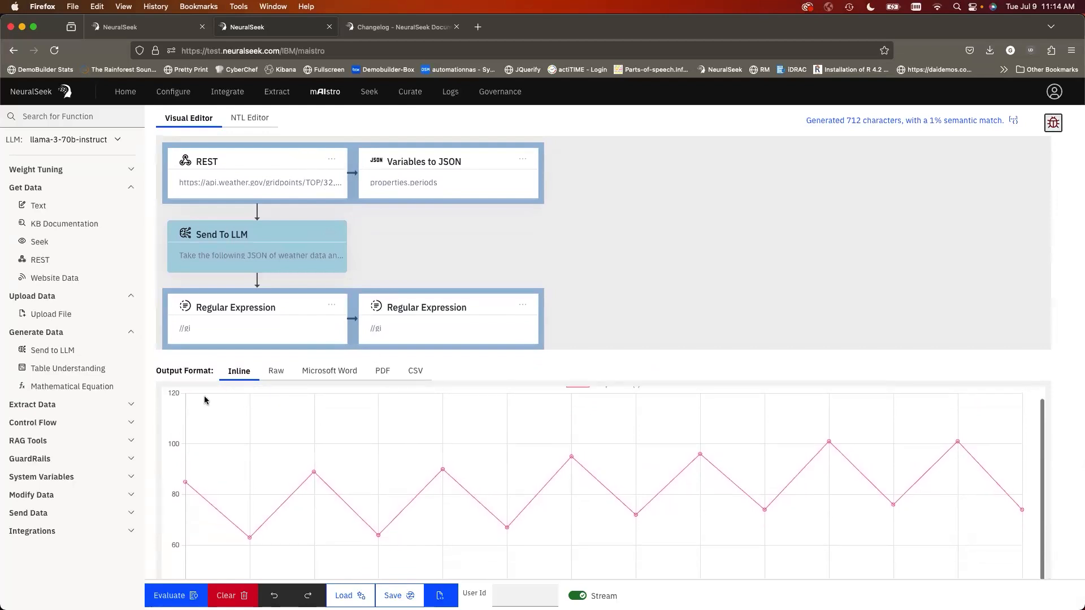
scroll(143, 387, down, 1)
scroll(143, 386, down, 5)
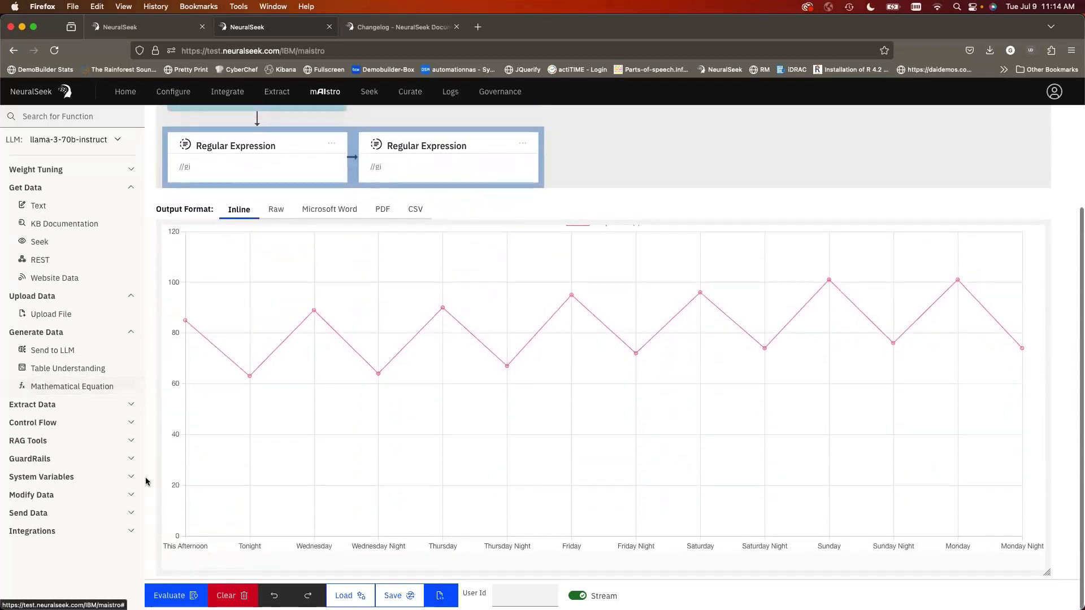
- Inspect the chart's raw canvas and script code, and return to the inline output format
click(279, 210)
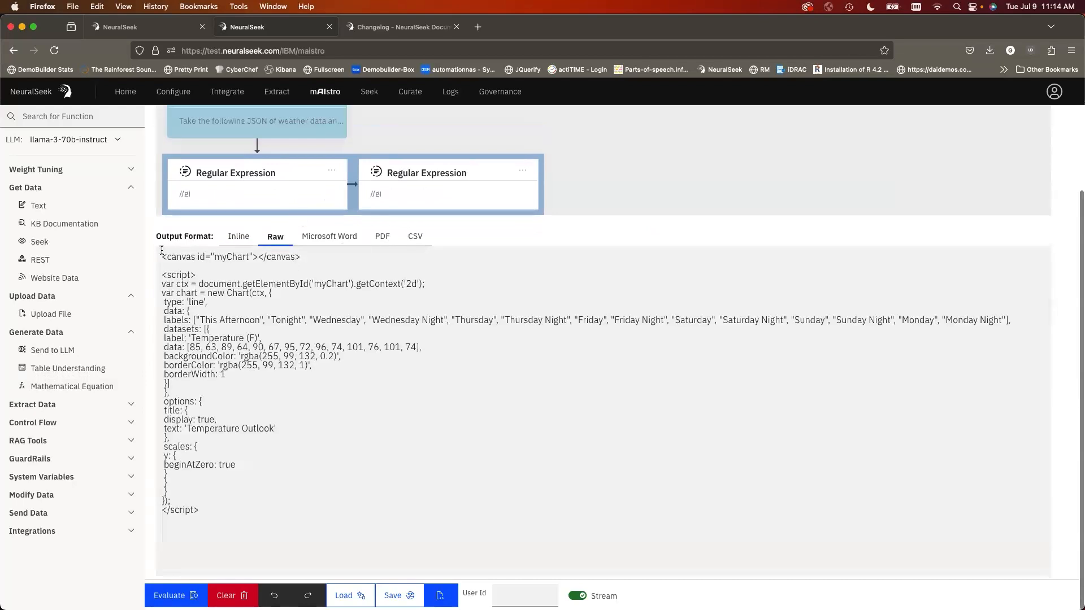
drag(161, 255, 222, 516)
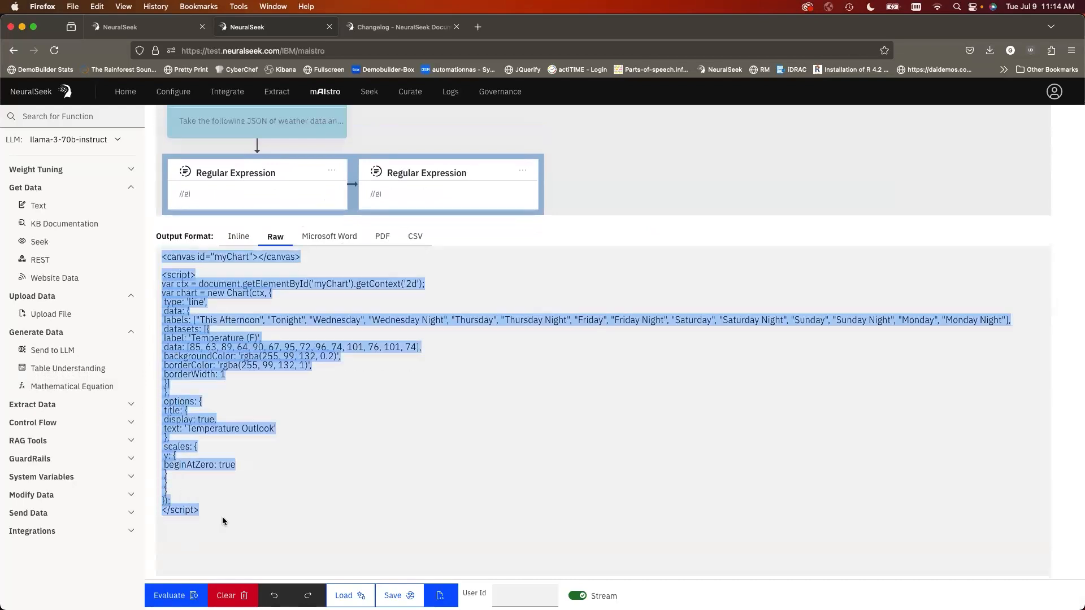
click(233, 518)
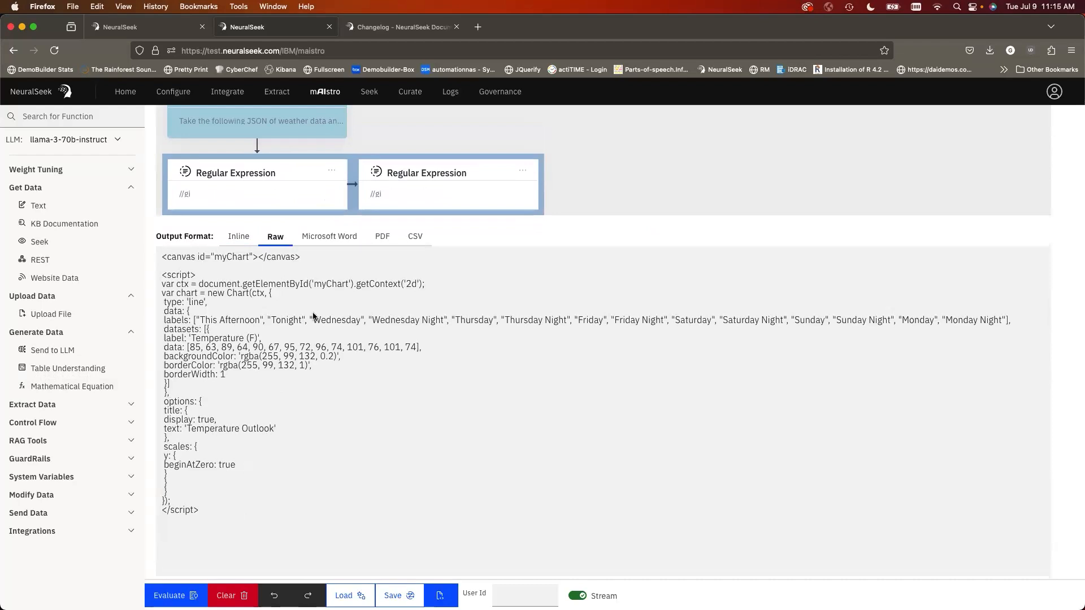
click(239, 237)
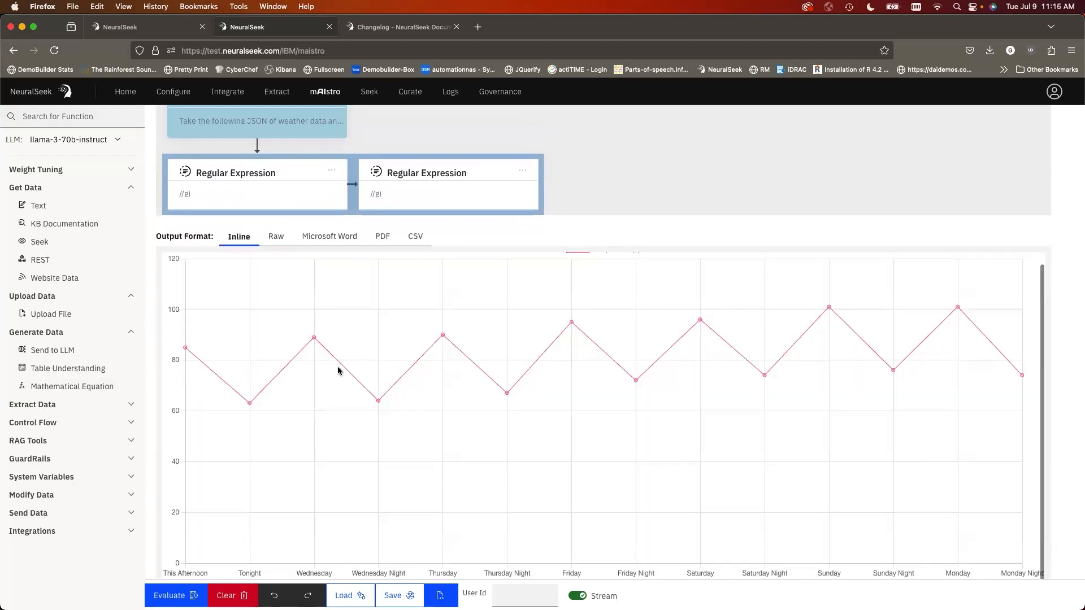
- Download the chart output as an HTML-based PDF, view the file, and return to the mAIstro page
click(384, 238)
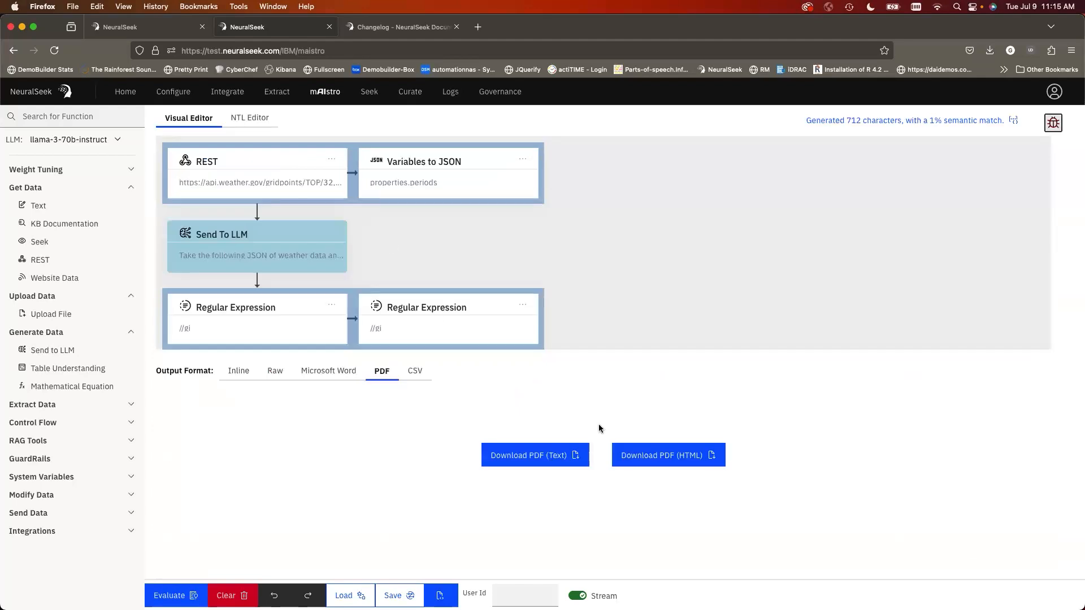
click(655, 458)
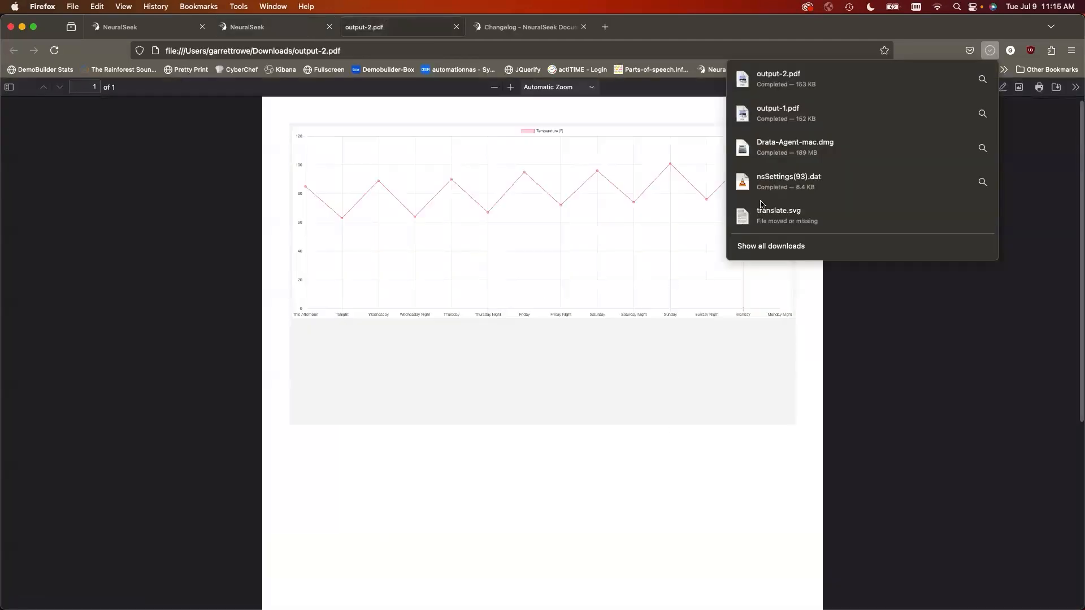
click(885, 389)
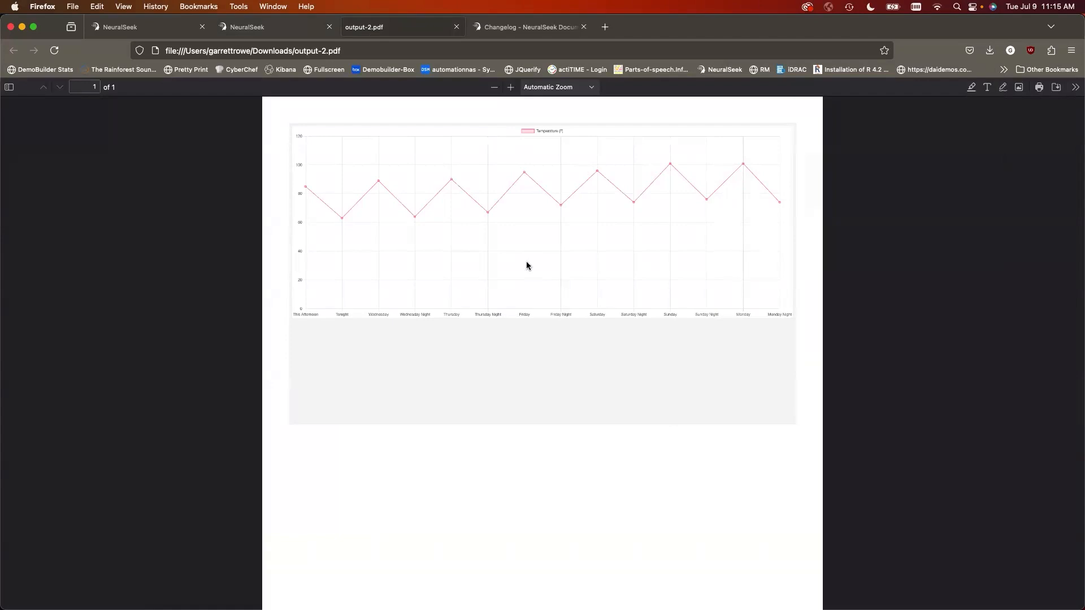
click(256, 31)
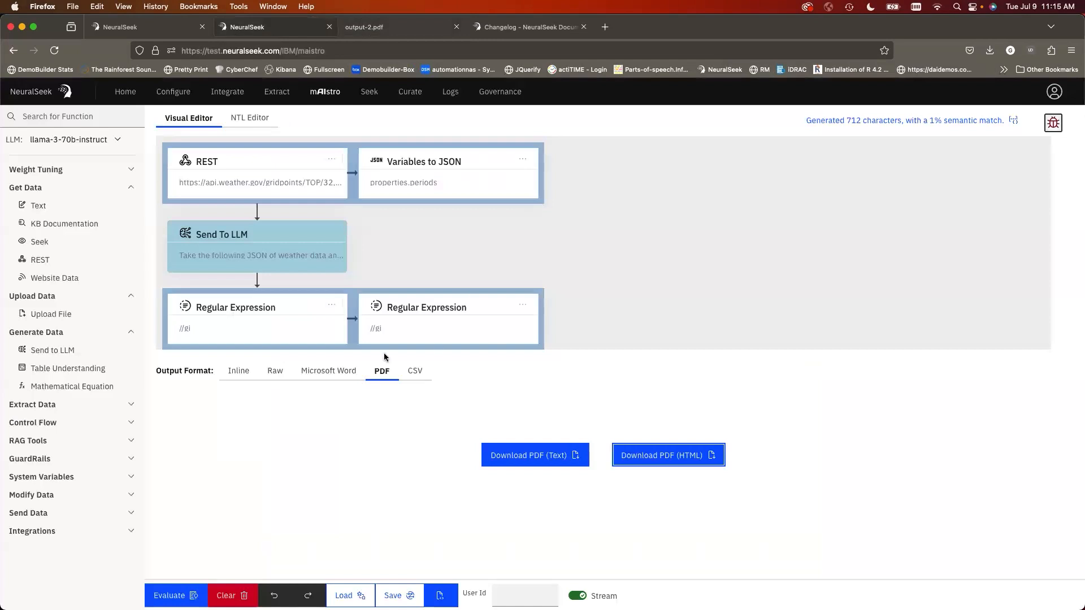
- Clear the weather chart template and reload the mAIstro page, dismissing the start dialog
click(237, 375)
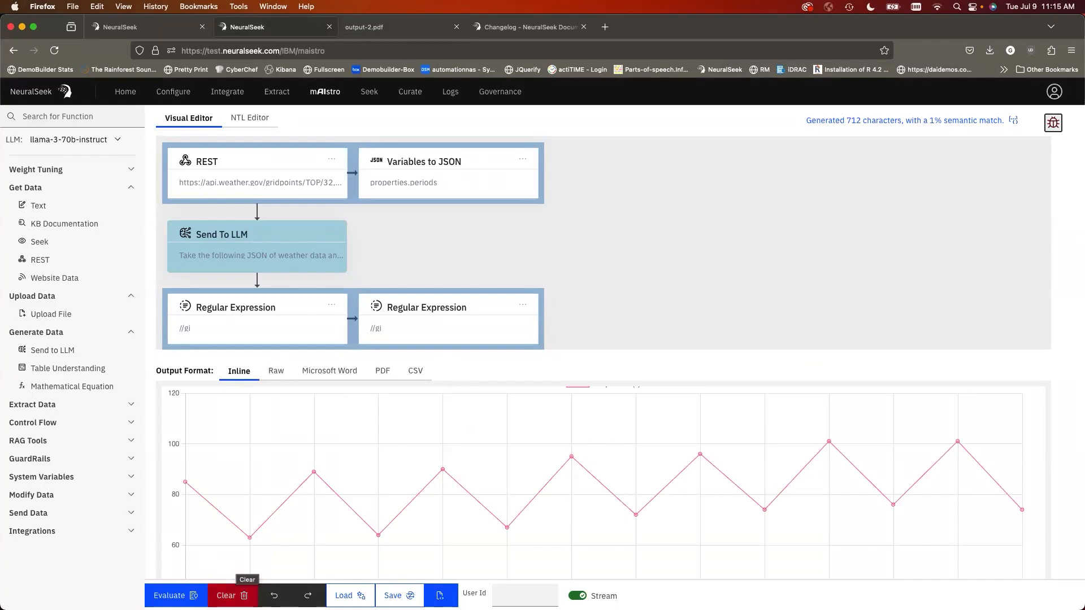
click(236, 592)
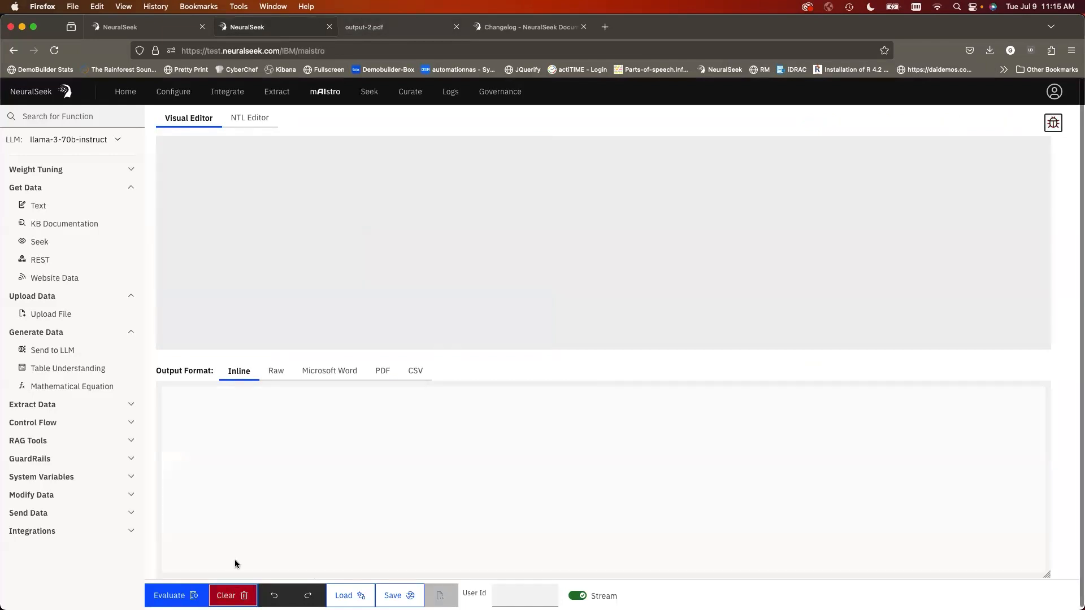
click(54, 50)
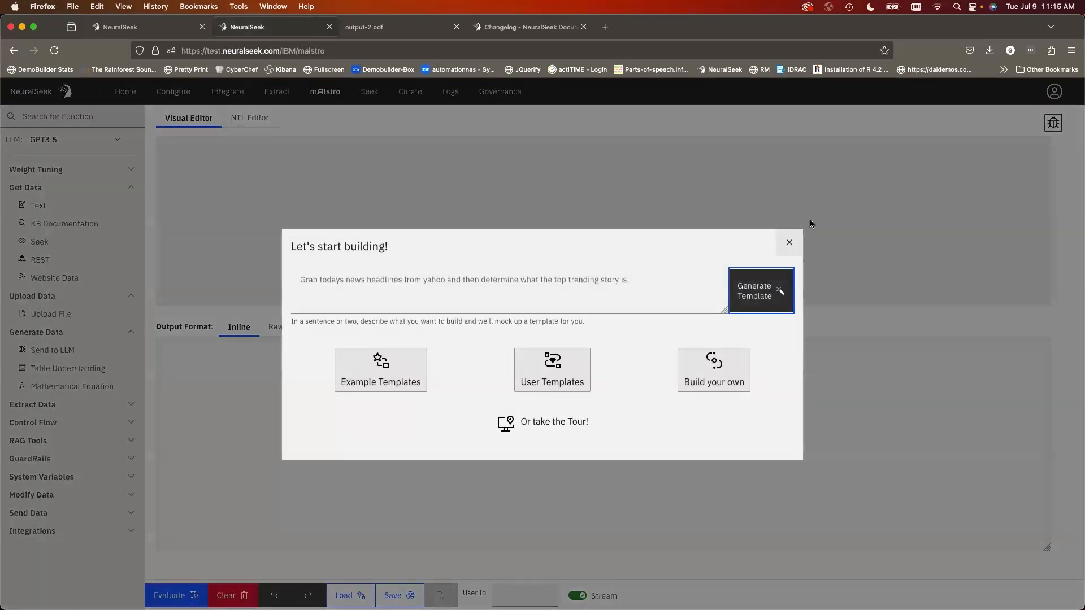
click(789, 242)
- Generate a template that grabs personnel data from snowflake, looks up each person on a google search and creates a marketing blurb on each executive
click(347, 595)
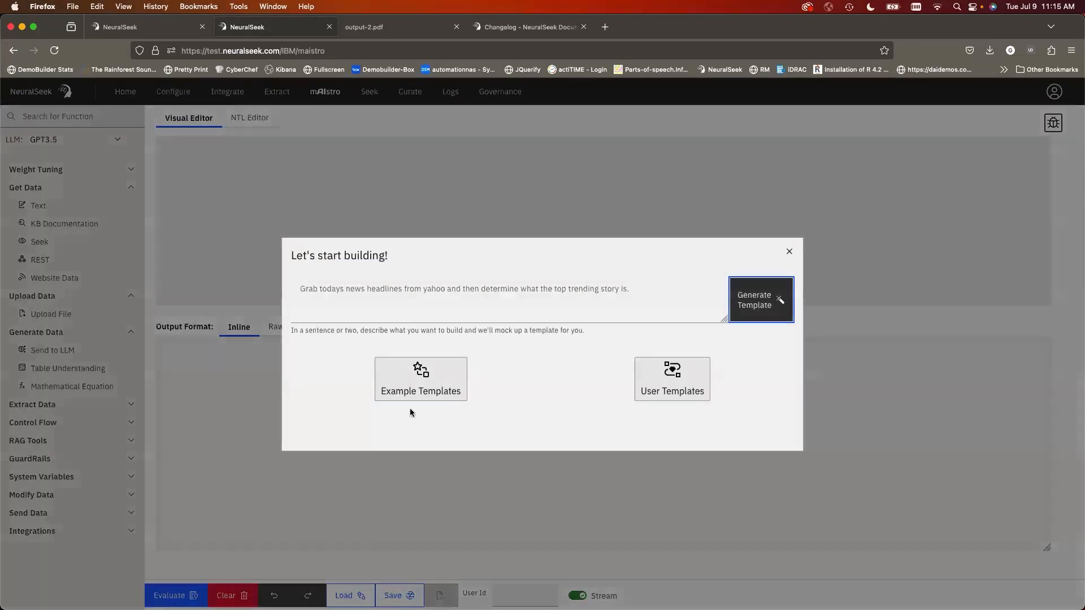
click(334, 291)
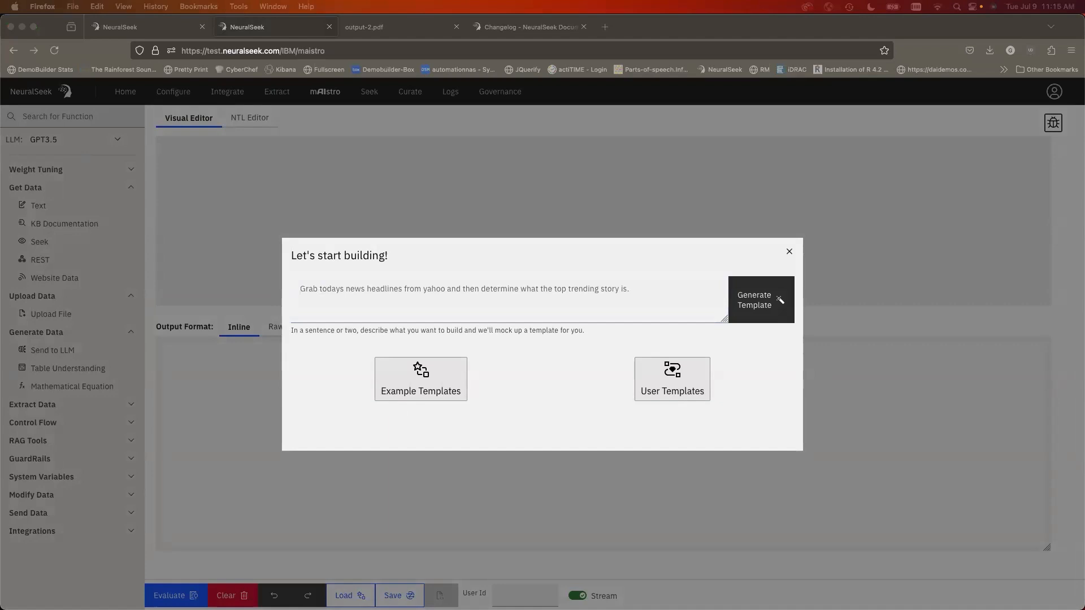
click(369, 299)
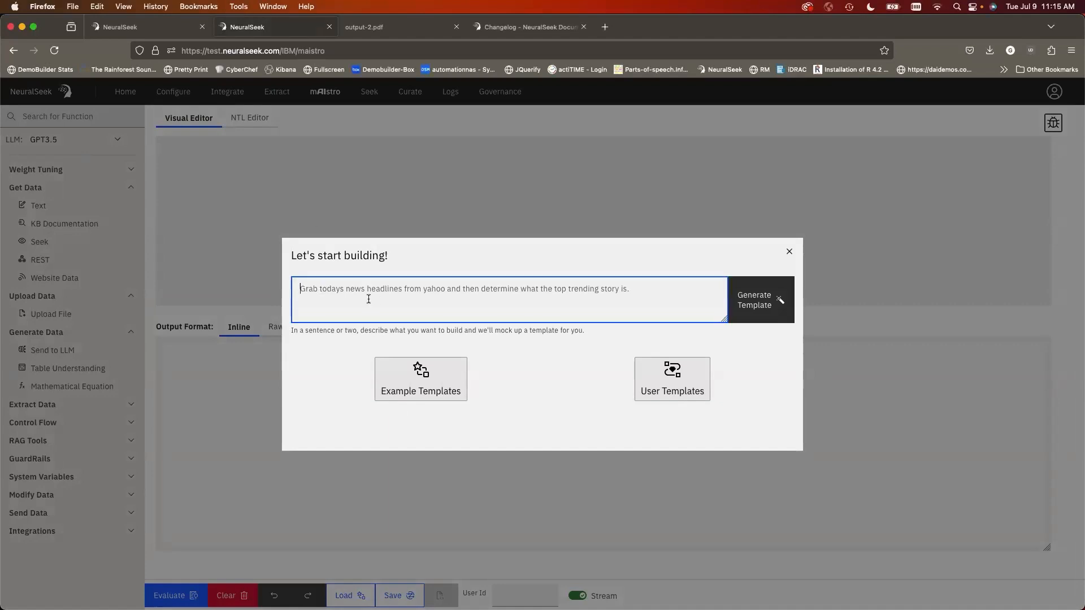
text(I need to grab personnel data from snowflake, and then look up each person on a google search, and then create a marketing blurb on each executive based on their details from snowflake and what you find on google)
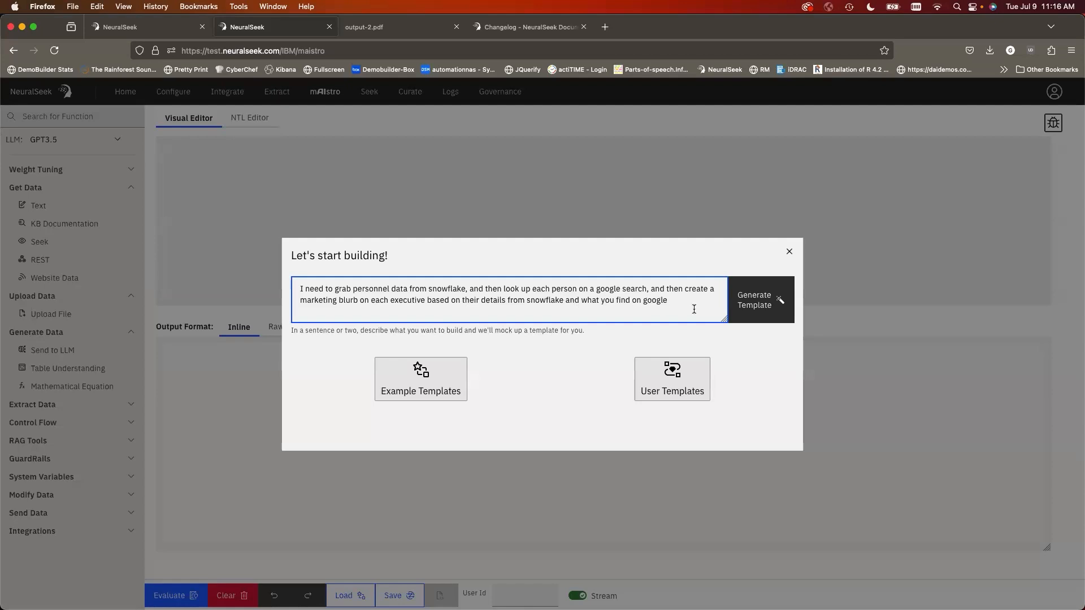
click(761, 308)
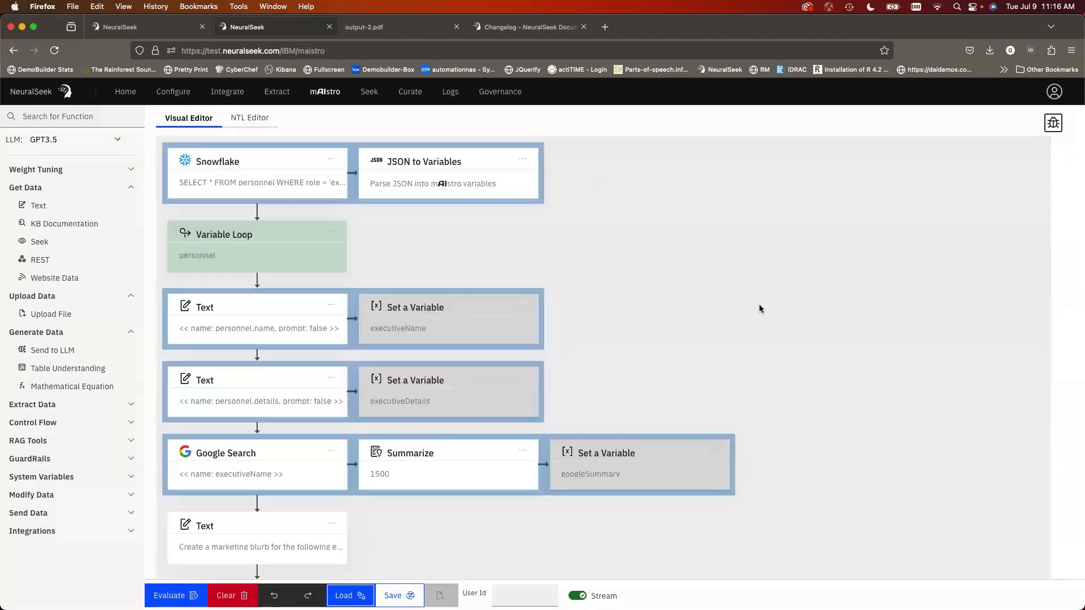
- Review the generated flow, select the Snowflake node, and check the secrets available for its username field
scroll(759, 309, down, 4)
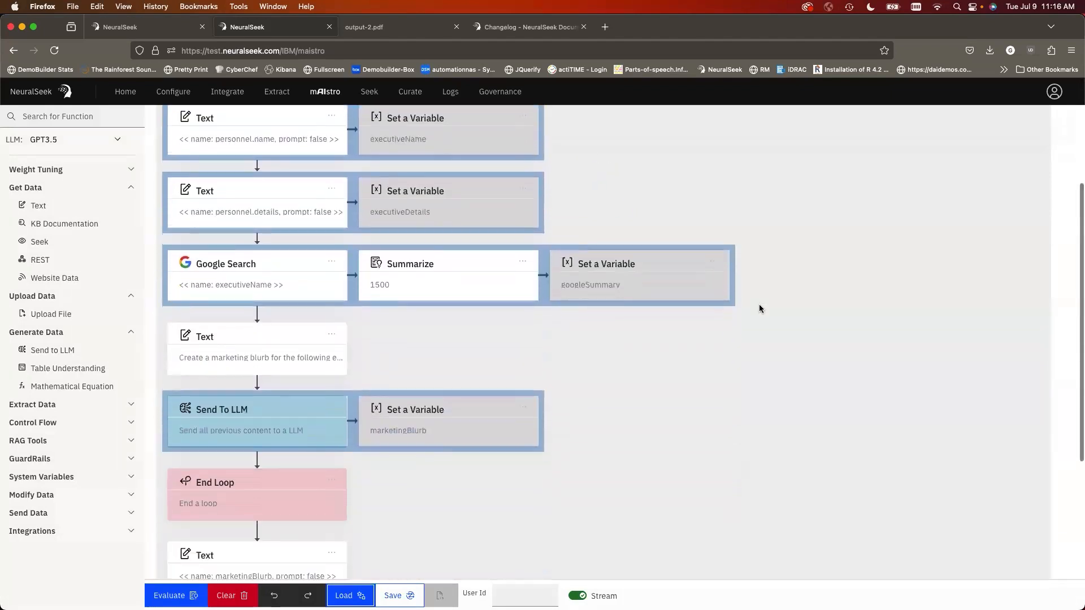
scroll(760, 309, up, 2)
scroll(759, 309, up, 3)
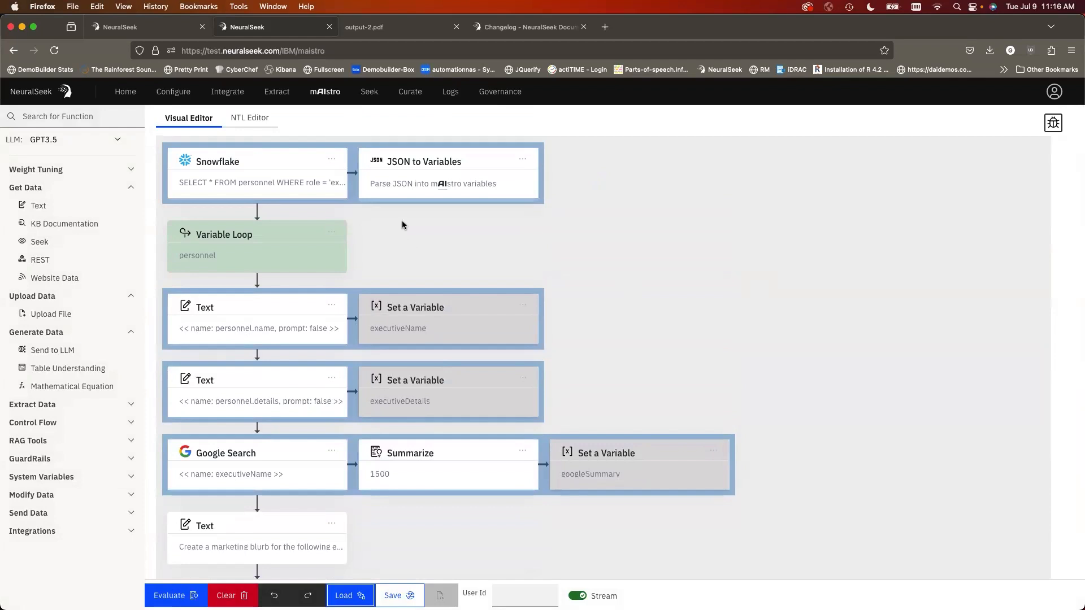
click(274, 181)
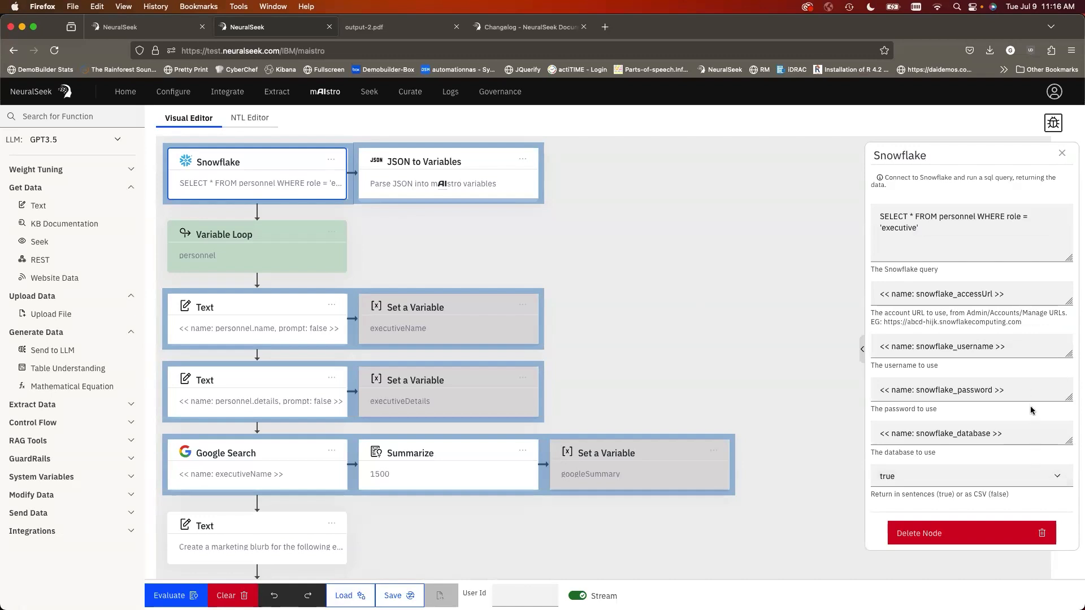
click(1030, 349)
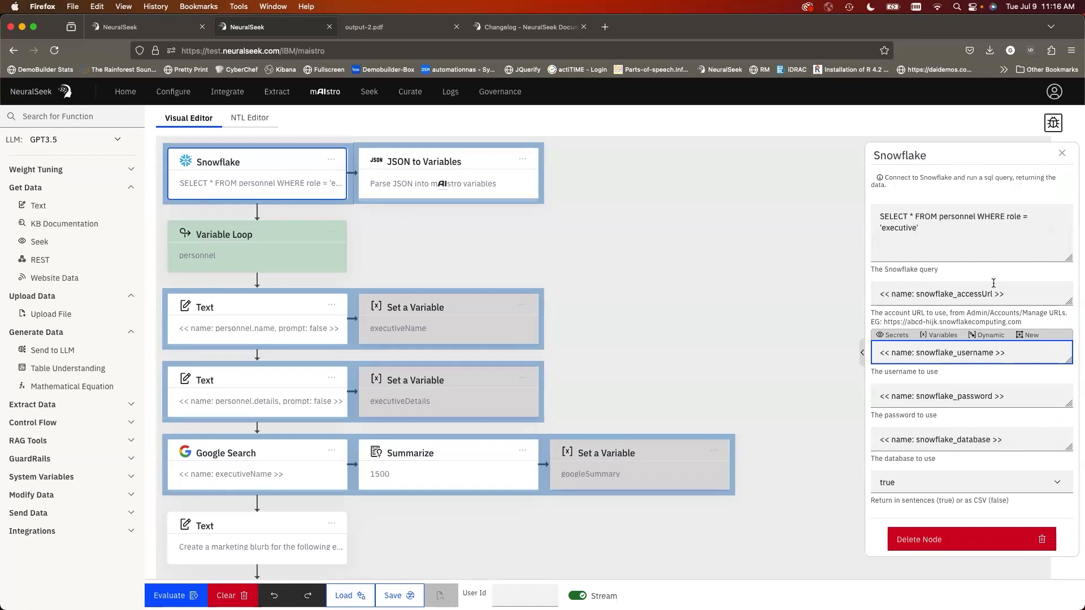
click(895, 339)
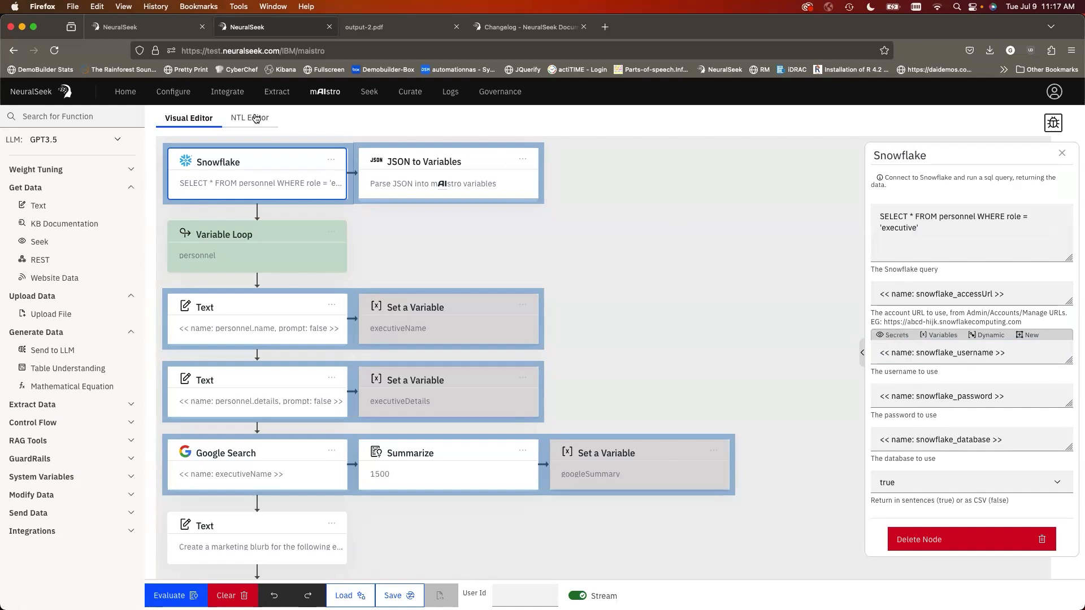
- Open the Configure page in a separate browser tab and view its Secrets section
right_click(190, 98)
click(219, 94)
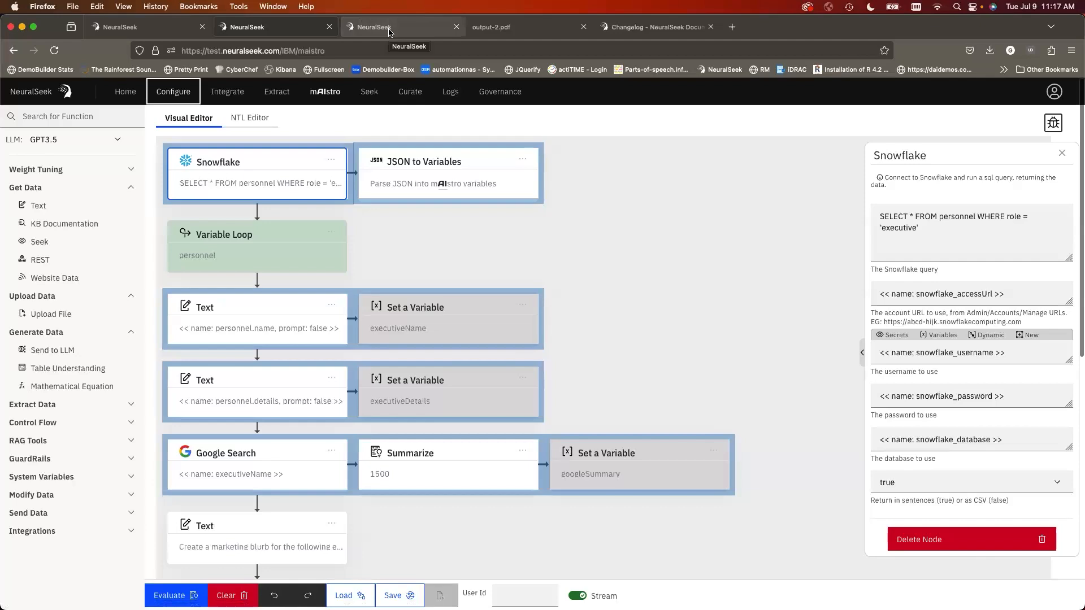
click(389, 30)
scroll(107, 497, down, 2)
click(114, 475)
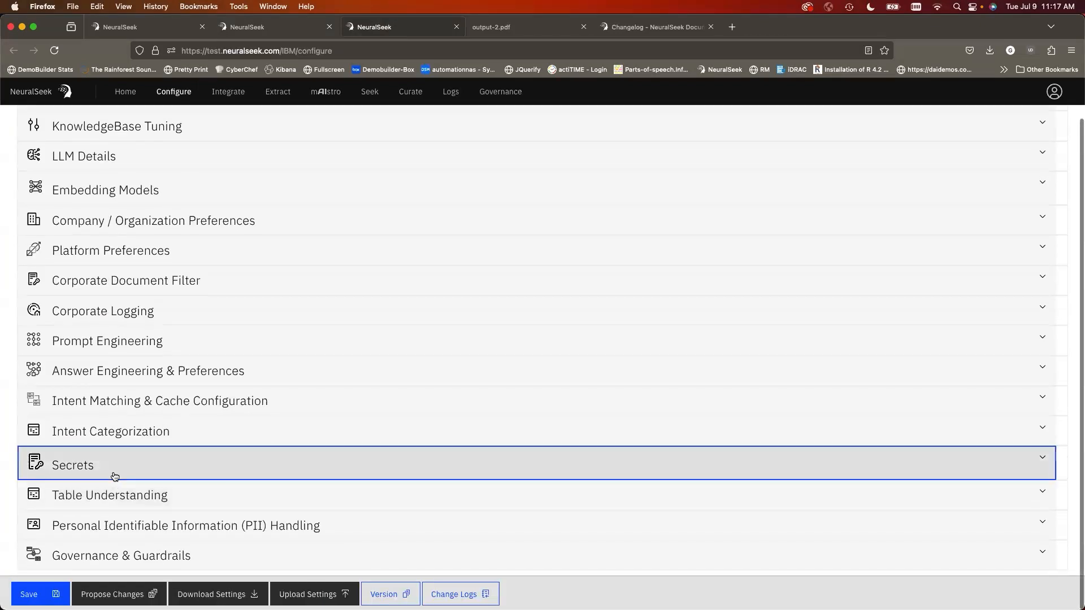
scroll(181, 405, down, 4)
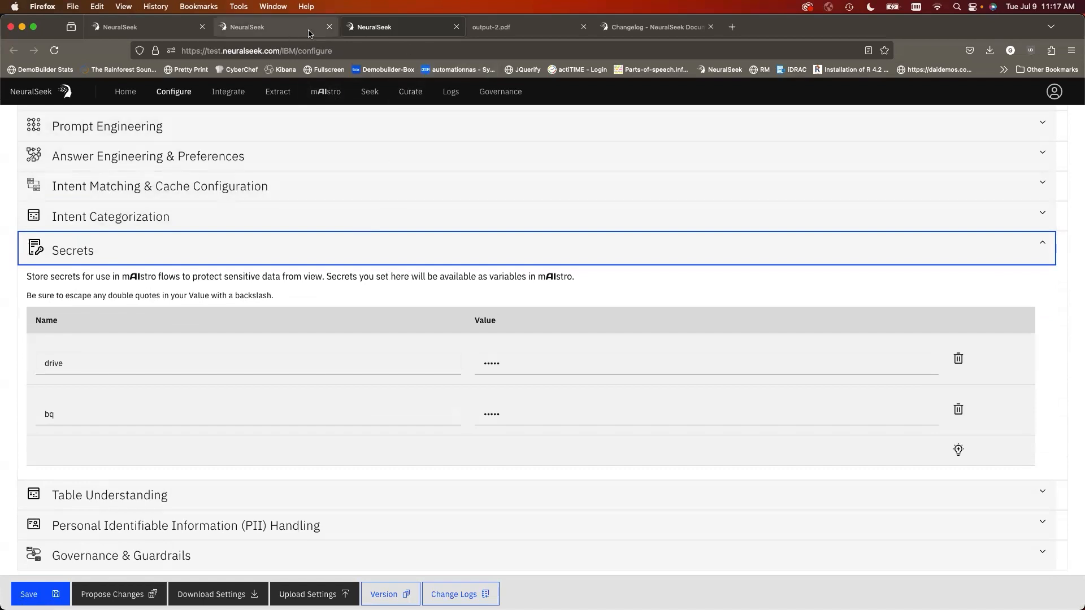
- Return to the mAIstro flow and view the secrets, variables and dynamic values offered for the Snowflake username field
click(291, 33)
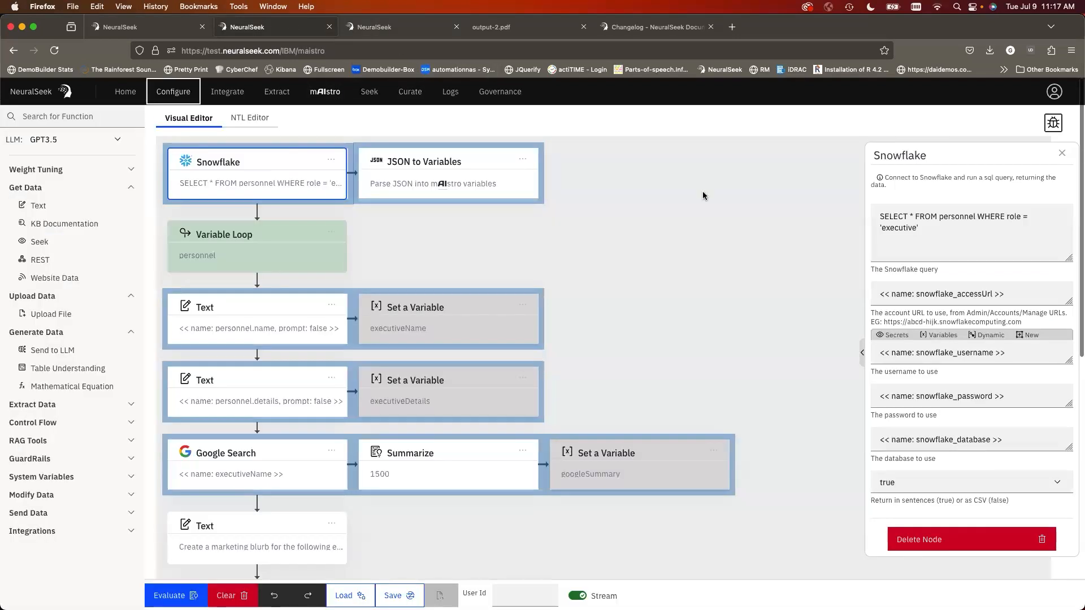
click(895, 341)
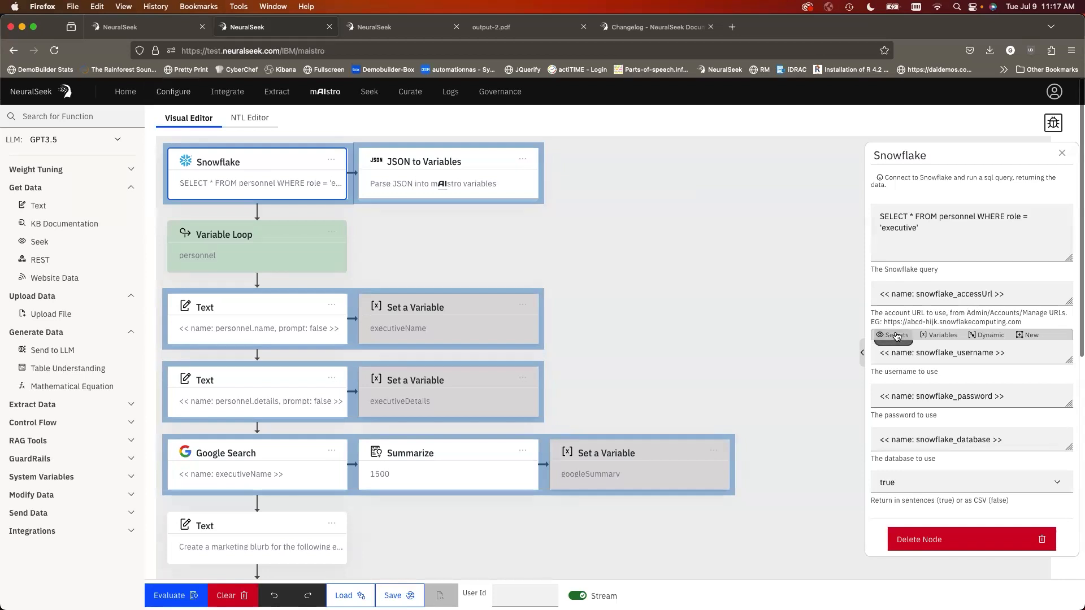
click(947, 337)
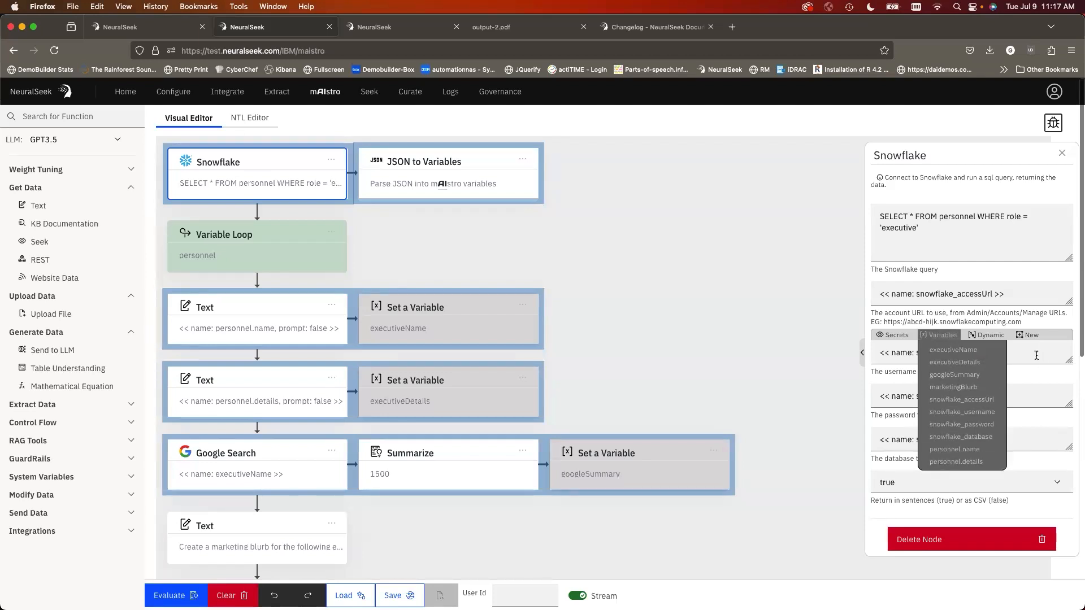
click(988, 334)
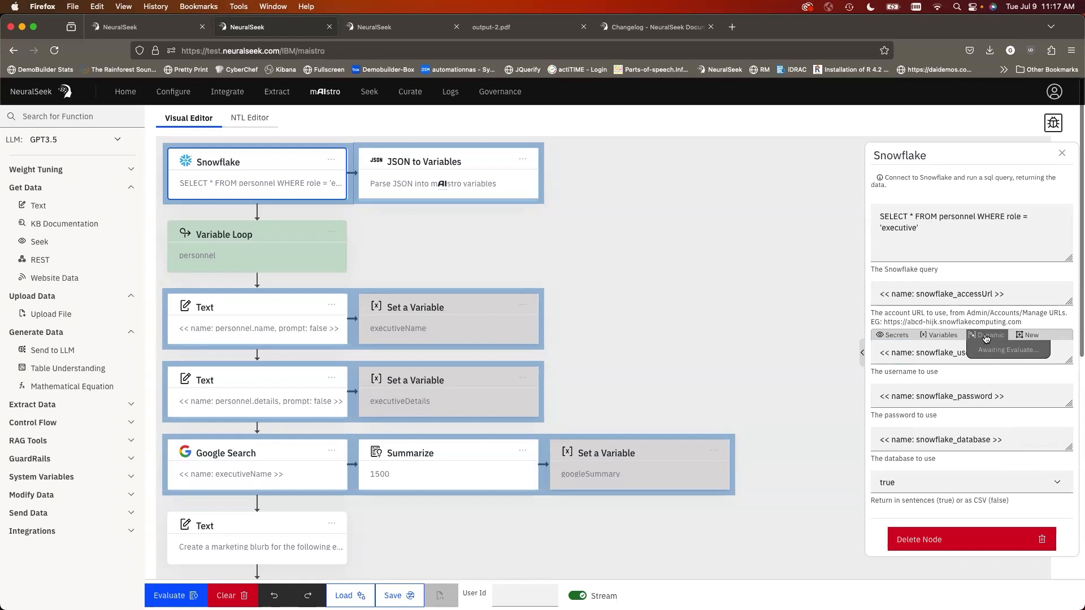
click(986, 338)
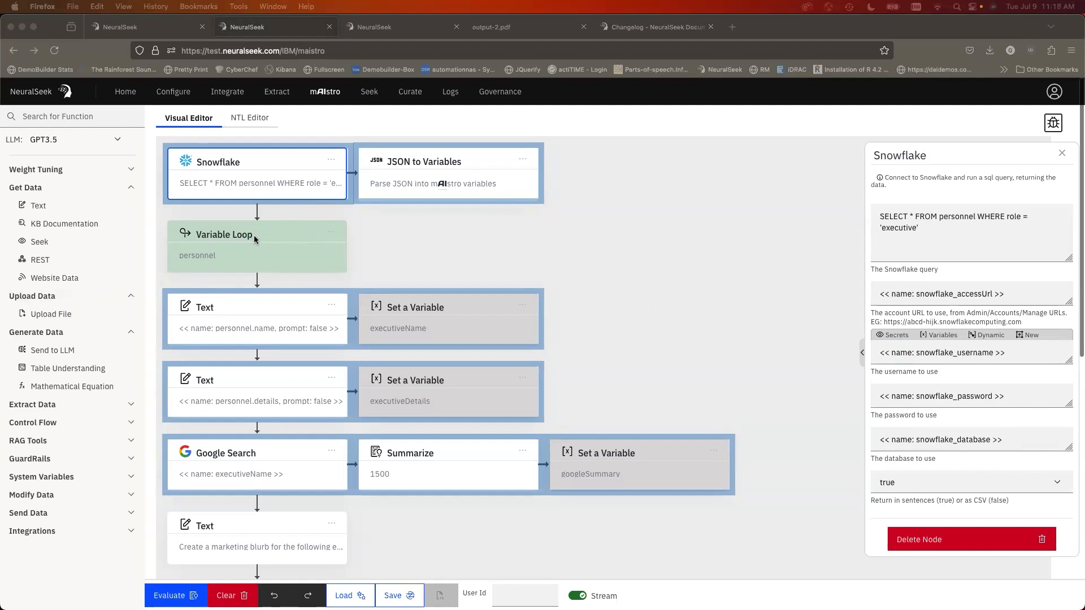
- Examine the generated flow from the Snowflake query through the personnel loop to the final marketing blurb text node
scroll(378, 281, down, 3)
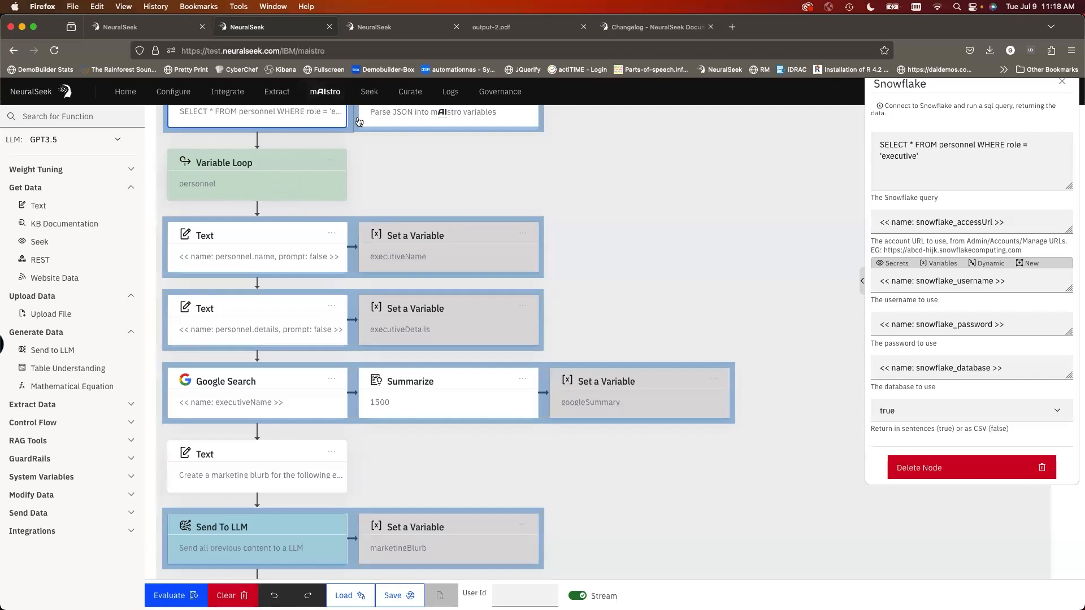
scroll(294, 187, up, 3)
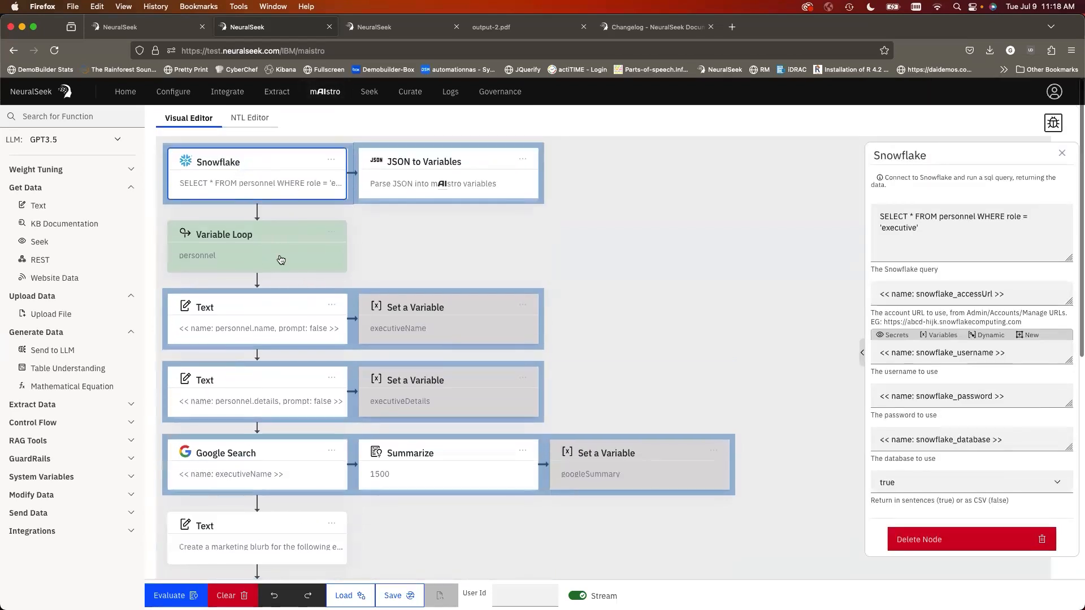
scroll(281, 260, down, 5)
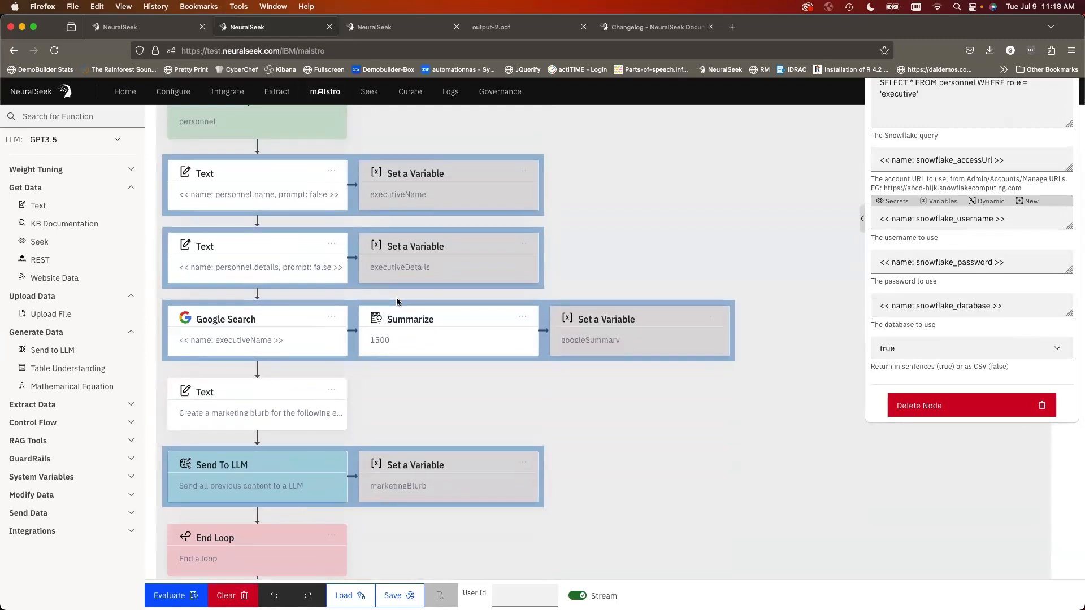
scroll(397, 301, down, 8)
scroll(397, 301, up, 6)
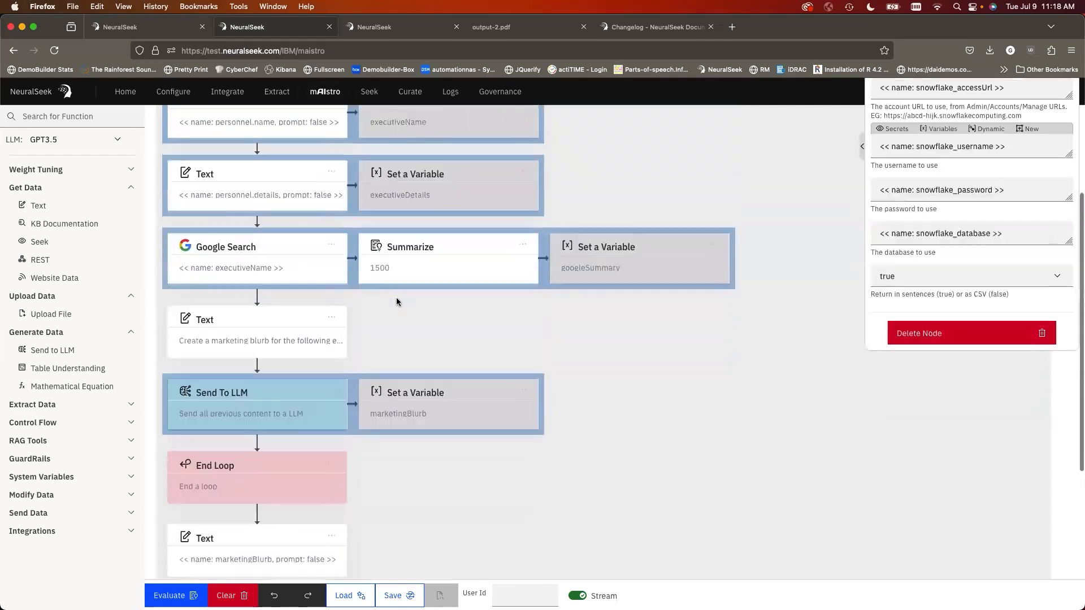
scroll(398, 302, up, 6)
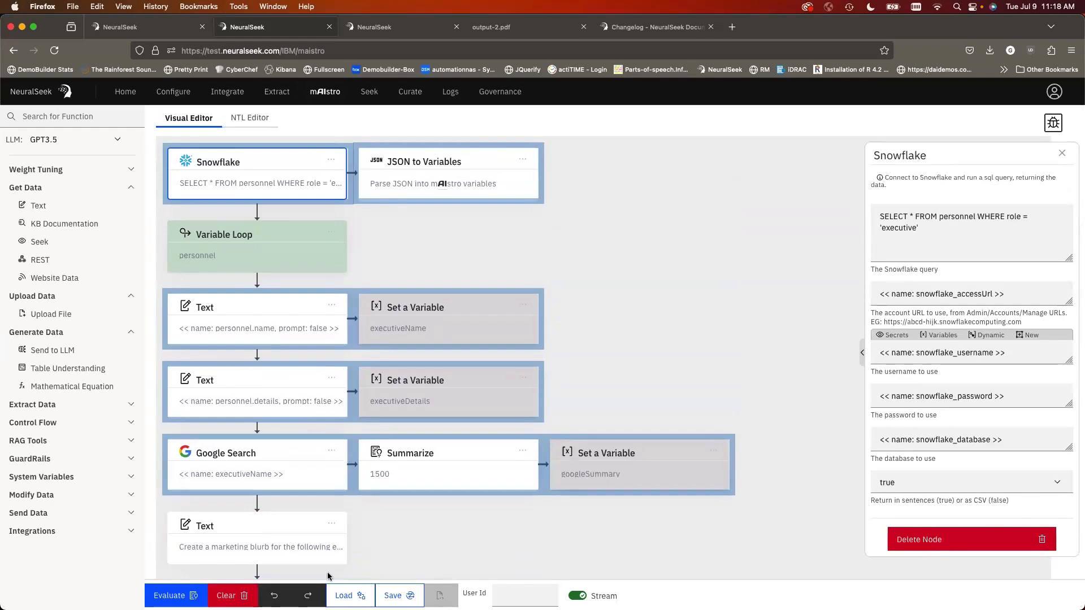
- Load the weather chart example template, evaluate it, and view the Temperature Outlook chart
click(343, 594)
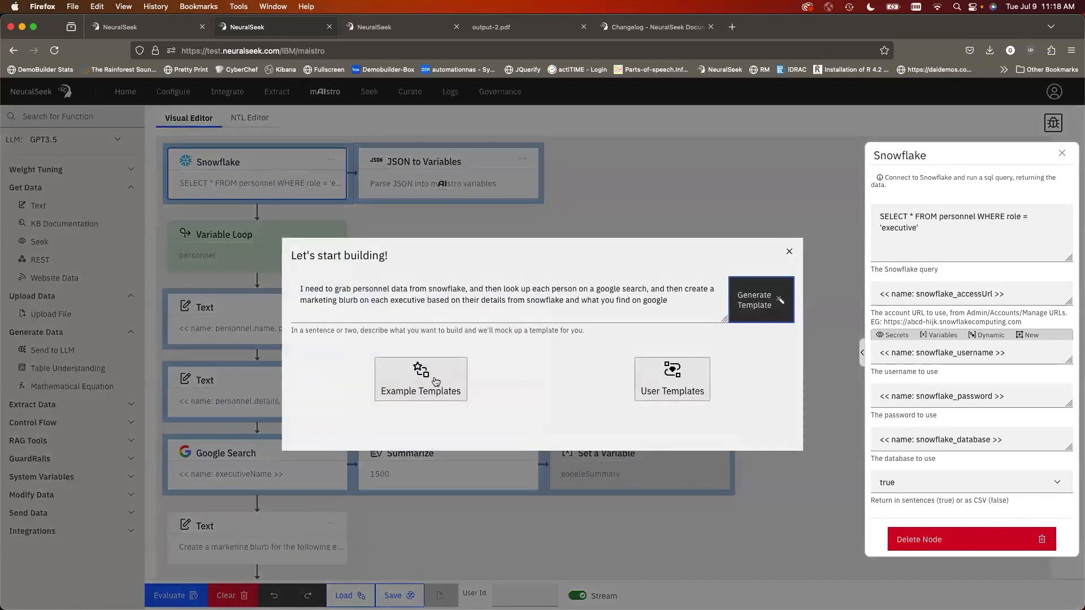
click(435, 382)
scroll(608, 491, down, 5)
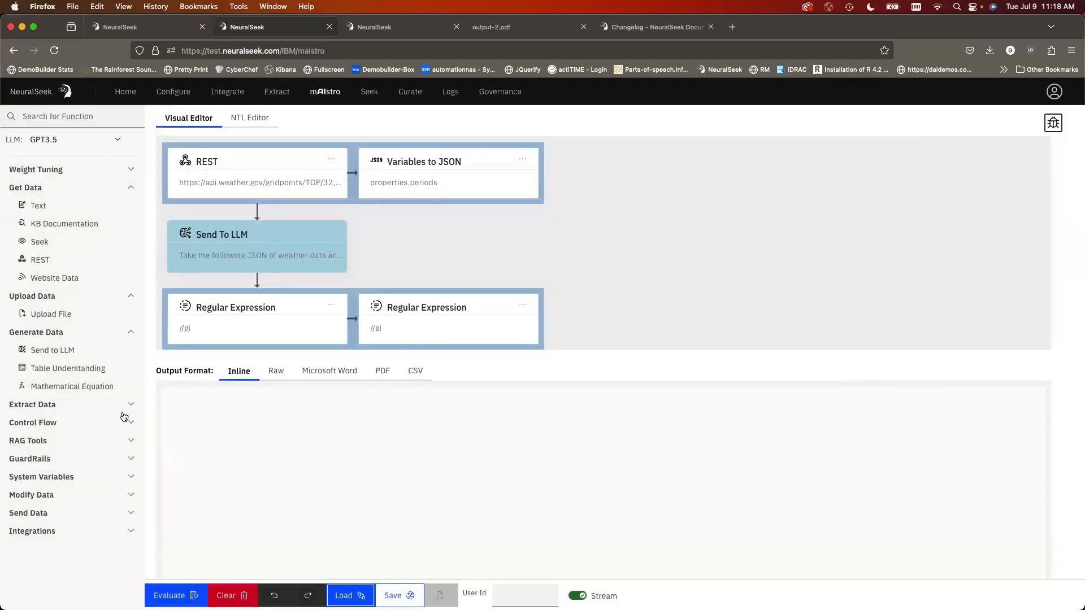
click(170, 595)
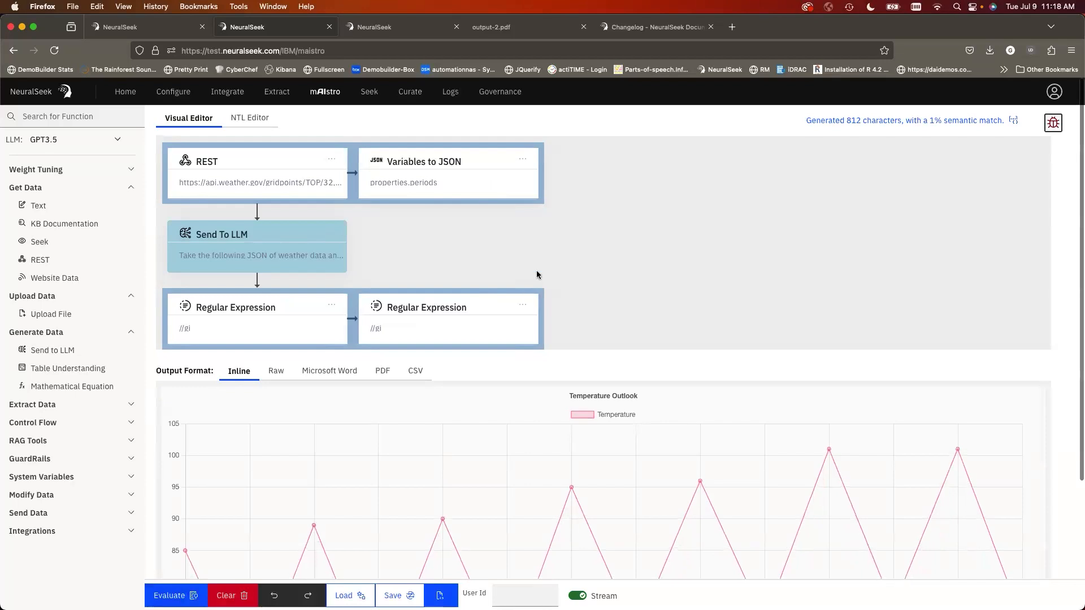
scroll(536, 274, down, 3)
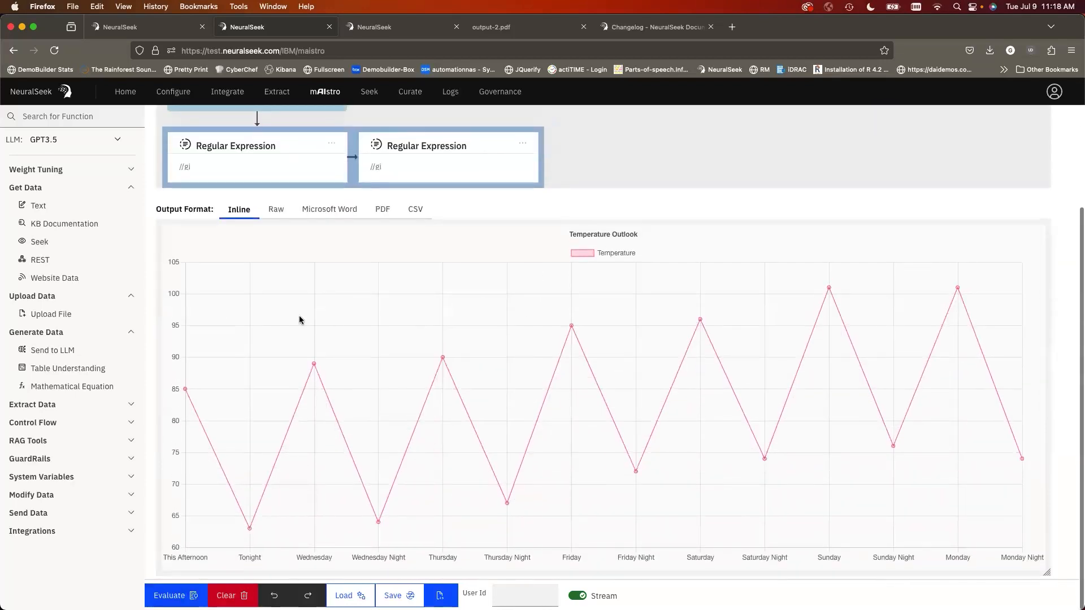
scroll(610, 411, up, 3)
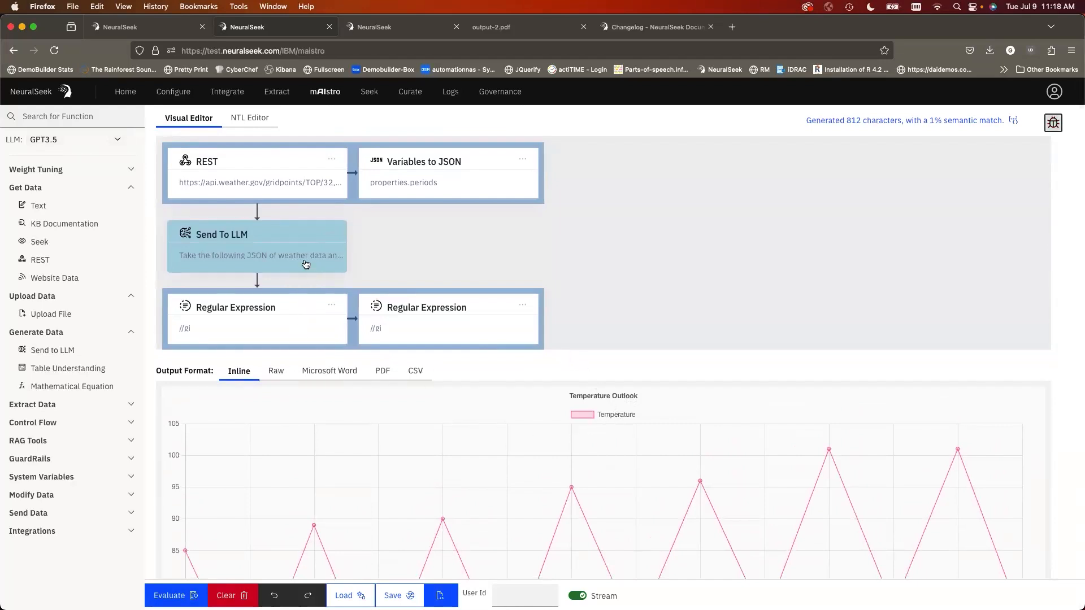
- Browse the dynamic variables available for the Send To LLM node's prompt, and close the node's settings
click(285, 257)
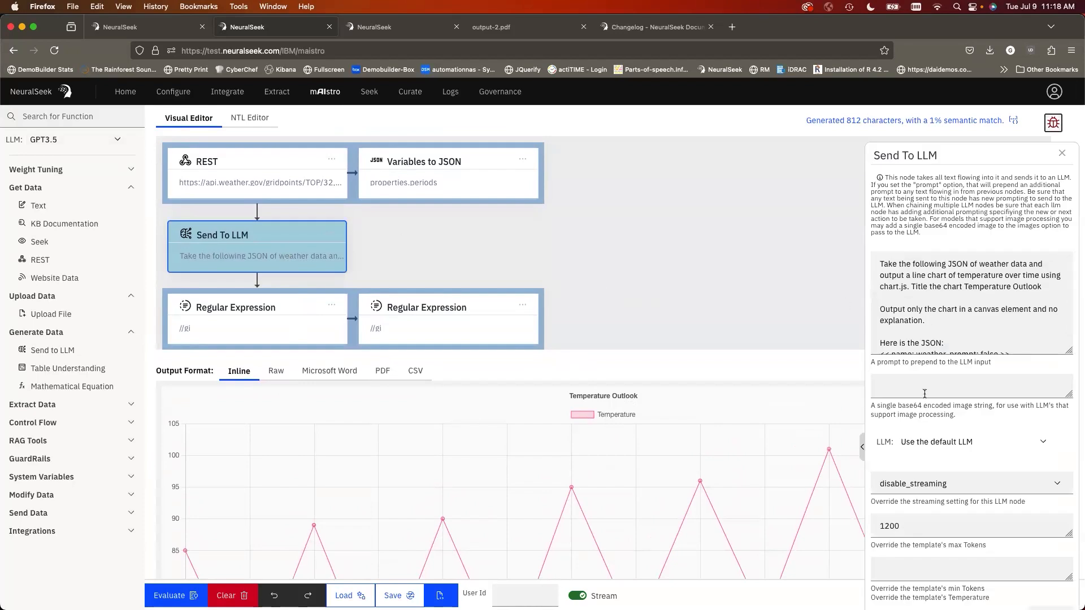
click(991, 259)
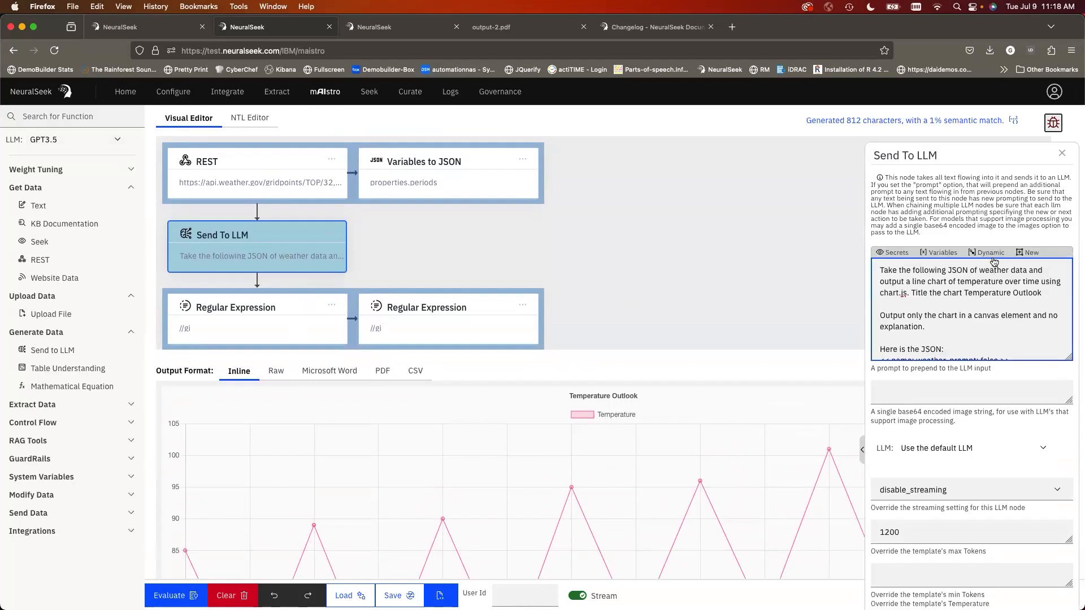
click(993, 257)
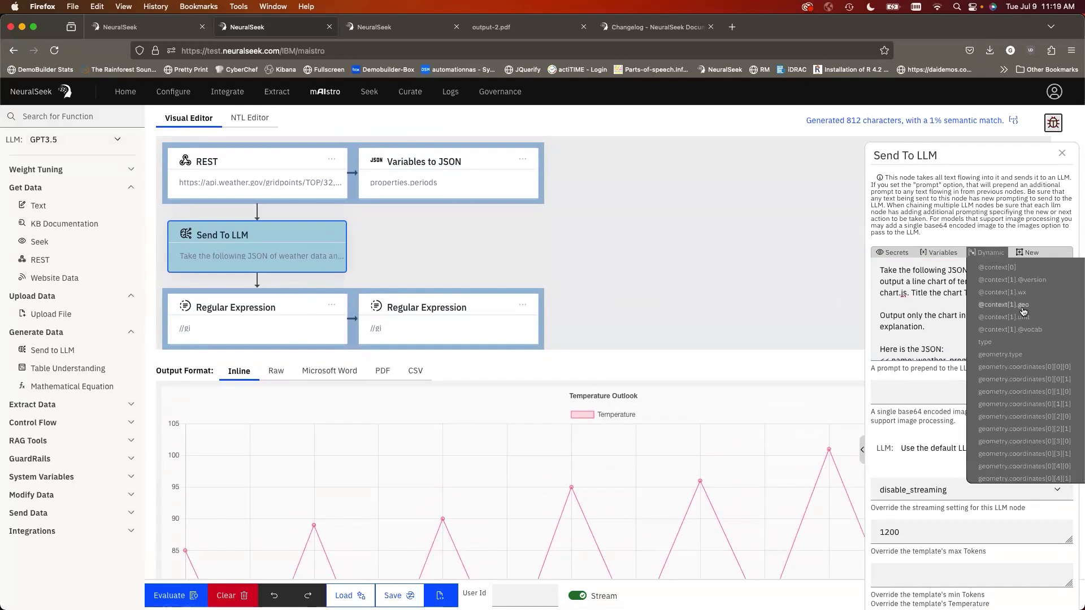
scroll(1009, 350, down, 10)
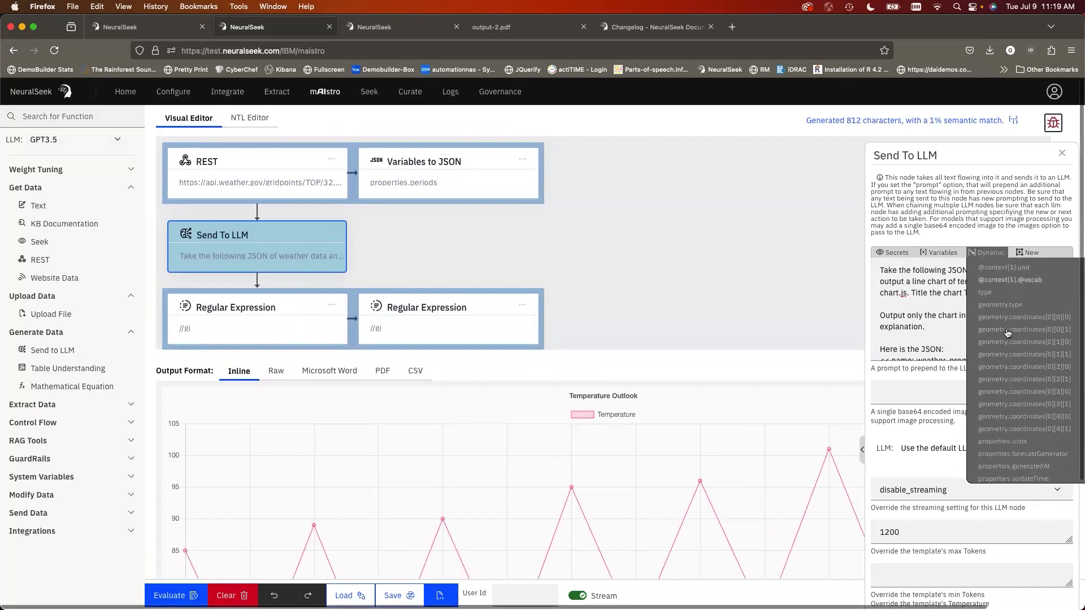
scroll(1008, 333, down, 5)
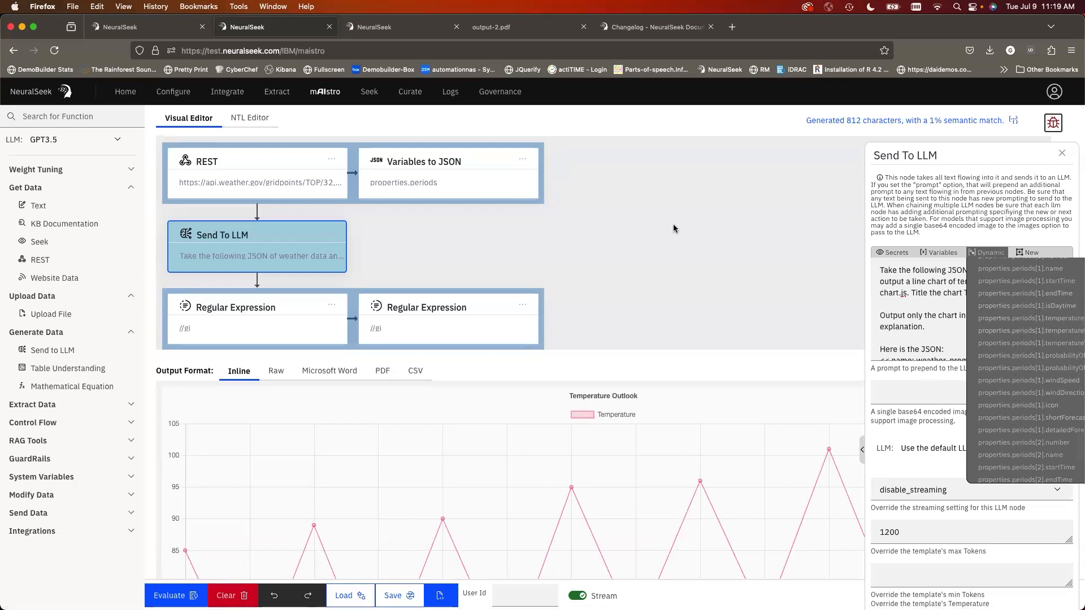
click(1064, 154)
- Review the weather run's variables and values in the Variable Inspector, and close the inspector
click(1053, 123)
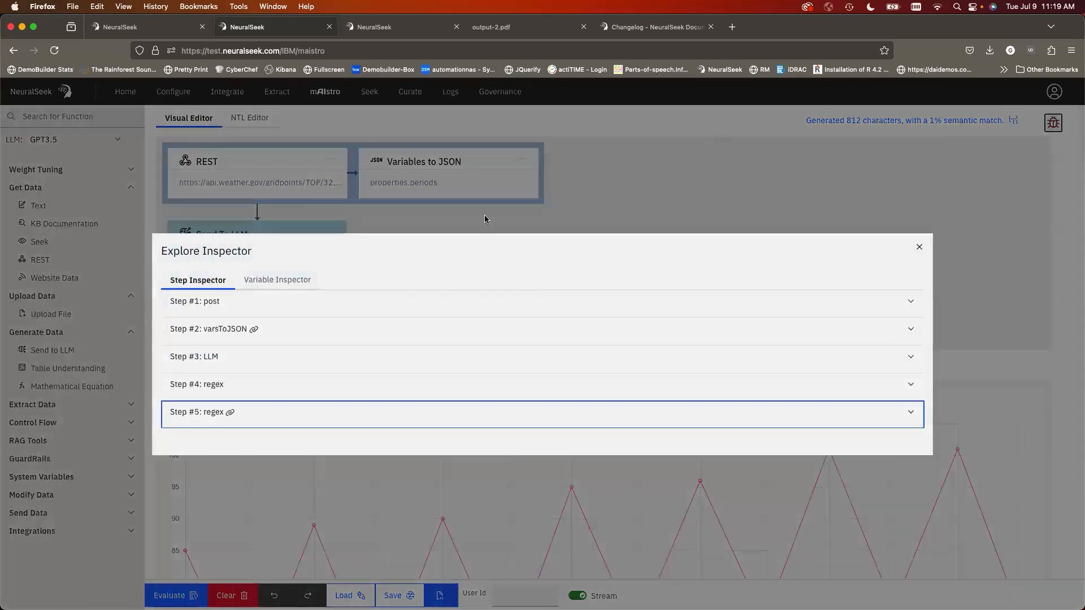
click(279, 281)
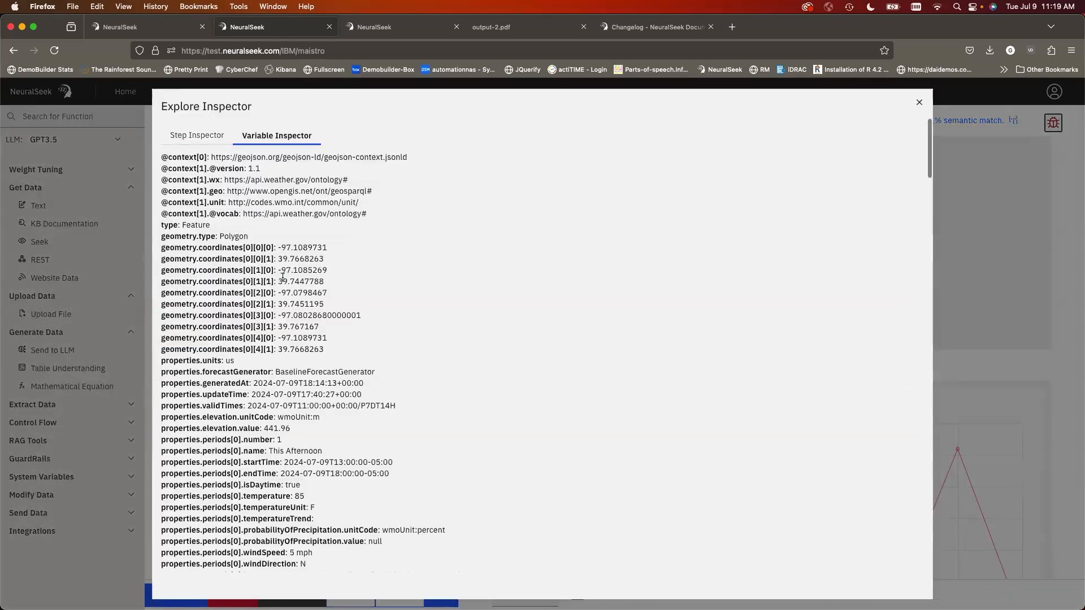
scroll(303, 187, down, 13)
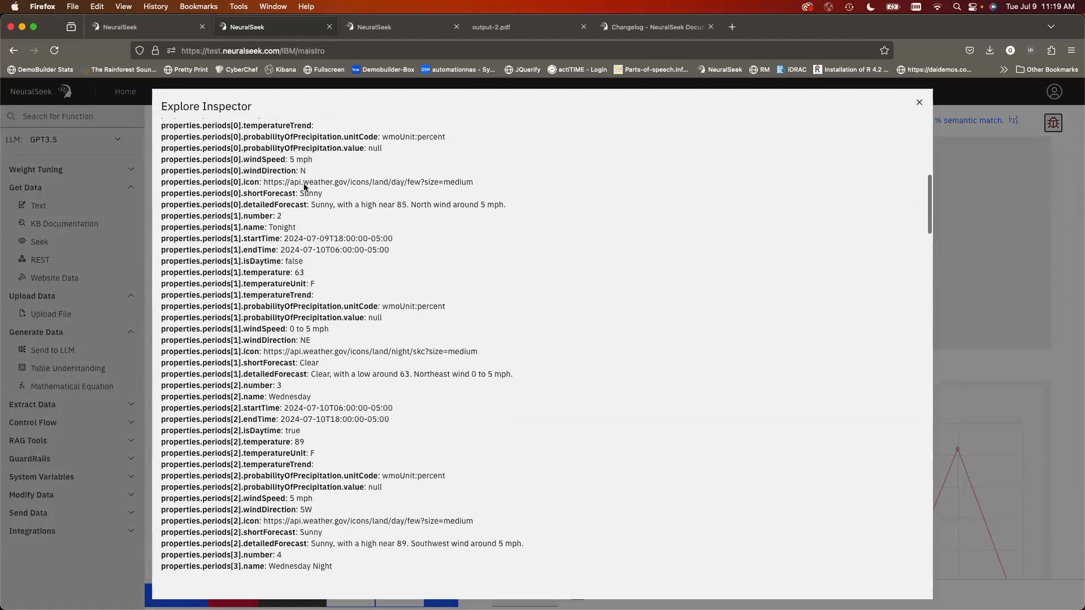
scroll(291, 164, down, 5)
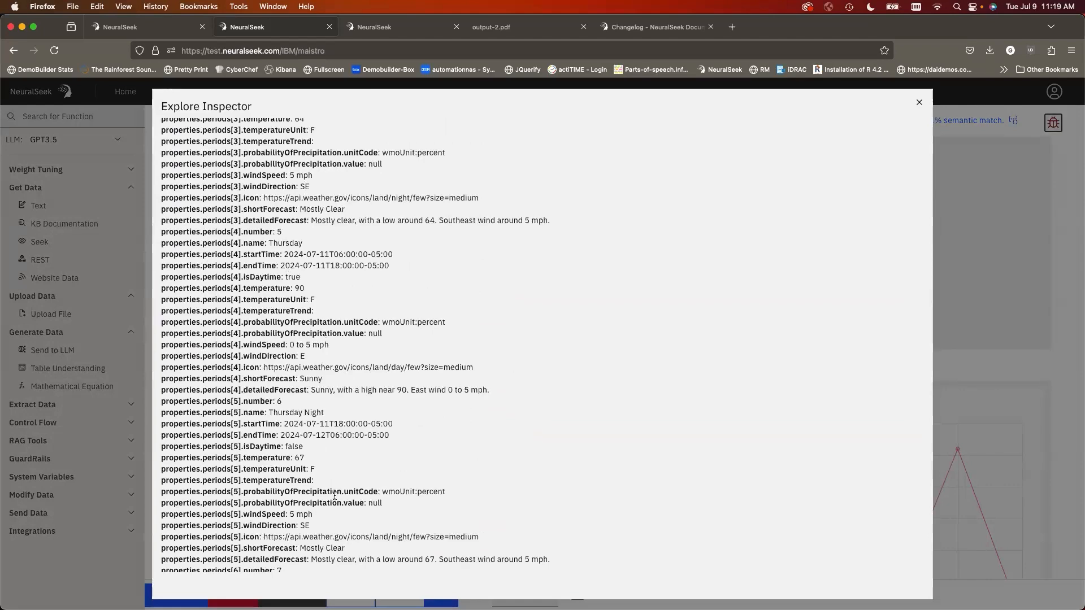
click(919, 104)
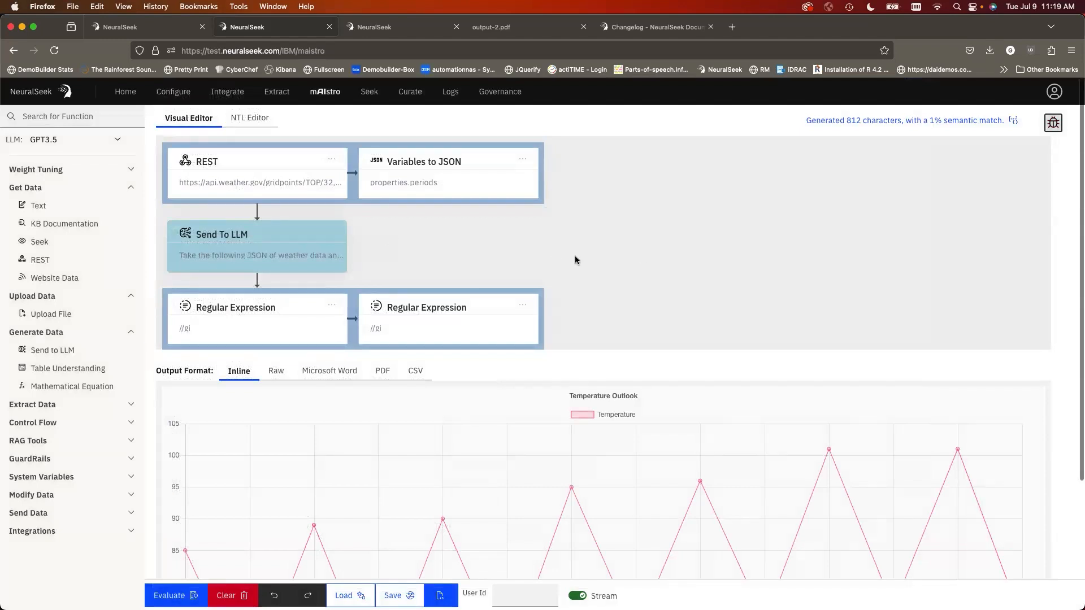
- Expand the Integrations category in the function list and search the functions for "trell"
scroll(575, 258, down, 3)
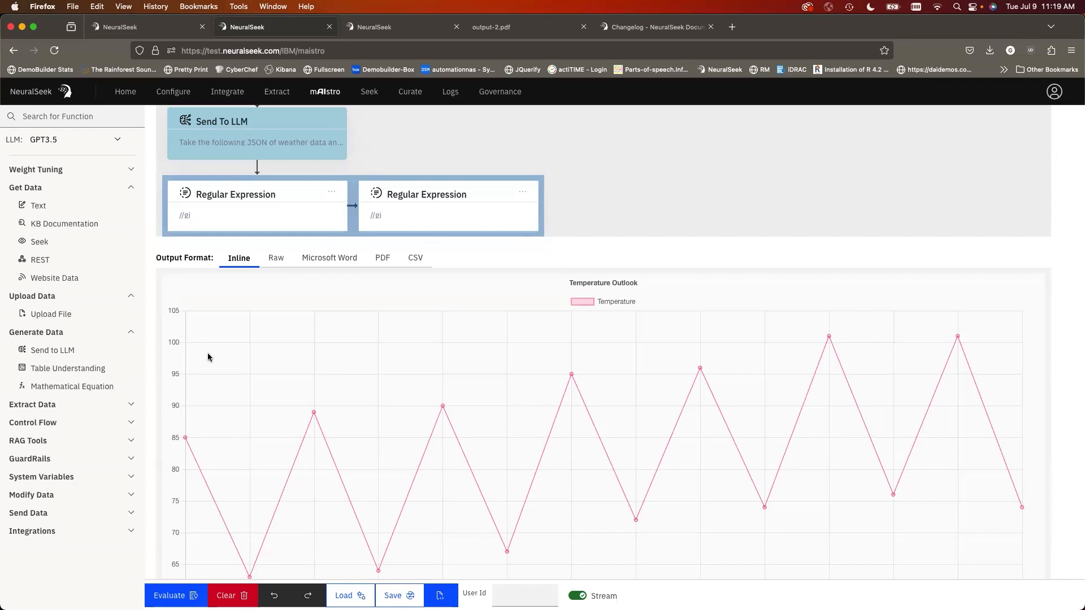
click(52, 114)
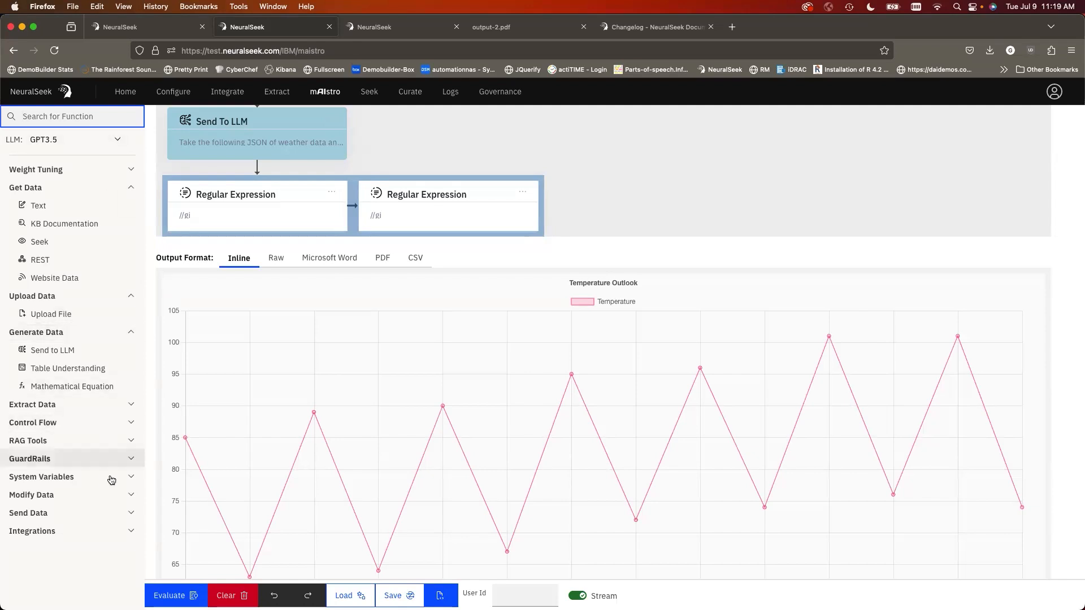
click(109, 538)
scroll(109, 538, down, 3)
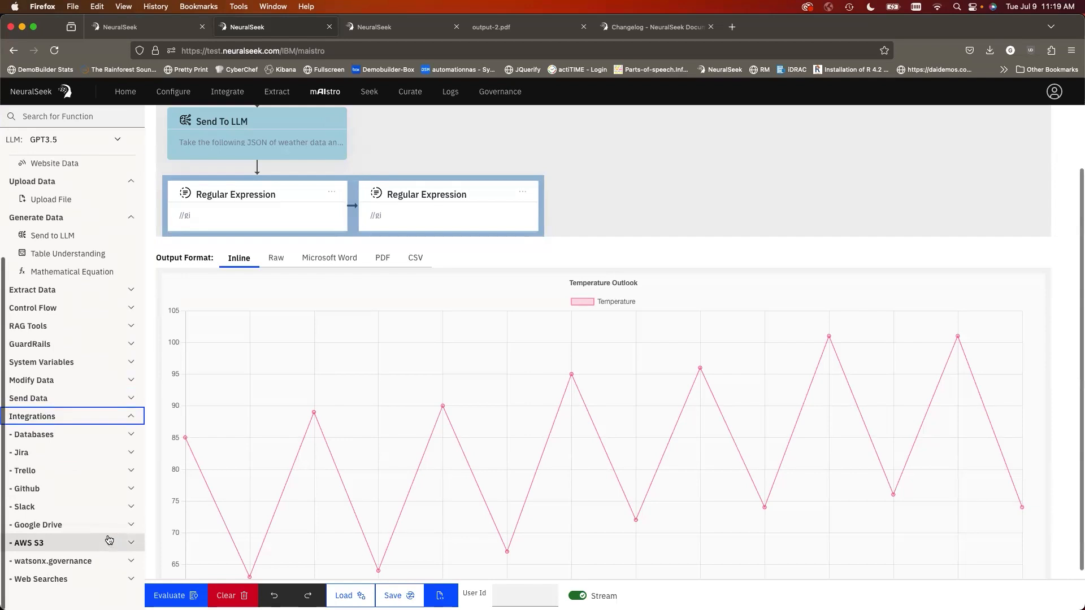
click(34, 118)
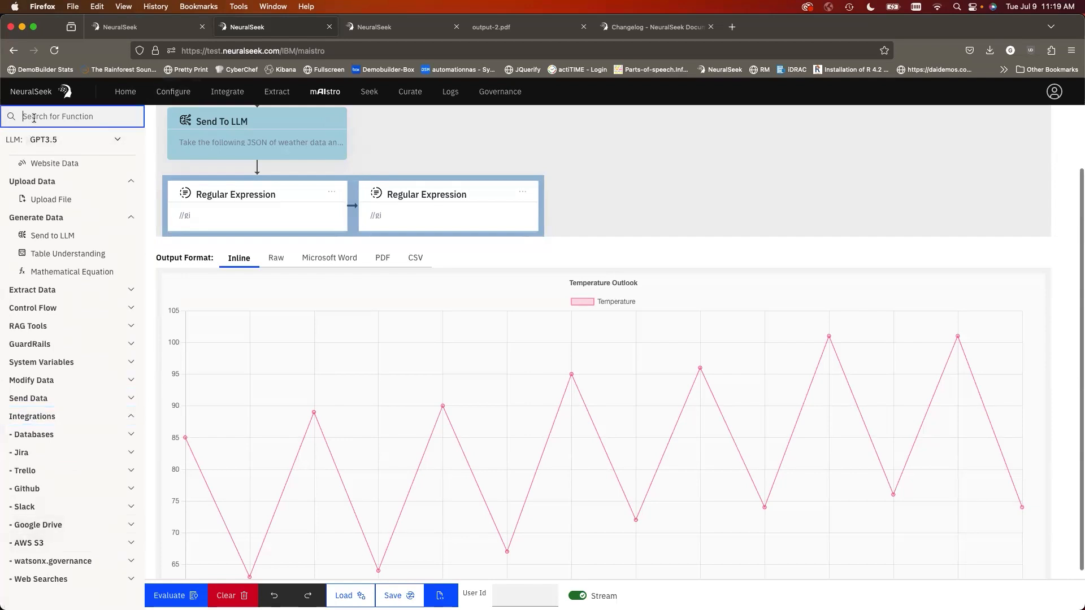
text(trell)
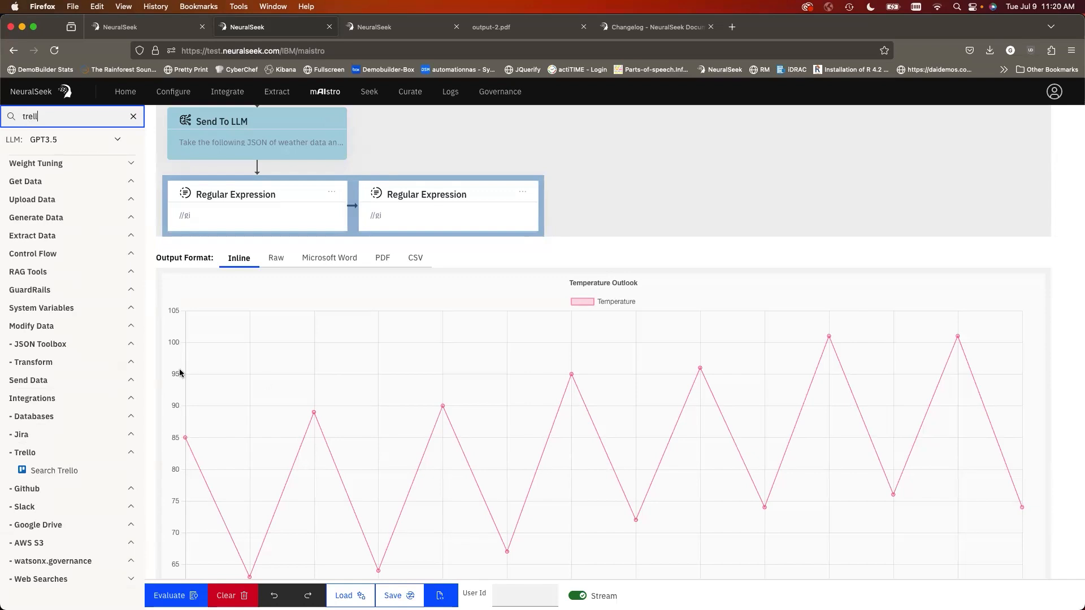
scroll(84, 438, down, 2)
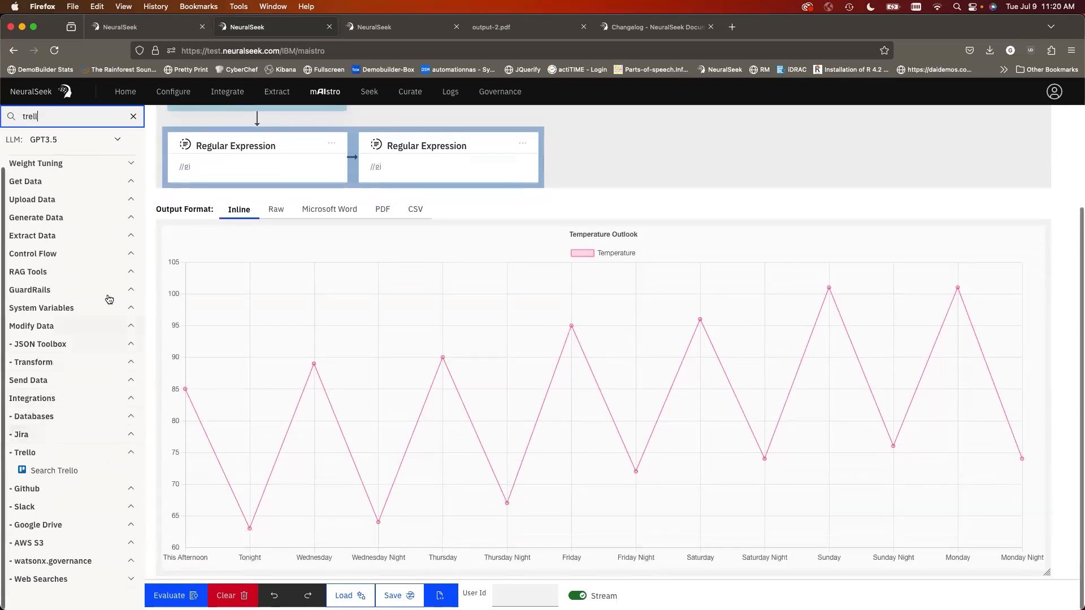
- Clear the function search, browse the integration functions, and search the list for "jira"
key(BackSpace)
key(BackSpace)
key(BackSpace)
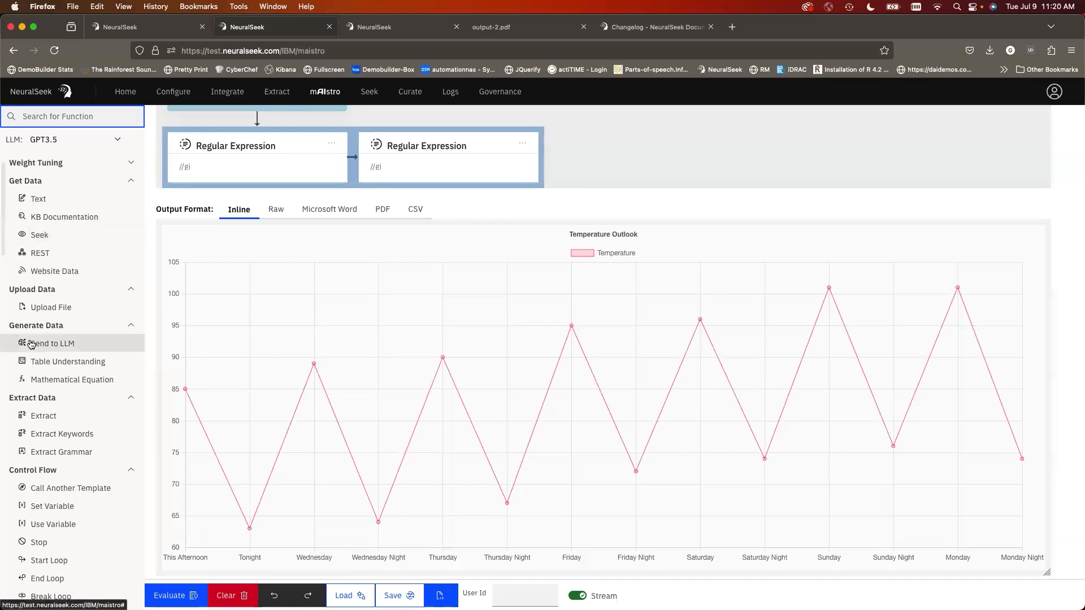
scroll(31, 344, down, 10)
scroll(31, 343, down, 8)
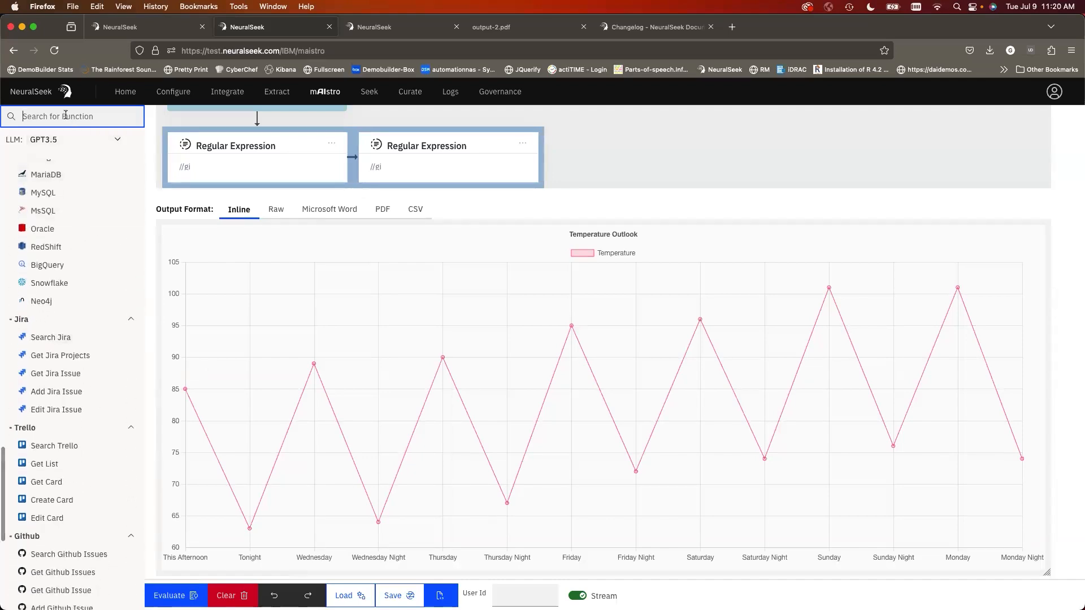
text(jira)
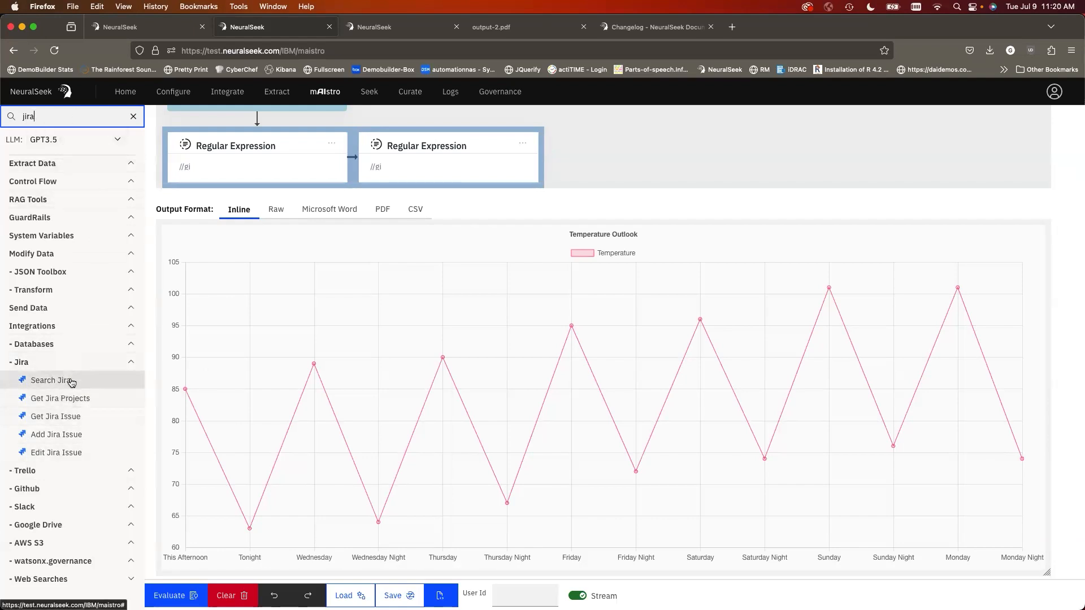
- Open the example templates, search them for "rag", and clear the search
click(346, 598)
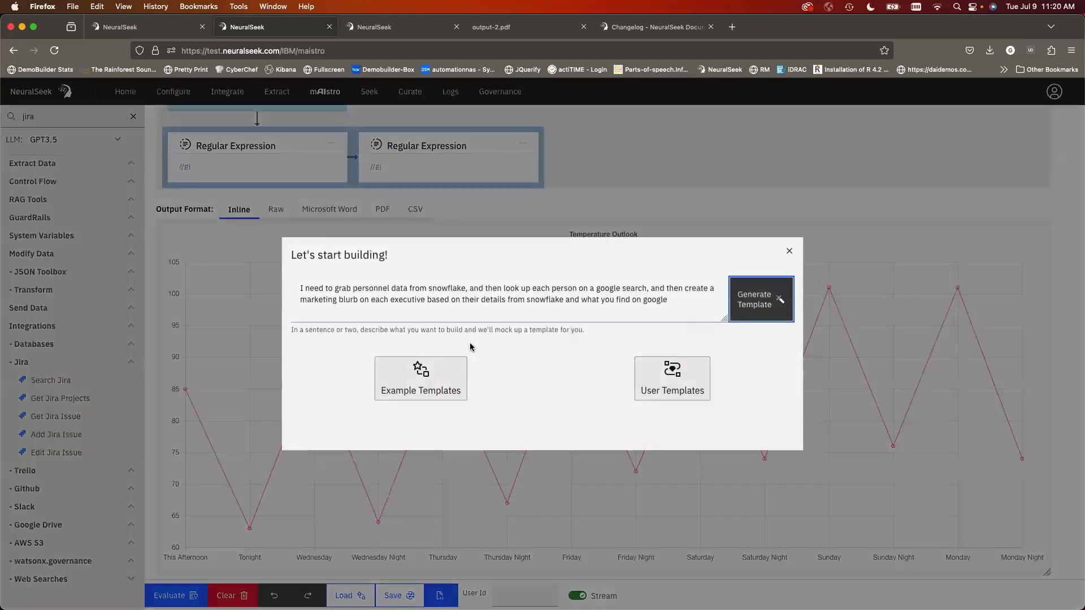
click(443, 379)
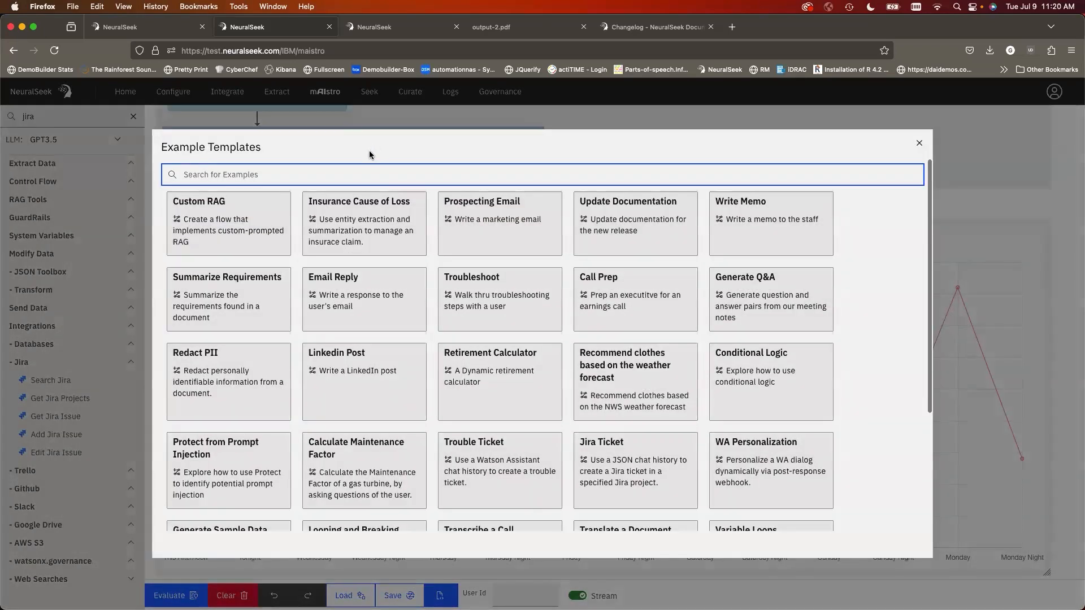
text(RAG)
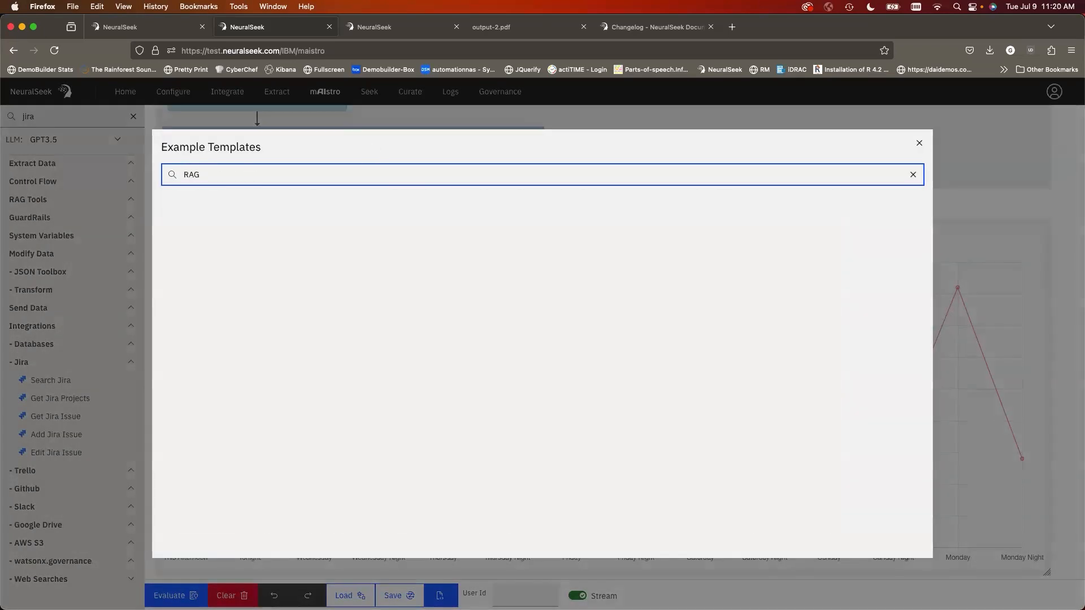
key(BackSpace)
text(rag)
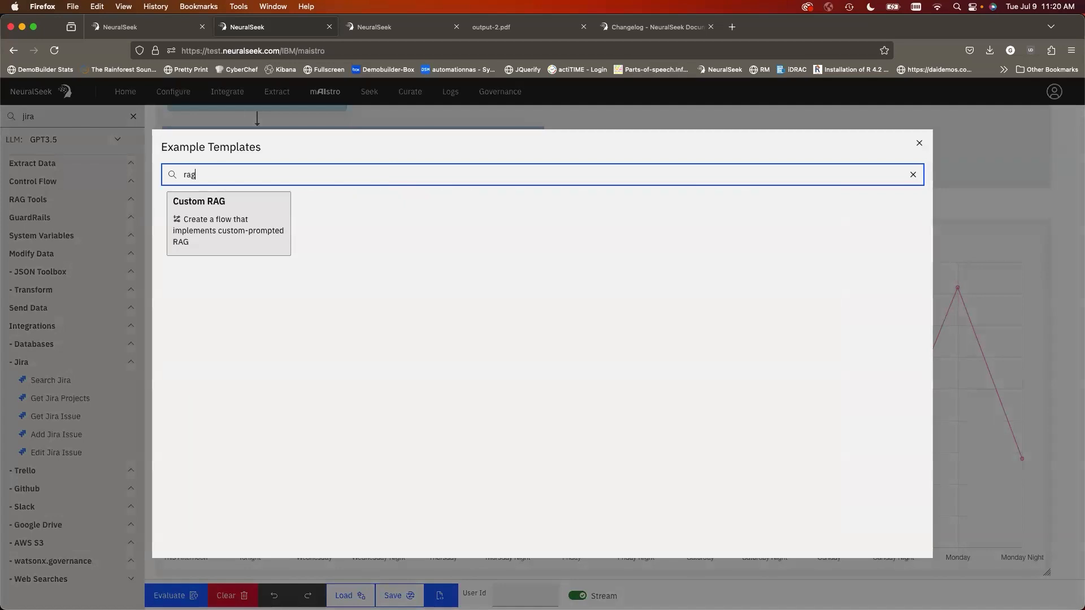
key(BackSpace)
key(BackSpace)
key(BackSpace)
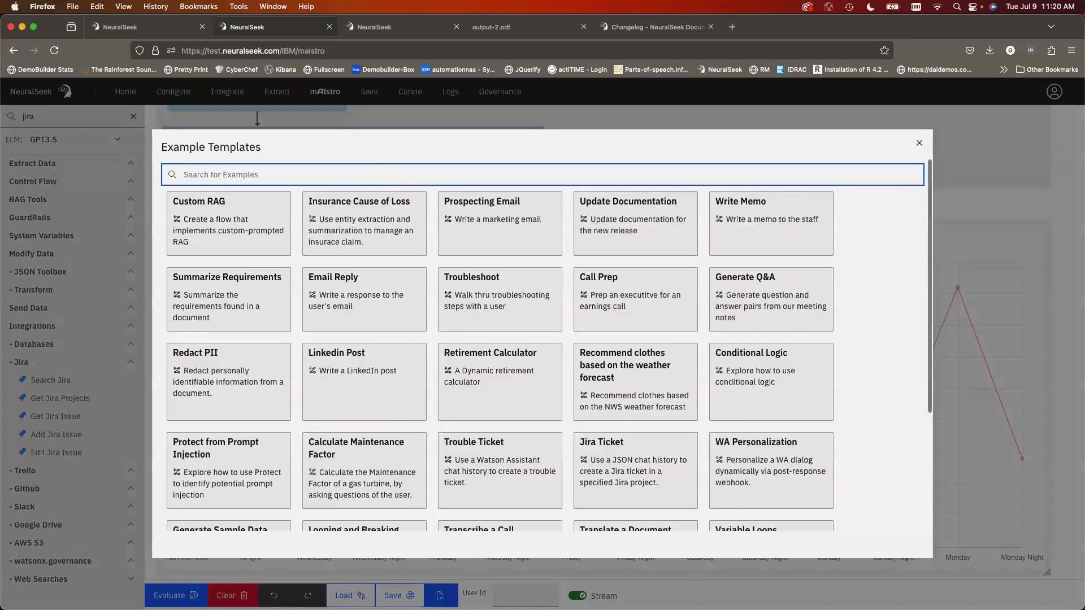
- Load the watsonx.governance Integration example template and inspect the settings of its Seek, Curate and watsonx.governance Seek nodes
scroll(804, 403, down, 5)
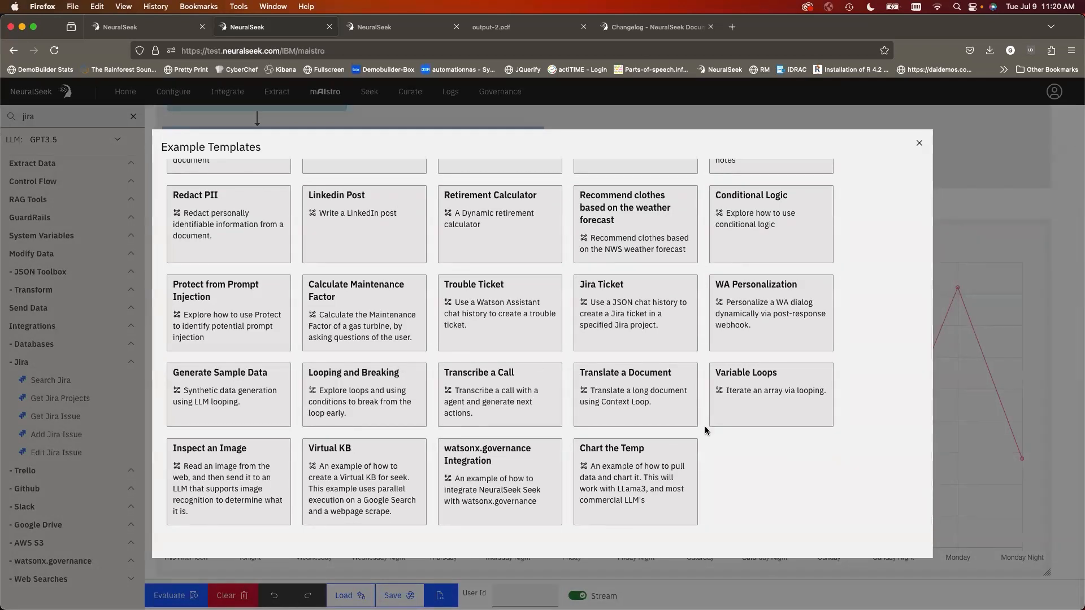
click(501, 480)
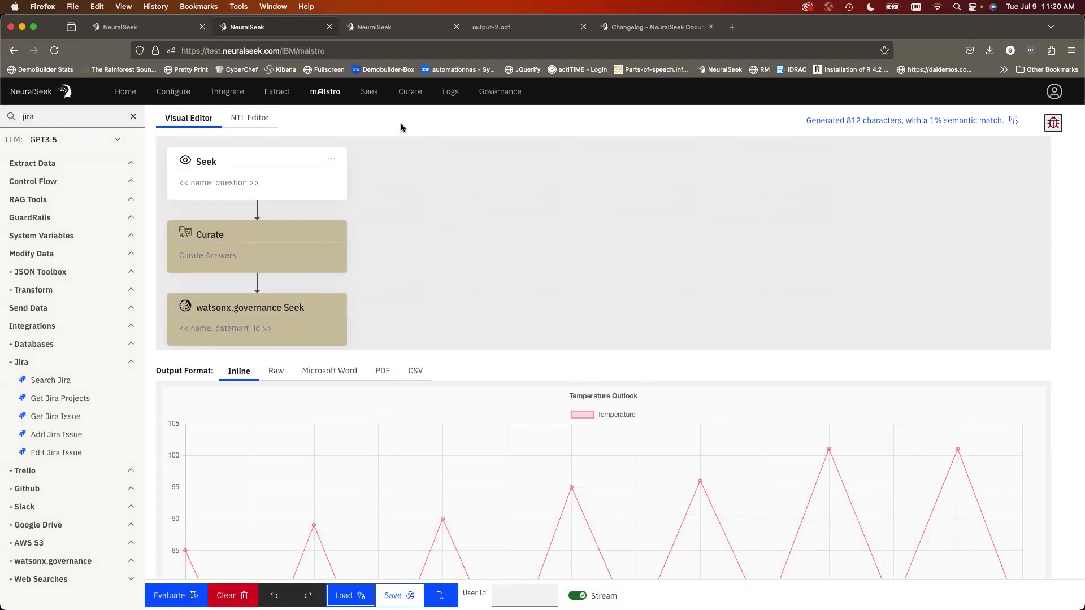
click(271, 185)
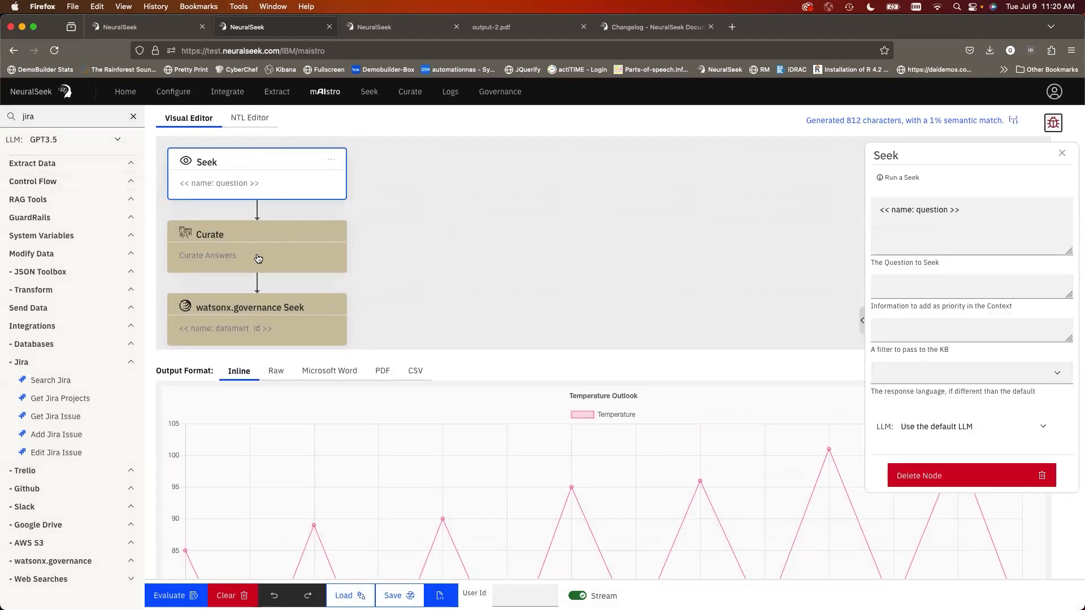
click(258, 258)
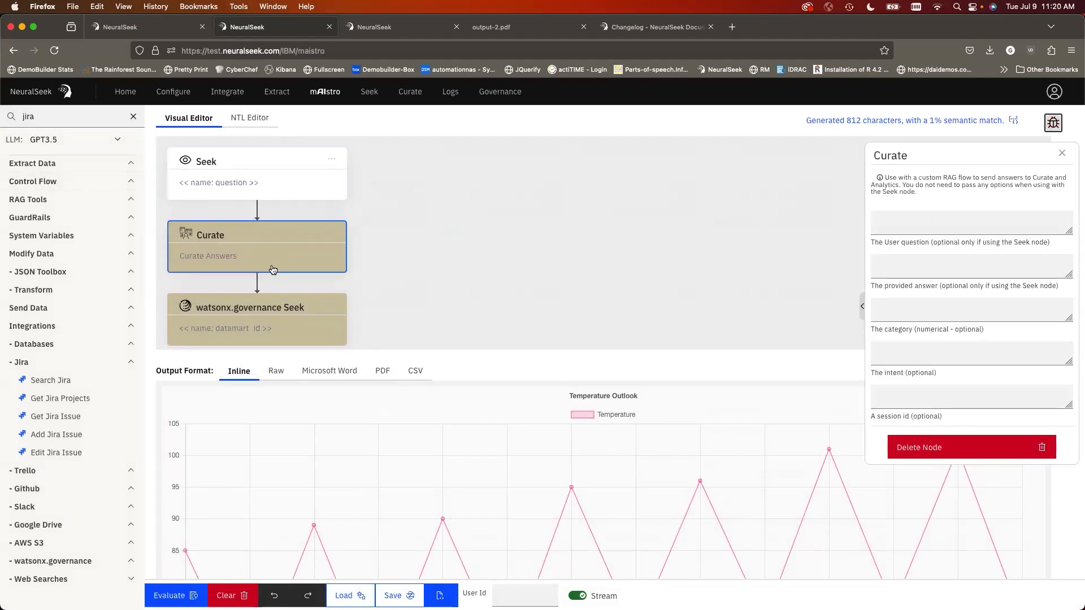
click(258, 322)
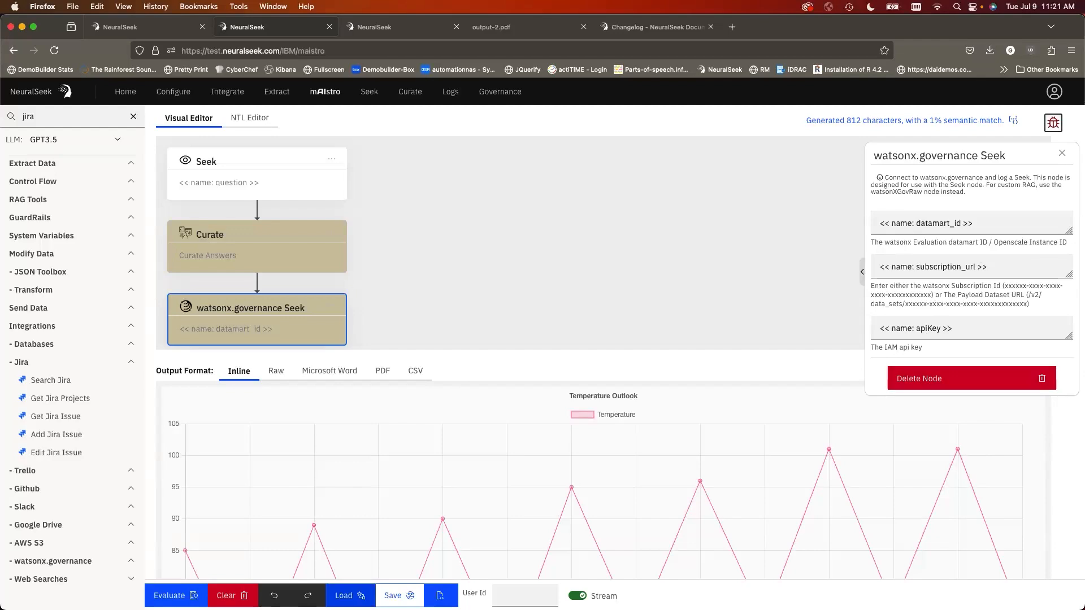
- Load the Virtual KB example template and close the leftover watsonx.governance Seek node settings
click(344, 596)
click(419, 384)
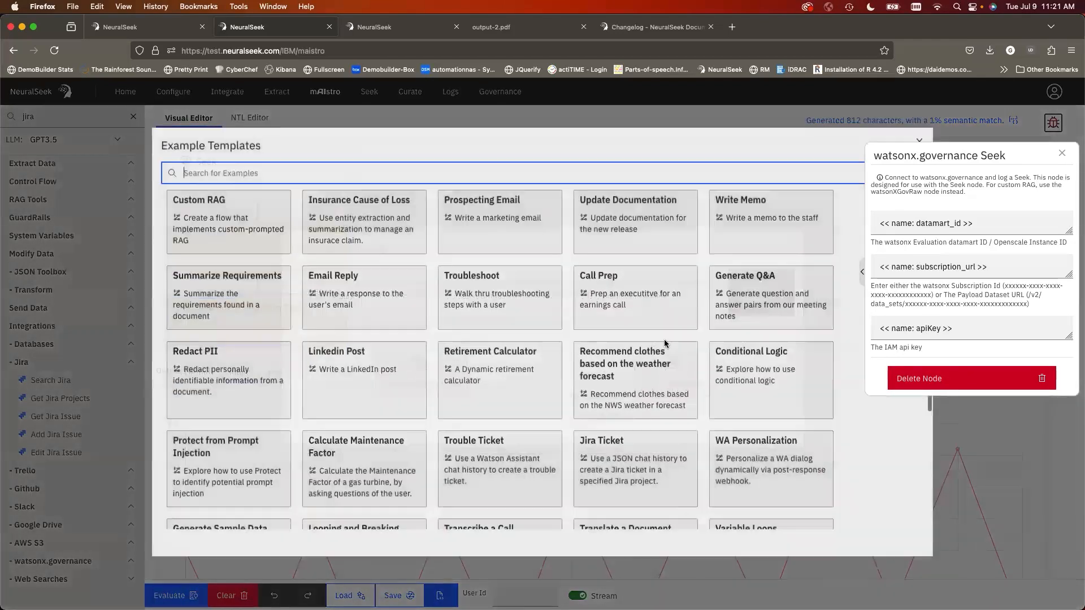
scroll(653, 346, down, 5)
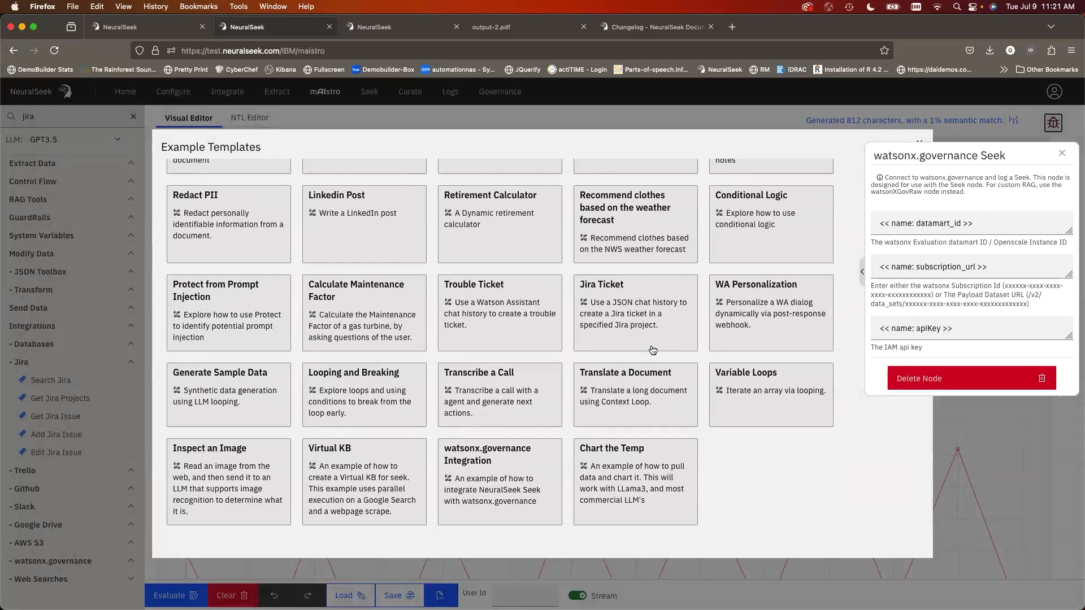
click(1062, 153)
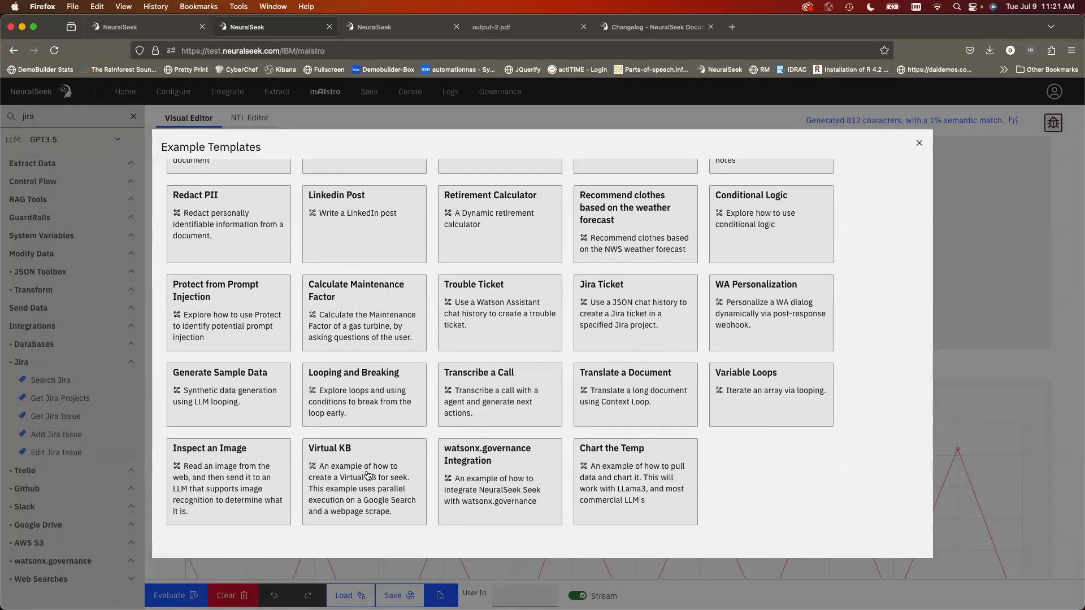
click(424, 442)
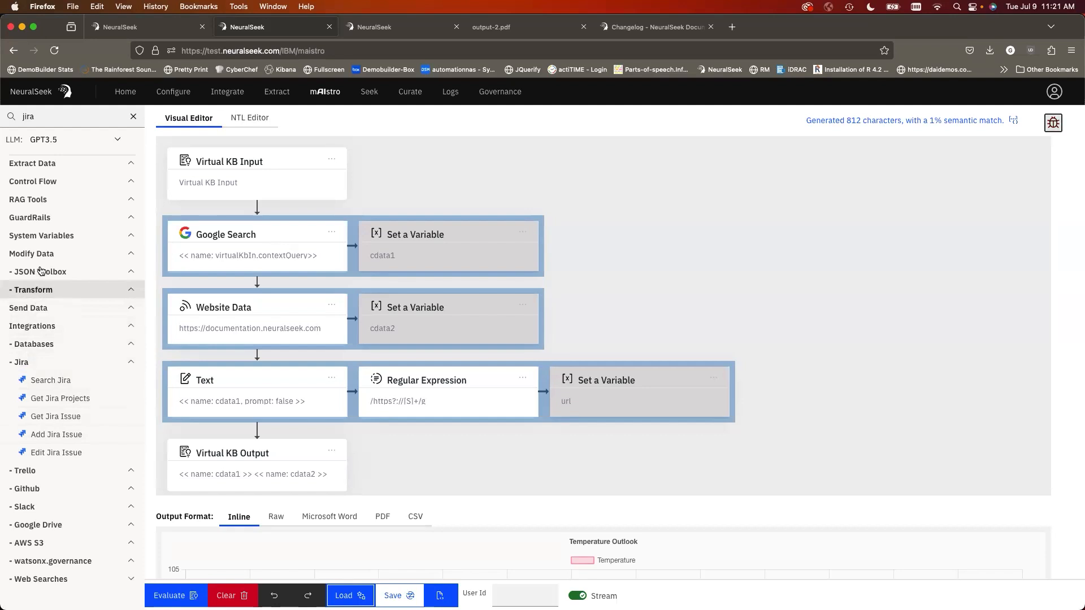
- Clear the "jira" function filter and find the Virtual KB functions under RAG Tools
click(48, 207)
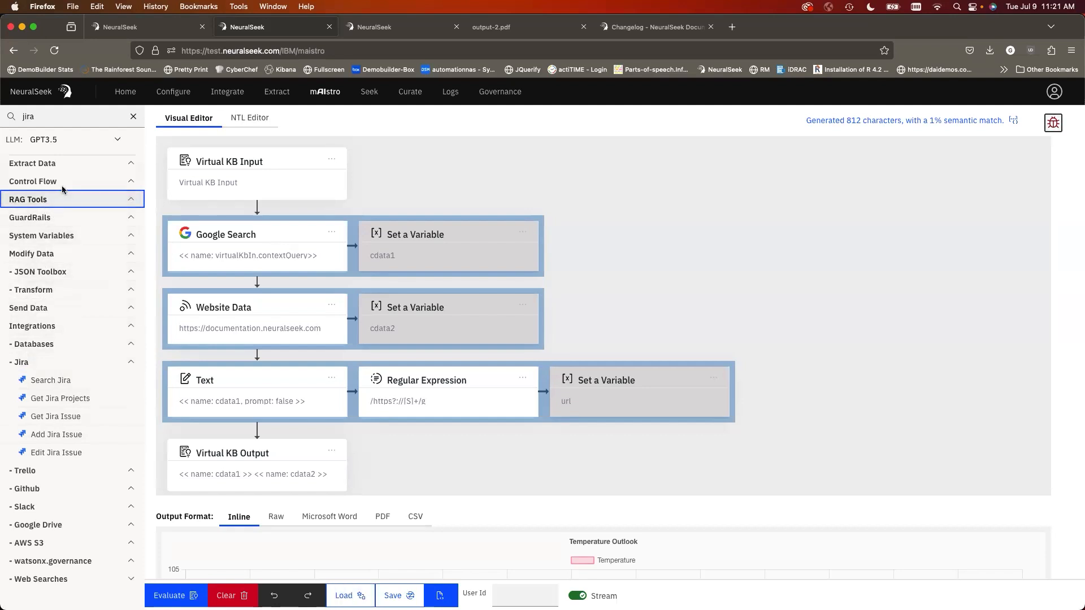
click(133, 116)
scroll(83, 281, down, 8)
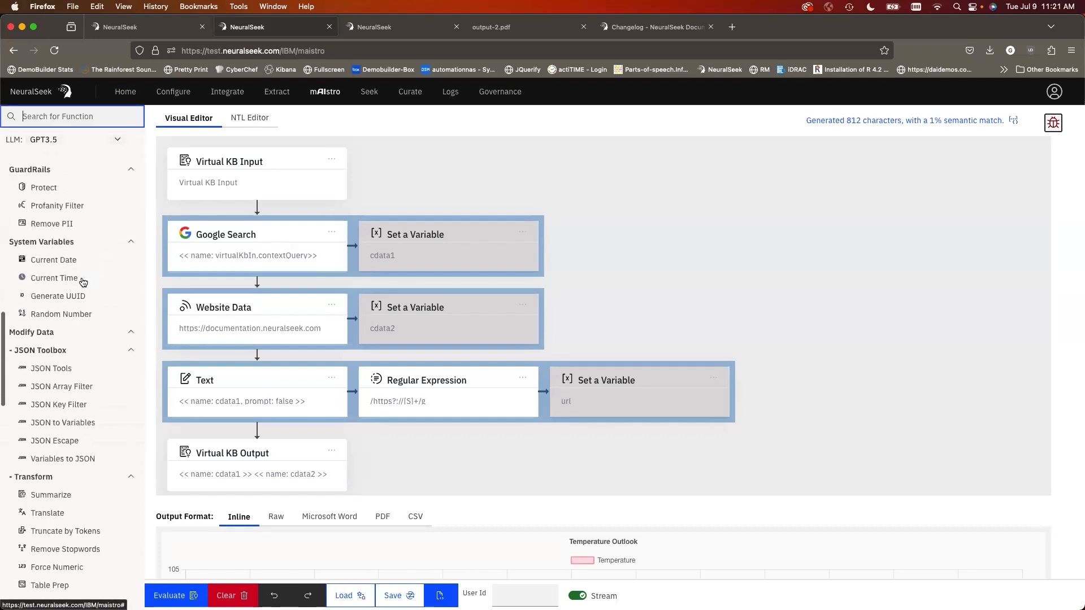
scroll(80, 339, up, 5)
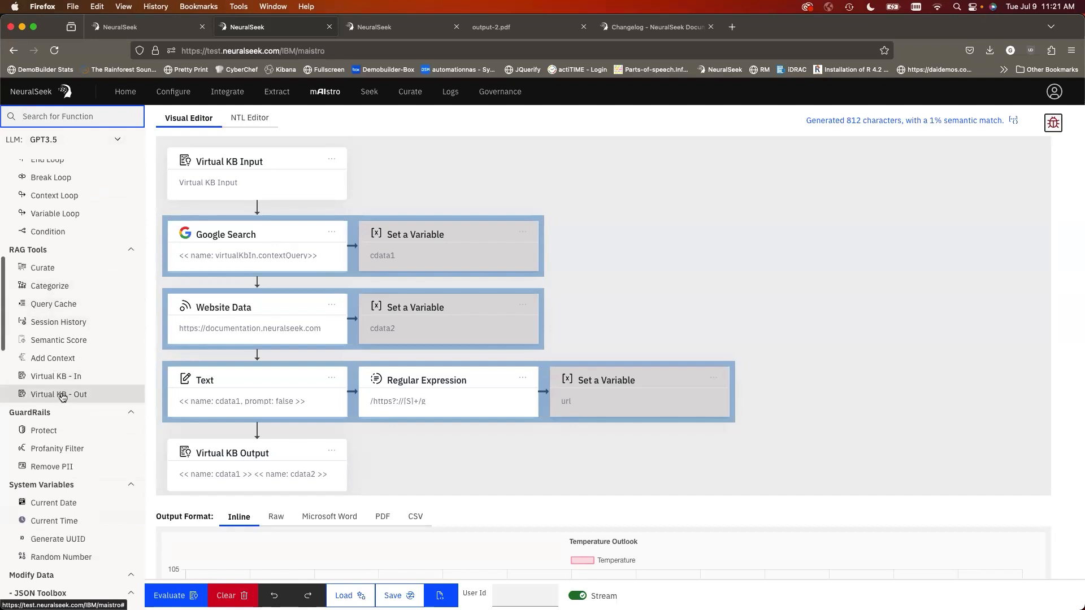
- Review the Seek variables provided by the Virtual KB Input node and the Virtual KB Output node's settings, including its source document name
click(274, 186)
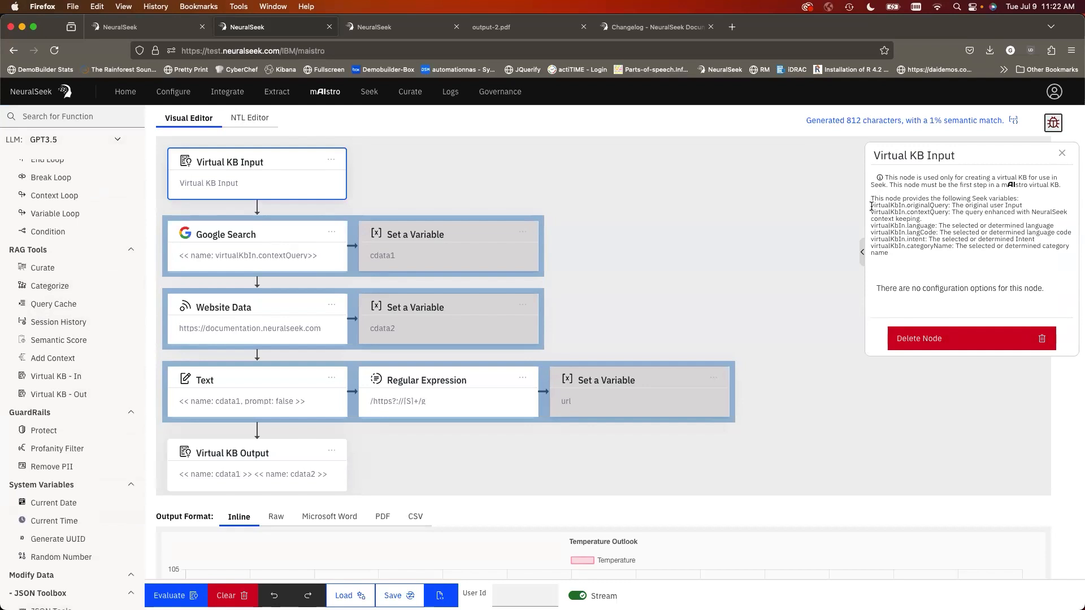
drag(871, 204, 935, 257)
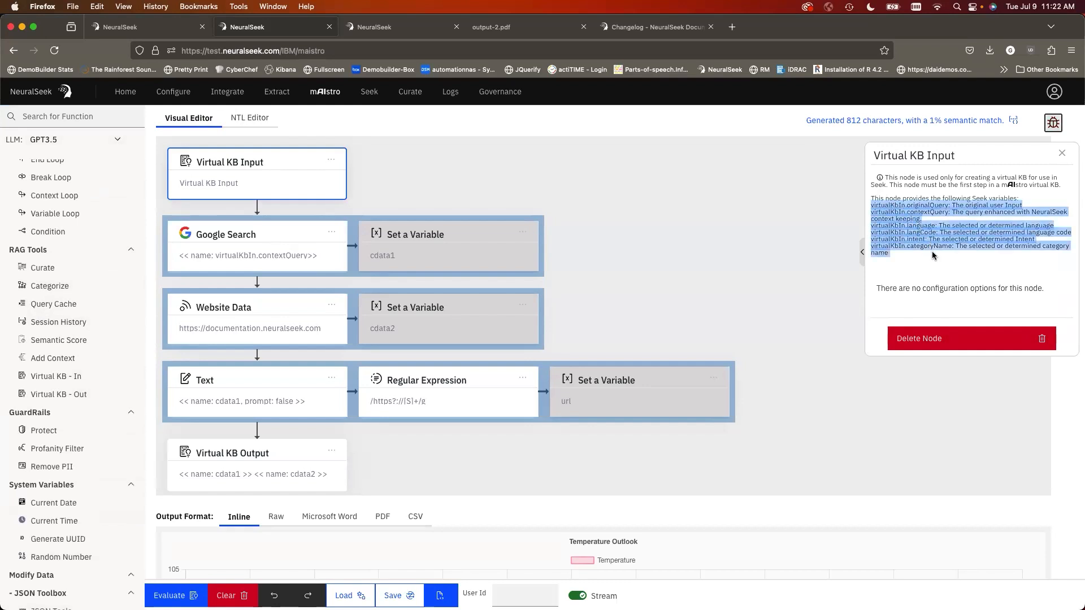
click(936, 246)
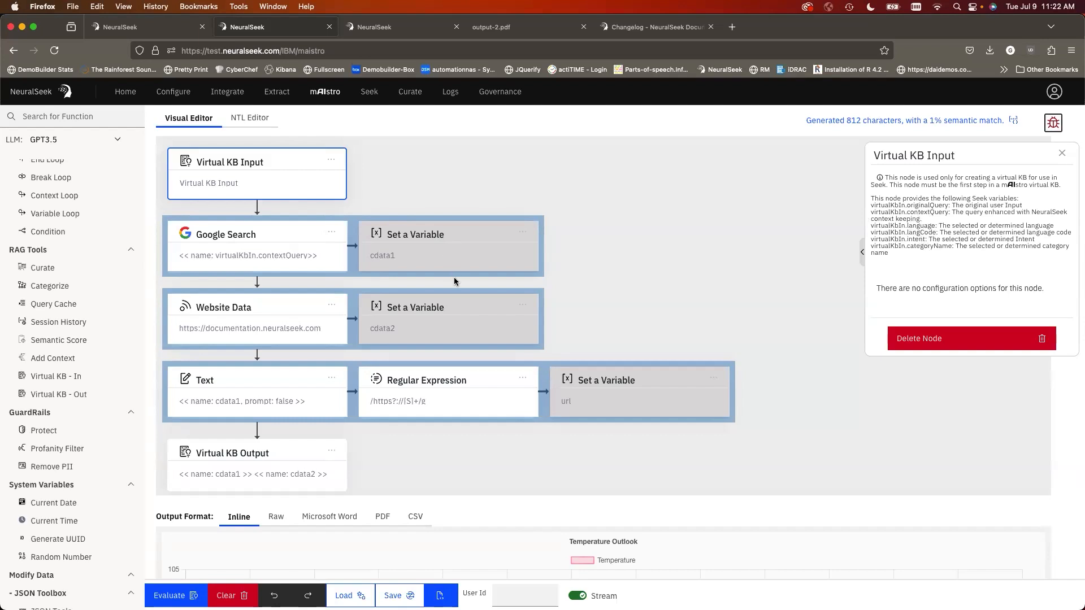
click(266, 468)
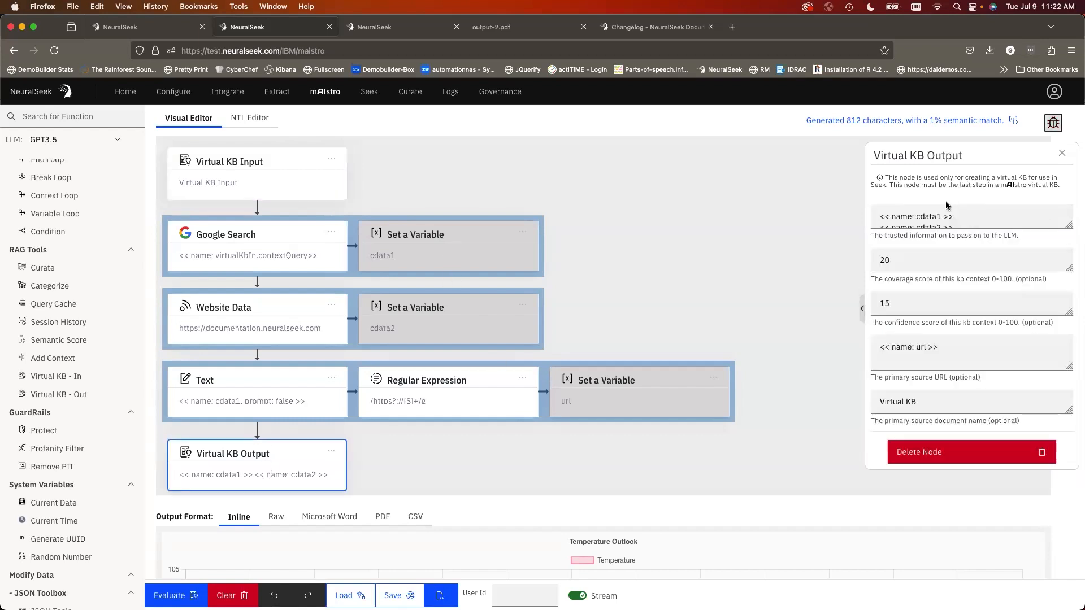
scroll(965, 217, down, 2)
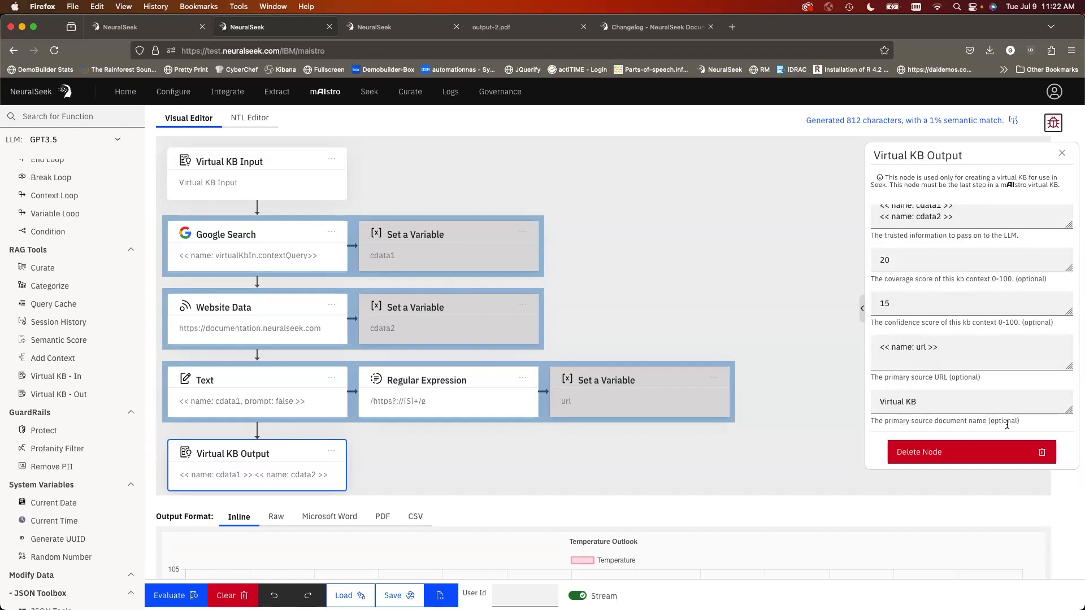
click(948, 400)
drag(948, 400, 819, 401)
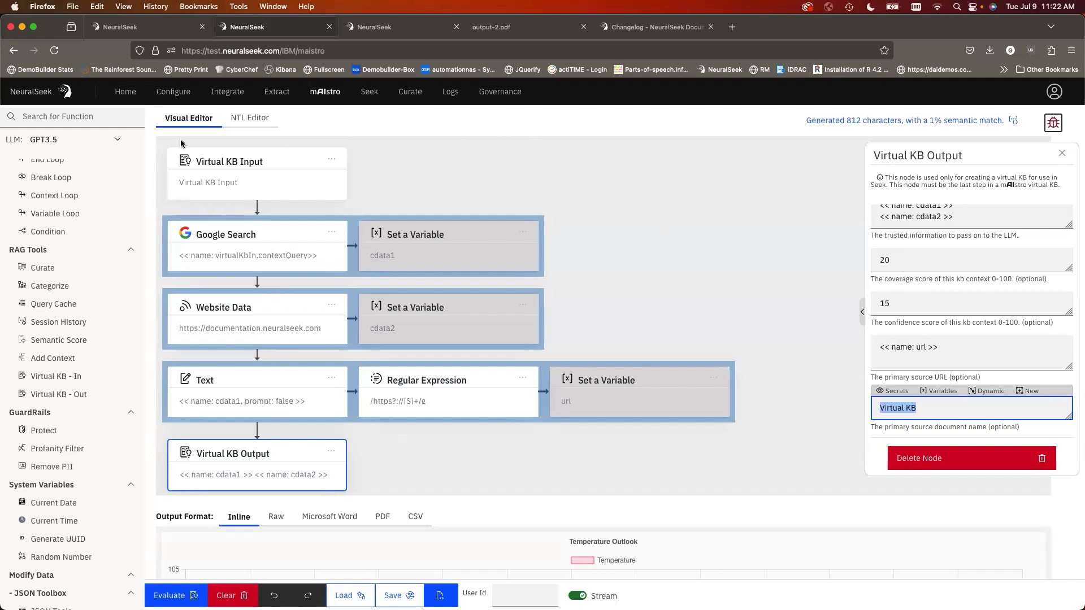
- Set the KnowledgeBase Type to Virtual KB in the IBM instance's KnowledgeBase Connection configuration and check the mAIstro Virtual KB template choices
click(174, 92)
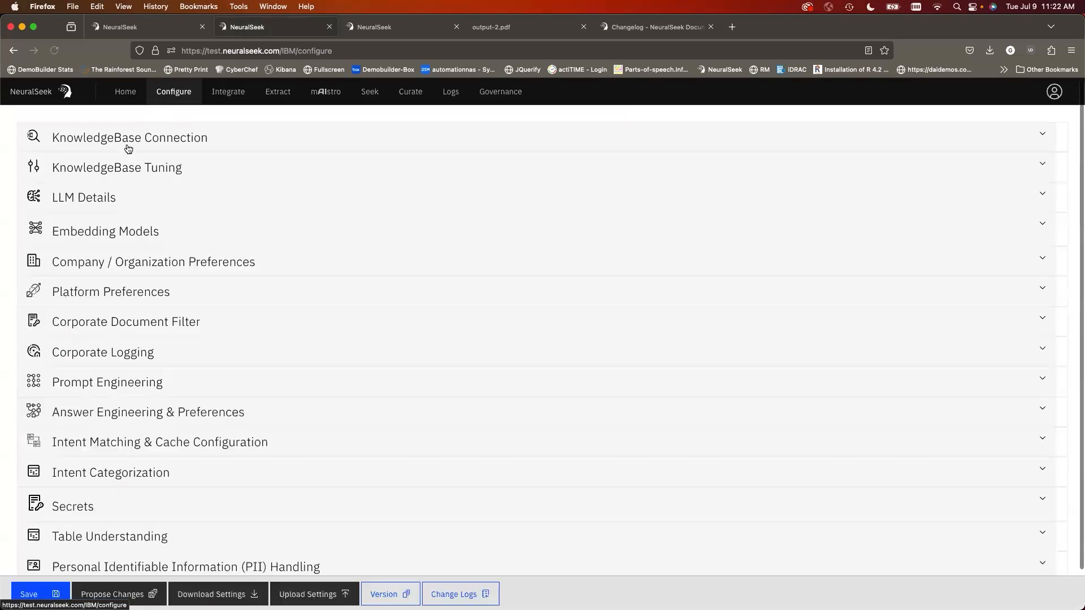
click(129, 149)
click(190, 181)
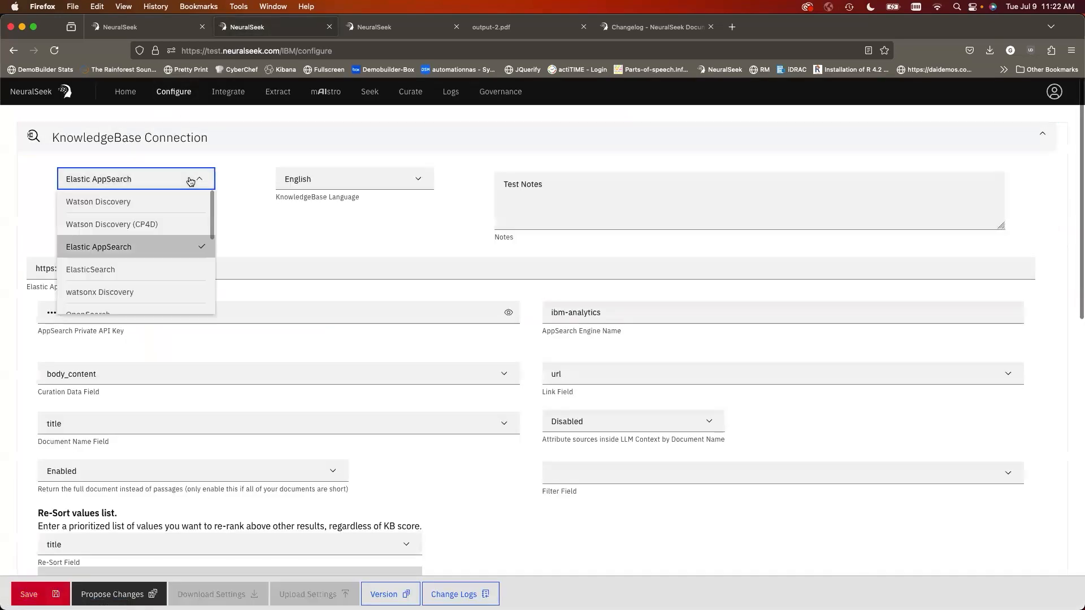
scroll(161, 255, down, 5)
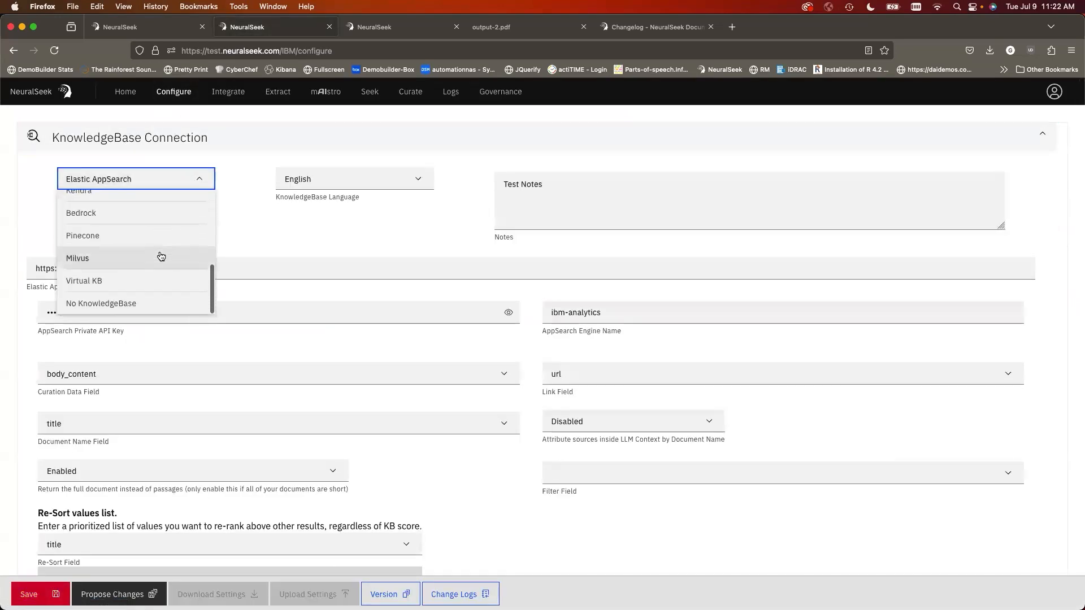
scroll(161, 256, down, 1)
click(158, 248)
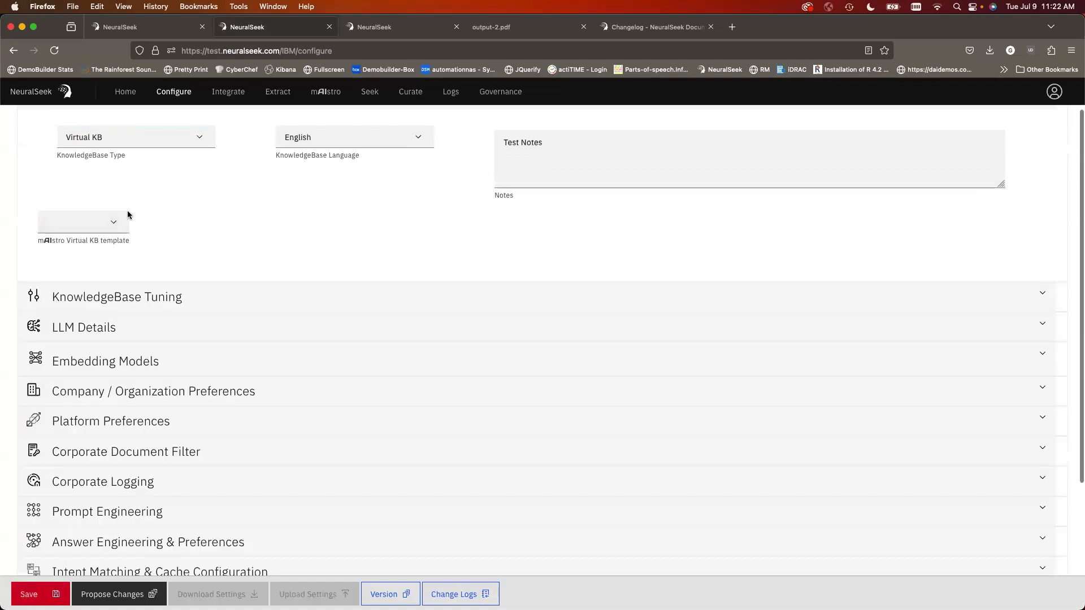
click(120, 221)
scroll(157, 227, up, 1)
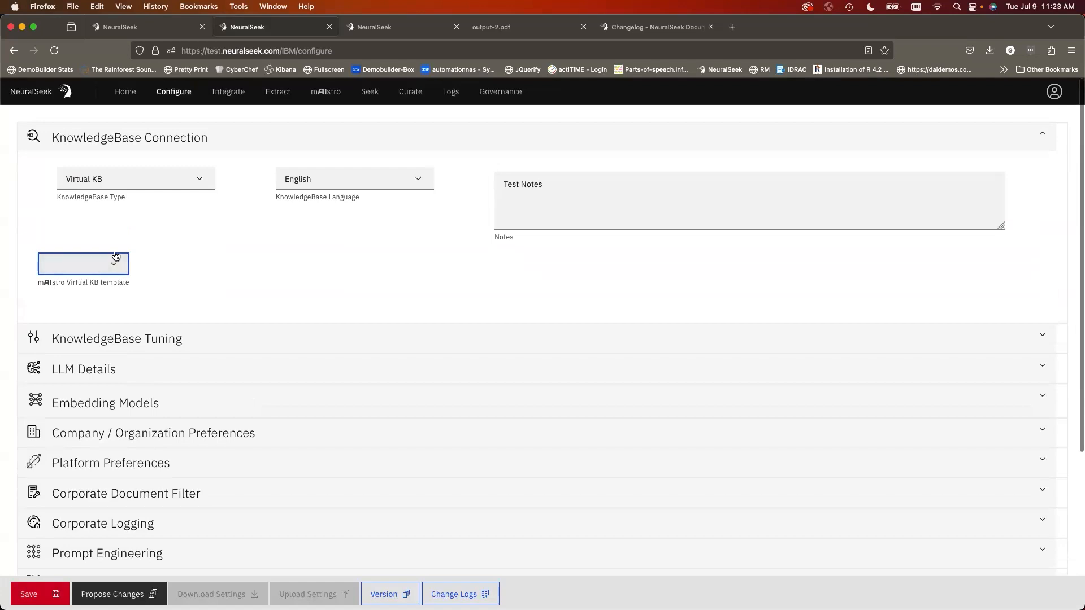
- Switch to the other NeuralSeek session and load the mAIstro page of the virtualKB instance in place of IBM
click(374, 27)
click(289, 50)
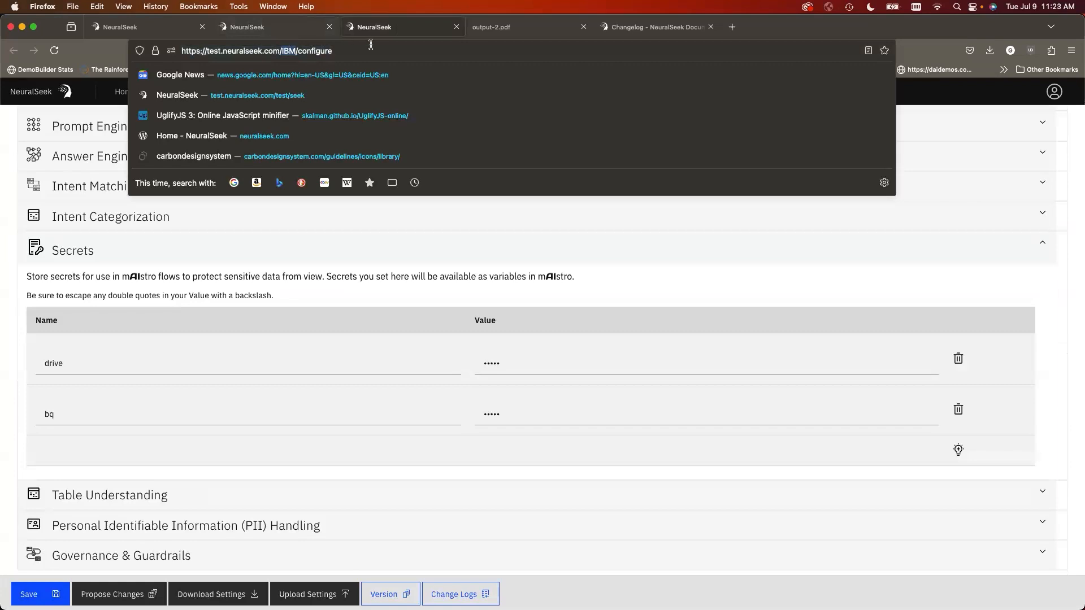
drag(371, 45, 290, 47)
key(BackSpace)
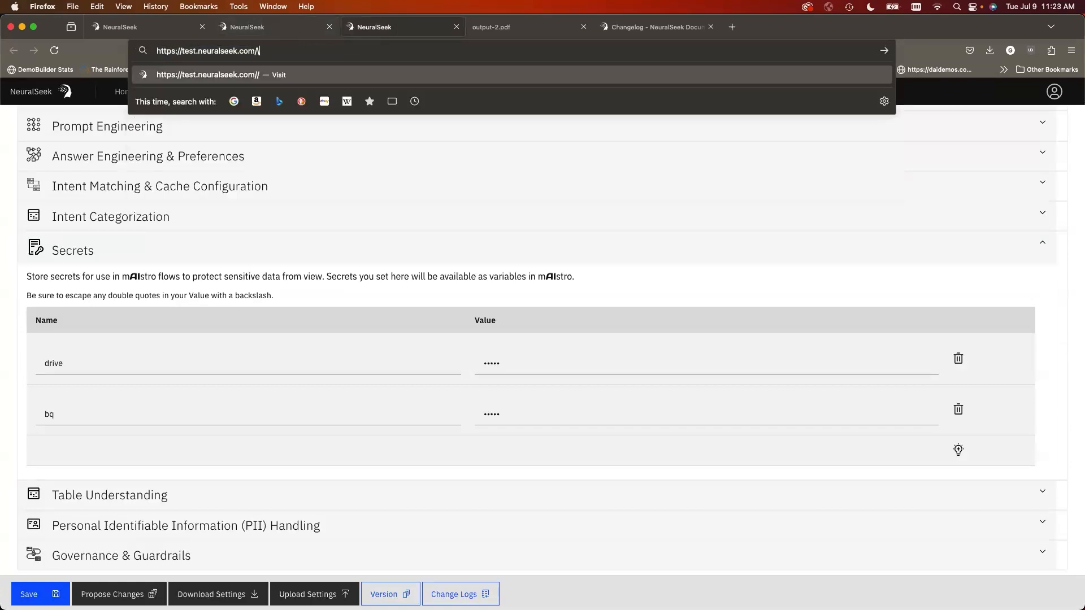
text(virtualKB/)
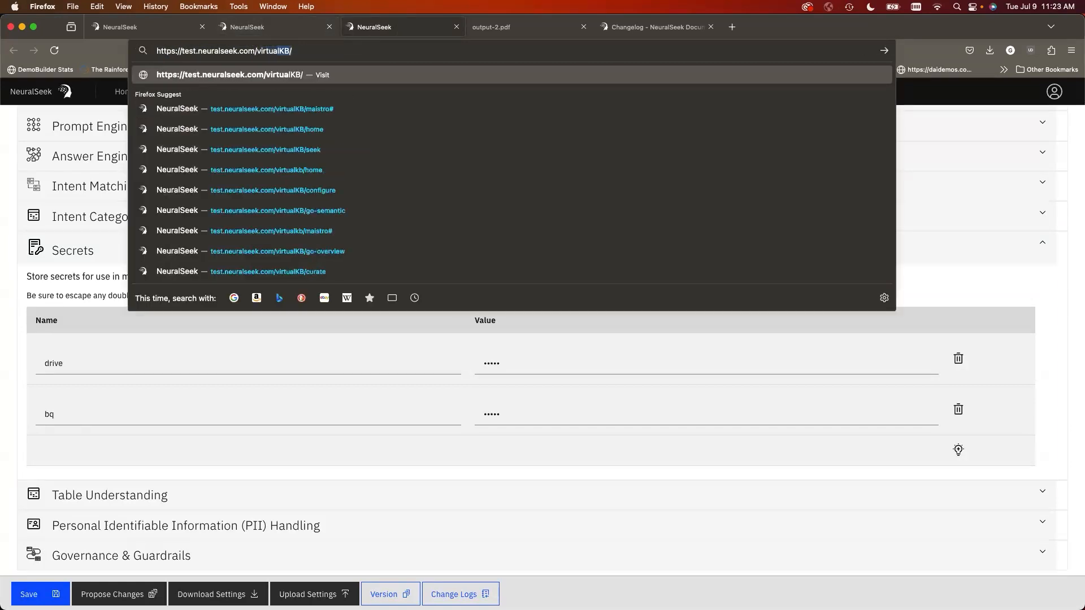
click(272, 108)
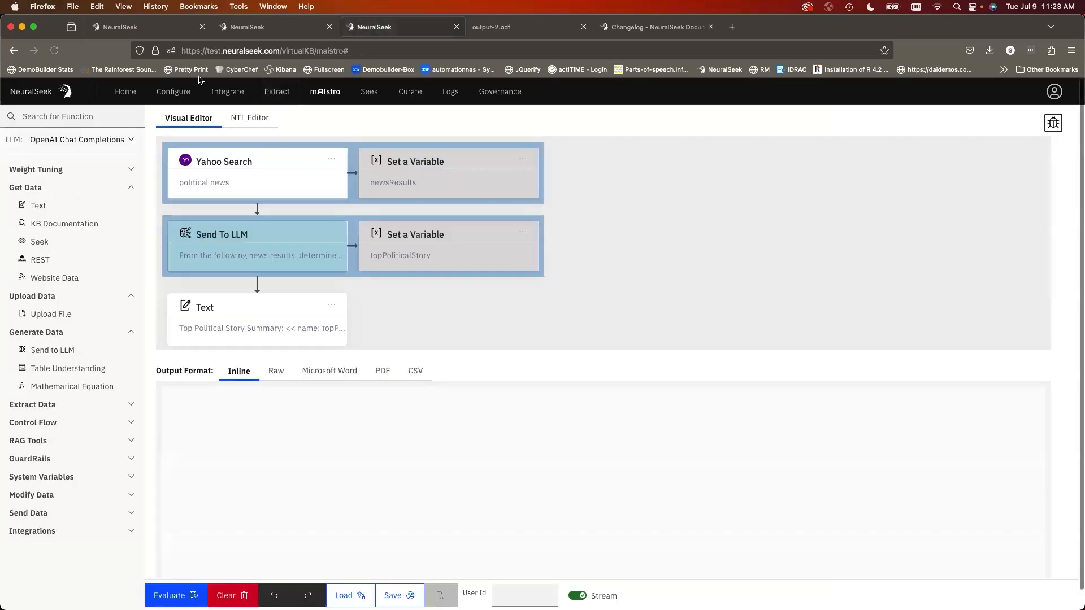
- Review the virtualKB instance's KnowledgeBase Connection configuration and the available mAIstro Virtual KB templates
click(165, 93)
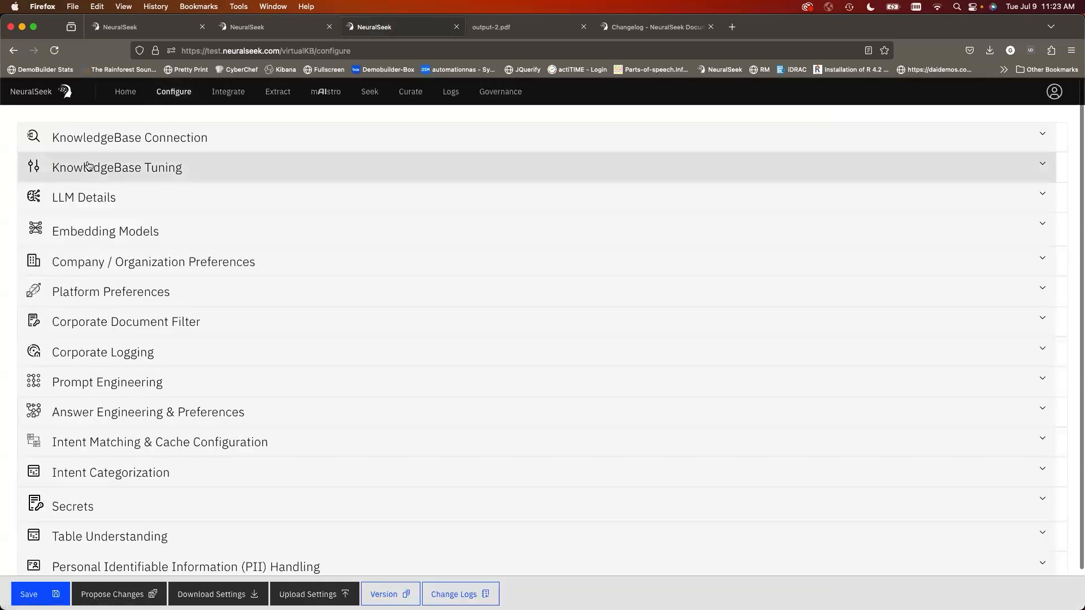
click(112, 147)
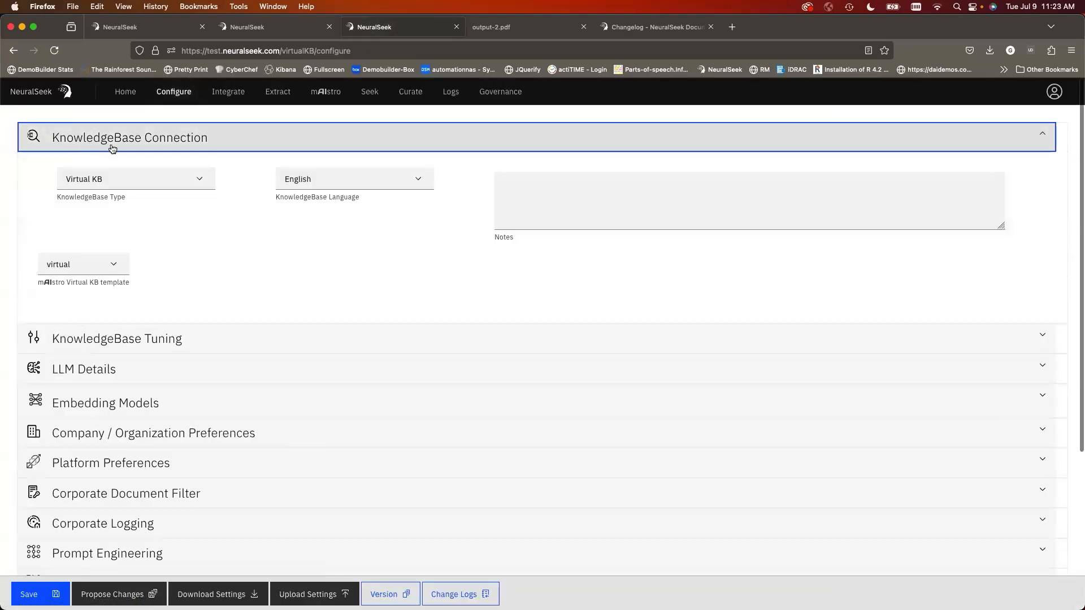
click(120, 269)
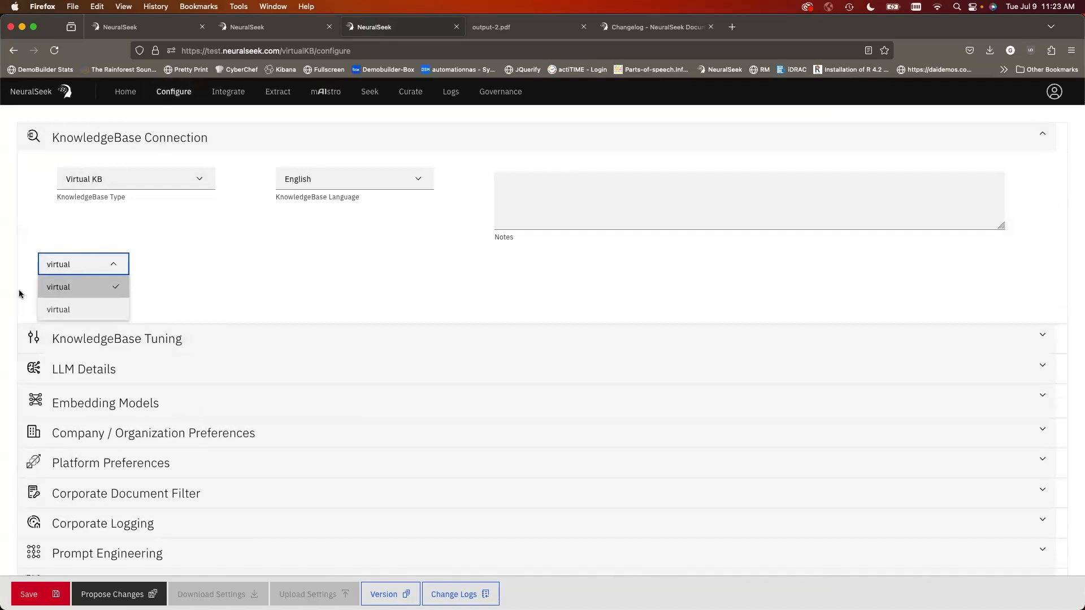
click(231, 267)
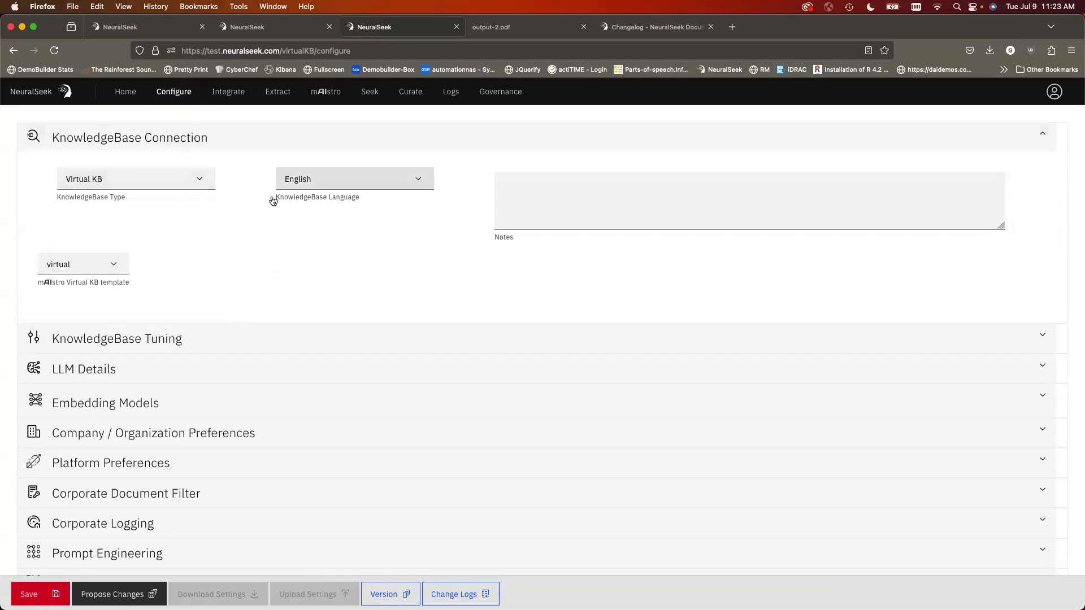
- Load the "virtual" user template in mAIstro and inspect the Website Data node's URL setting
click(325, 92)
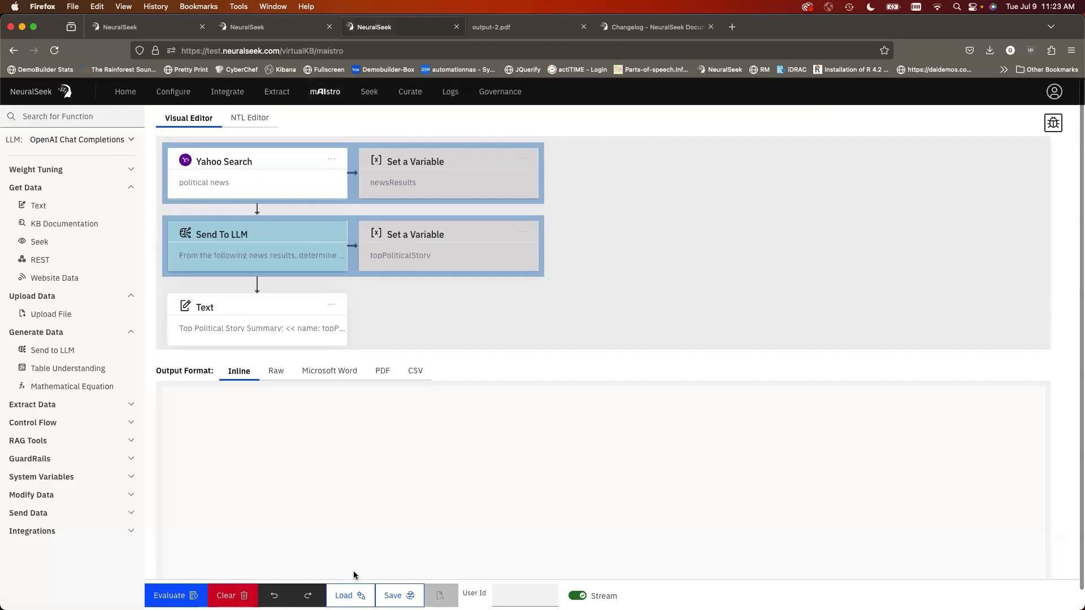
click(346, 596)
click(672, 385)
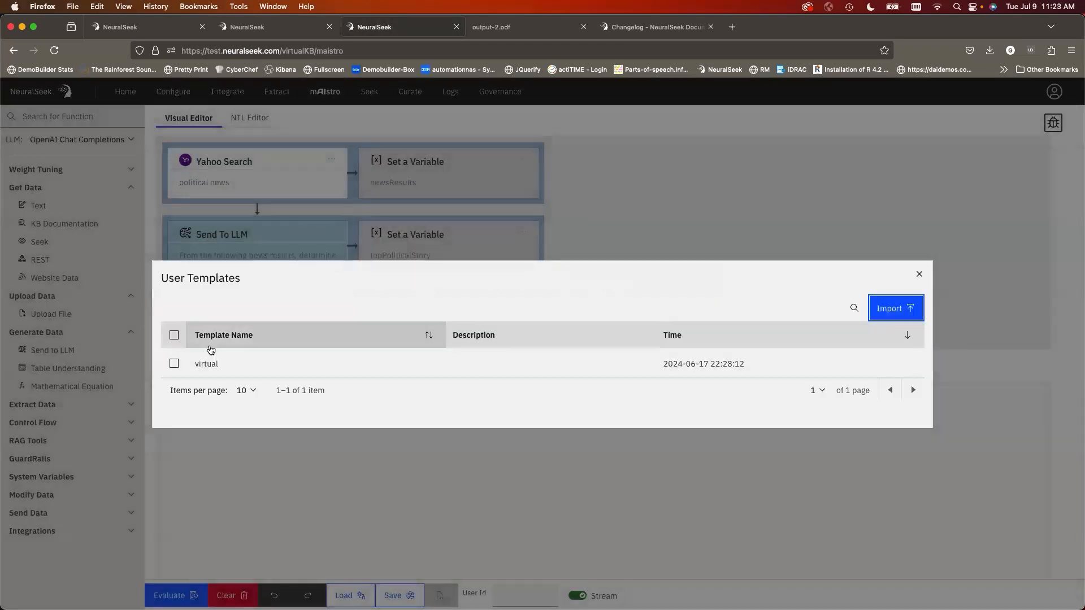
click(174, 364)
click(648, 312)
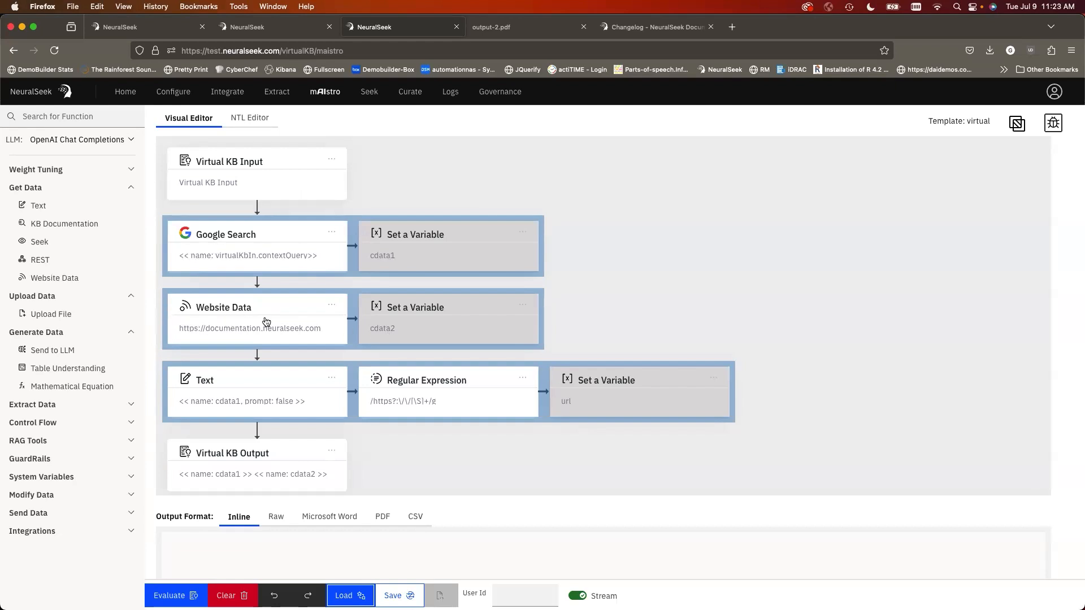
click(306, 320)
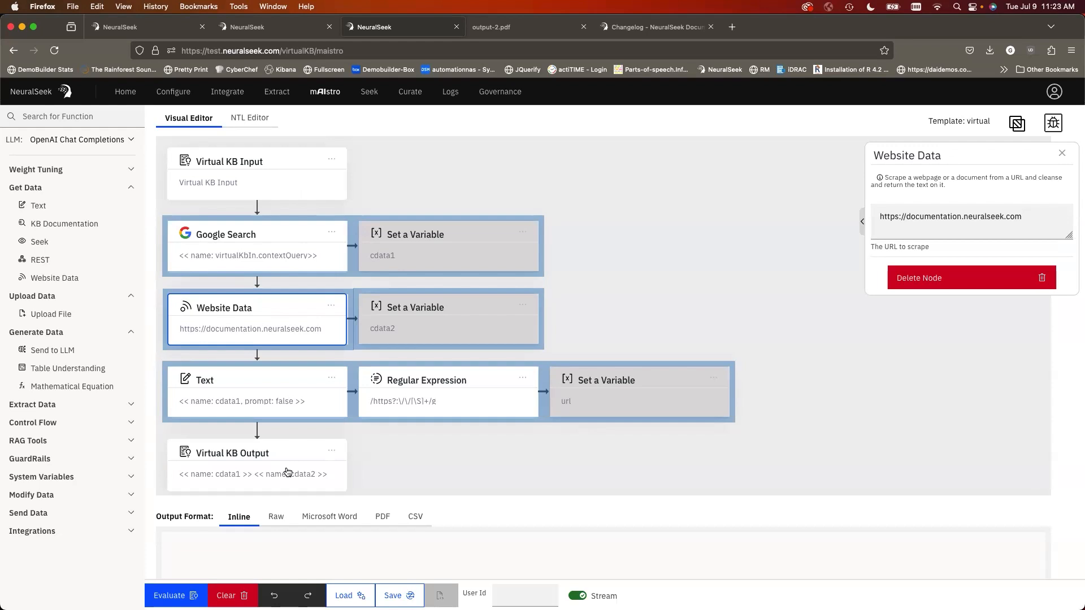
- Ask "what does neuralseek do to prevent hallucination?" in Seek, replacing the existing question
click(369, 95)
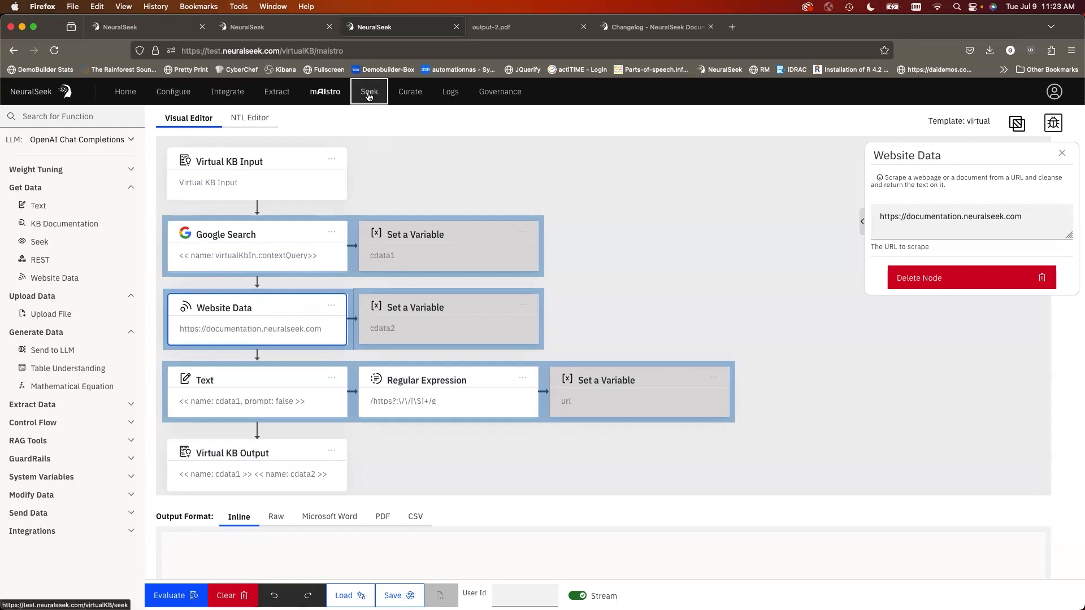
drag(377, 132, 66, 116)
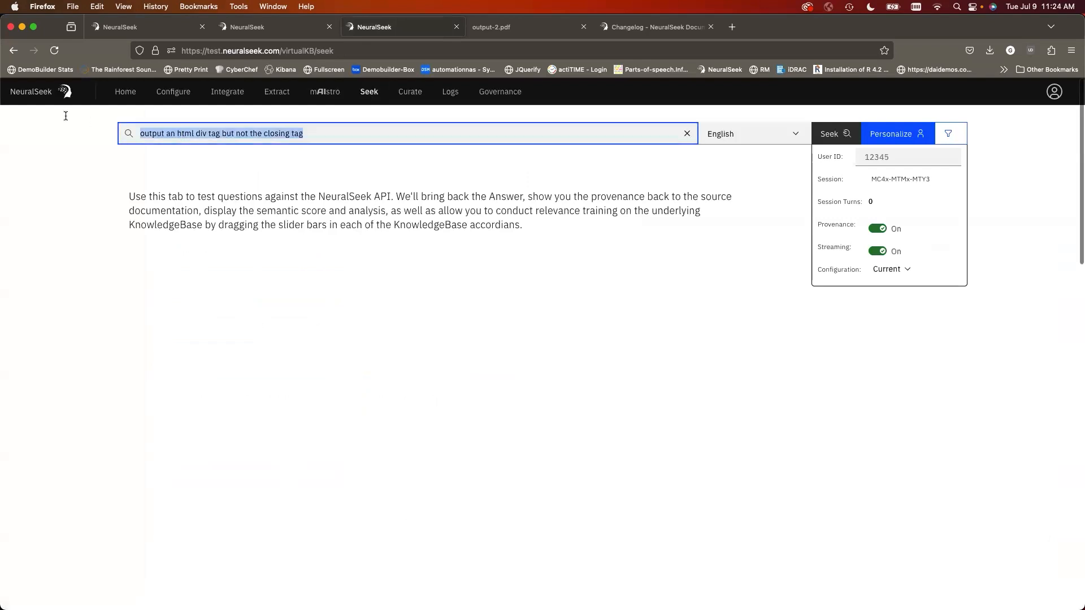
text(what does neuralseek do to prevent hallucination?)
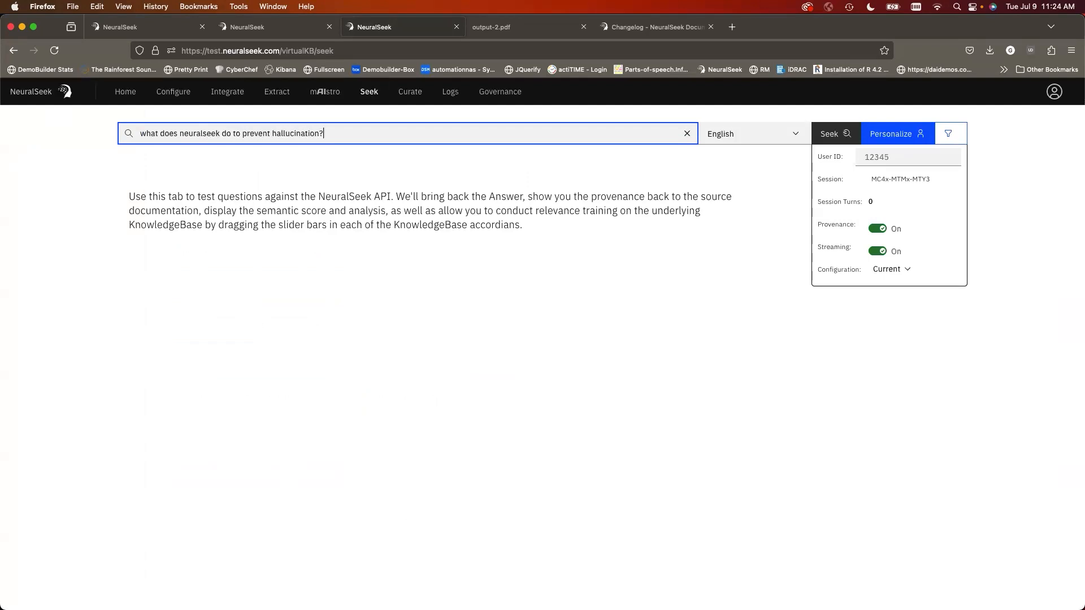
key(Return)
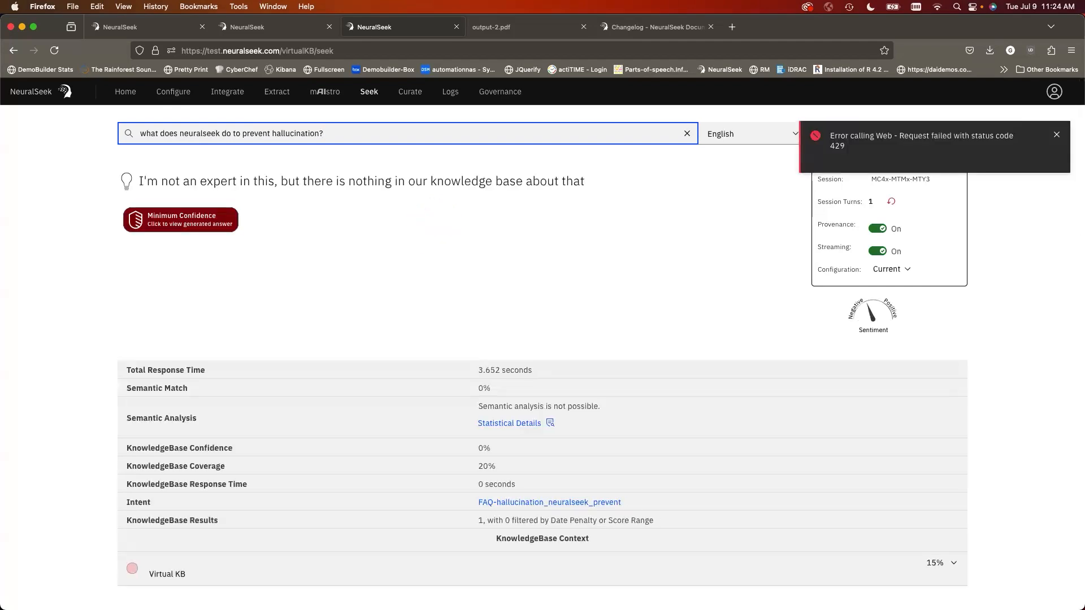
- Dismiss the error notification, rerun the same Seek question and try to view the generated answer behind the Minimum Confidence notice
click(1056, 134)
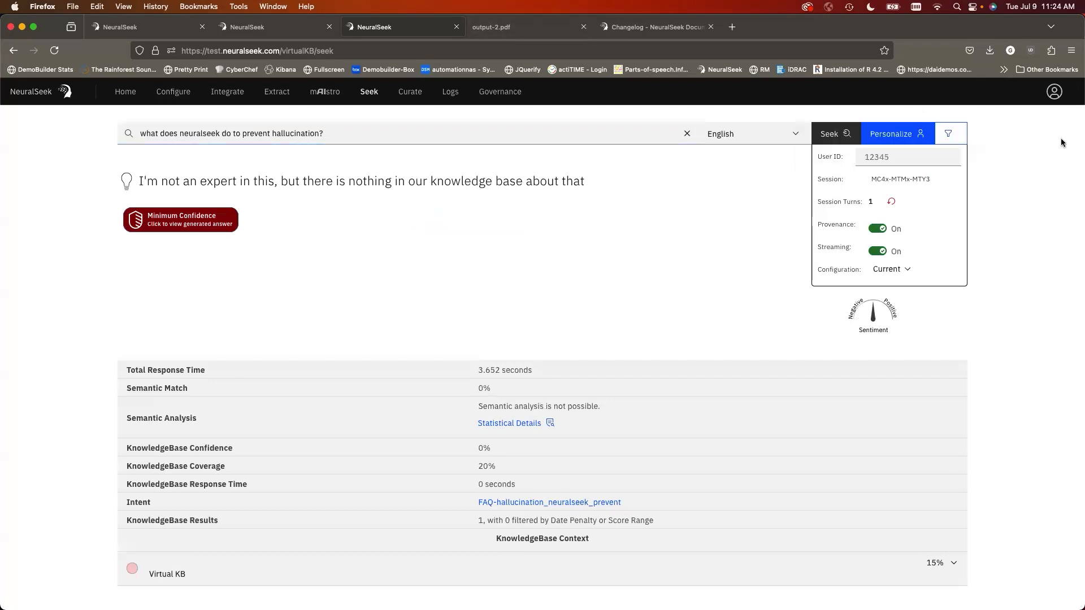
click(835, 135)
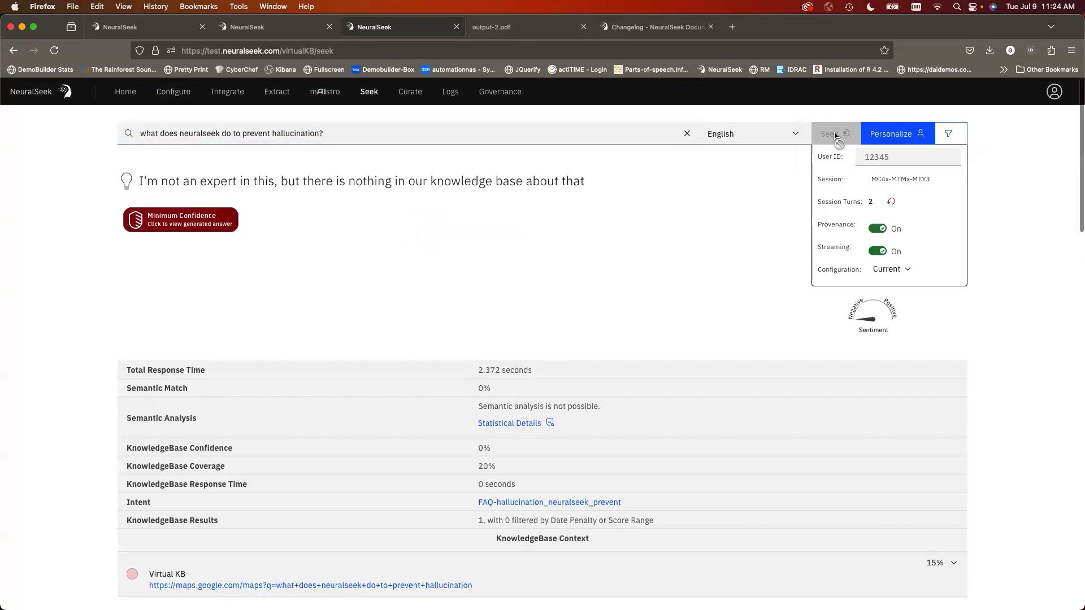
click(194, 219)
click(193, 219)
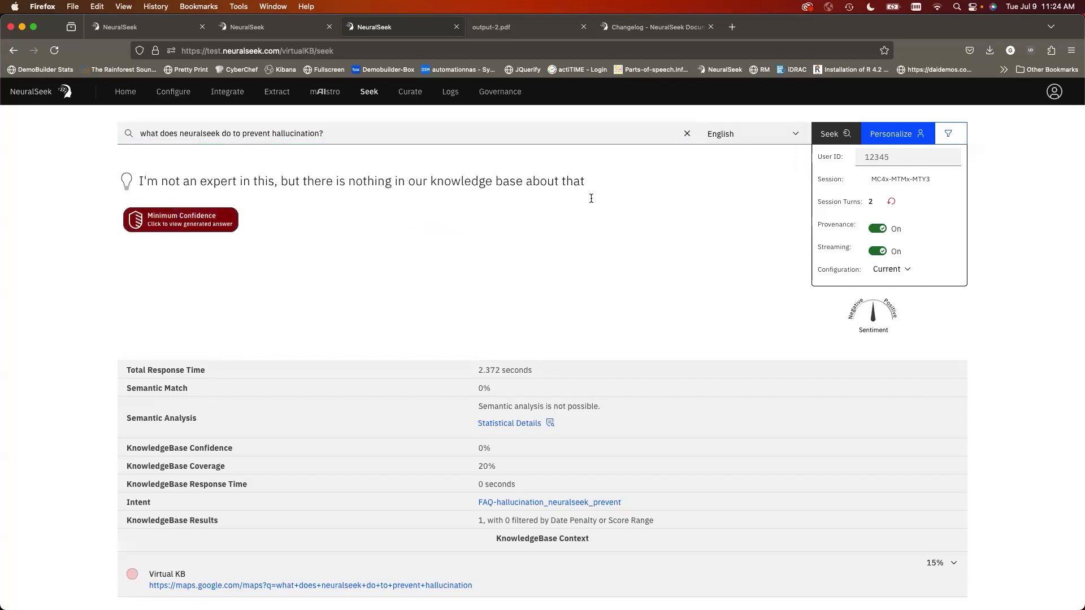
- Expand the Virtual KB result in the KnowledgeBase Context and examine the Google Search and website text passed to the LLM
click(618, 574)
scroll(617, 574, down, 5)
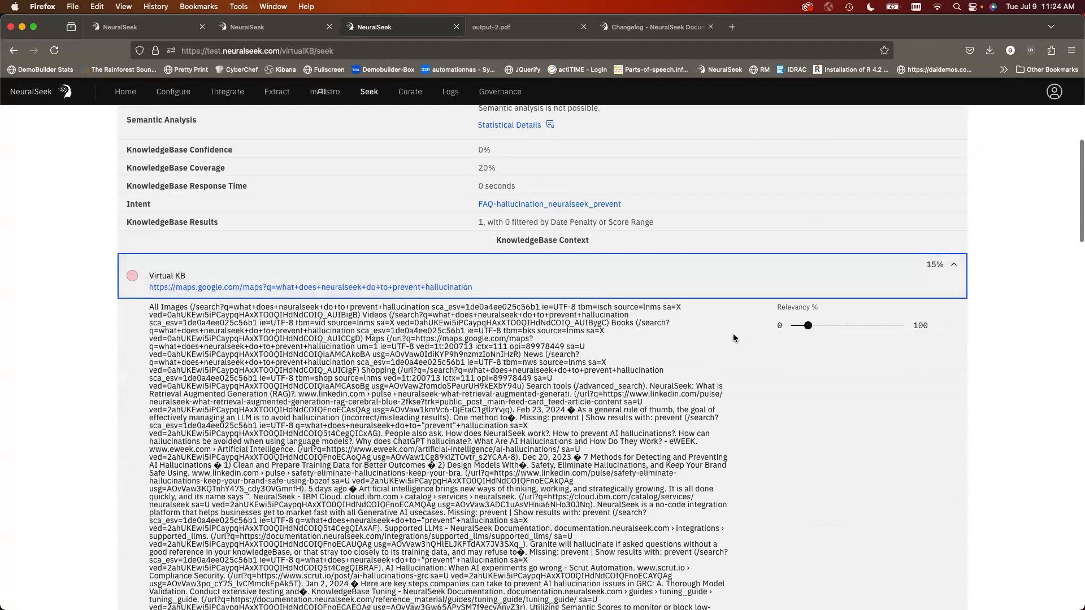
scroll(546, 336, down, 10)
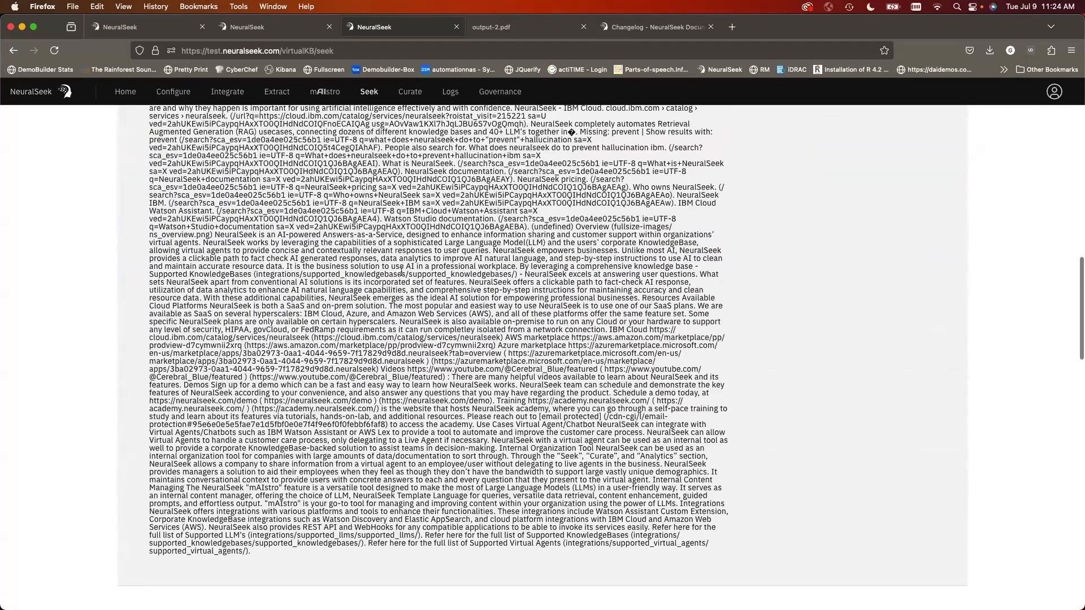
drag(499, 242, 613, 487)
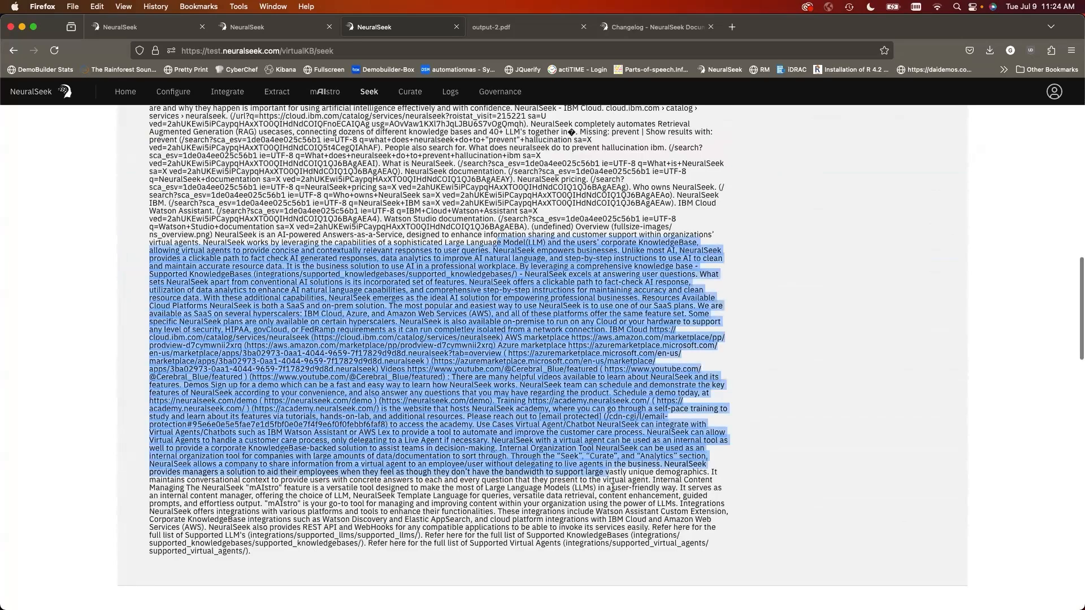
scroll(613, 487, up, 3)
scroll(612, 487, down, 5)
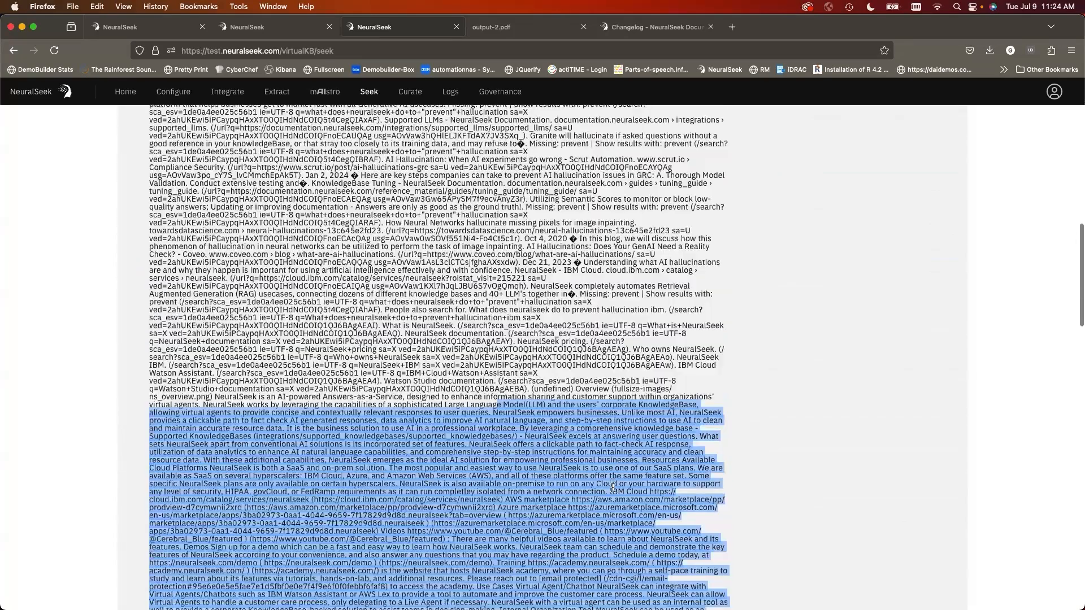
scroll(612, 487, up, 11)
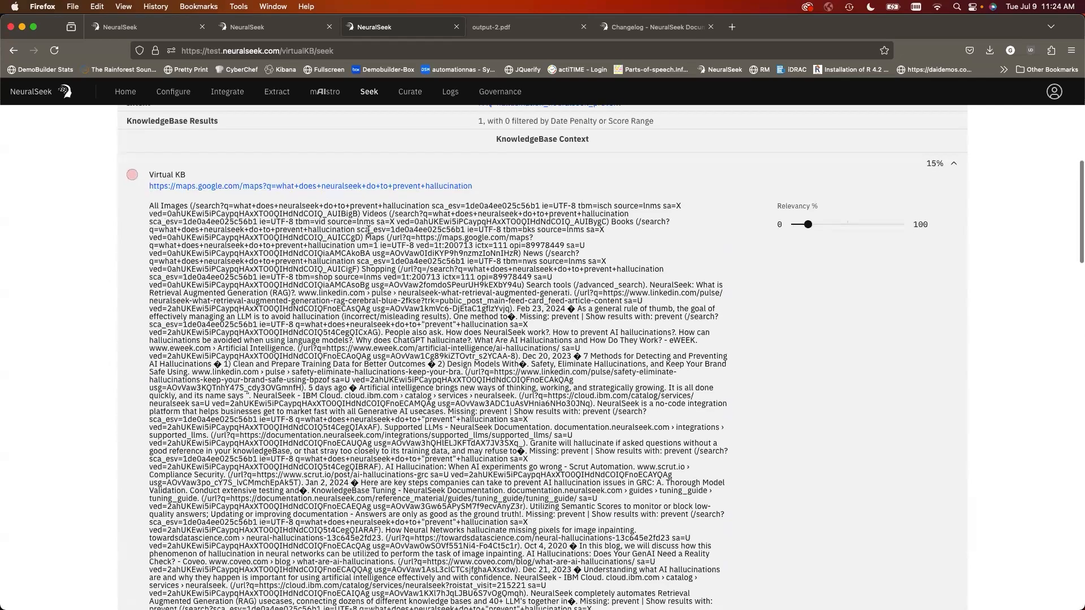
scroll(176, 201, down, 1)
scroll(177, 198, down, 11)
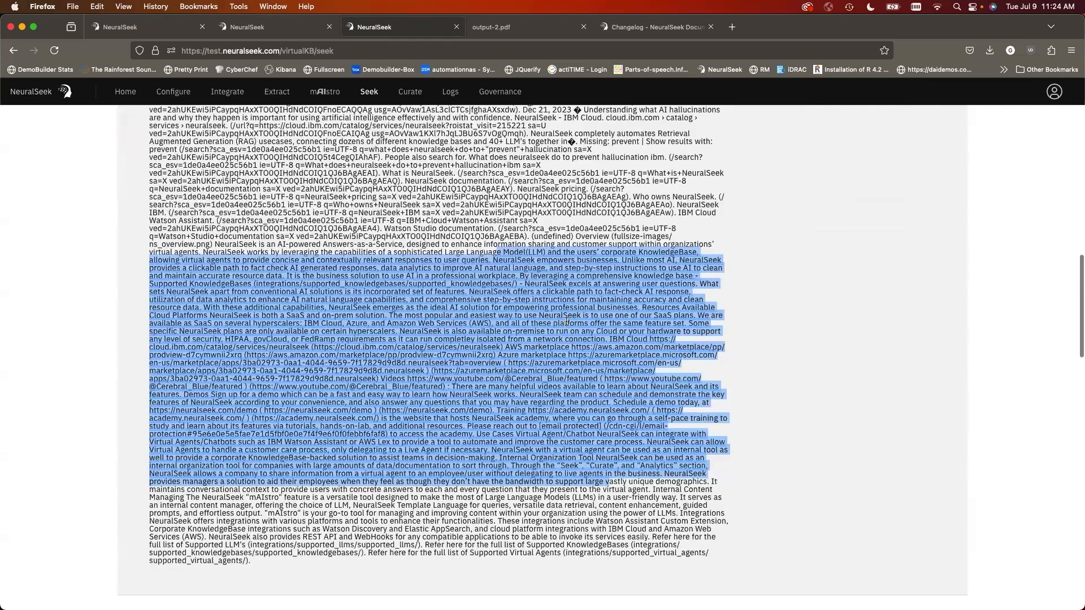
click(556, 314)
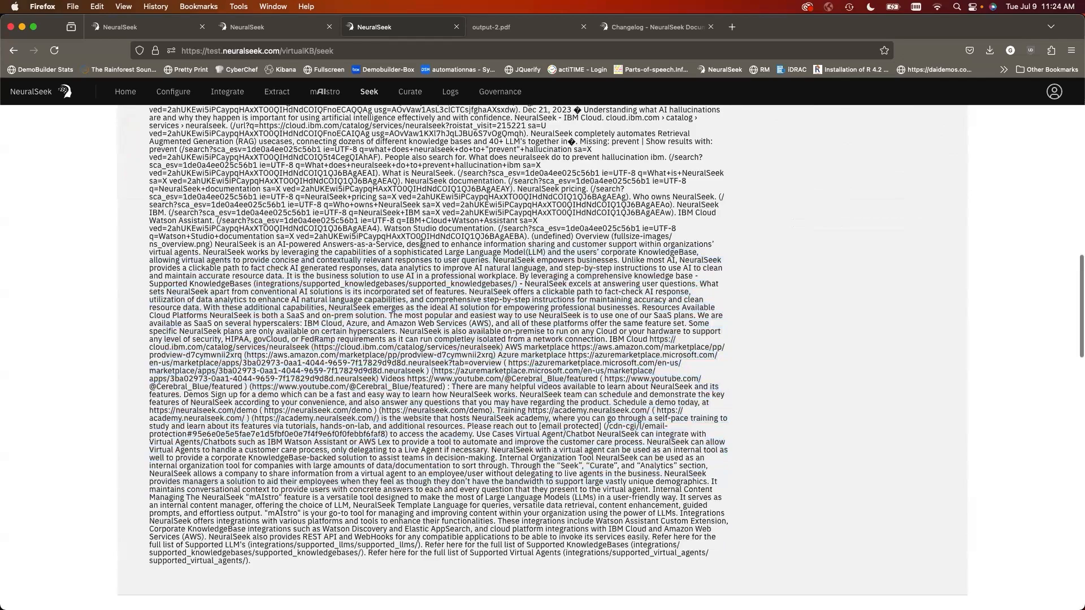
scroll(432, 259, up, 15)
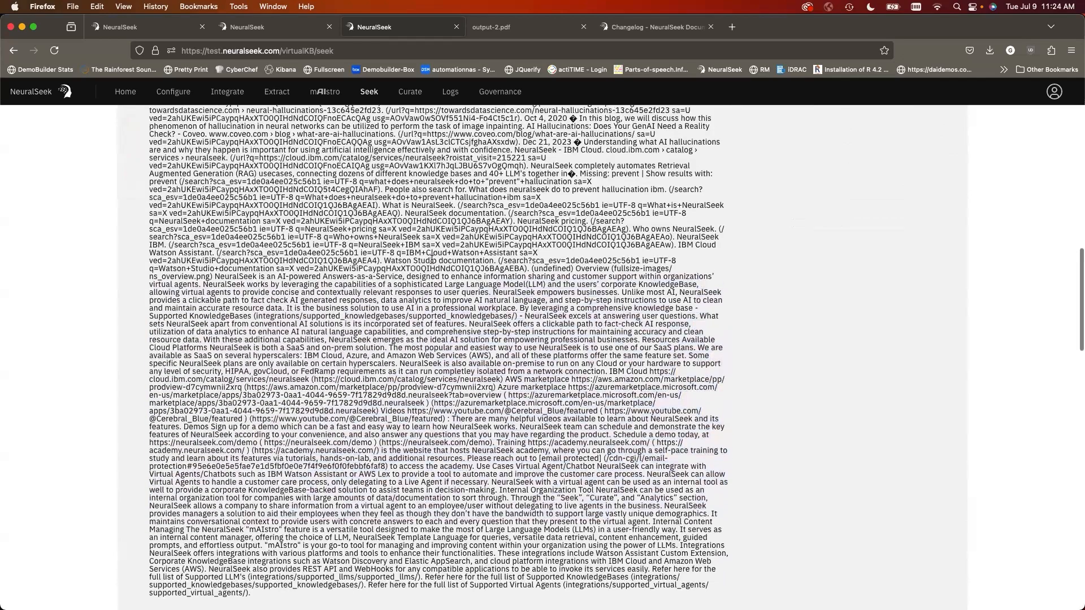
scroll(432, 259, up, 5)
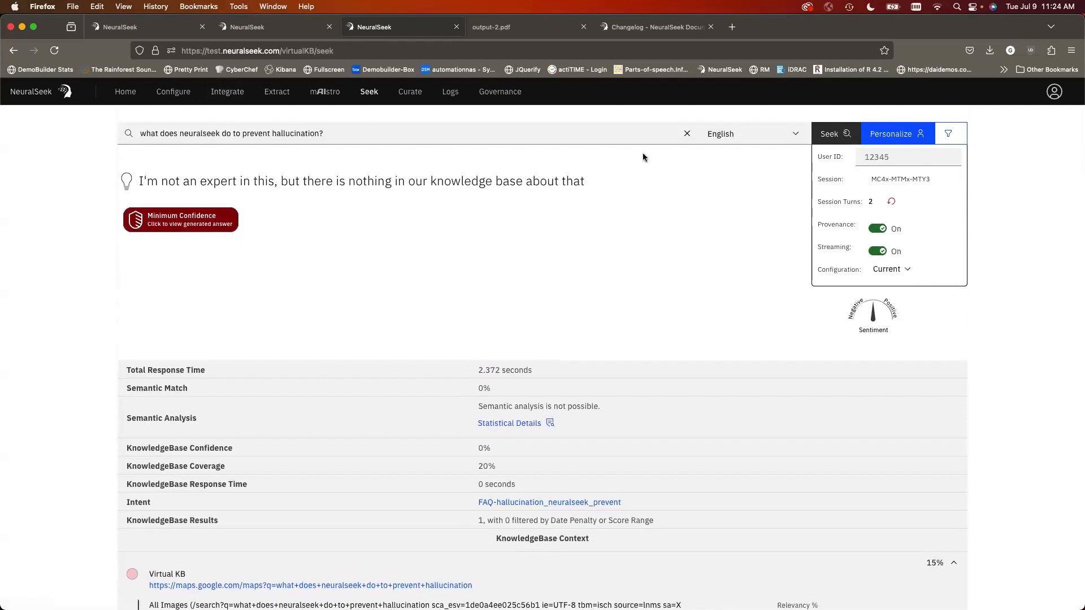
- Check the IBM instance's configuration again and return to the June 2024 changelog in the NeuralSeek documentation
click(273, 28)
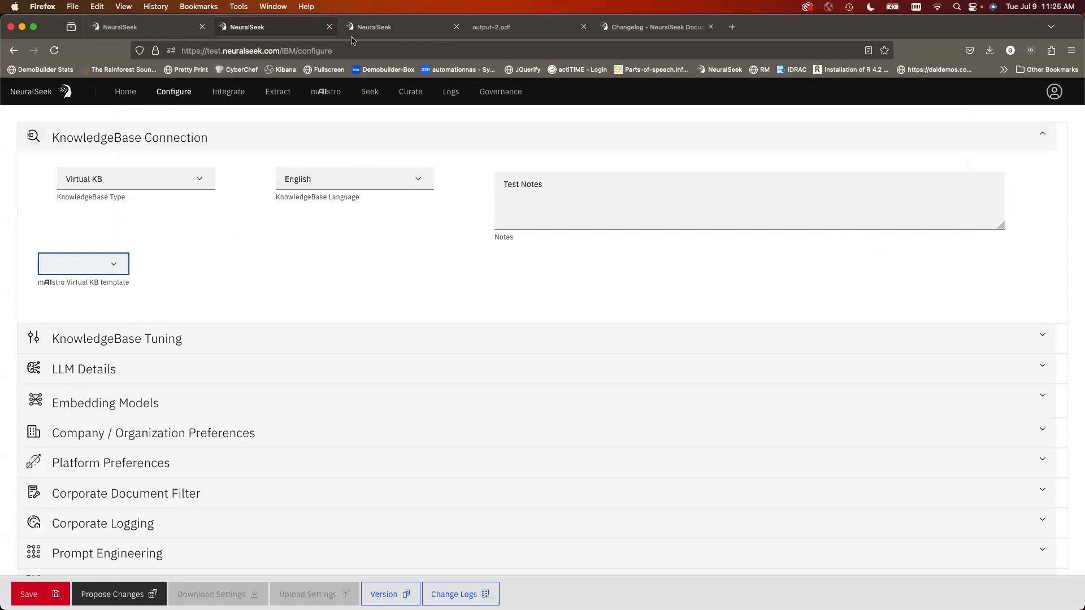
click(617, 29)
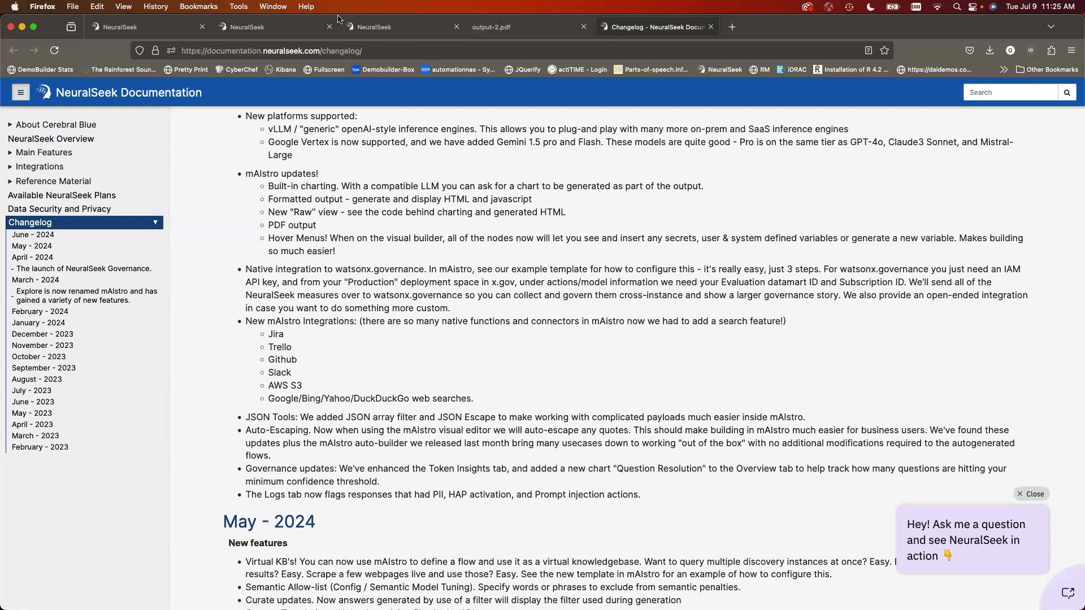
- Return to the IBM instance, open mAIstro and expand the watsonx.governance functions under Integrations
click(276, 29)
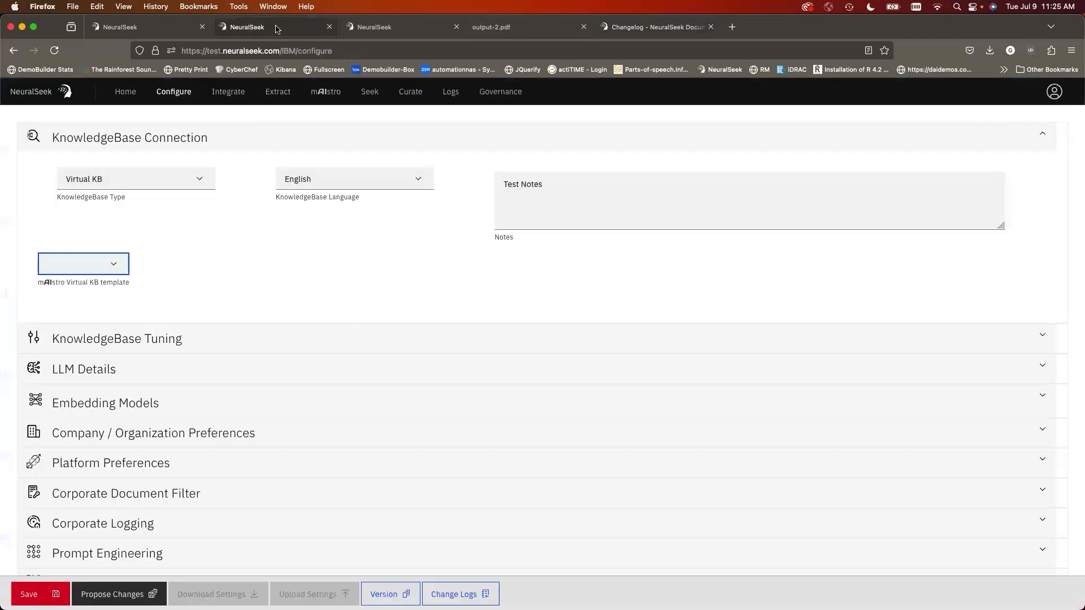
click(325, 91)
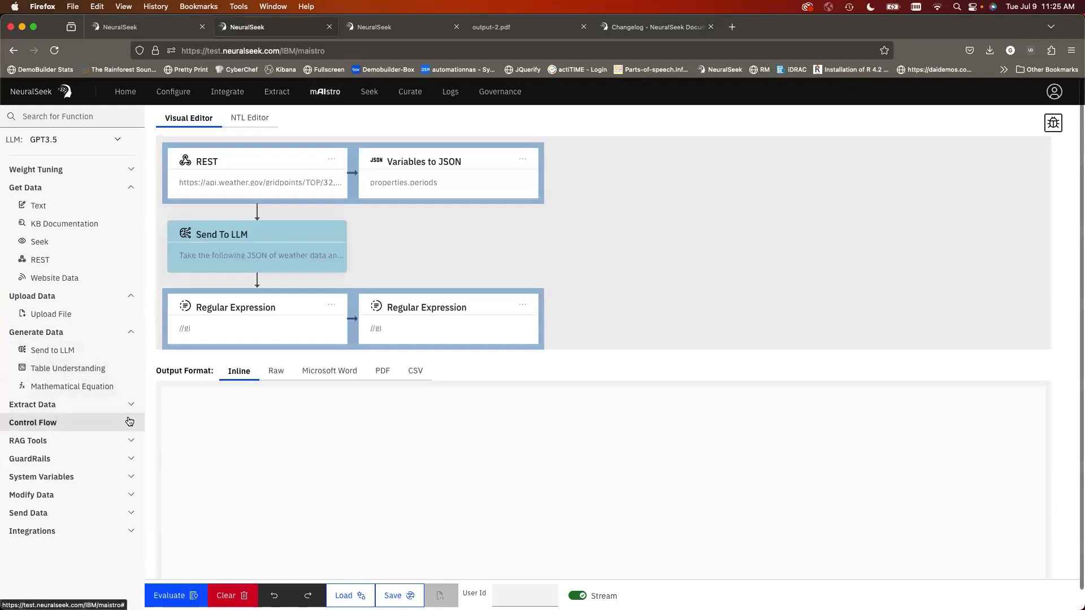
click(34, 531)
scroll(73, 528, down, 3)
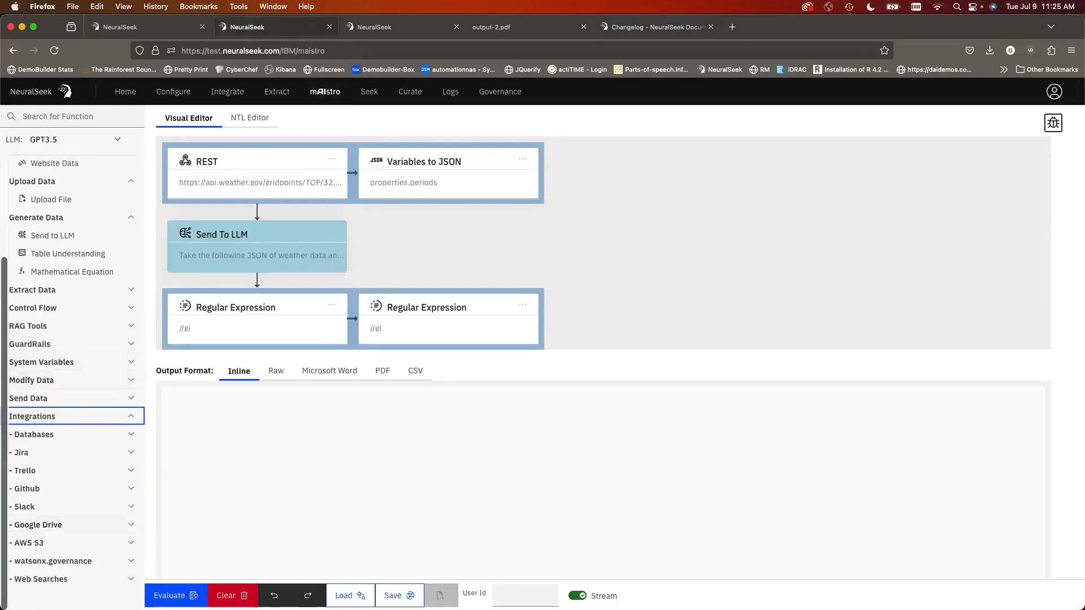
click(56, 562)
scroll(103, 543, down, 1)
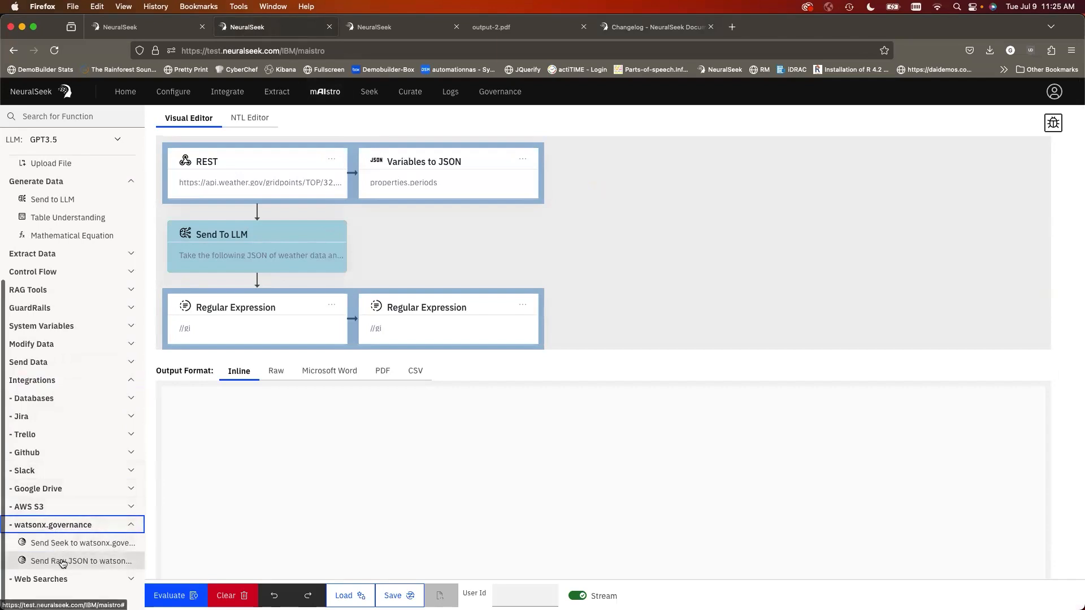
- Clear the canvas, add a Send Raw JSON to watsonx.governance node and examine its URL, JSON object and IAM API key settings
click(226, 595)
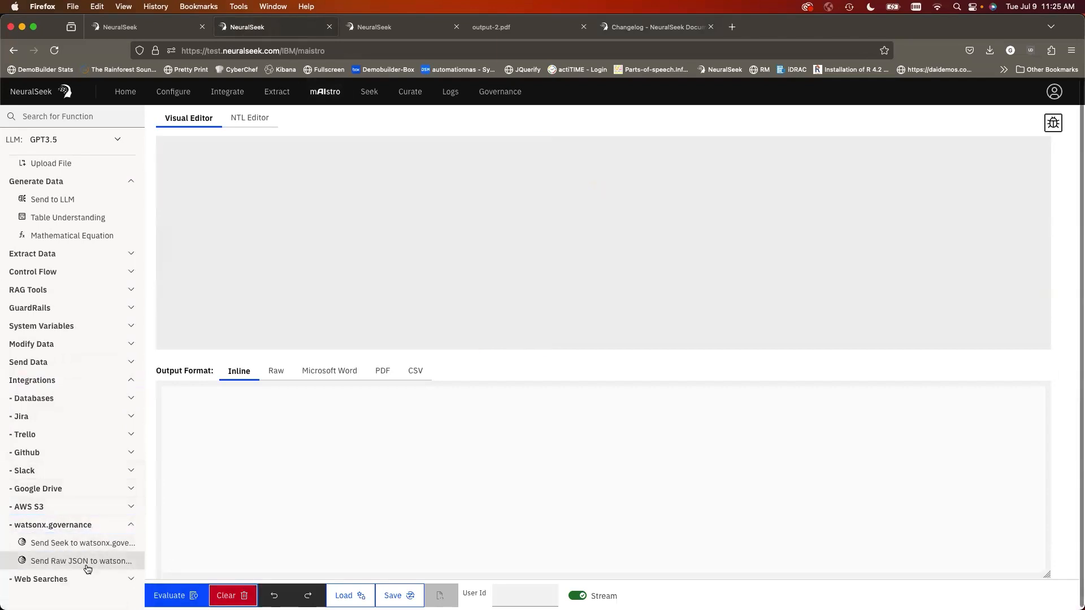
click(73, 562)
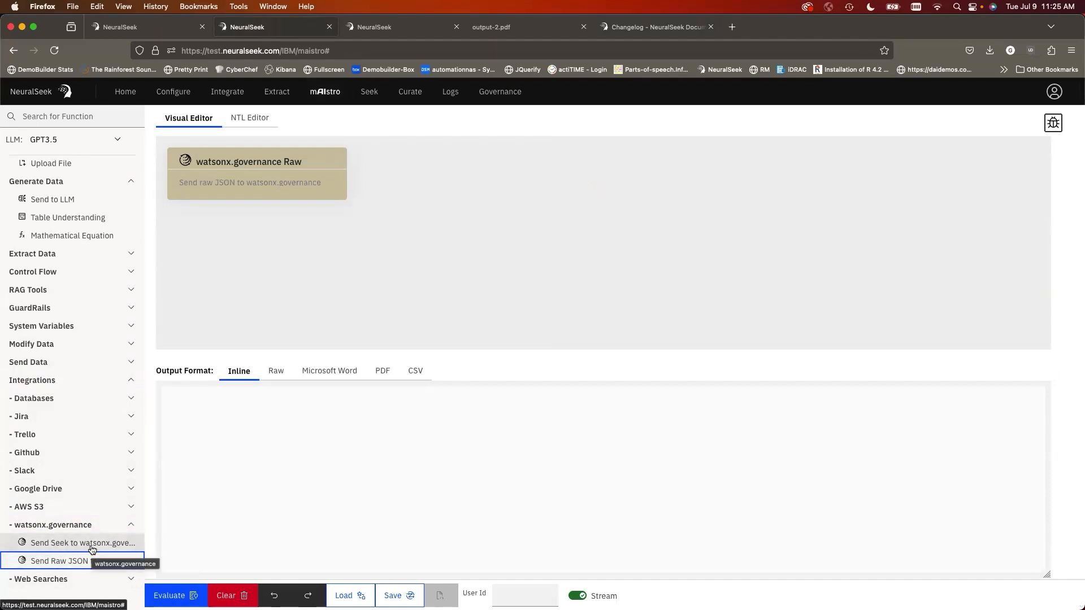
click(271, 171)
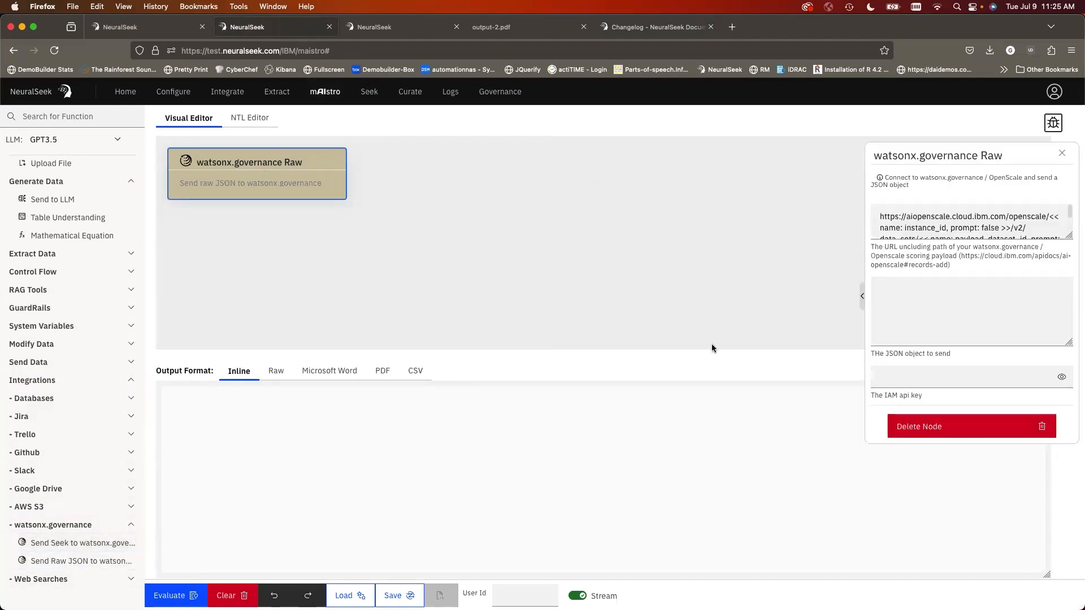
click(958, 321)
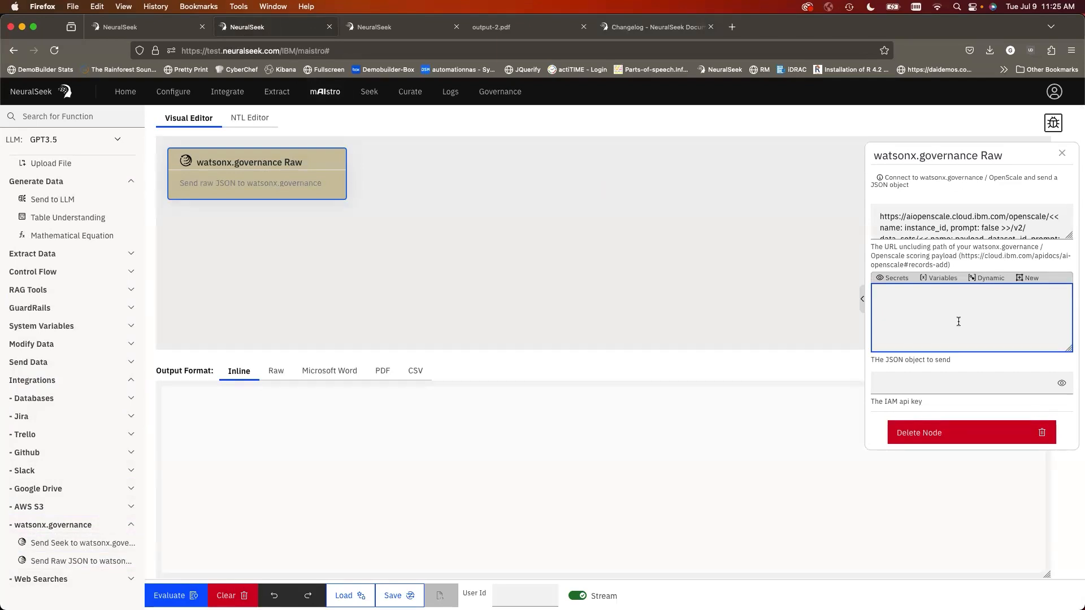
scroll(1038, 232, down, 2)
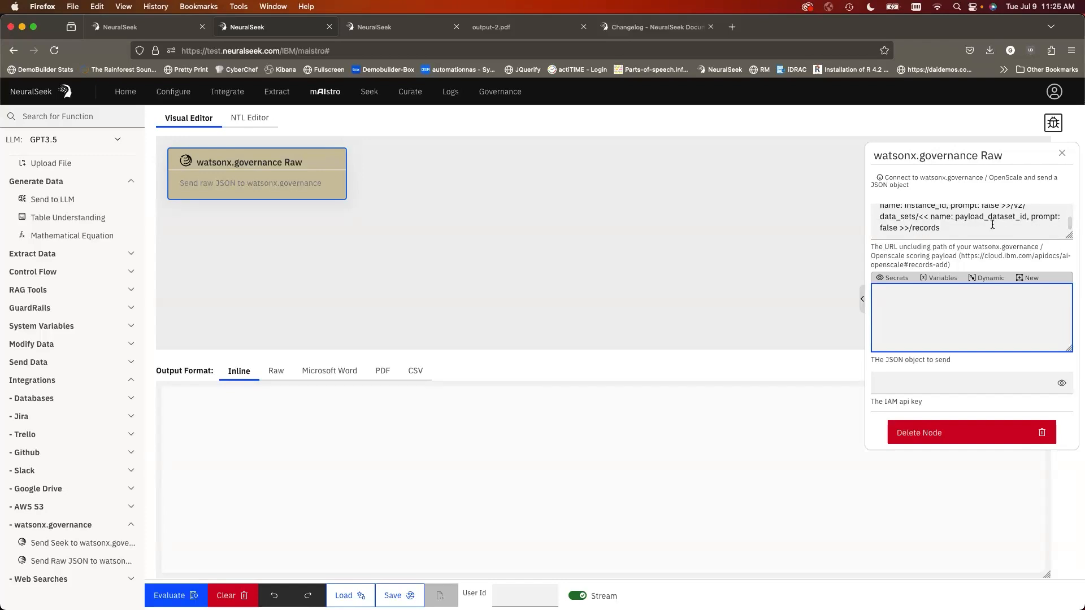
- Check the new mAIstro integrations in the June 2024 changelog and return to the IBM instance's mAIstro editor
click(684, 29)
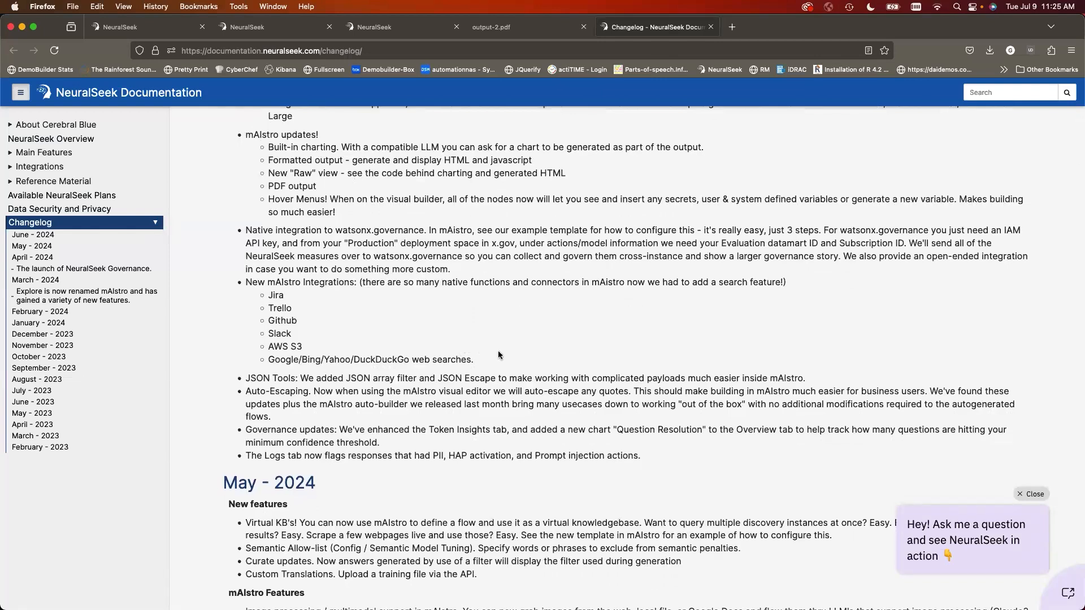
click(376, 29)
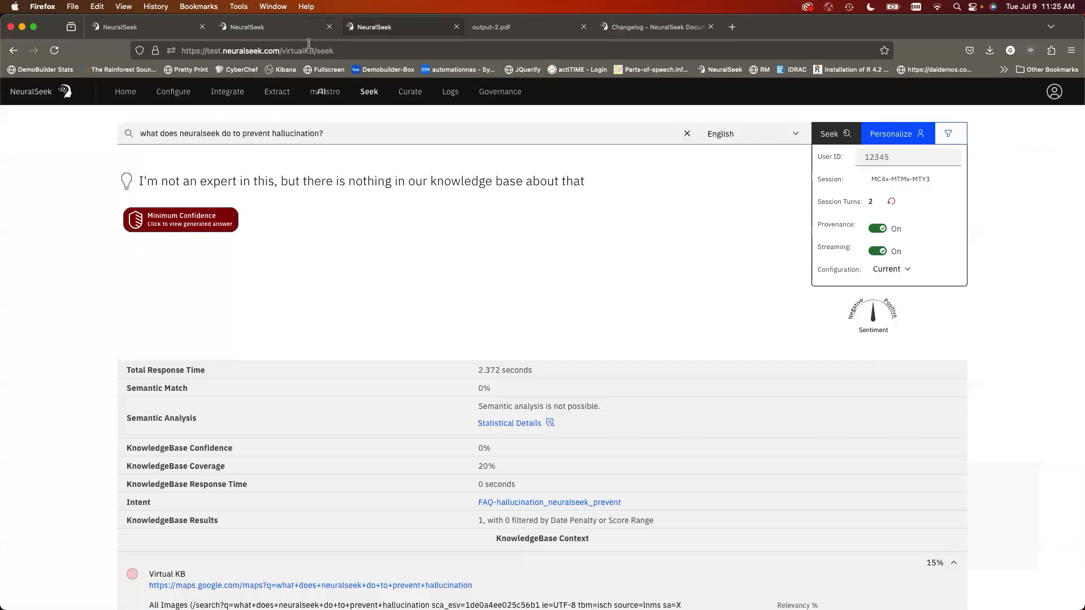
click(277, 31)
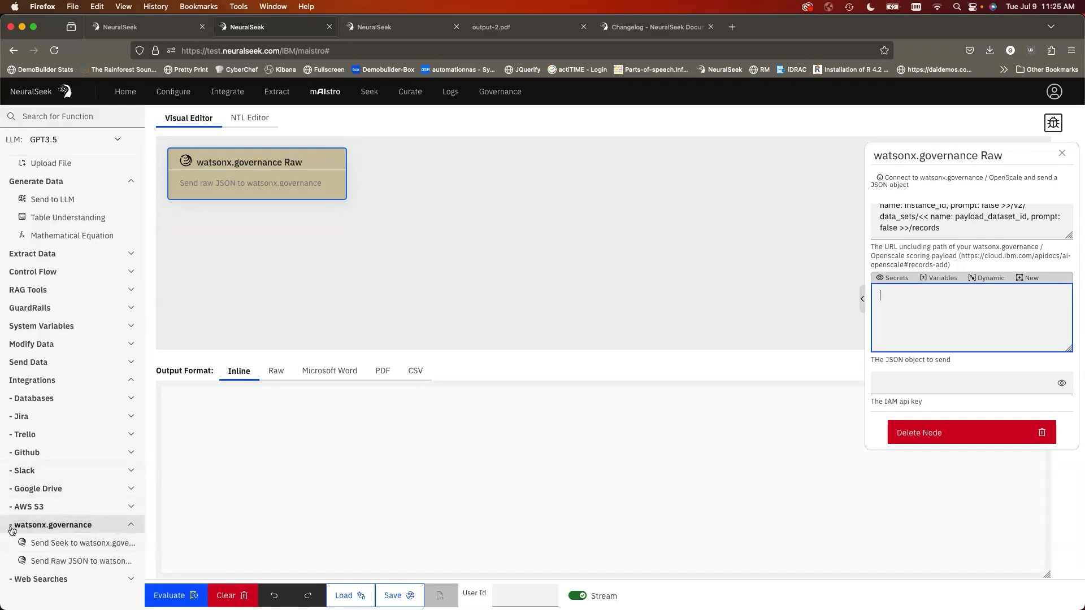
- Collapse the watsonx.governance functions and expand the Databases integrations and the JSON Toolbox under Modify Data
click(67, 525)
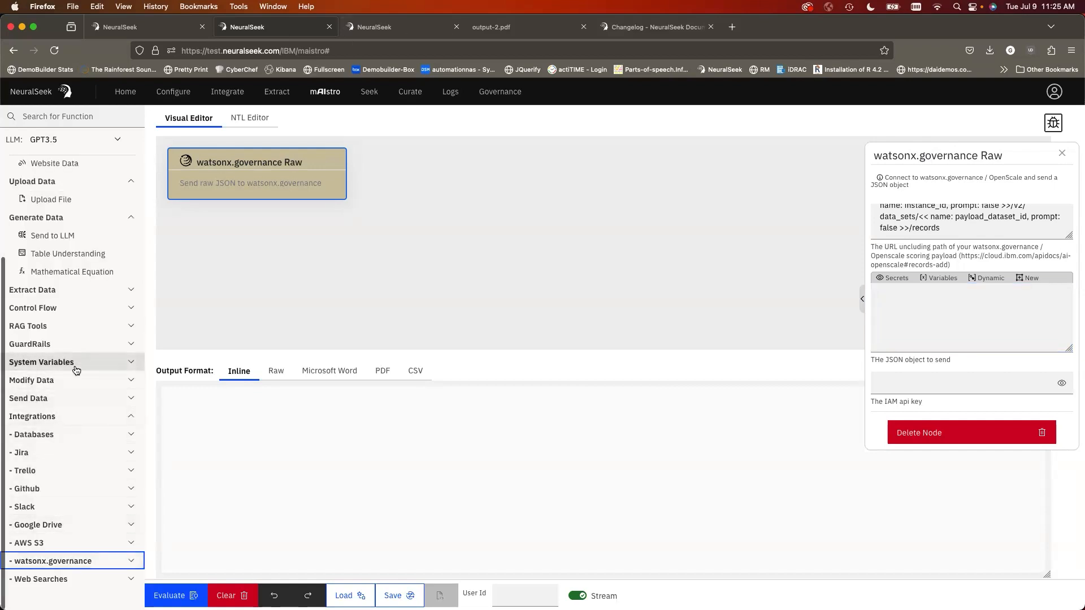
click(19, 435)
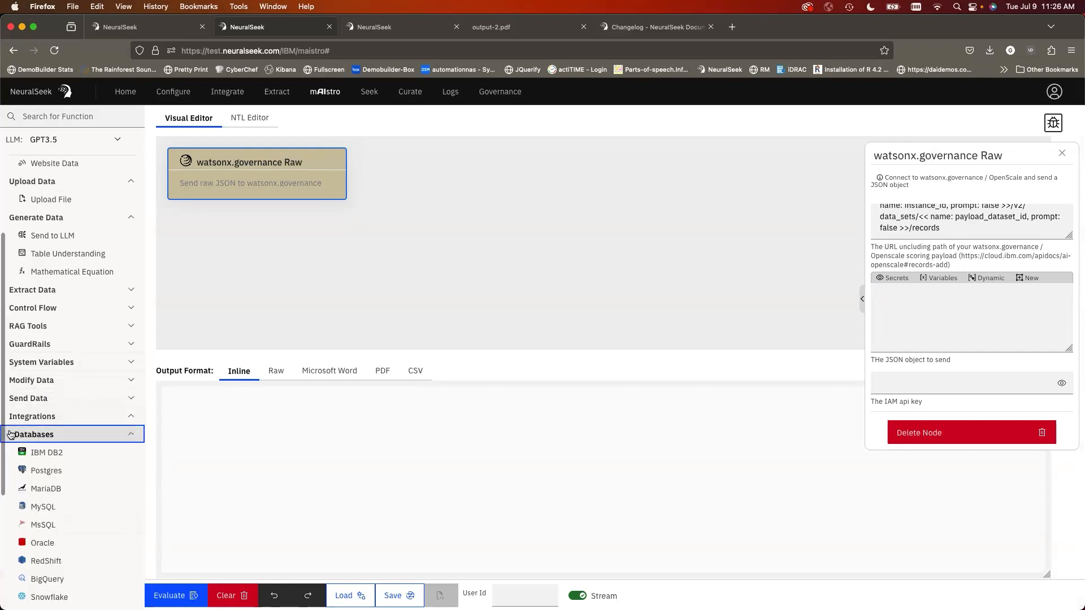
click(24, 382)
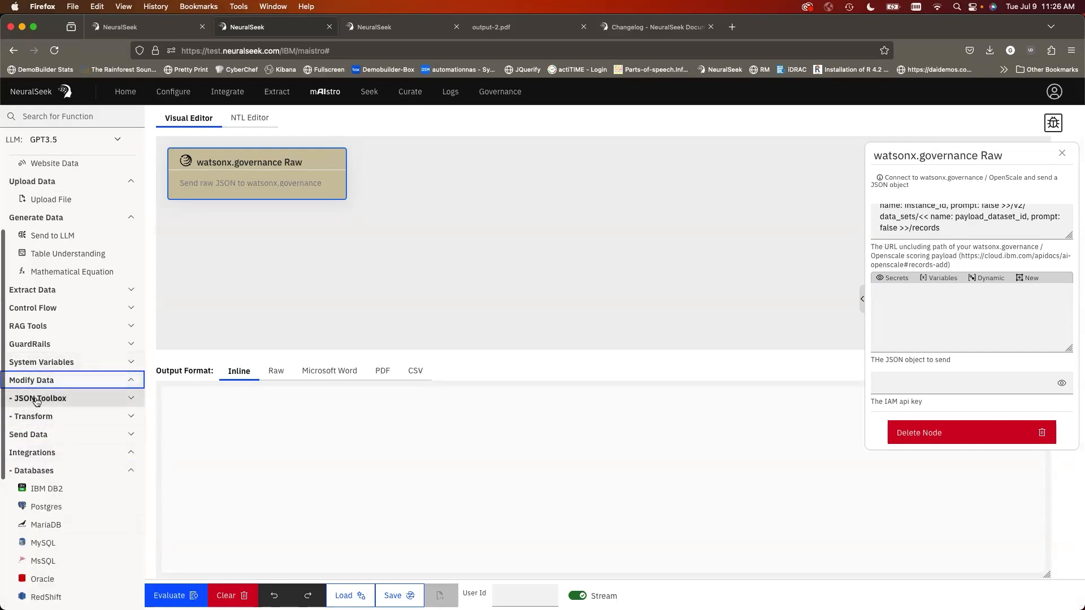
click(52, 401)
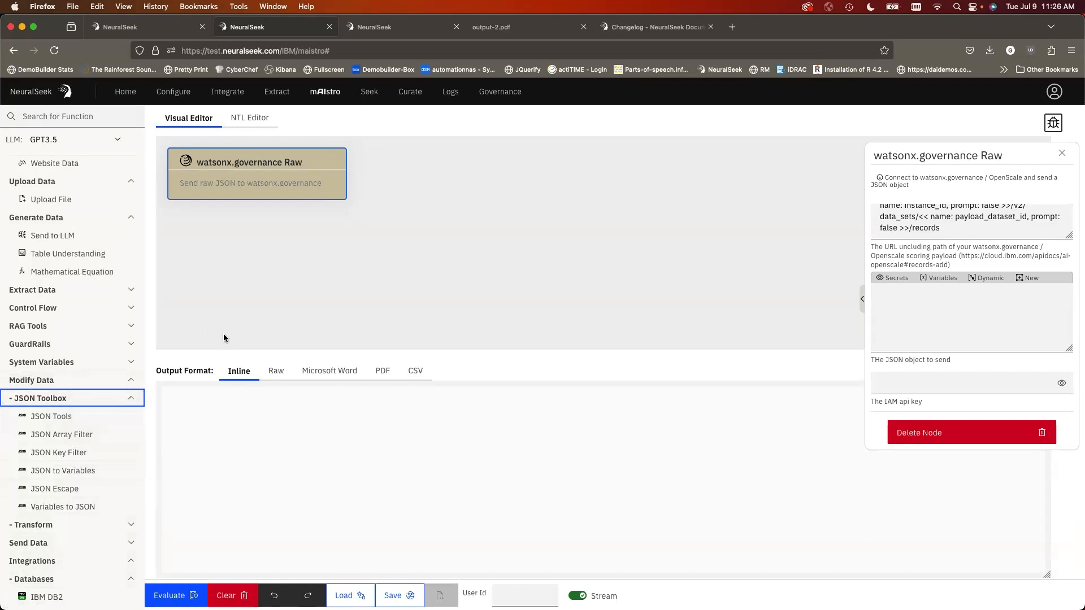
- Clear the canvas and chain Send to LLM, JSON Tools and JSON to Variables nodes in a single row
click(227, 595)
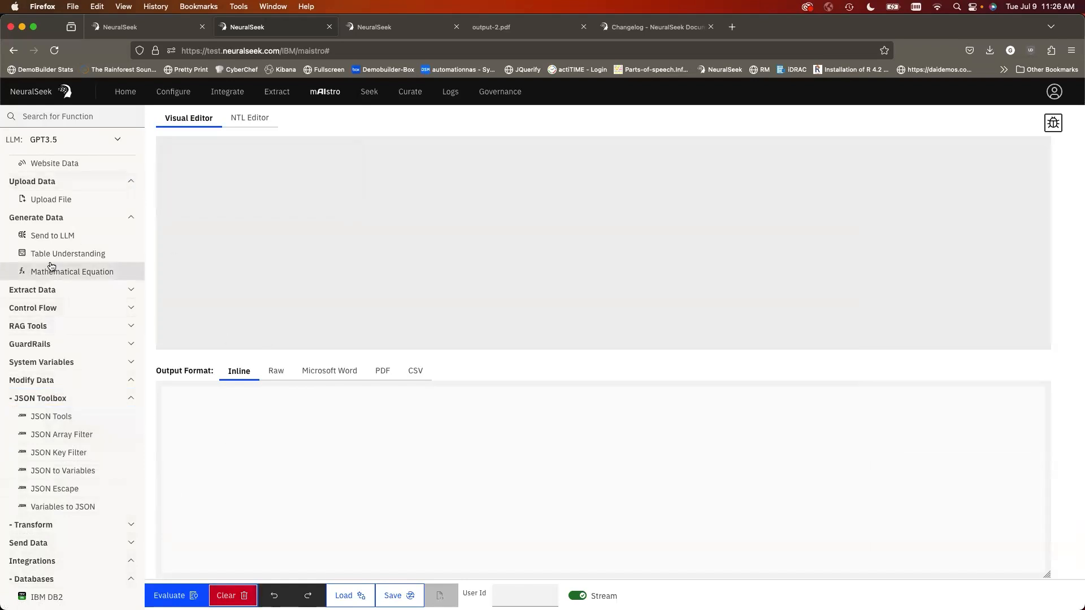
click(52, 235)
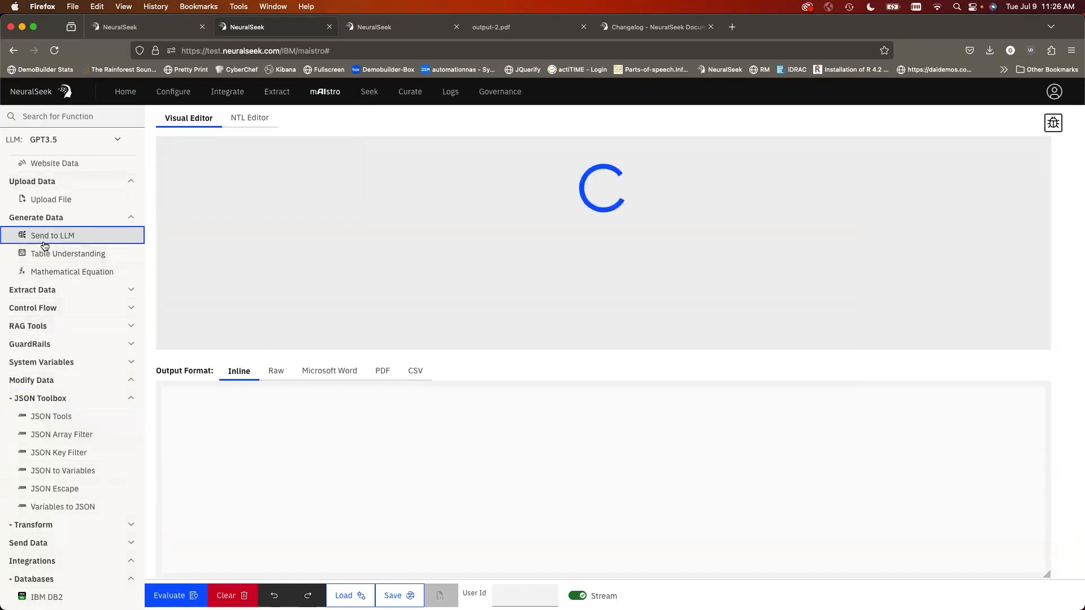
click(53, 424)
drag(237, 255, 512, 183)
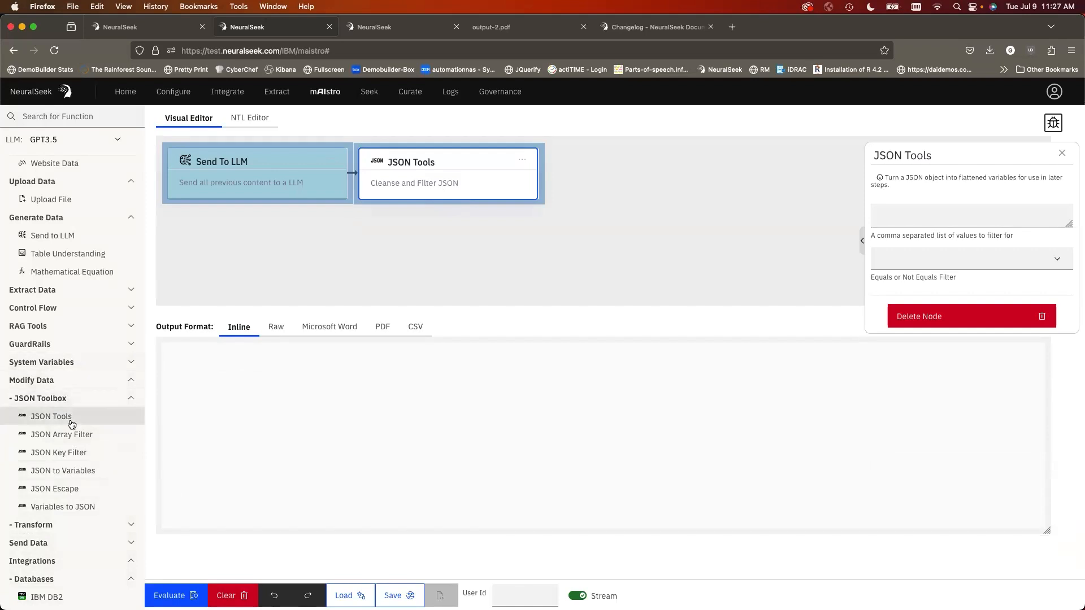
drag(35, 474, 600, 124)
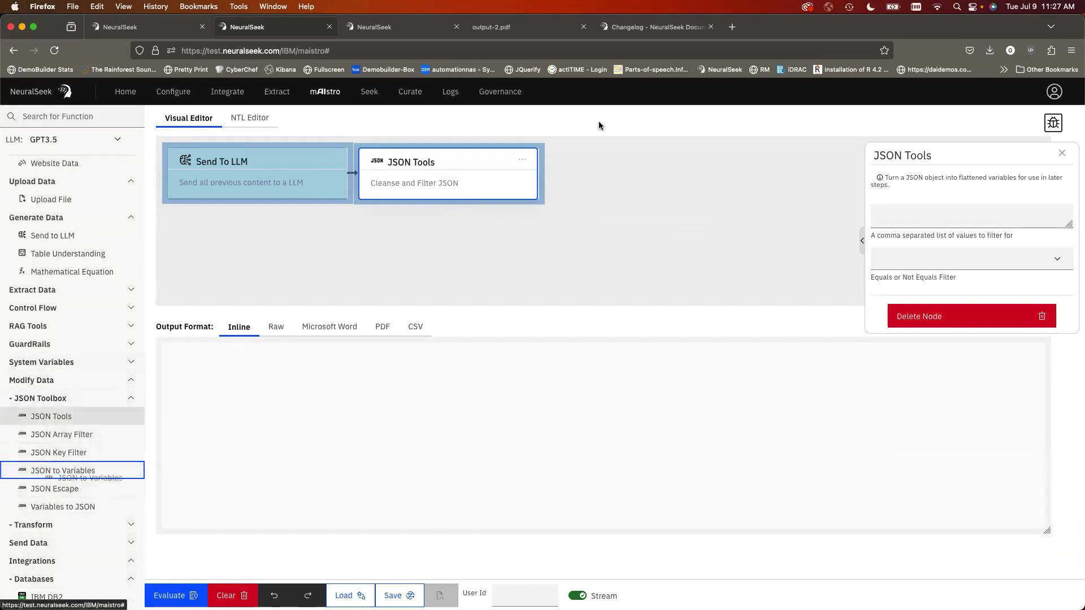
click(50, 474)
drag(269, 269, 653, 182)
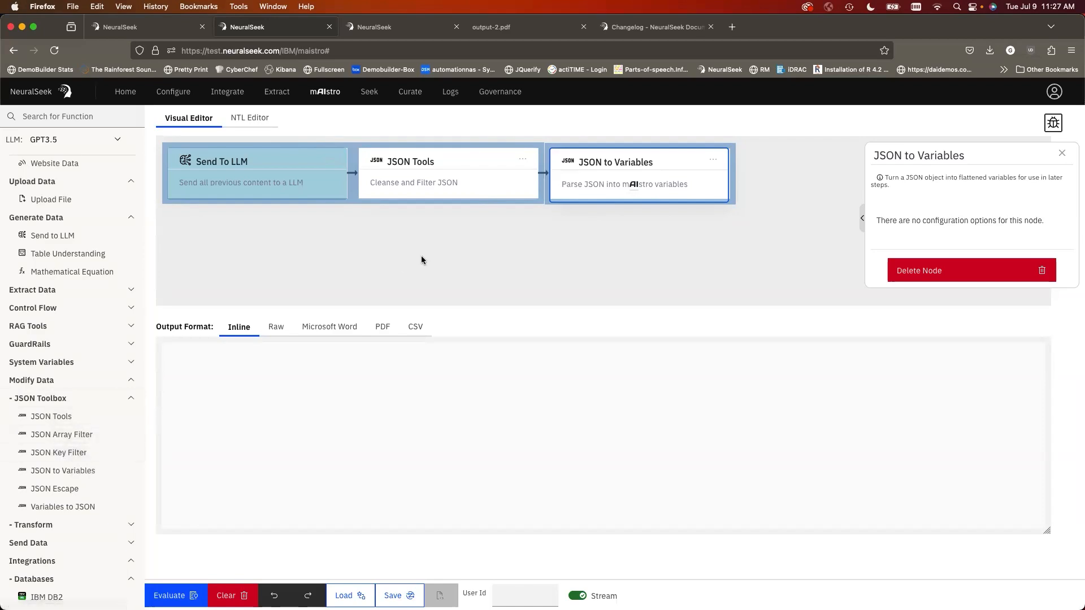
- Review the JSON Tools, Auto-Escaping and Governance updates in the changelog and return to the IBM instance
click(630, 28)
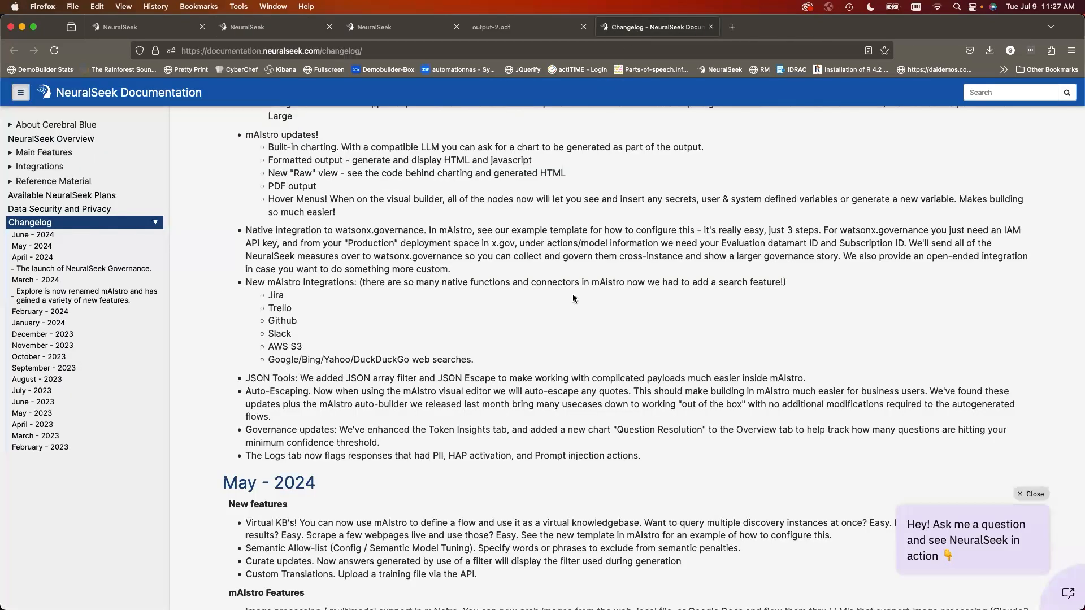
scroll(574, 299, down, 1)
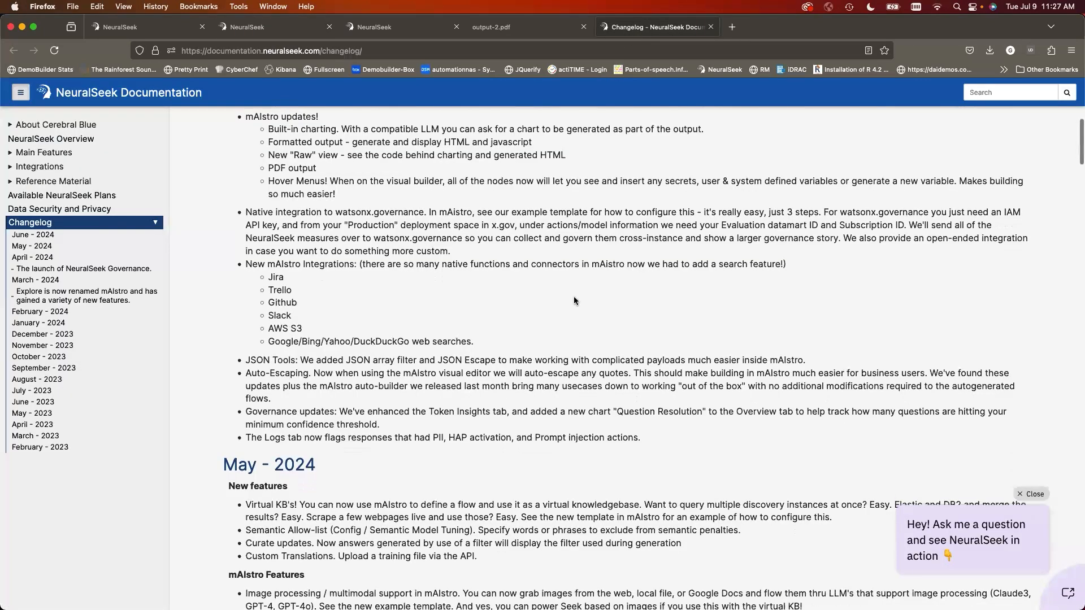
click(375, 35)
click(285, 28)
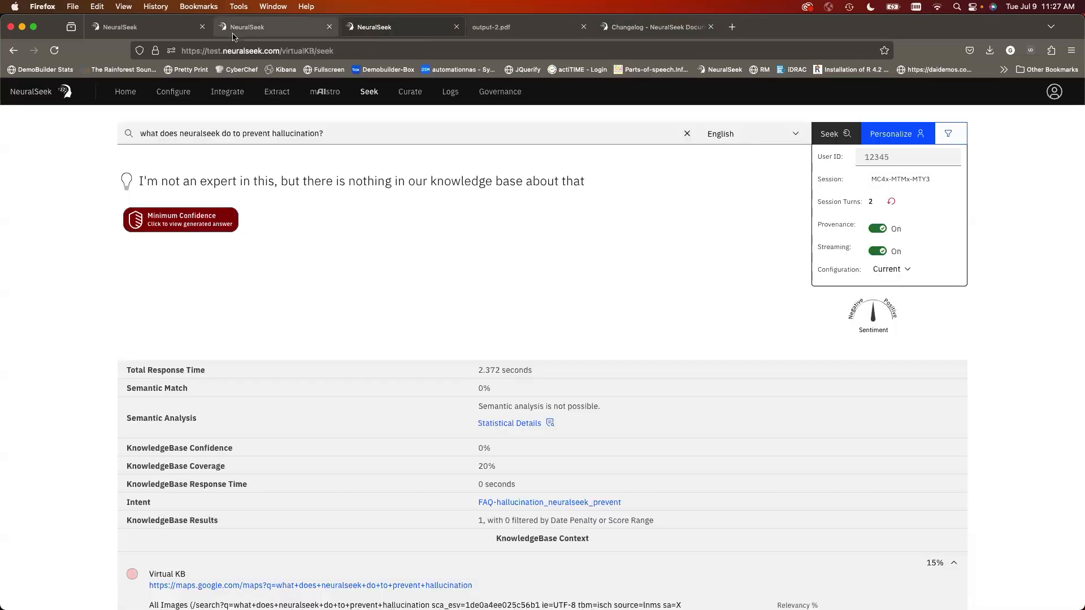
- Open Governance and examine the Question Resolution chart in the Overview and the charts in Semantic Insights
click(489, 104)
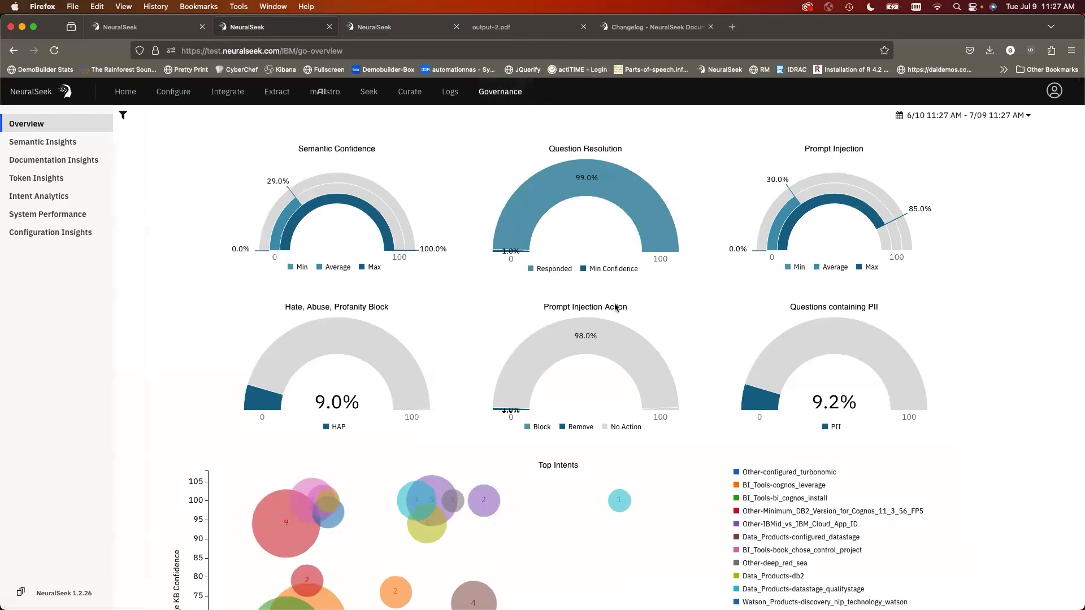
mouse_move(591, 188)
scroll(692, 230, down, 3)
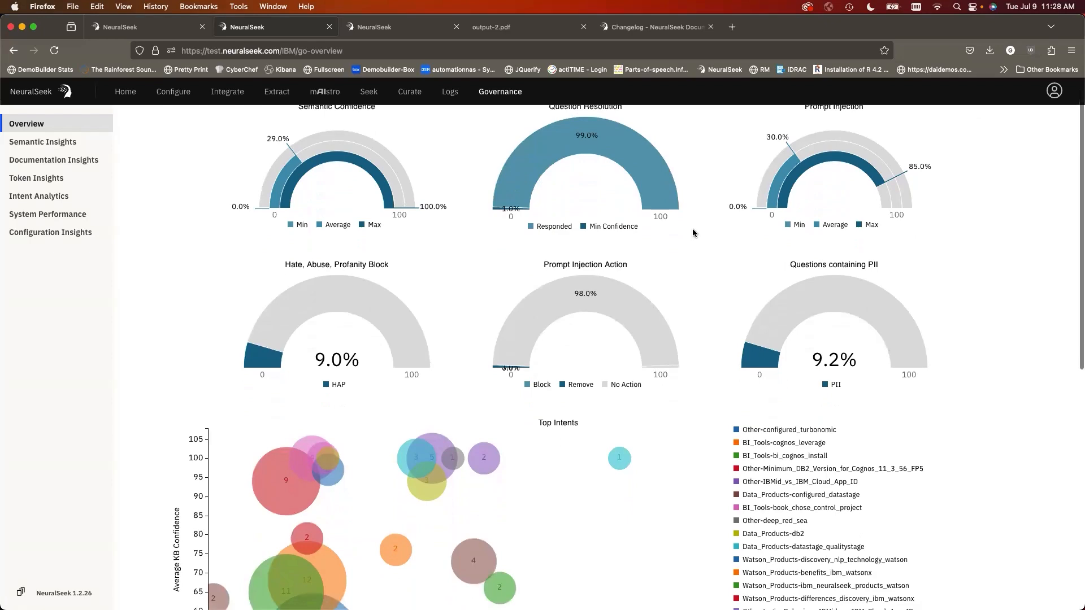
scroll(693, 228, up, 4)
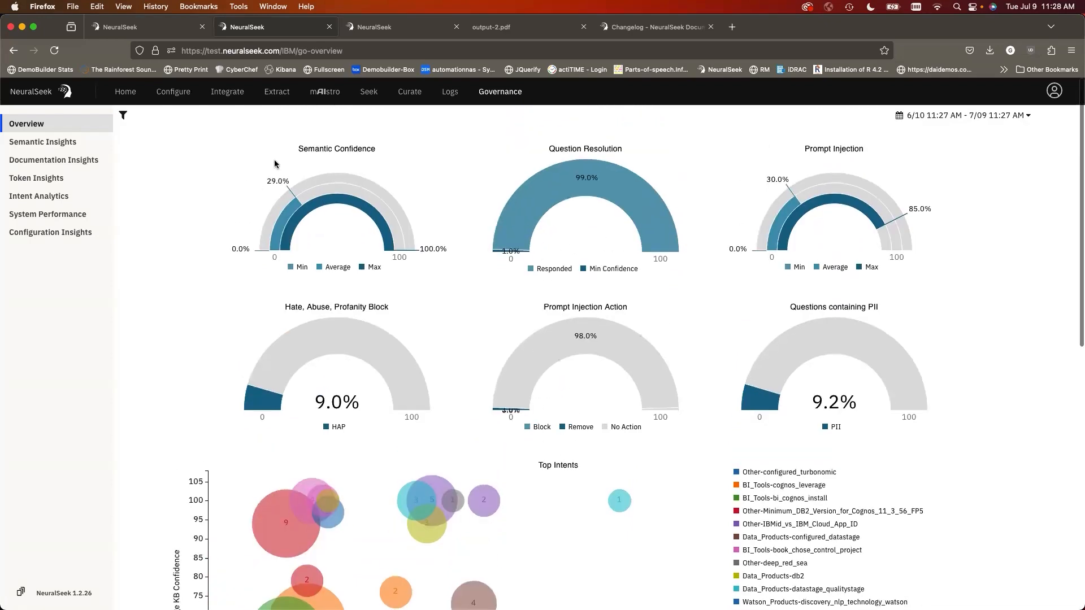
click(37, 142)
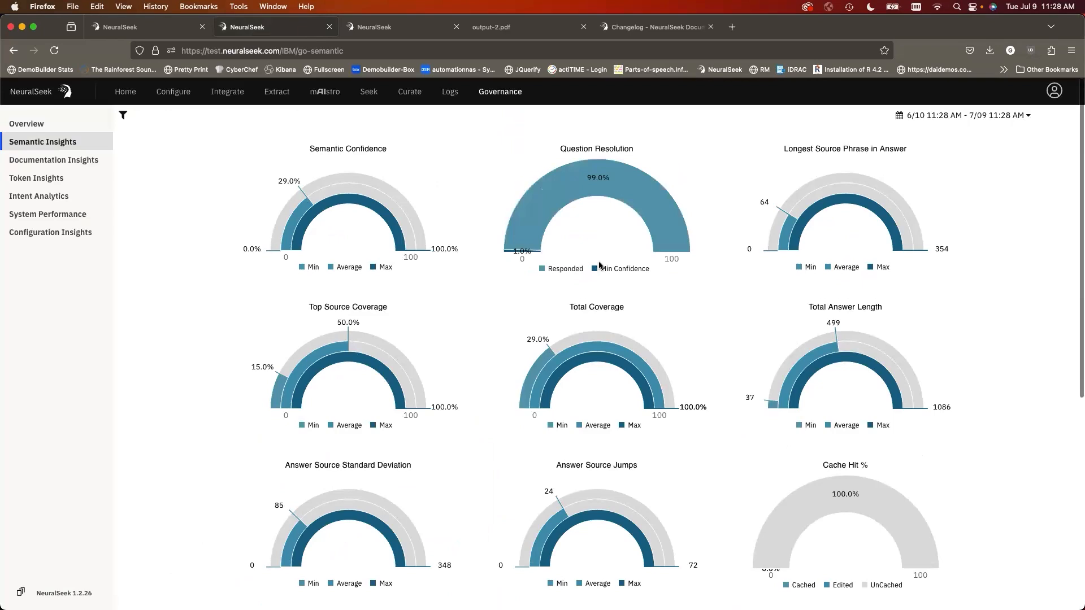
scroll(599, 265, down, 6)
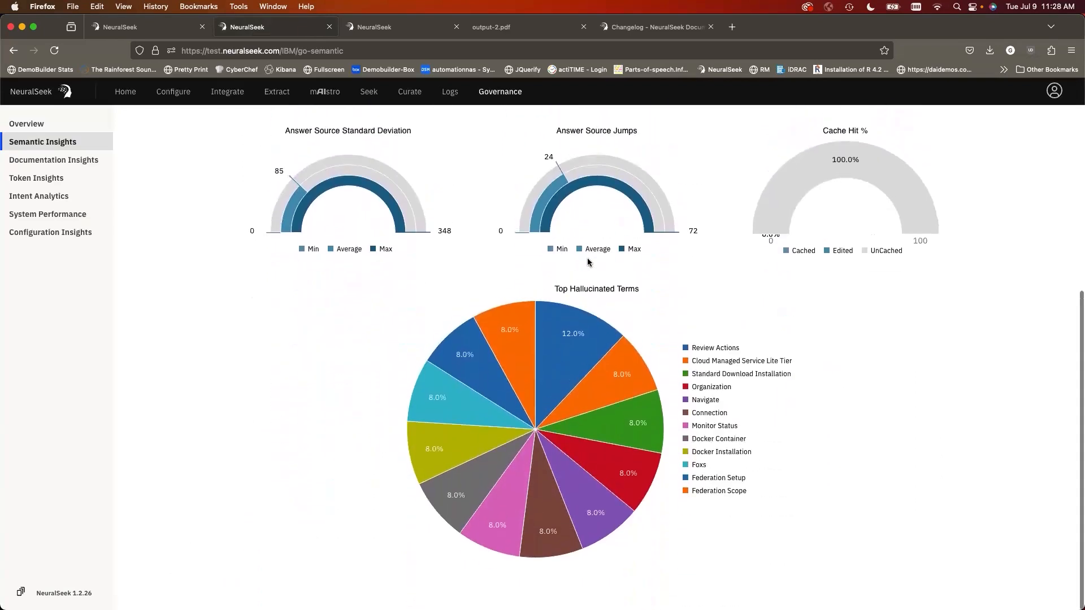
- Open Token Insights and examine the token cost charts, the Model Cost Comparison benchmarks and Tokens over Time
click(37, 181)
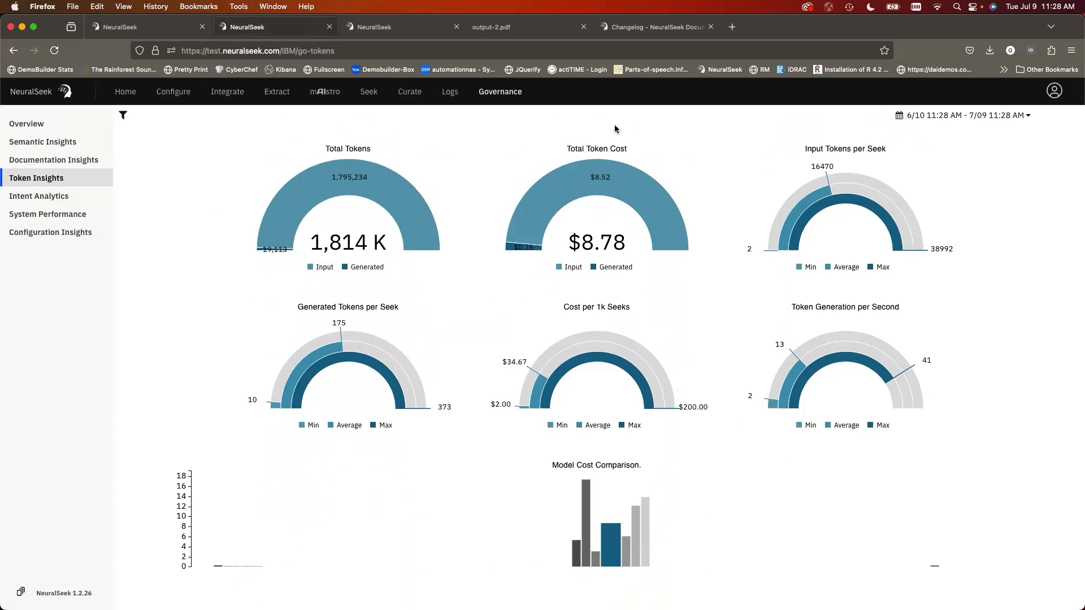
mouse_move(637, 520)
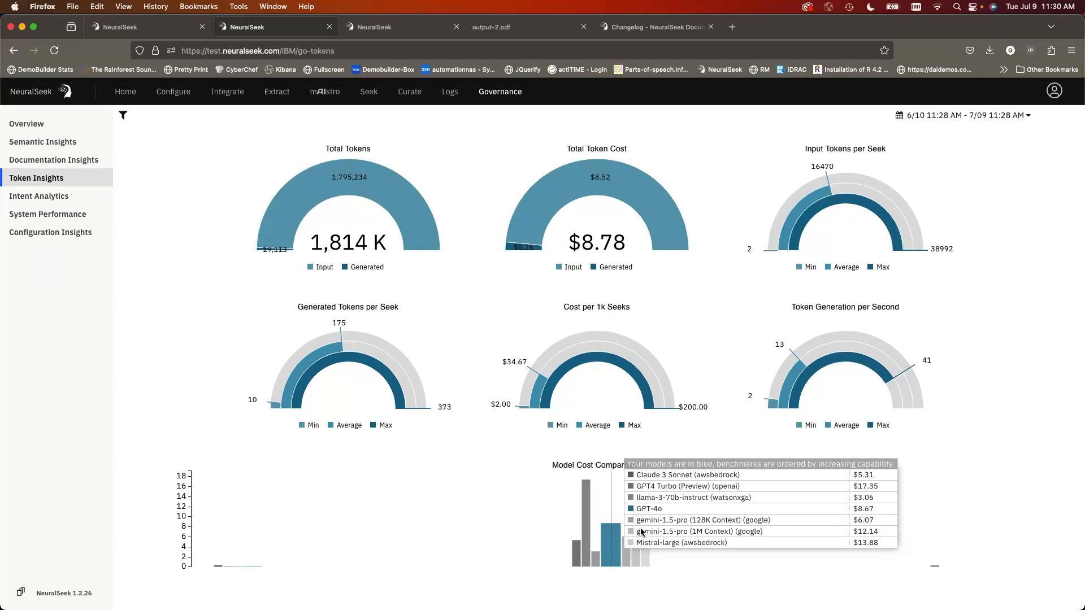
scroll(514, 519, down, 6)
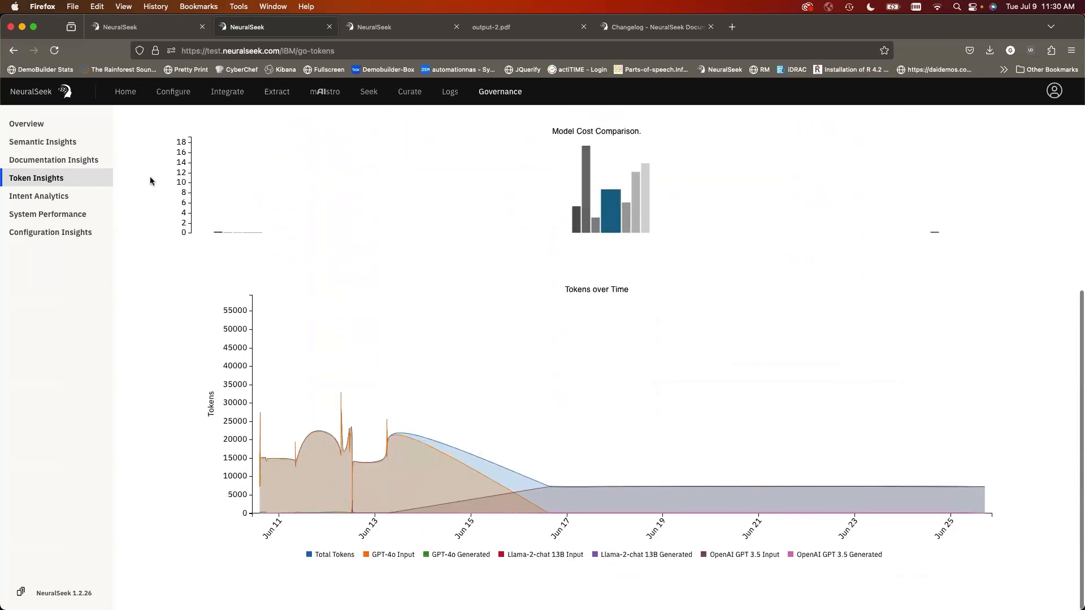
- View Intent Analytics, then set System Performance to 6/20 11:00 AM - 7/09 11:30 AM and examine the Instance and Universe Performance charts
click(46, 197)
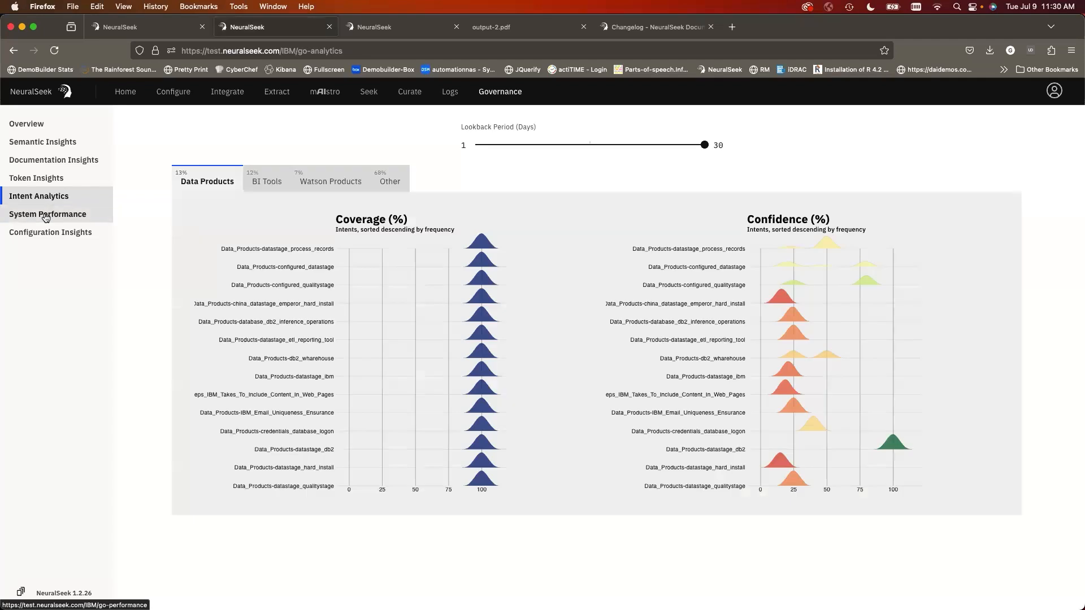
click(45, 215)
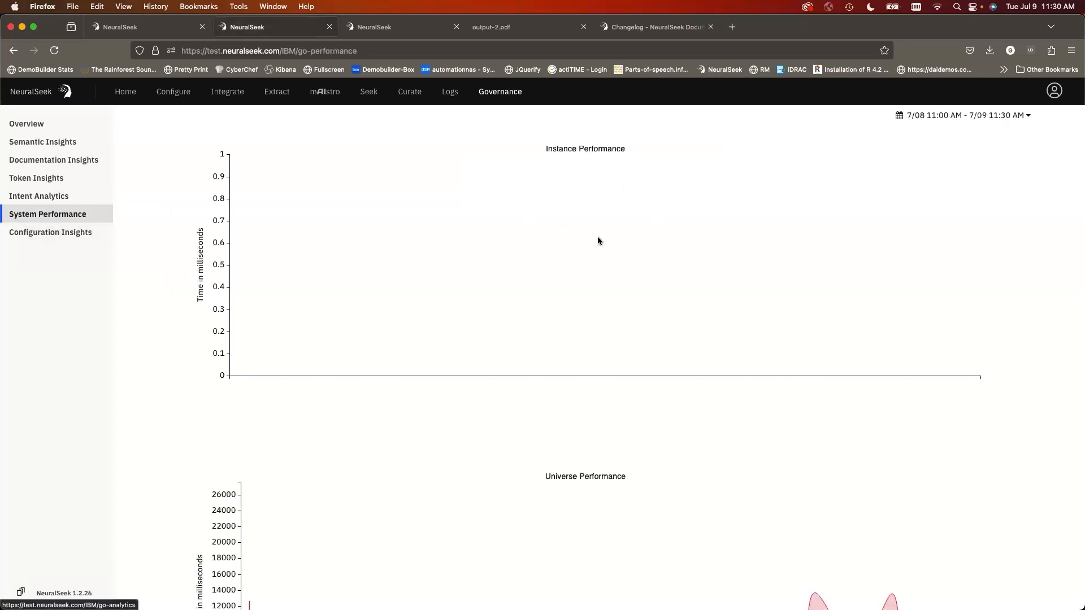
click(900, 118)
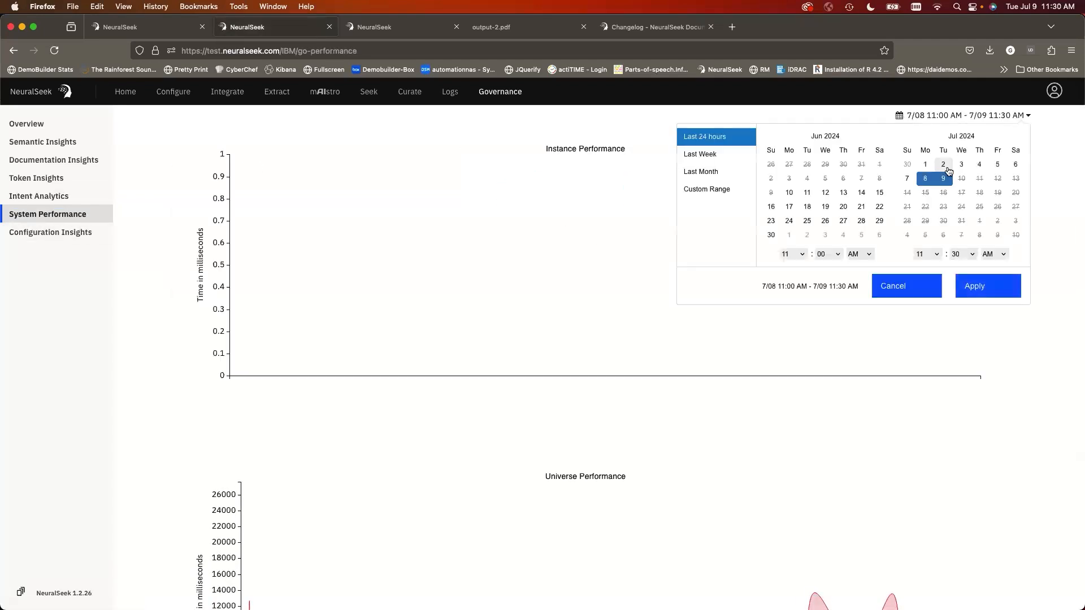
click(926, 164)
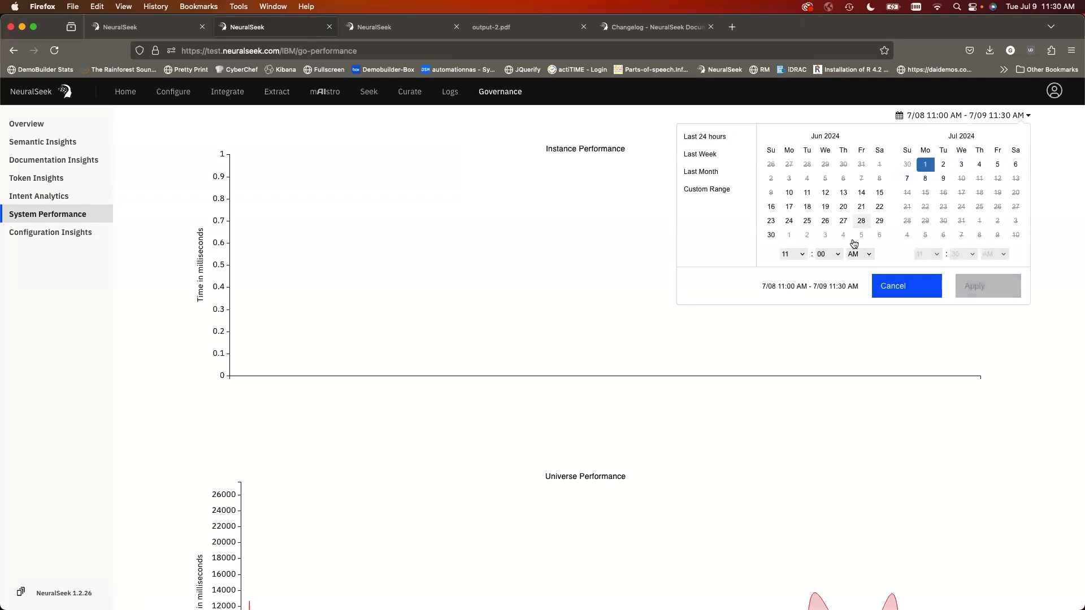
click(843, 207)
click(943, 179)
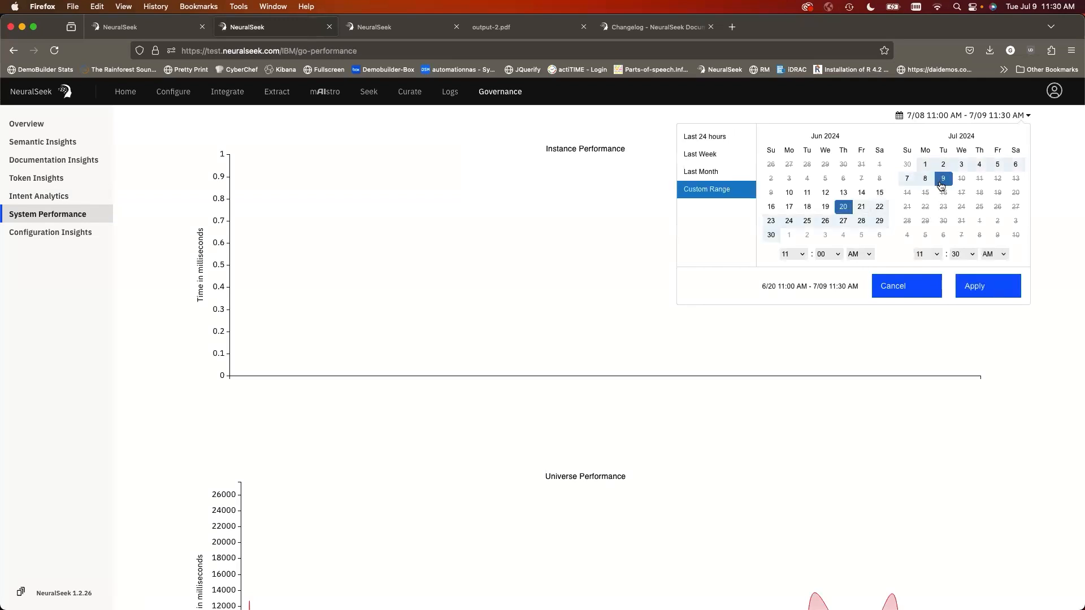
click(968, 286)
scroll(777, 349, down, 3)
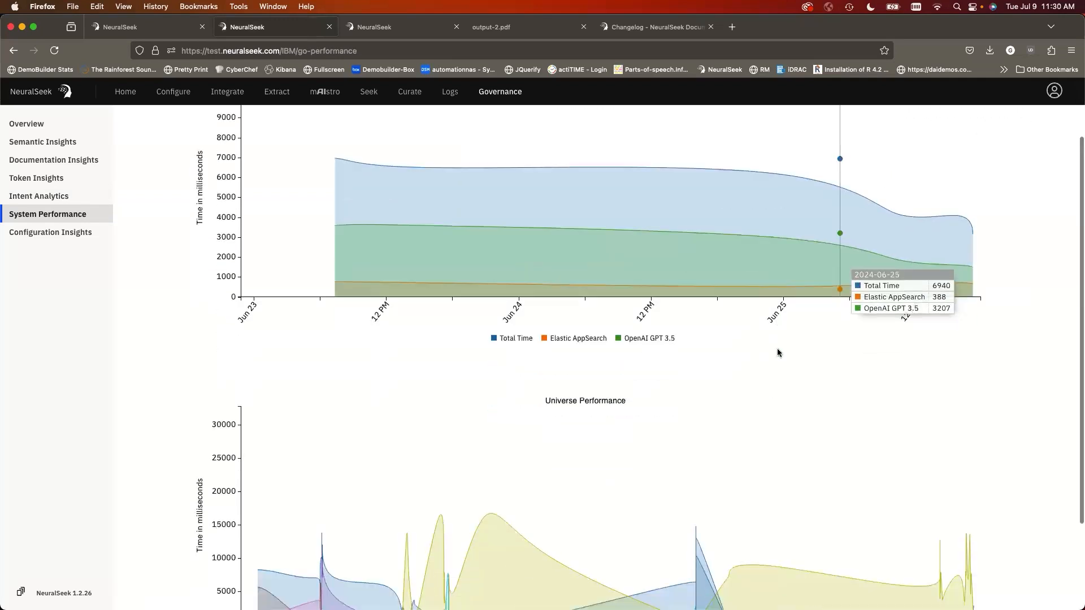
scroll(744, 289, down, 3)
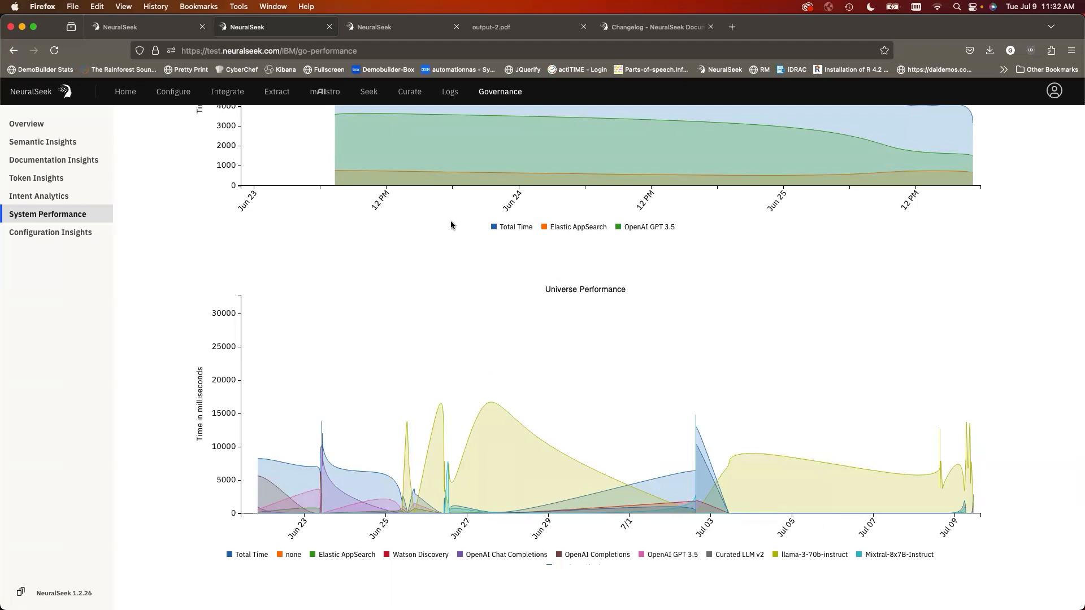
- Check the Logs update in the changelog and open the Logs of the IBM instance
click(661, 30)
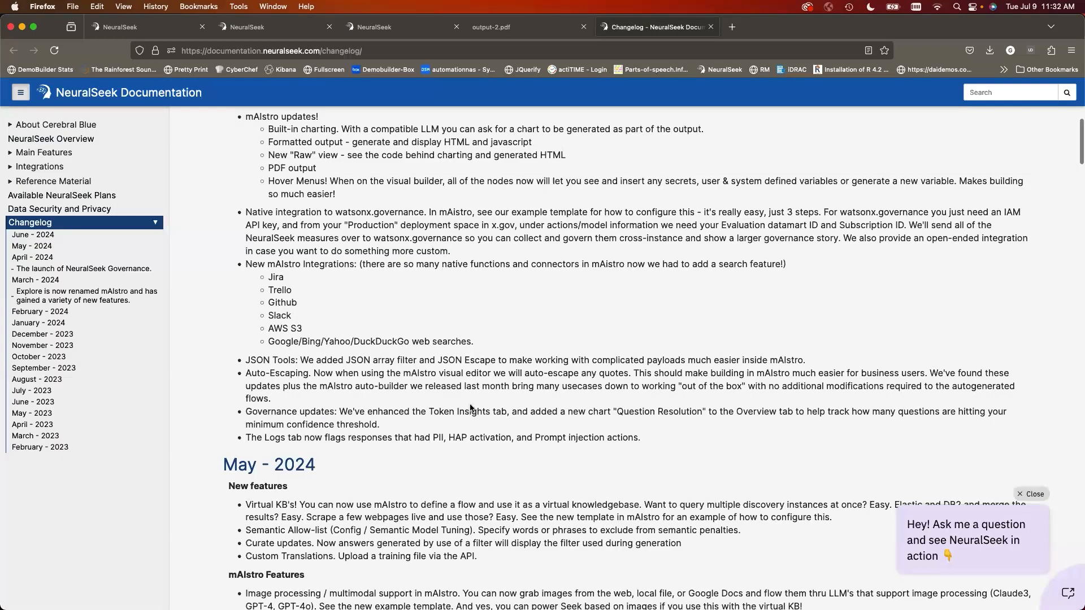
click(367, 26)
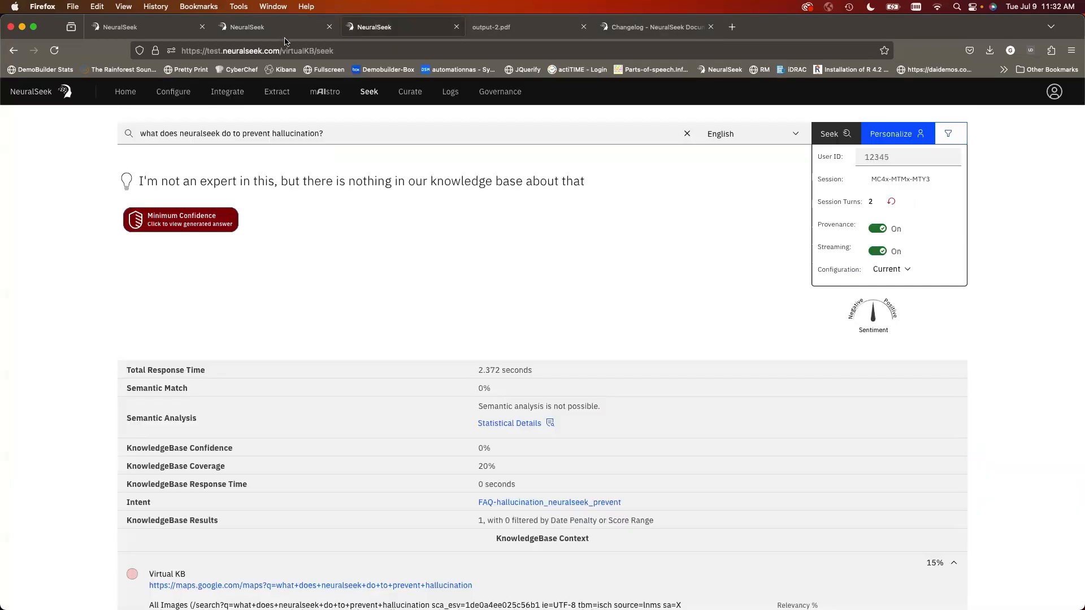
click(277, 36)
click(449, 93)
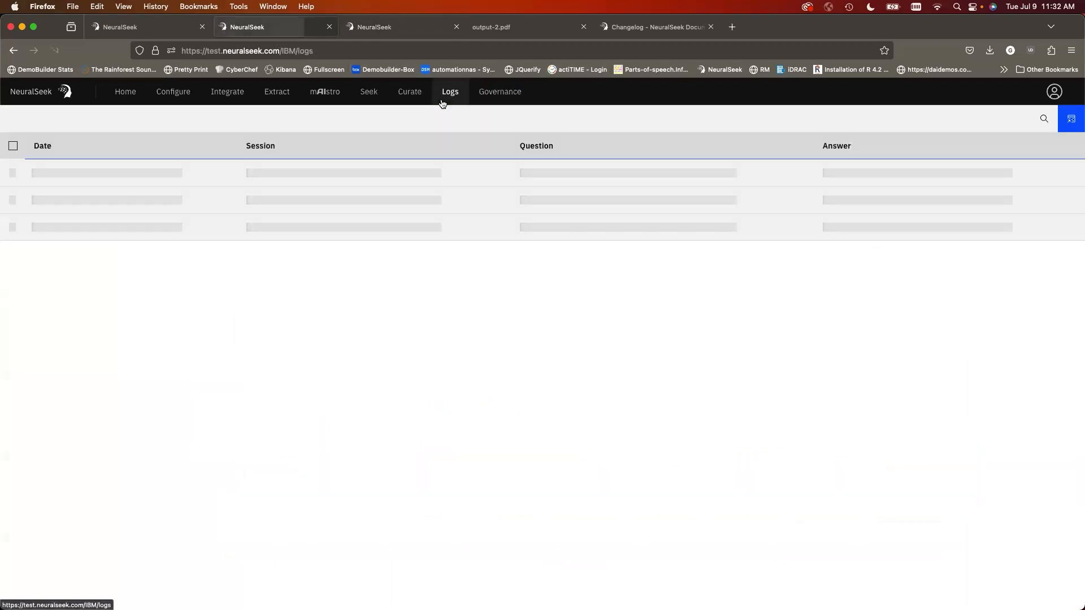
- Page through the logs to page 8 and highlight the HAP Filtered flag on the first question there
scroll(1067, 471, down, 2)
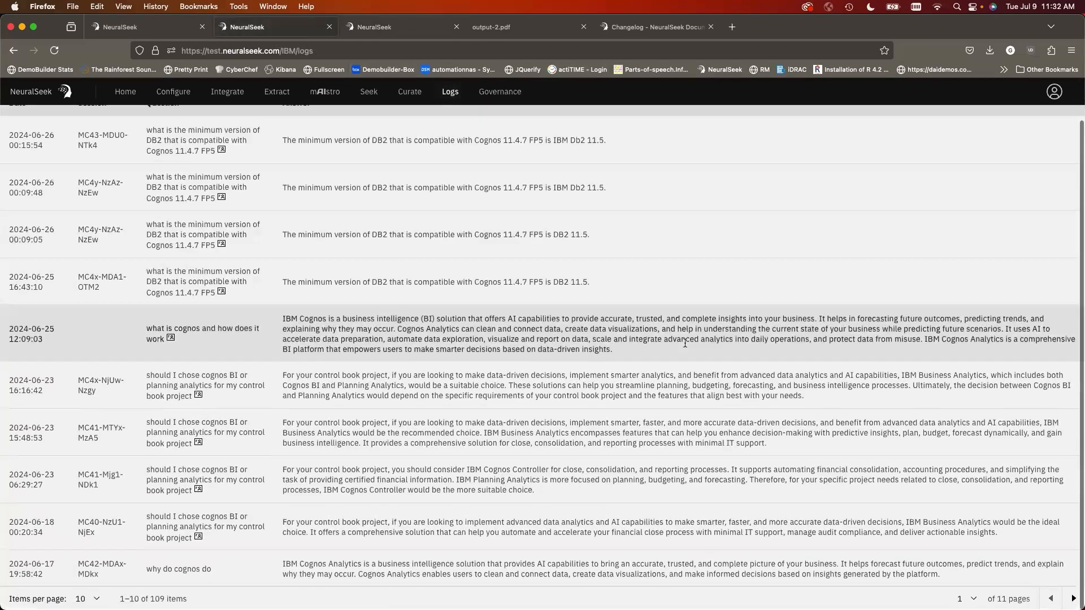
click(1073, 598)
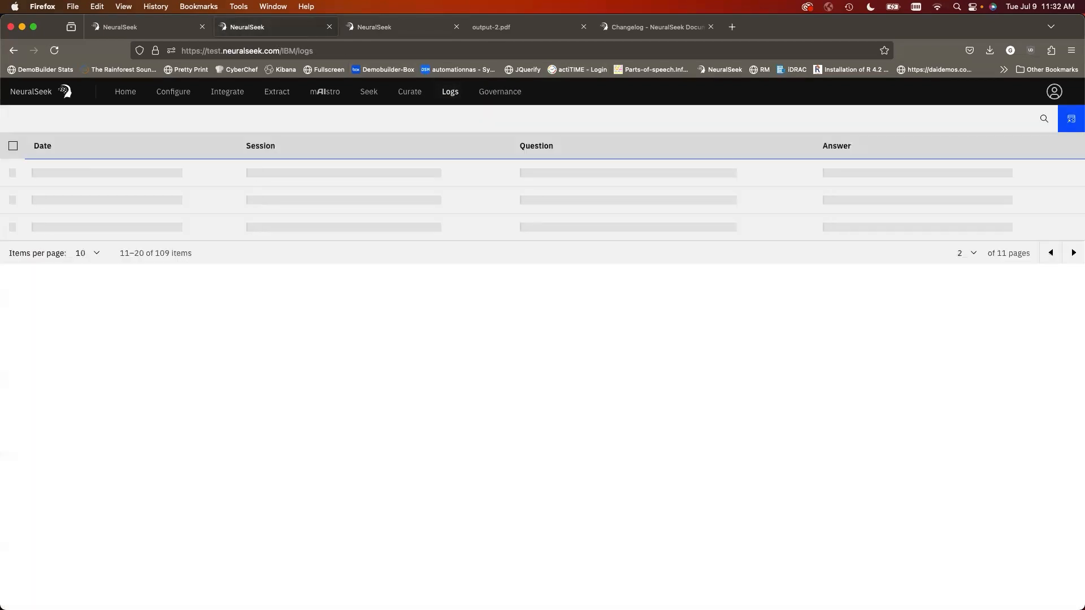
scroll(965, 528, down, 2)
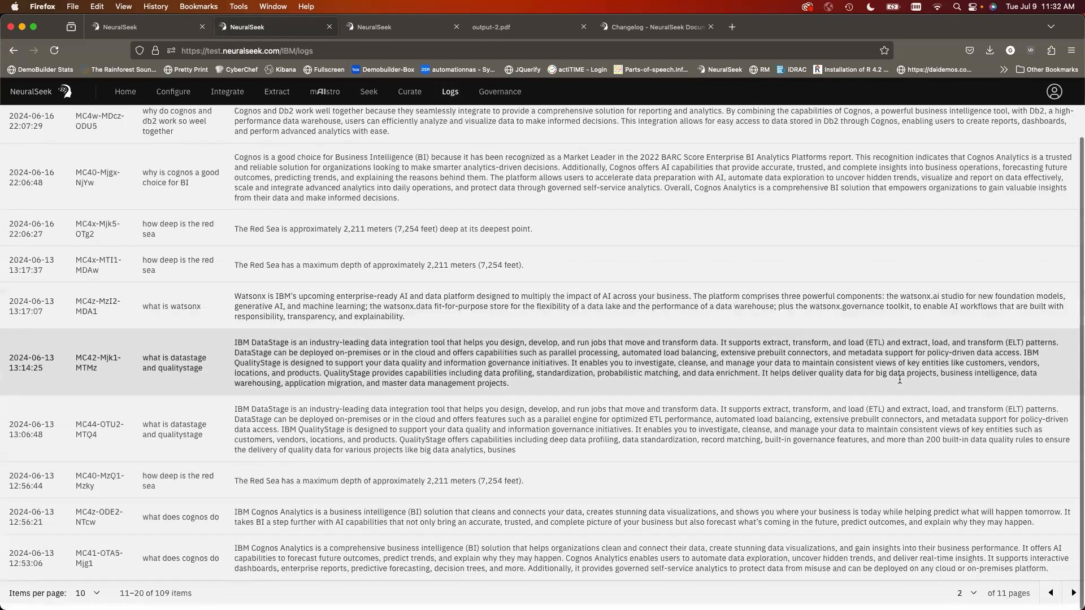
click(1073, 599)
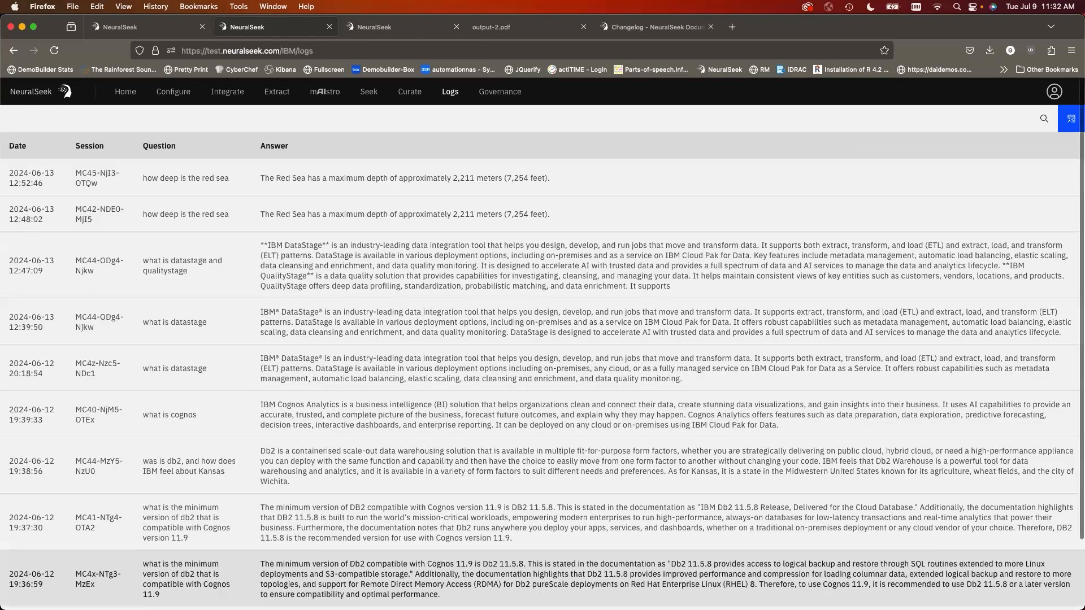
scroll(1056, 592, down, 3)
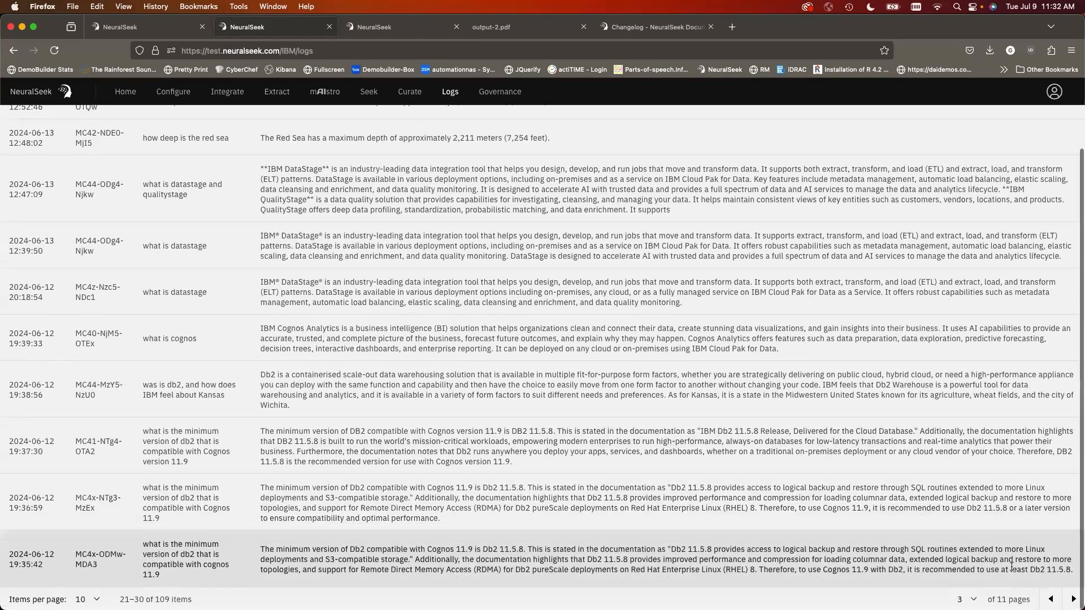
click(1073, 599)
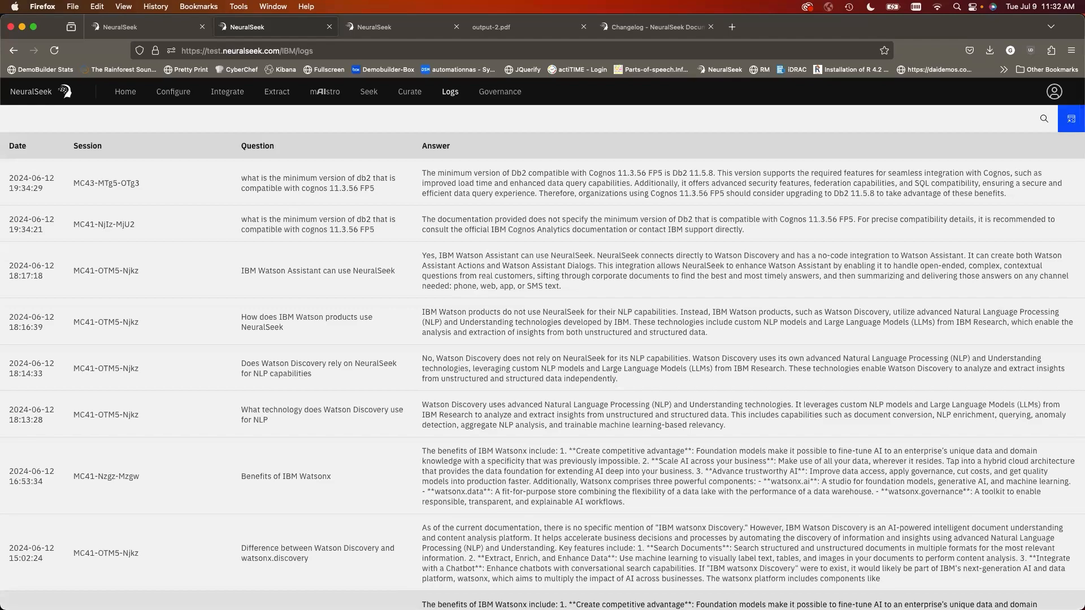
scroll(1060, 581, down, 10)
click(1073, 592)
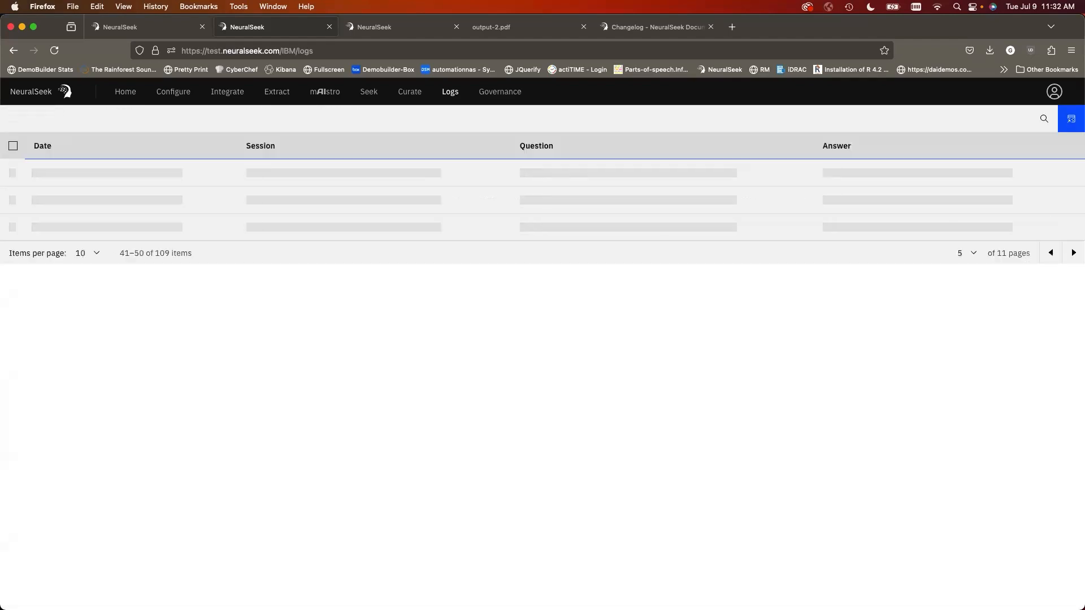
scroll(1060, 580, down, 10)
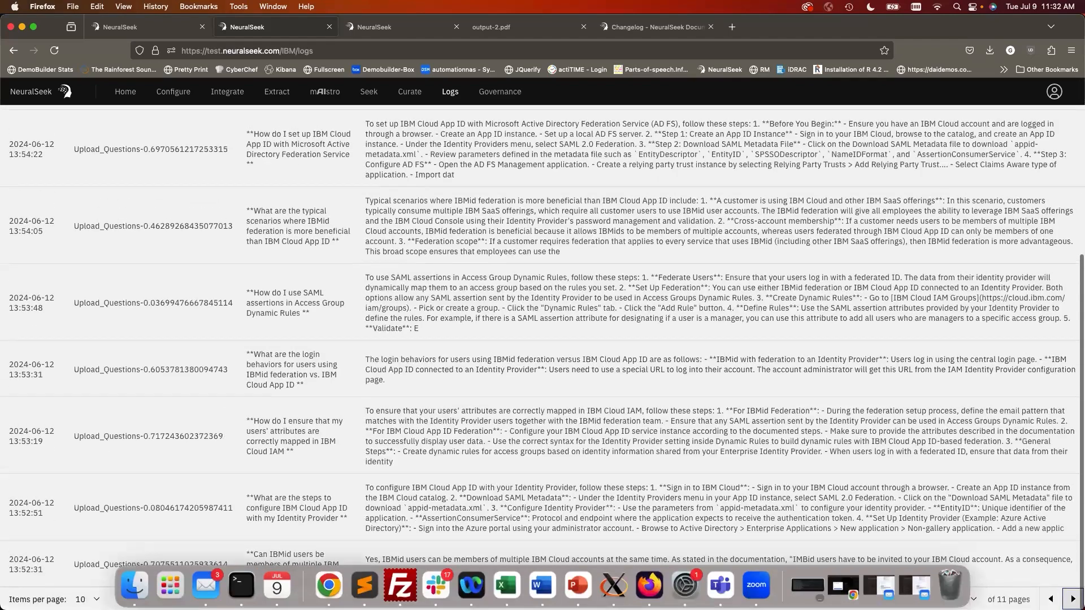
click(1073, 592)
scroll(1060, 580, down, 10)
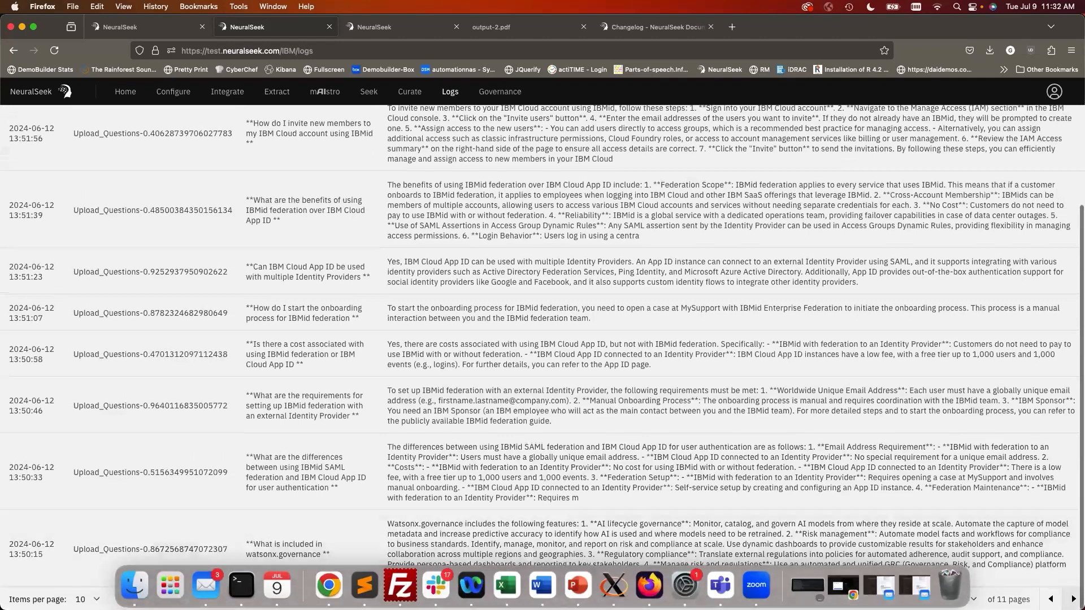
click(1073, 592)
scroll(1065, 591, down, 10)
click(1066, 592)
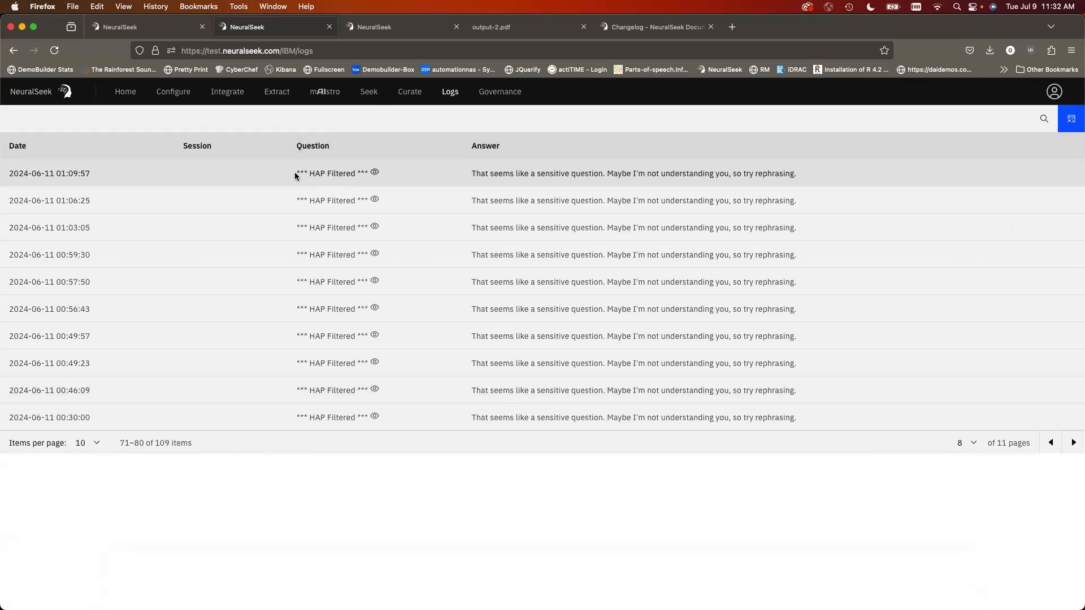
drag(295, 175, 369, 171)
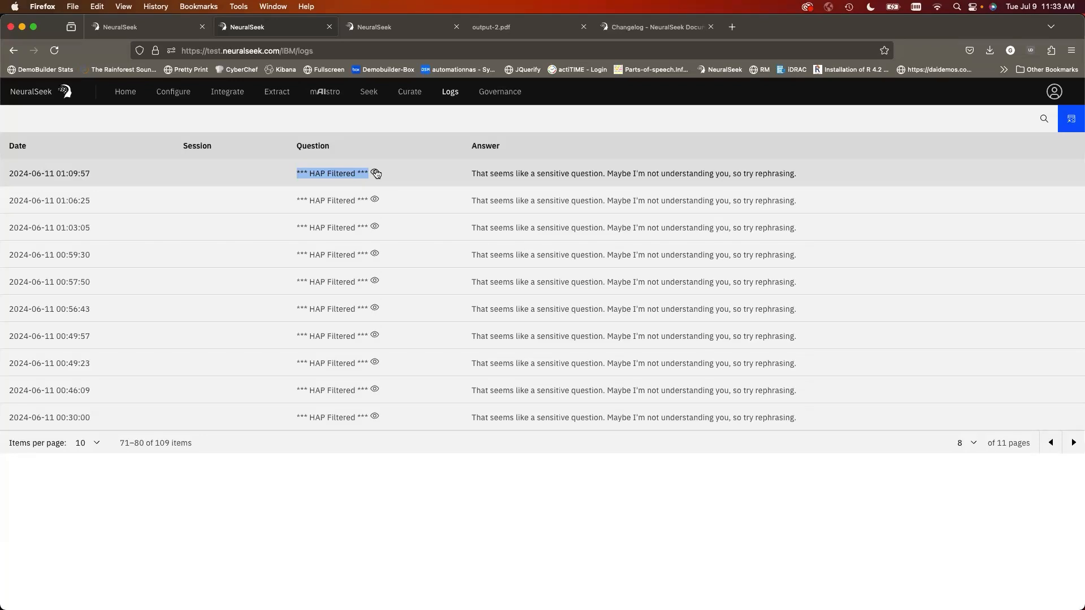
- Examine the masked ID in the first question on page 9 of the logs and continue through page 10
click(1072, 443)
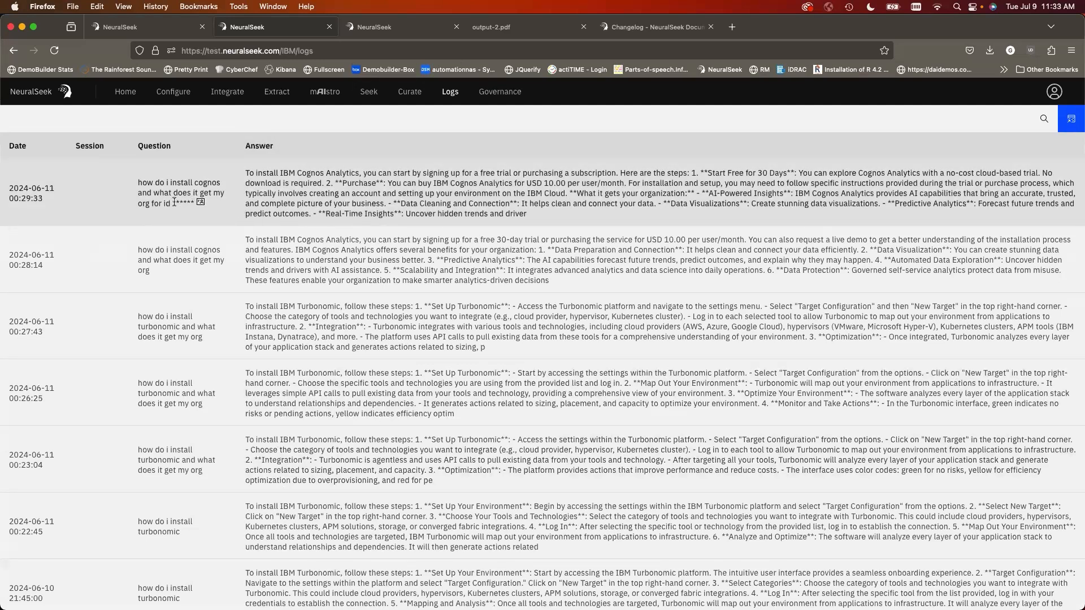
mouse_move(201, 208)
scroll(655, 240, down, 5)
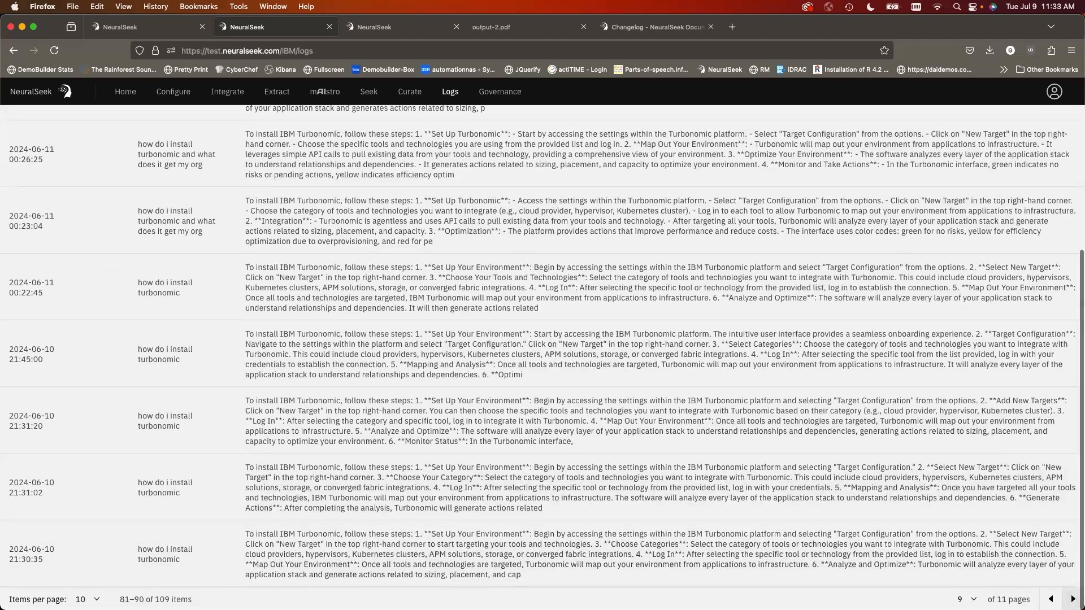
click(1073, 599)
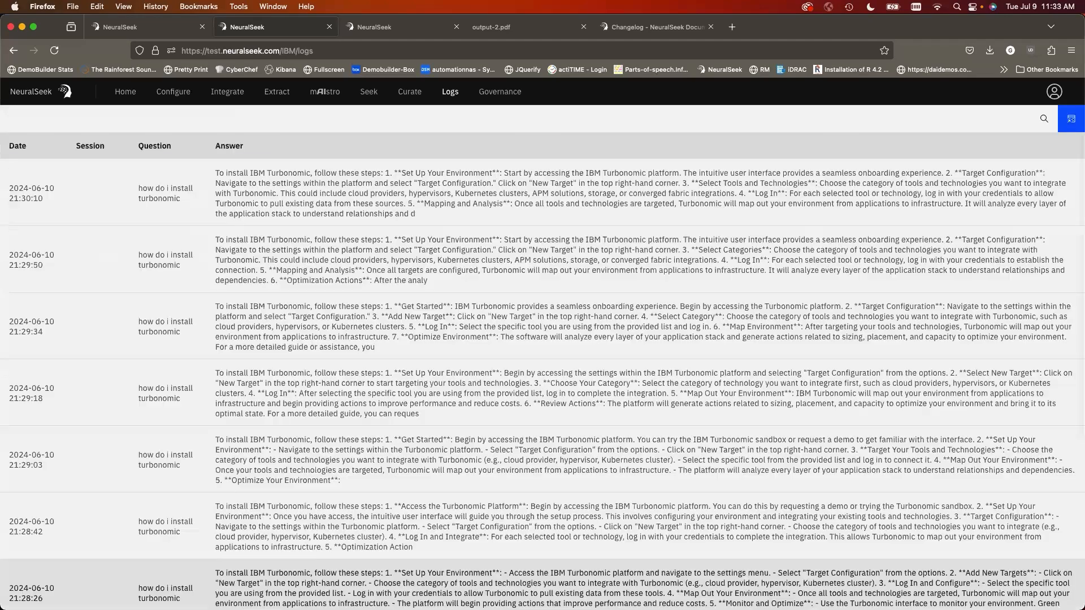
scroll(970, 518, down, 5)
scroll(971, 519, down, 1)
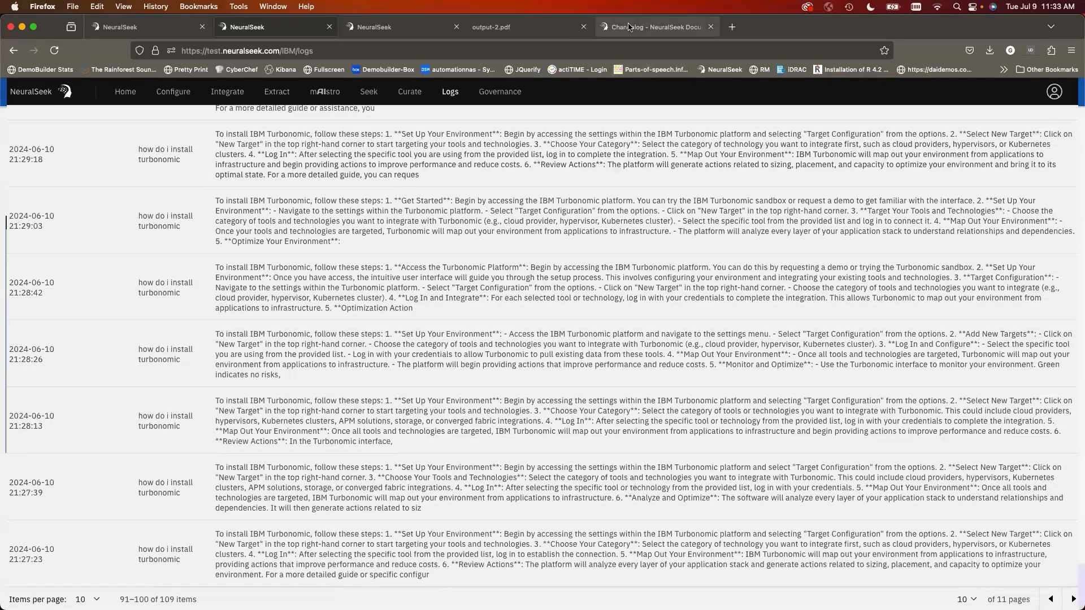
- Return to the changelog and review the complete June 2024 list of new features
click(650, 27)
scroll(555, 325, down, 1)
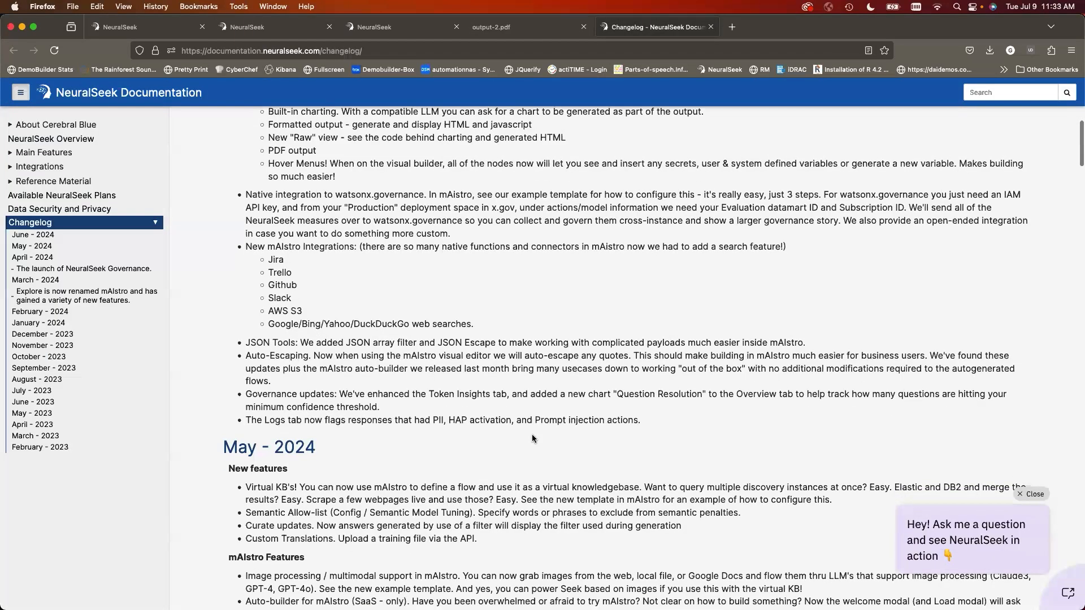
scroll(531, 434, up, 3)
scroll(531, 434, up, 2)
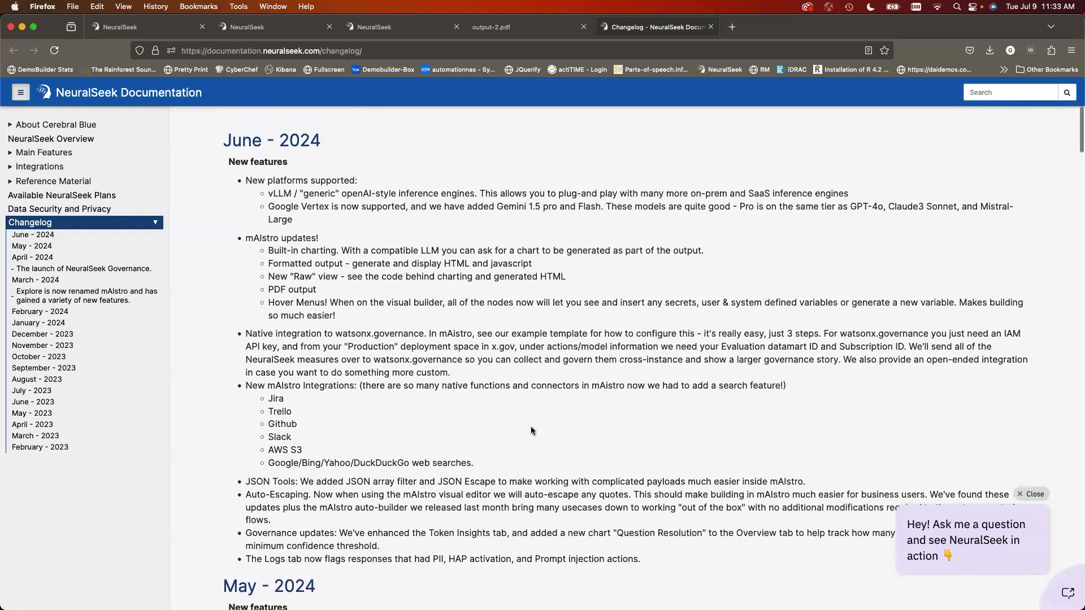
- Open the LLM Details configuration of the IBM instance and deselect all LLM functions of GPT3.5
click(282, 32)
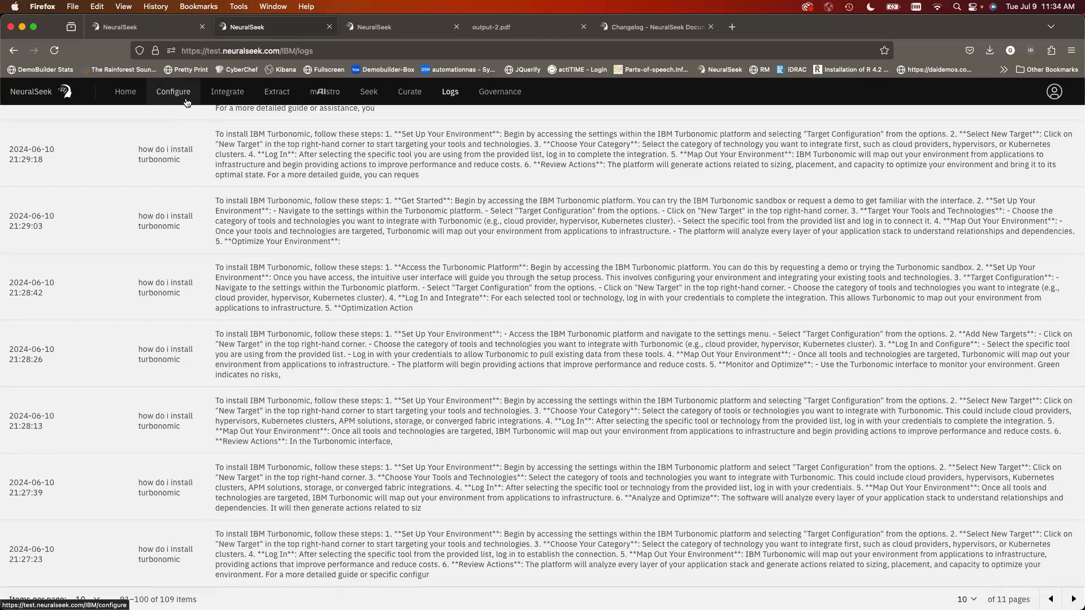
click(182, 101)
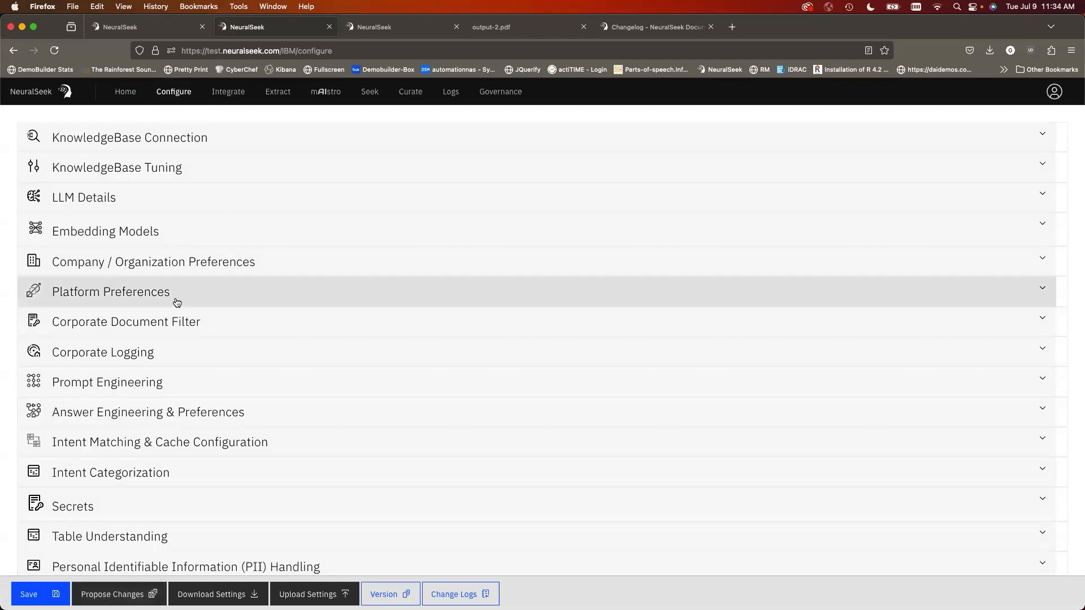
click(164, 198)
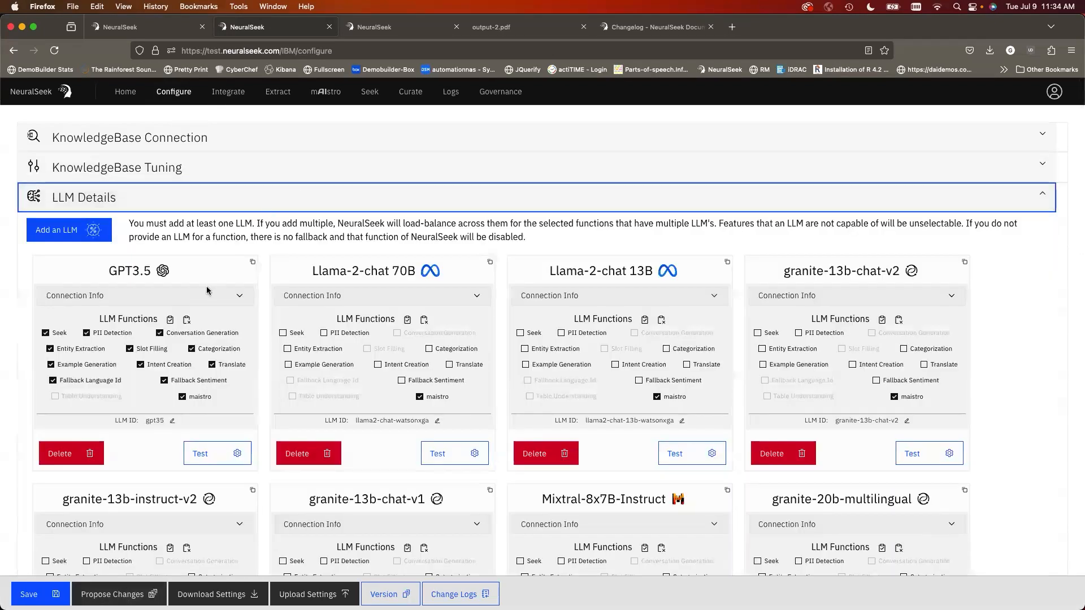
click(186, 321)
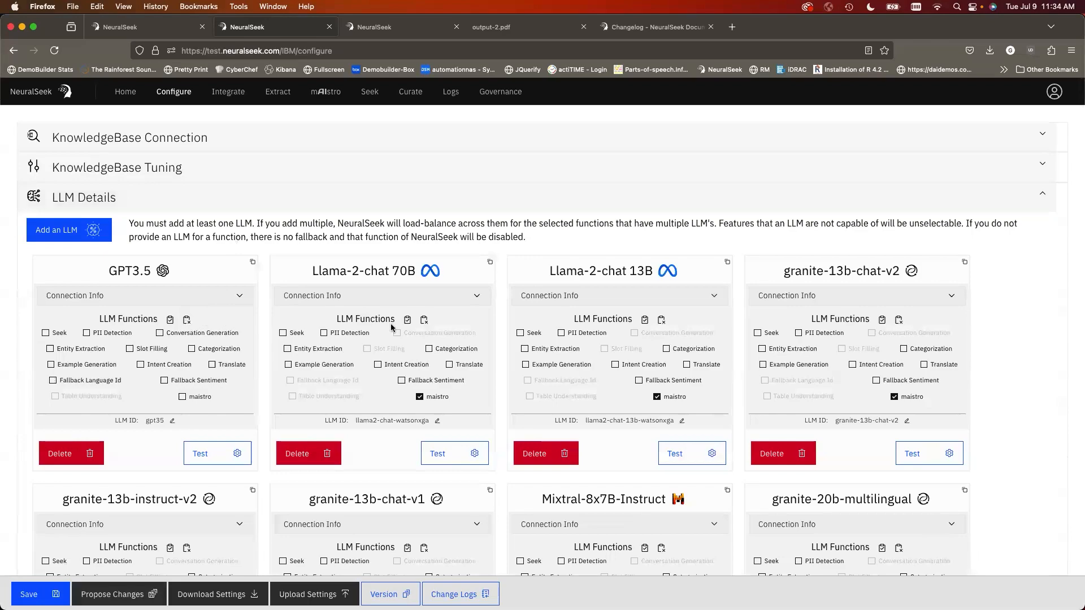
- Test the llama-3-8b-instruct connection and enable all of its available LLM functions
scroll(554, 294, down, 1)
scroll(553, 294, down, 12)
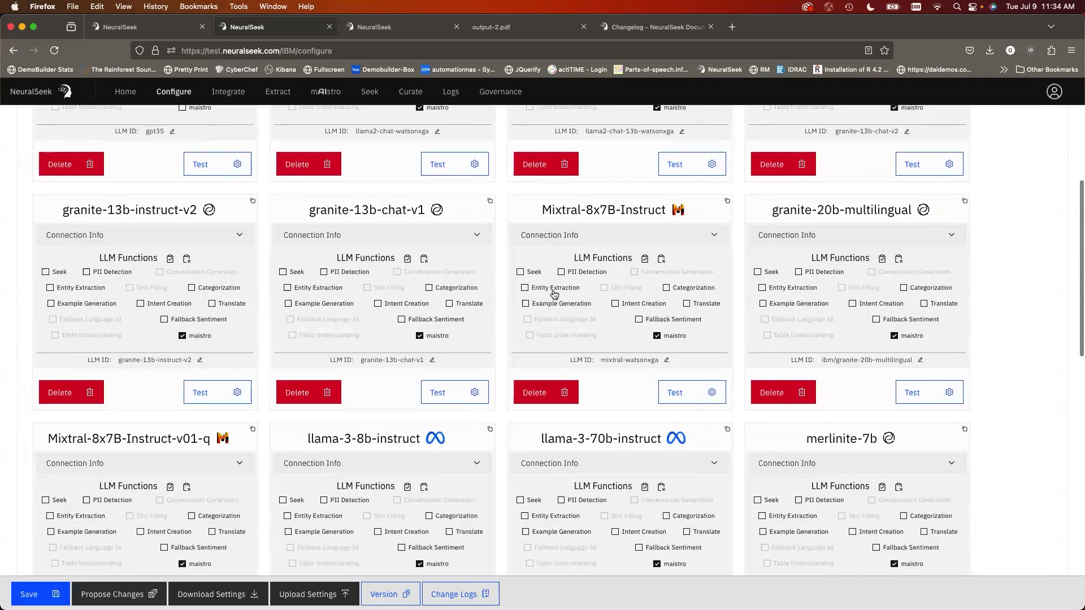
scroll(552, 293, up, 5)
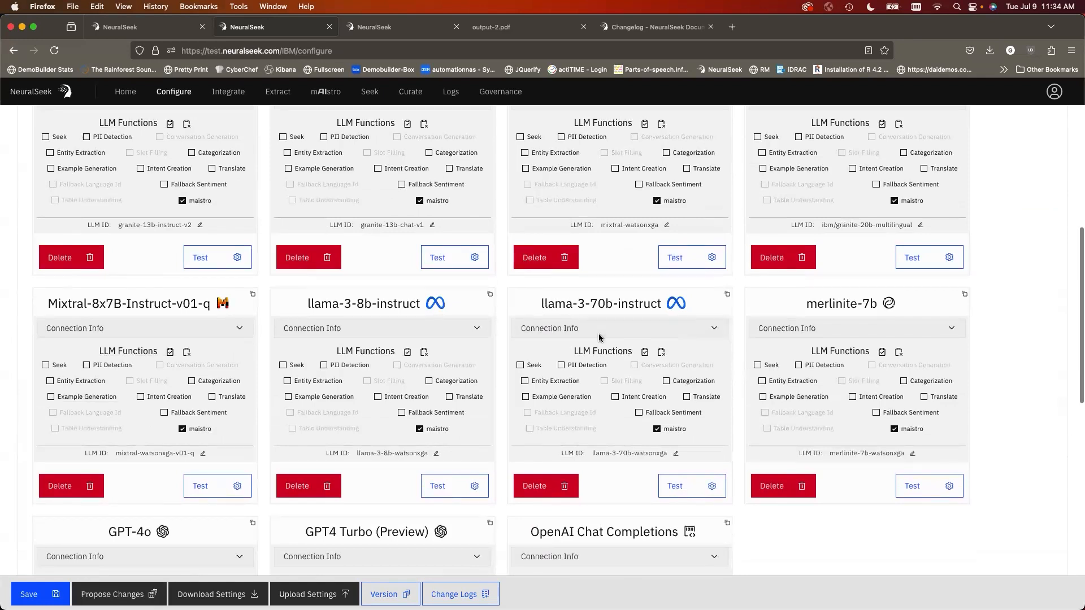
click(453, 484)
click(408, 352)
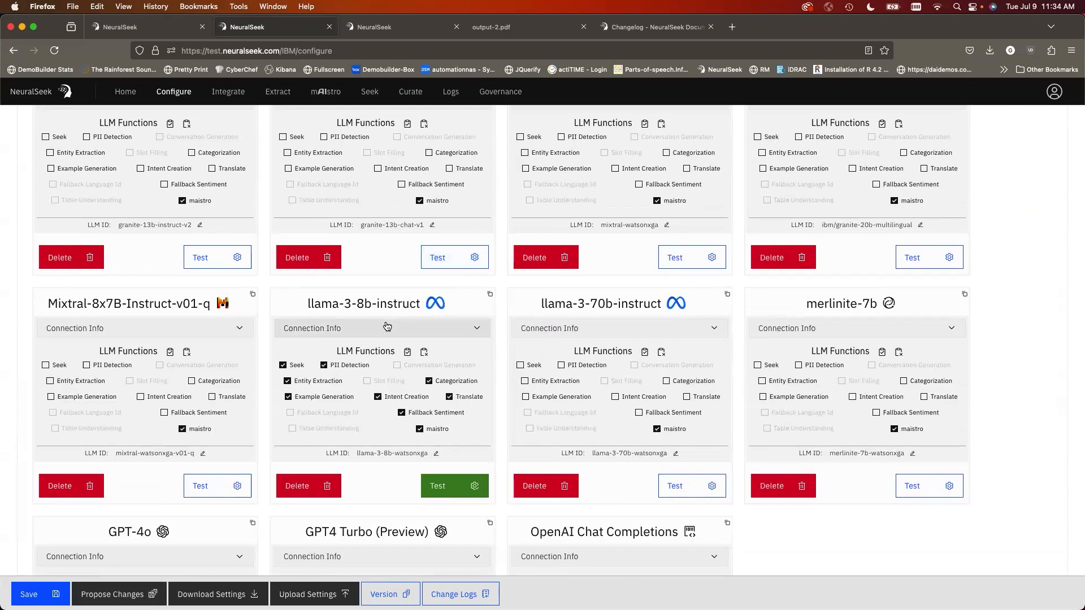
scroll(111, 594, up, 8)
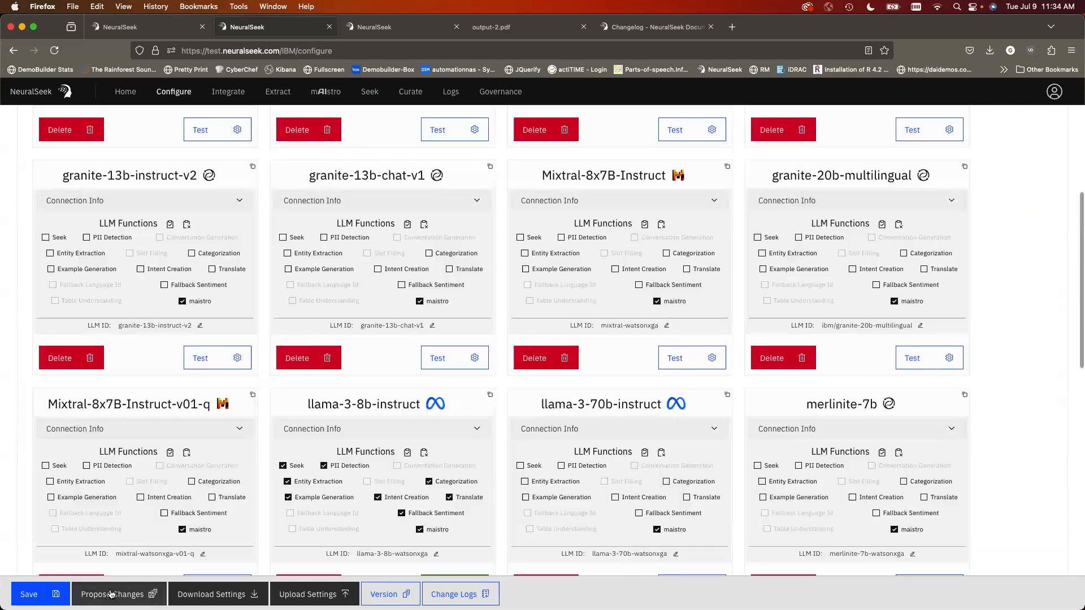
- Propose the LLM configuration changes as a version titled "Swap to llama3"
scroll(111, 595, down, 7)
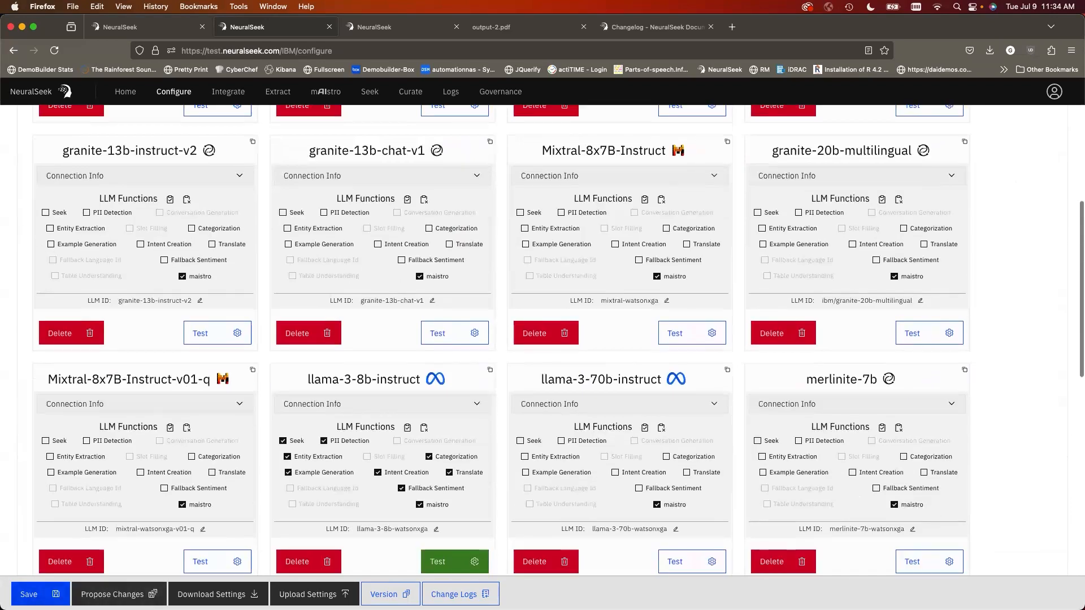
click(31, 594)
click(366, 302)
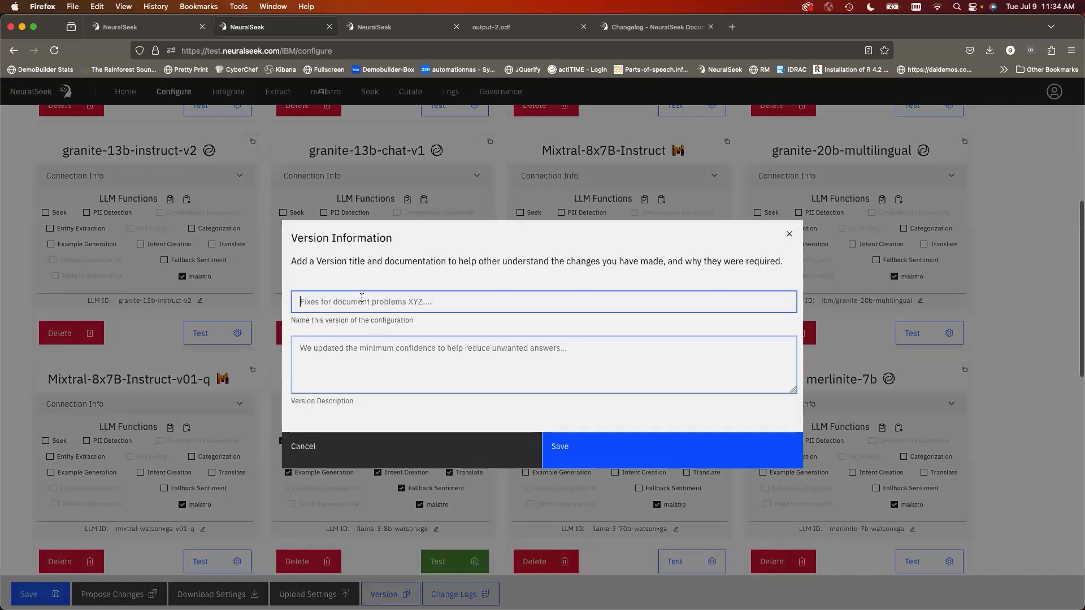
text(Swap t)
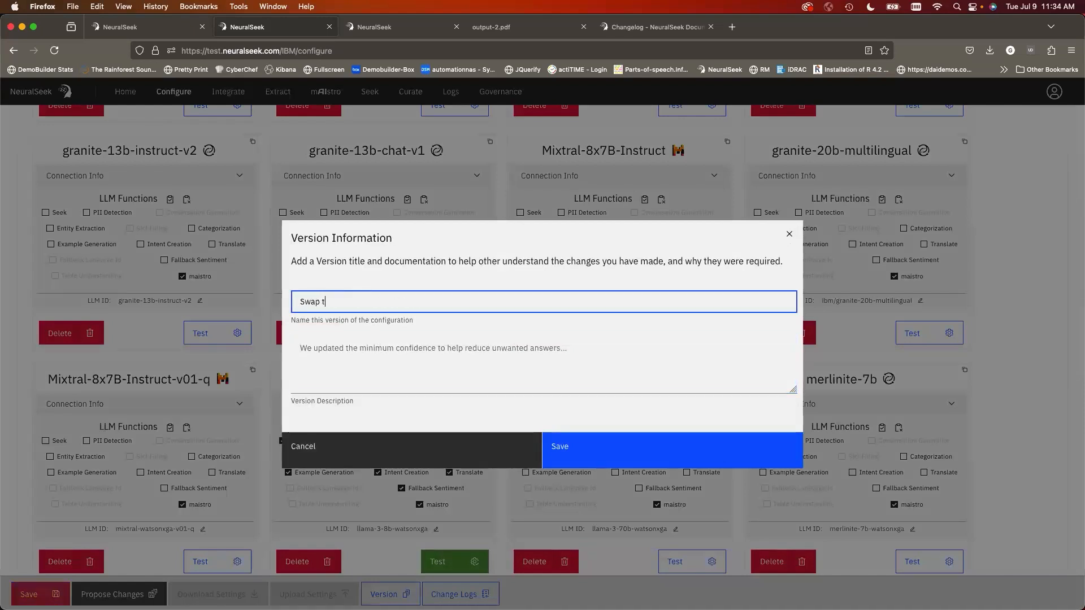
text(o llamam)
key(BackSpace)
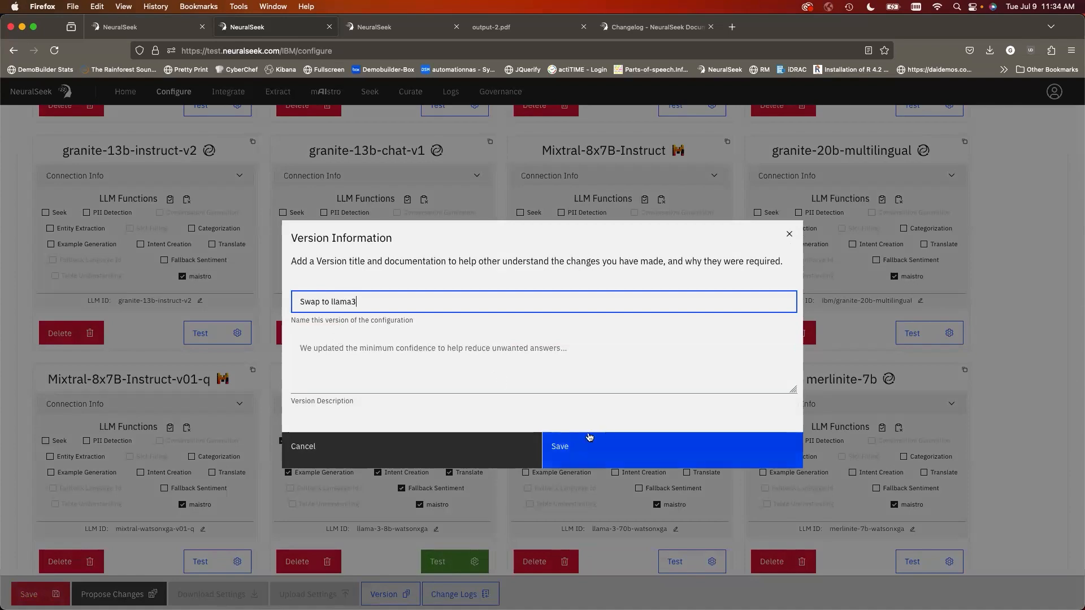
click(598, 452)
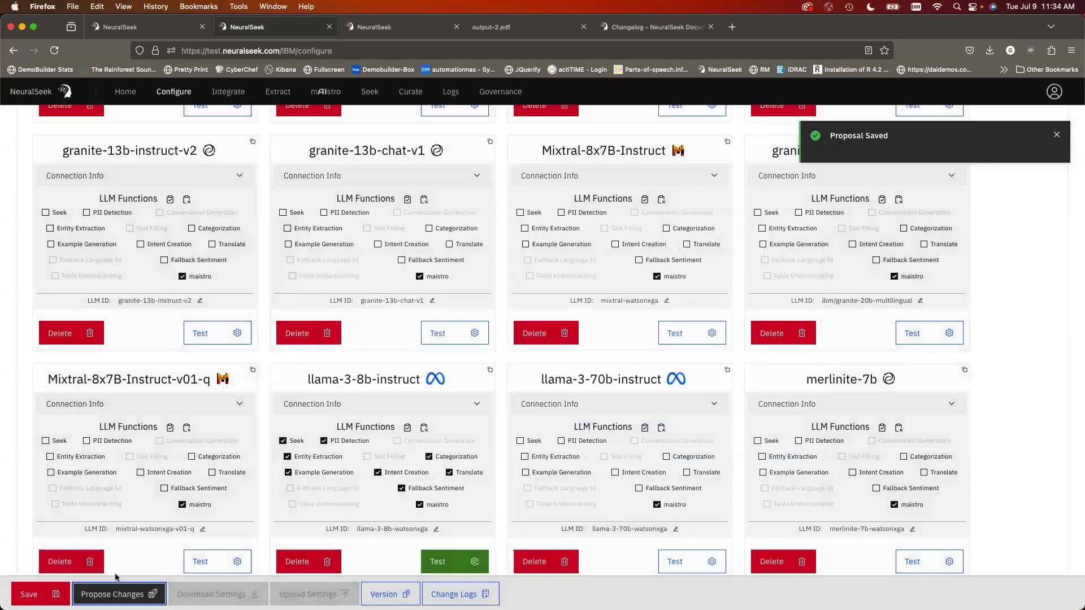
- Review the proposal and earlier configuration versions in the change log, and close the log
click(454, 594)
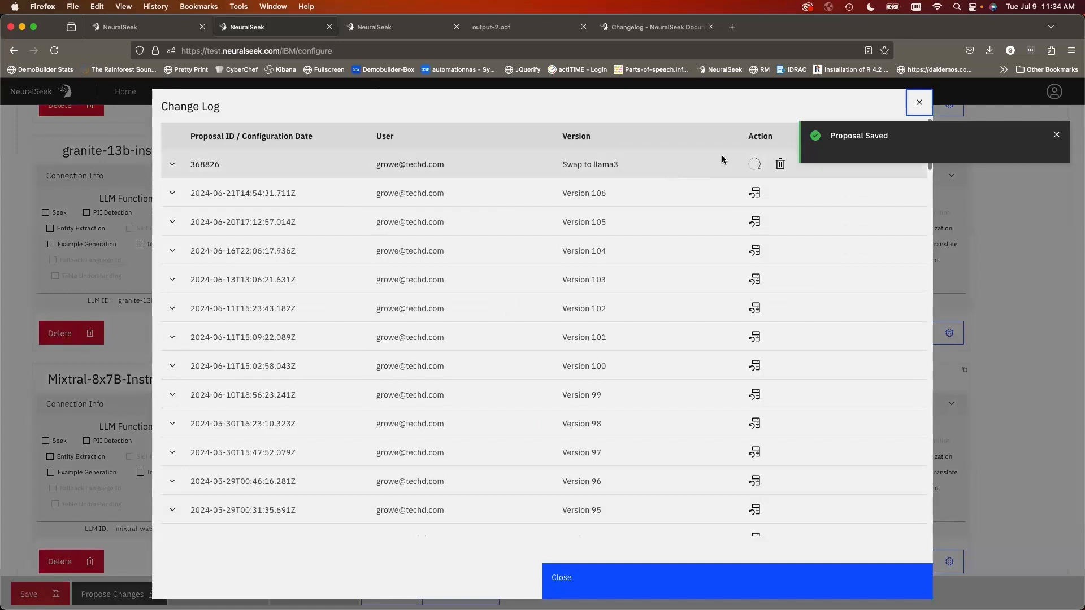
click(1056, 136)
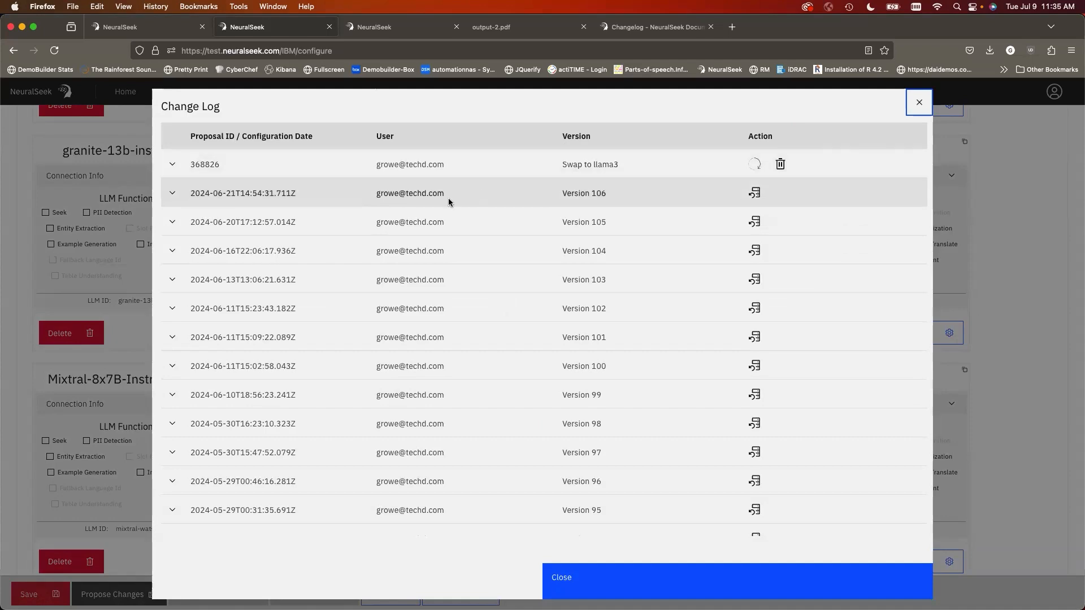
click(919, 102)
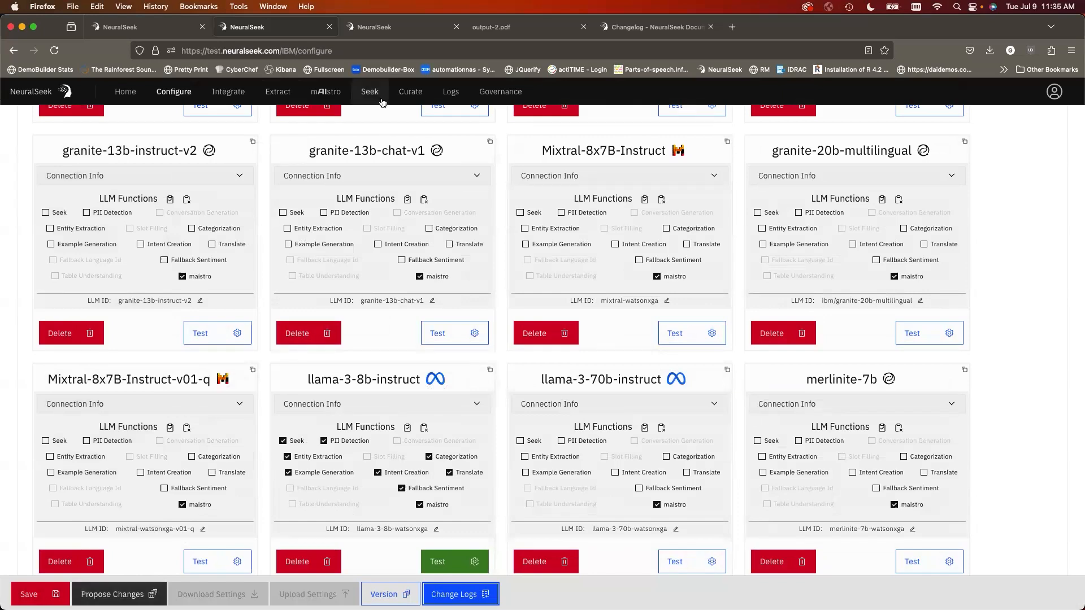
- Seek an answer to the existing DB2 and Cognos 11.4.7 FP5 question using the "368826: Swap to llama3" configuration
click(363, 97)
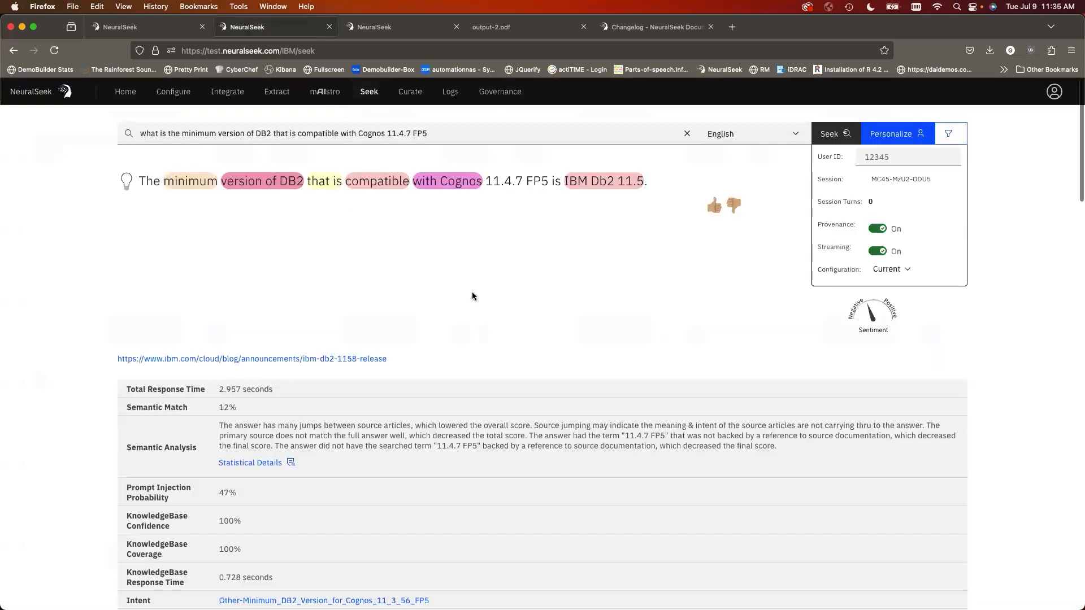
click(907, 270)
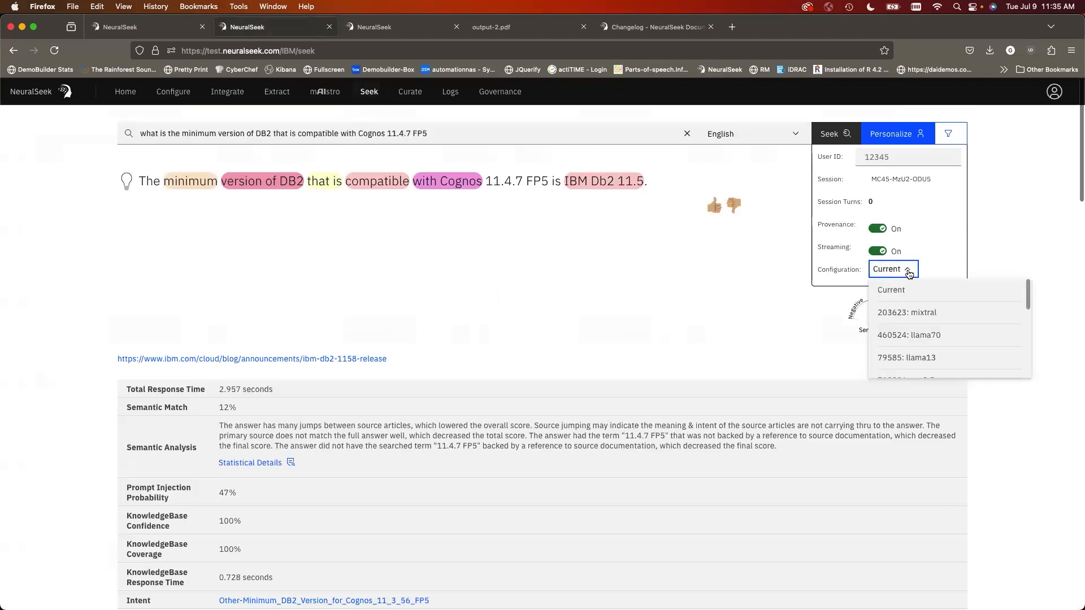
scroll(922, 357, down, 5)
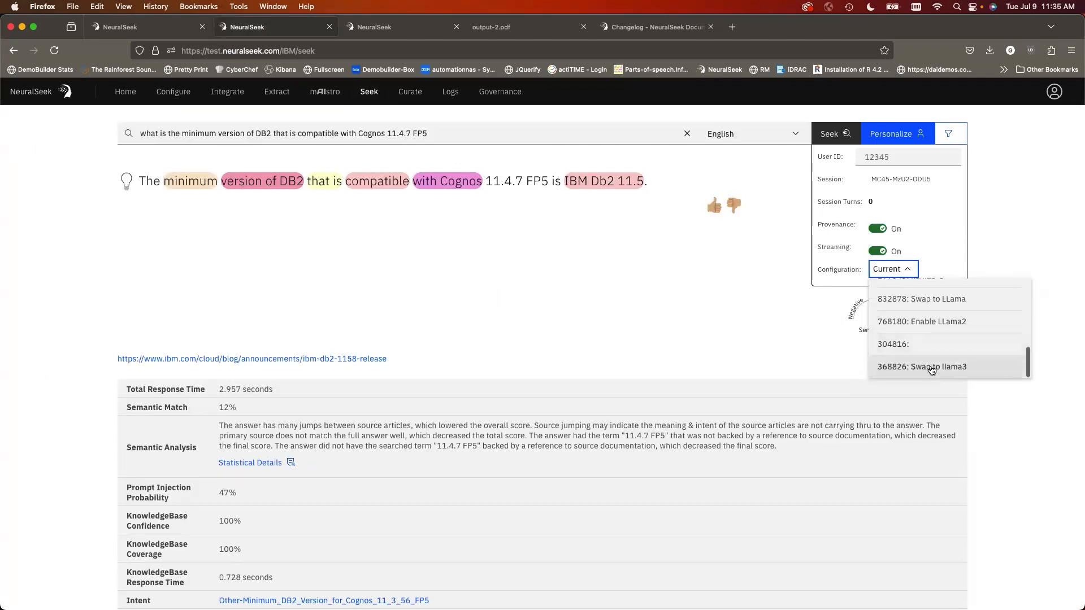
click(945, 369)
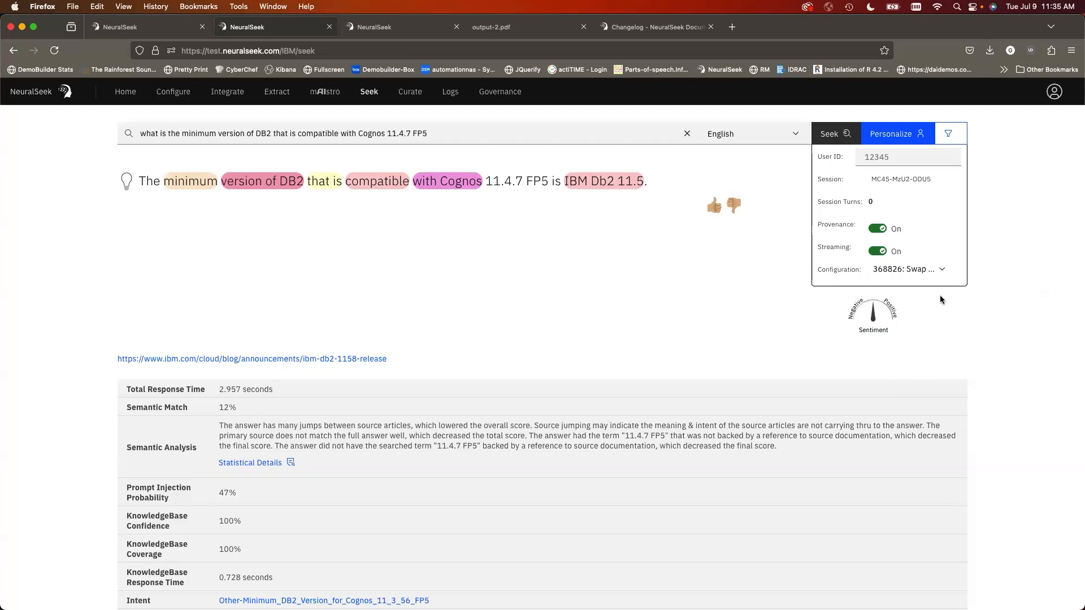
click(834, 135)
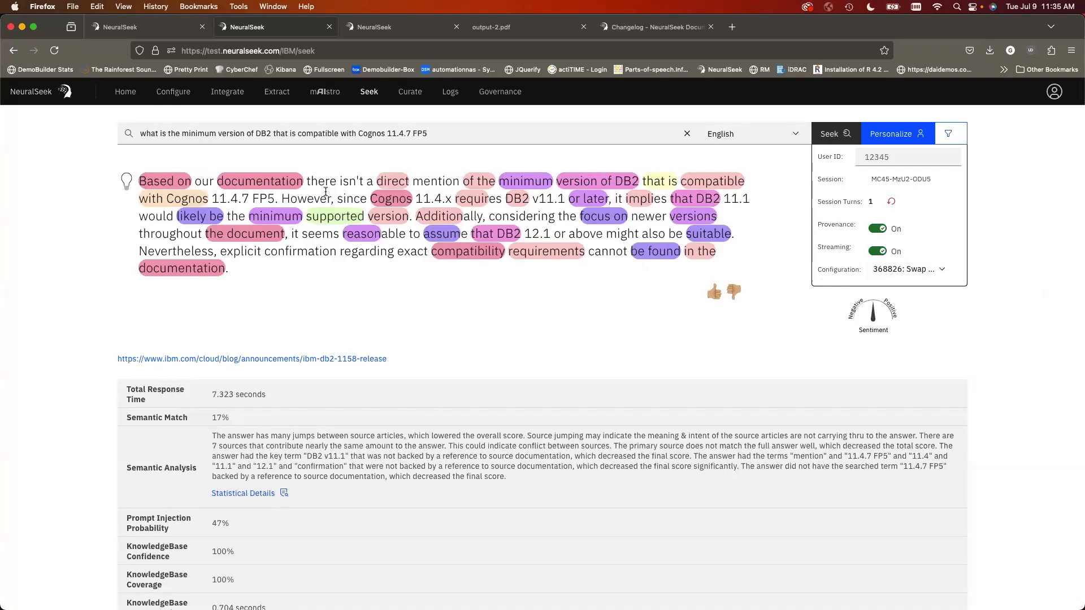
- Examine the configuration choices available for manually entered questions on the home page
click(127, 97)
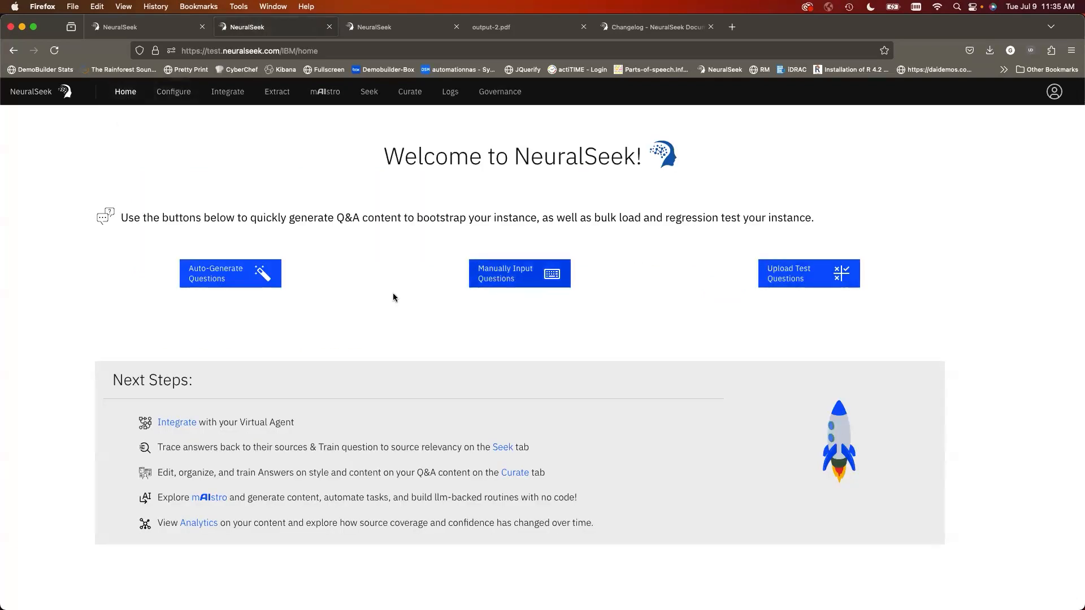
click(551, 275)
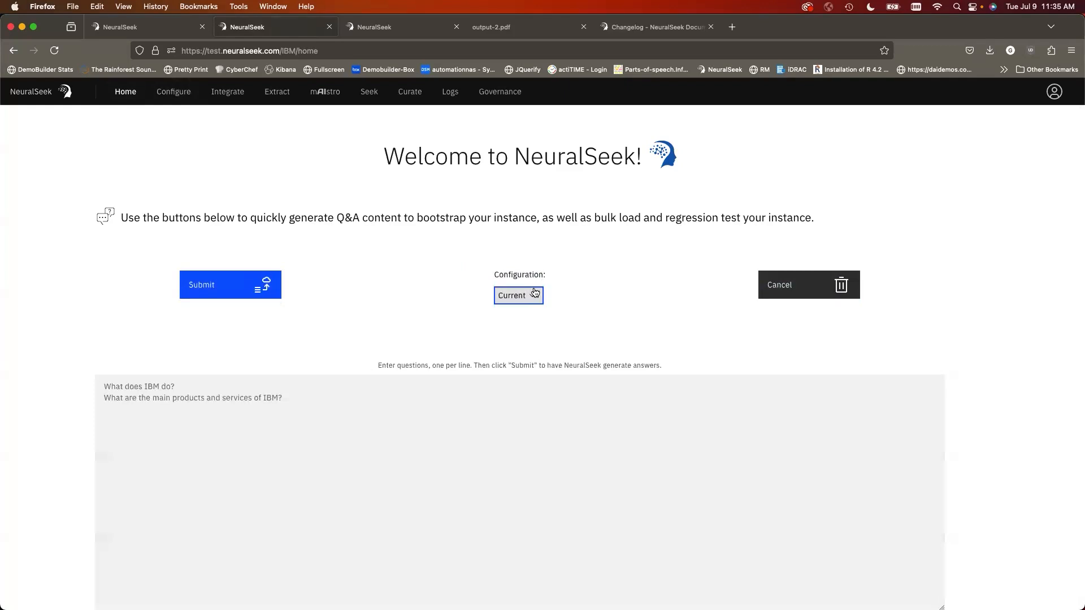
click(534, 293)
scroll(562, 367, down, 5)
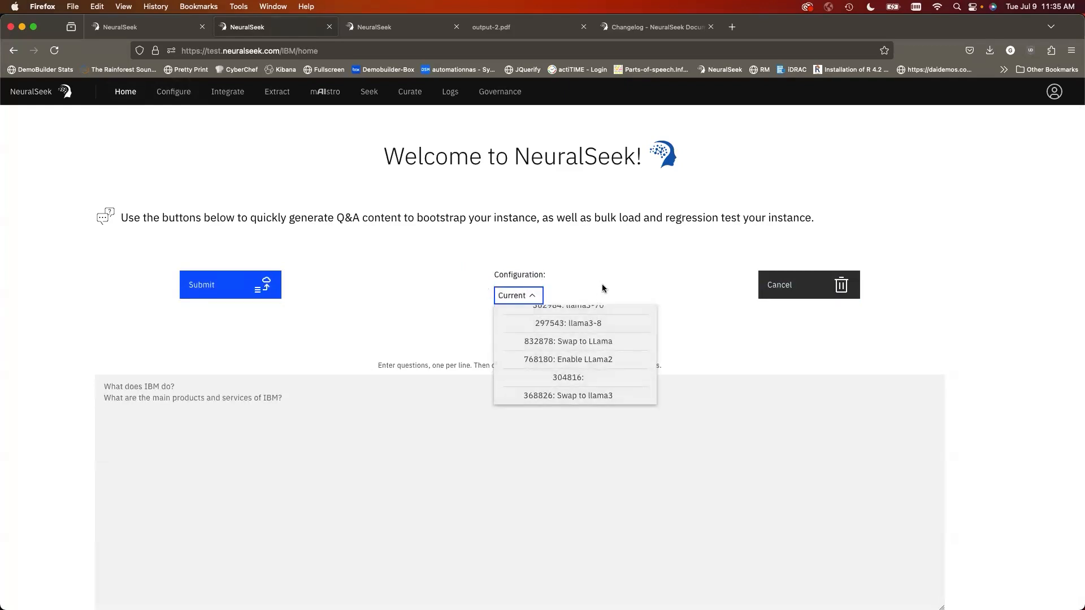
- Open the API integration reference and examine the proposalID option in the /seek request body
click(226, 98)
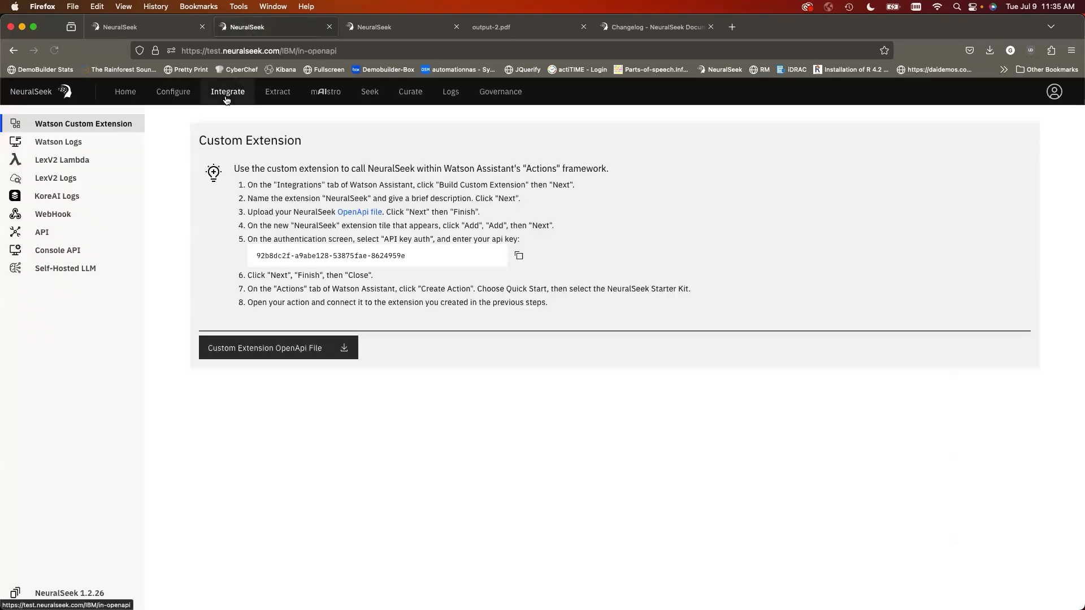
click(46, 232)
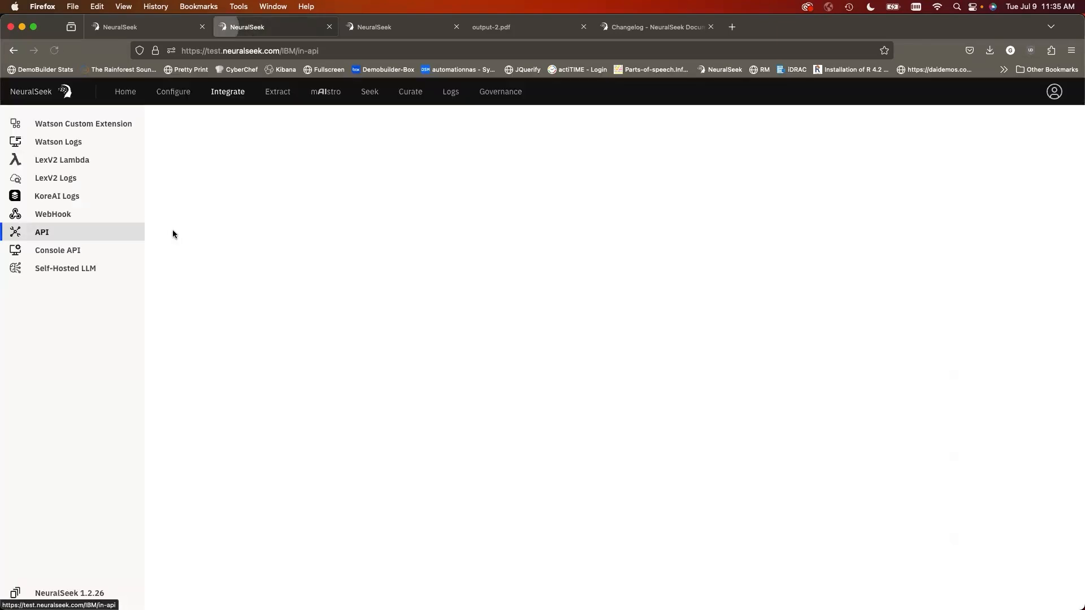
scroll(252, 259, down, 8)
scroll(252, 260, up, 6)
scroll(252, 260, down, 2)
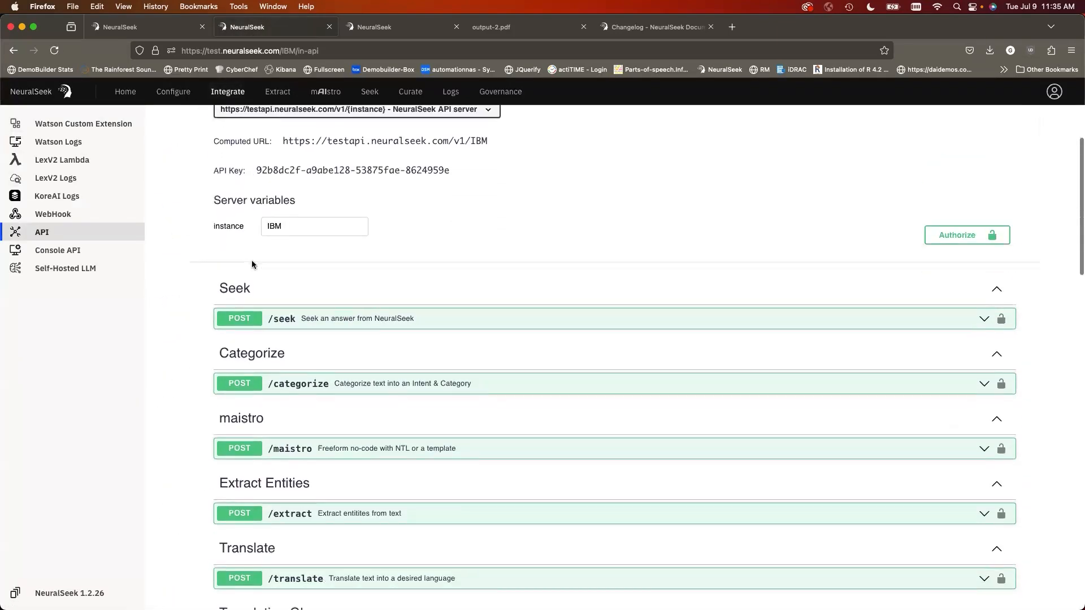
click(319, 318)
scroll(310, 339, down, 5)
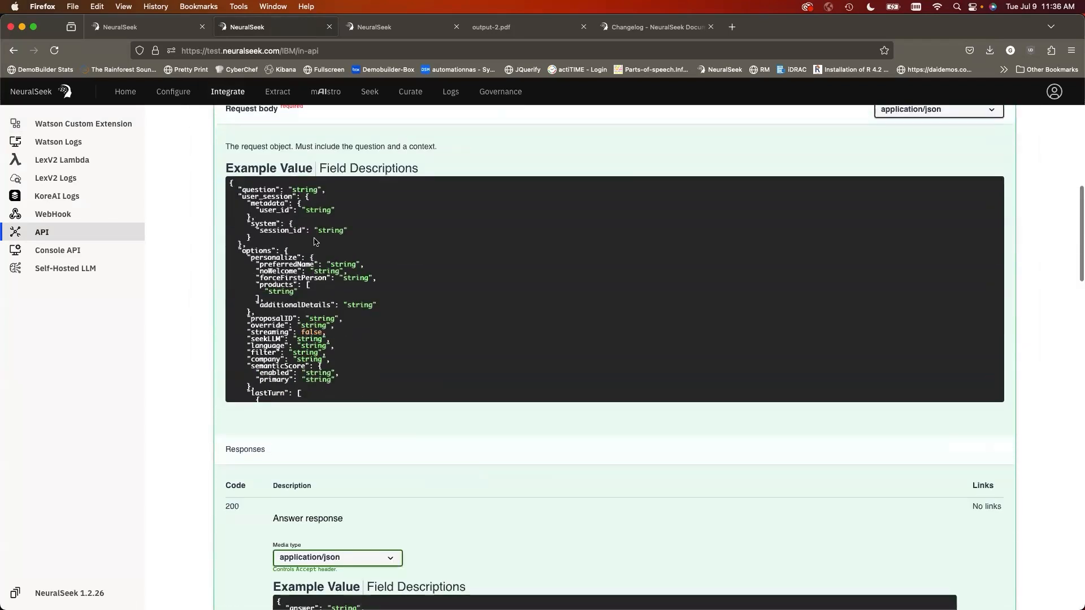
double_click(266, 318)
double_click(326, 318)
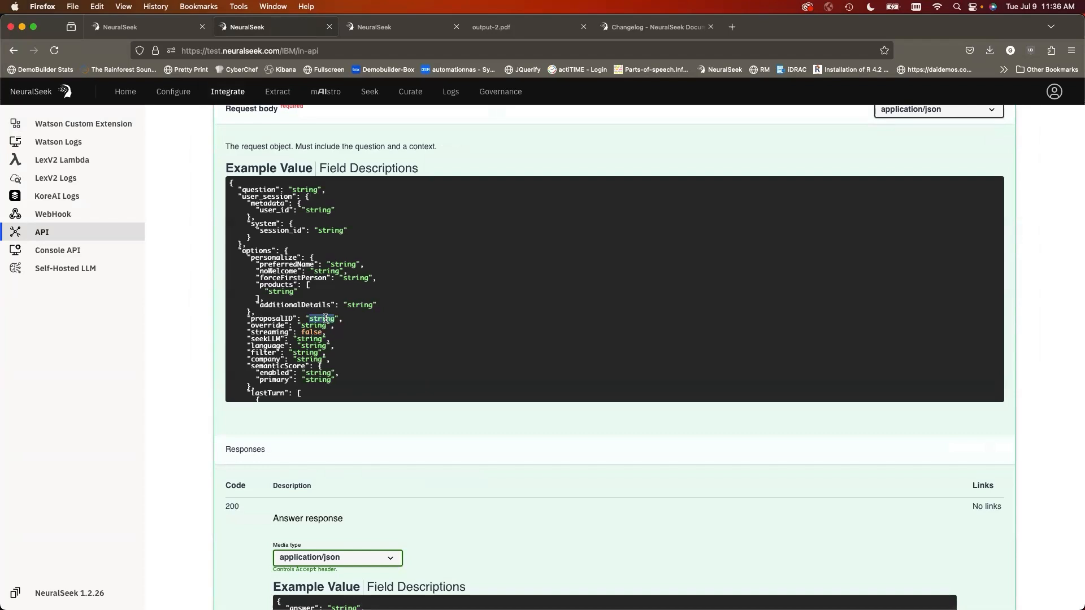
- Open the configuration page in a new tab and highlight the "Swap to llama3" proposal ID in the change log
right_click(168, 95)
click(190, 104)
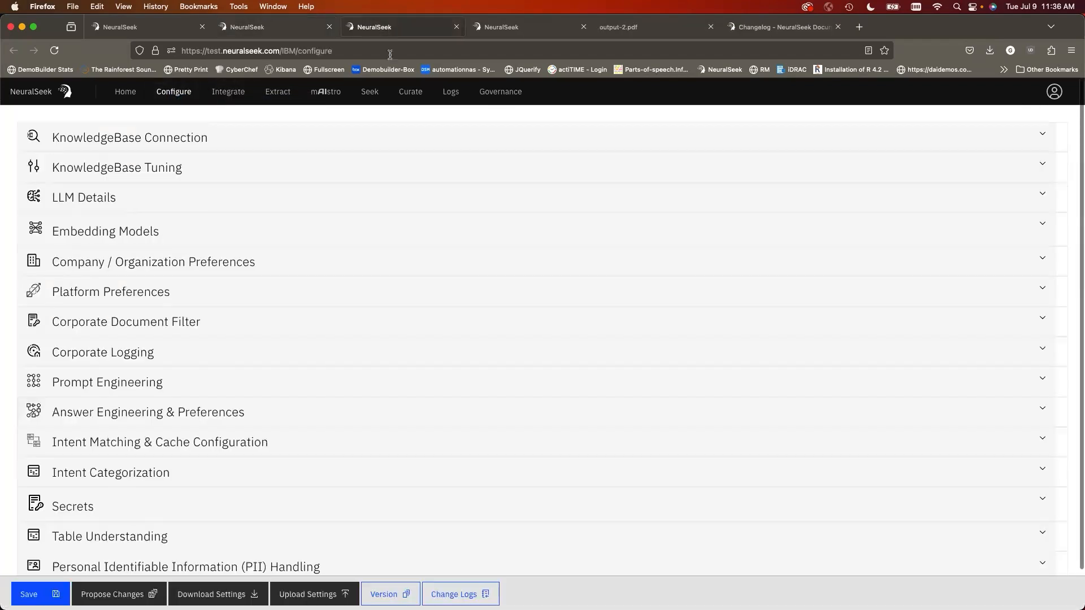
click(459, 594)
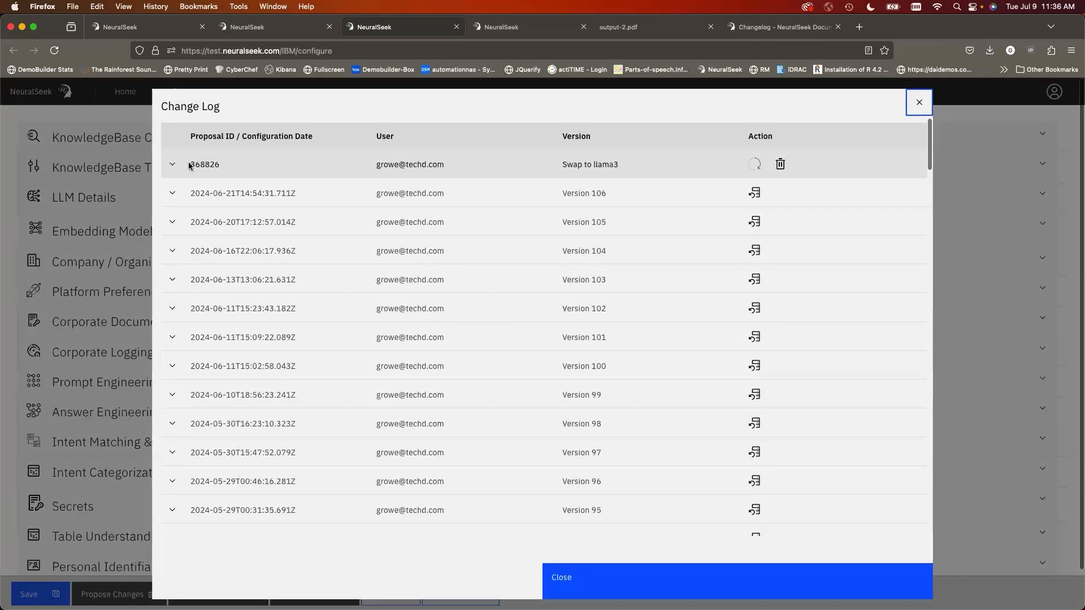
drag(190, 165, 241, 165)
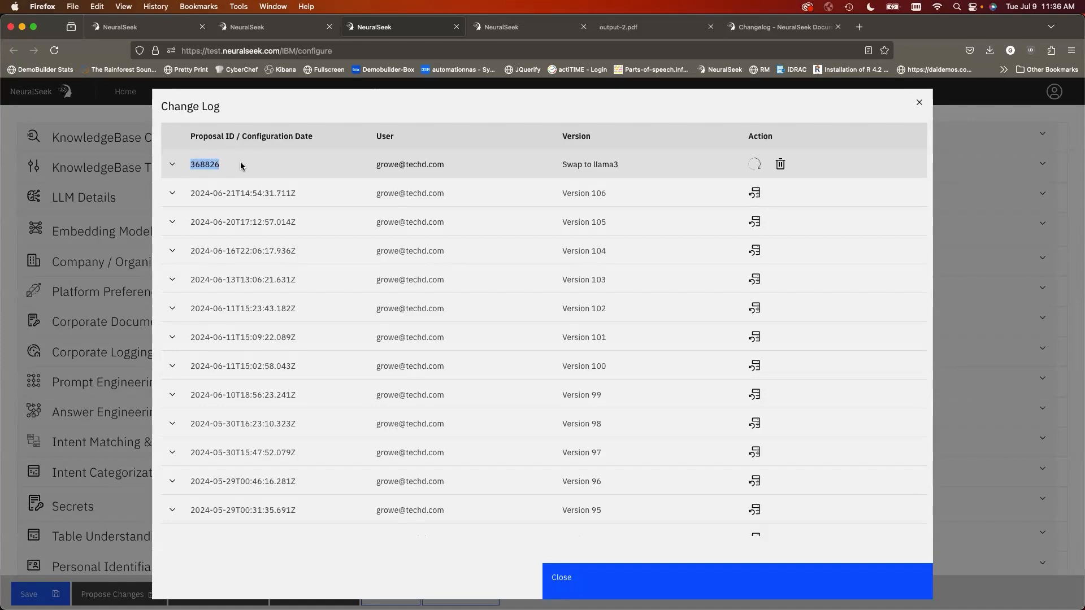
click(920, 102)
- Try the Very Verbose answer setting in Answer Engineering & Preferences and restore the previous verbosity level
scroll(584, 298, down, 2)
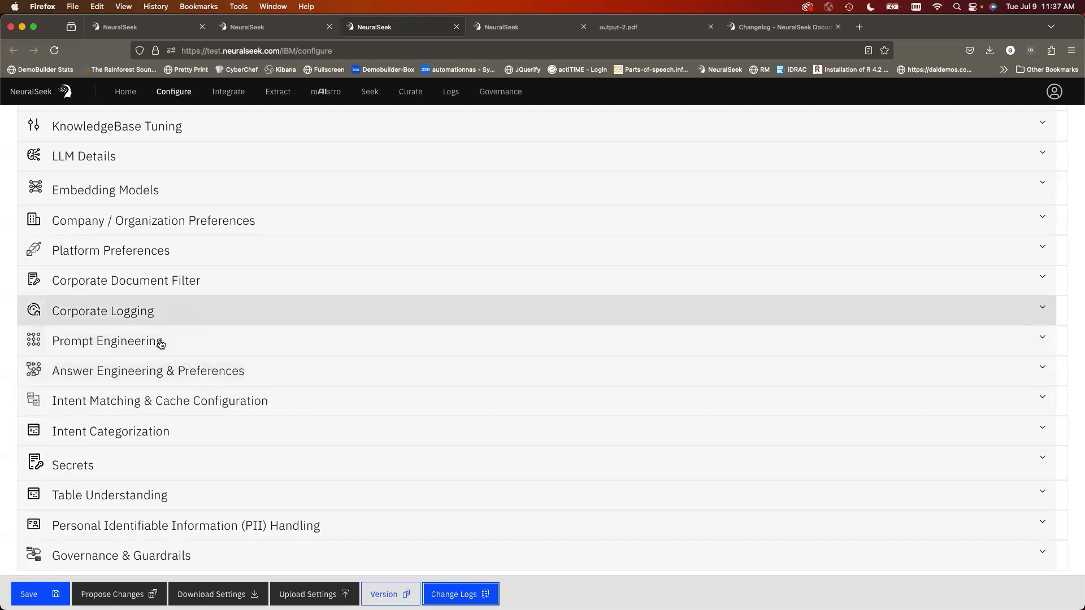
click(164, 377)
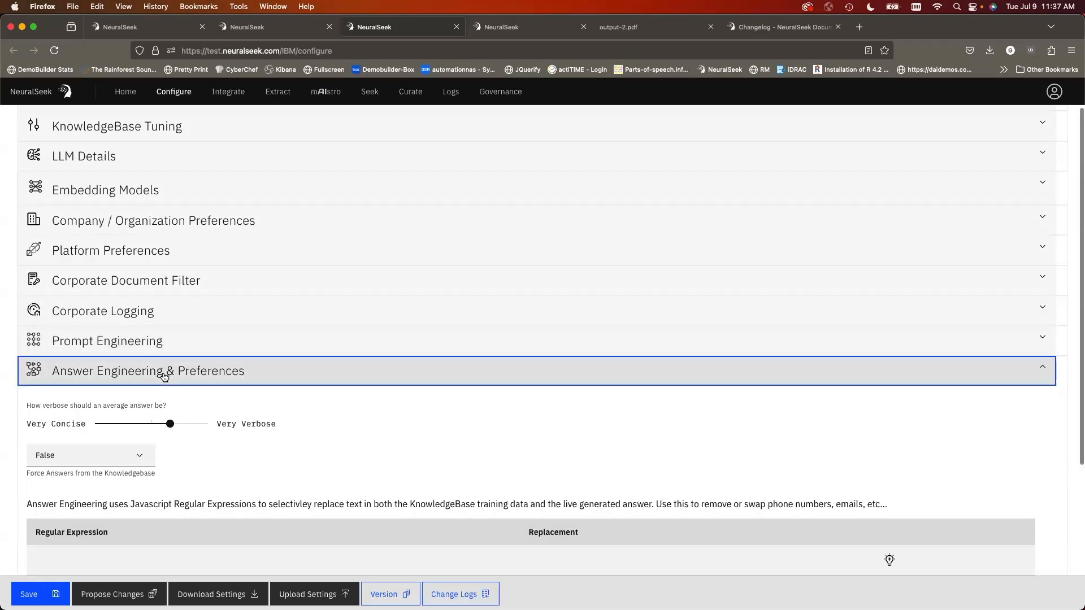
scroll(163, 374, down, 2)
drag(171, 335, 218, 336)
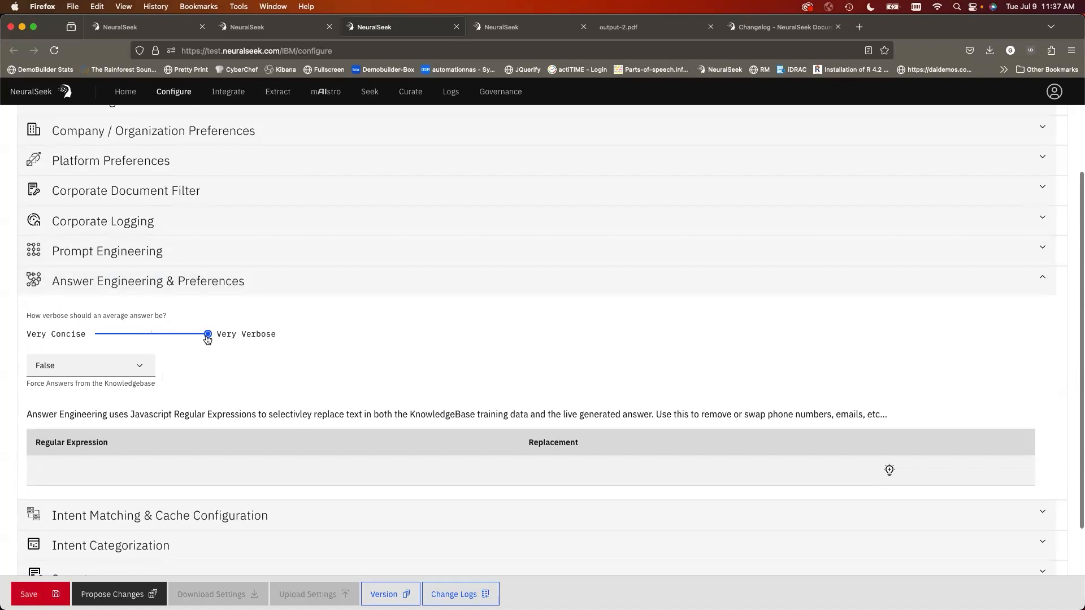
drag(208, 334, 169, 337)
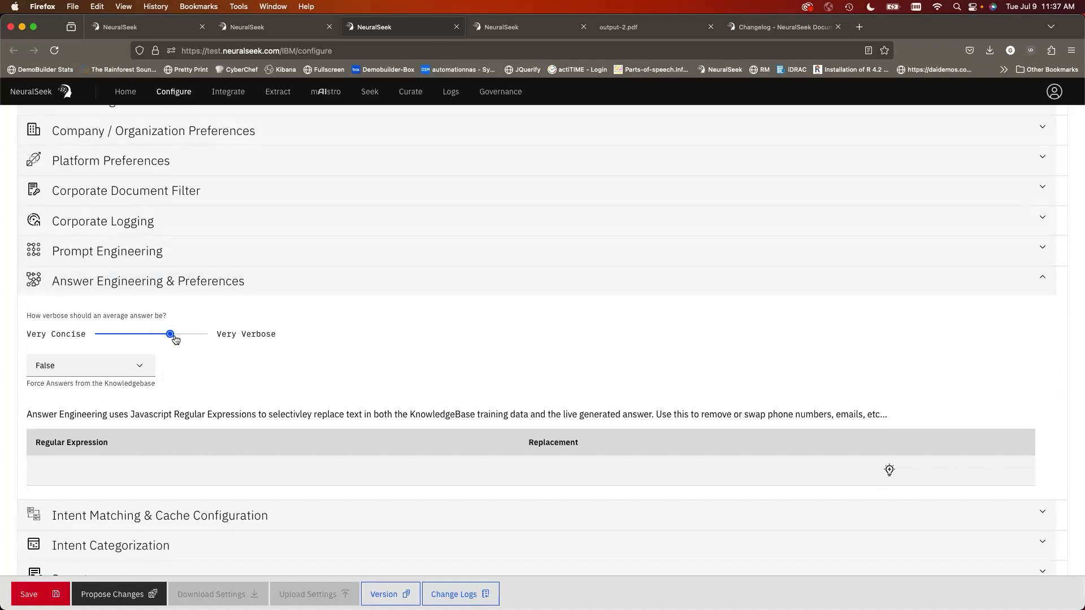
- Open Seek Weight Tuning from the Prompt Engineering settings and accept the last warning
scroll(175, 339, up, 2)
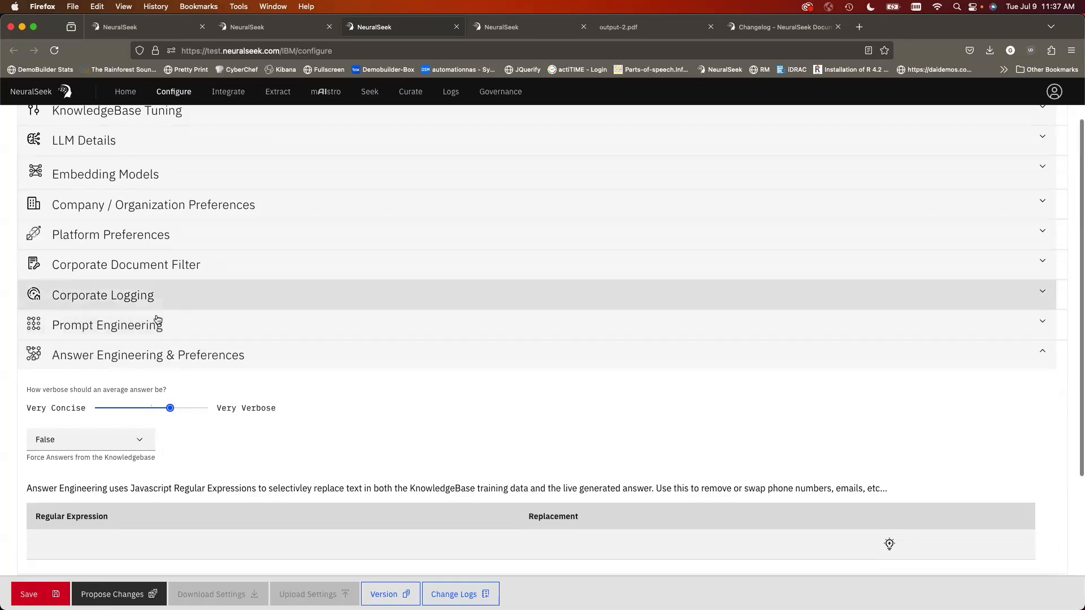
click(161, 324)
scroll(174, 306, down, 5)
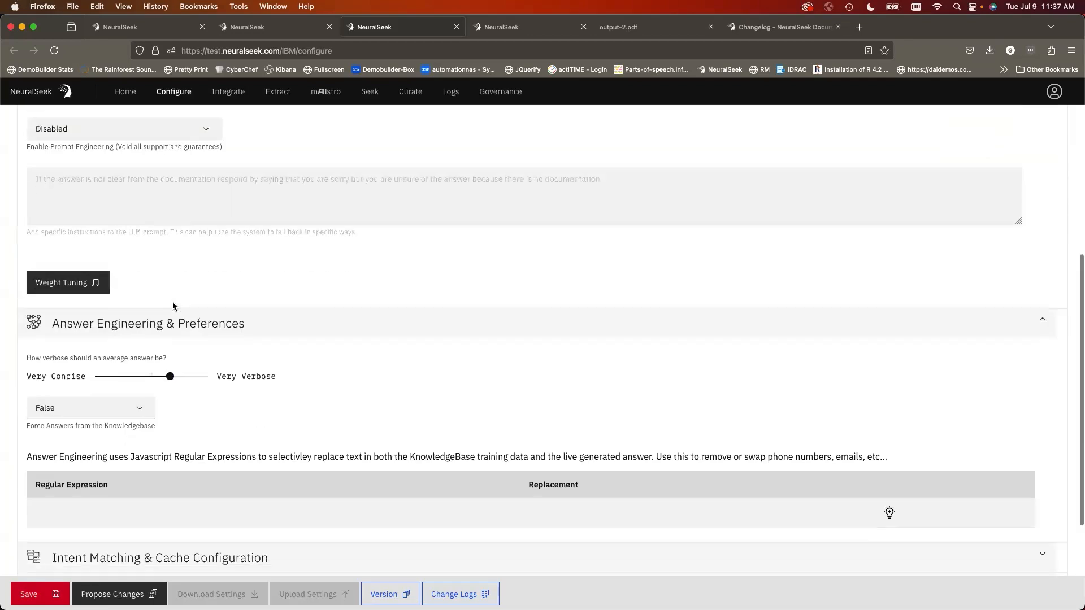
click(85, 284)
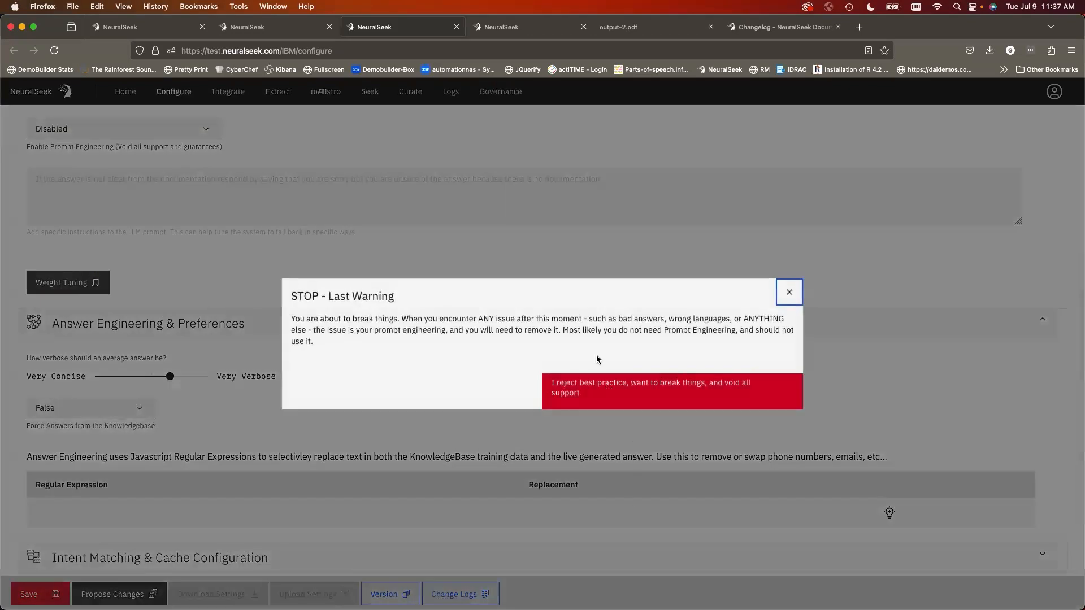
click(582, 396)
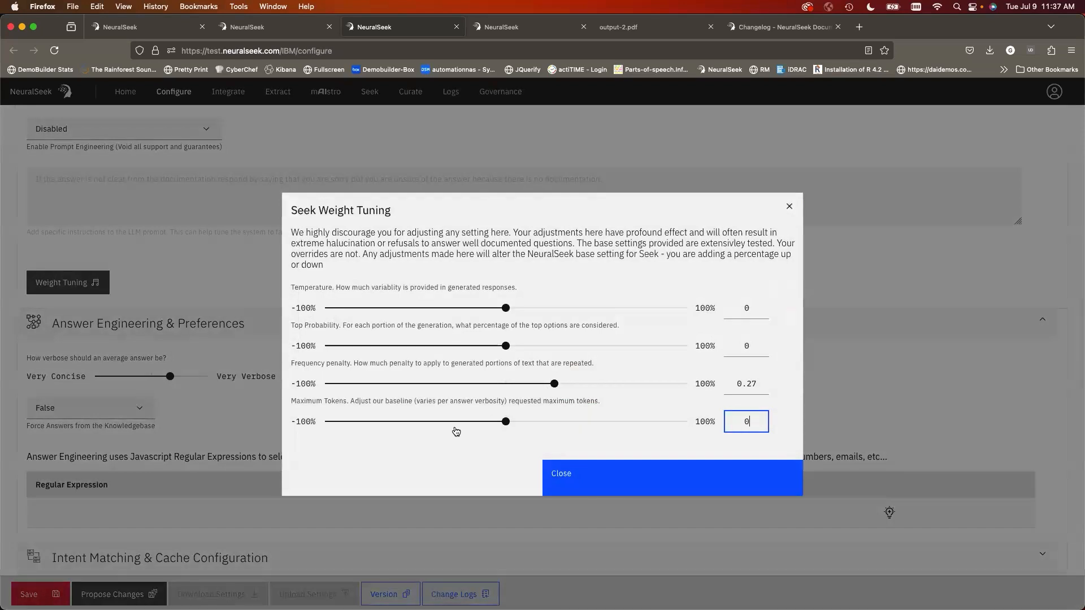
- Try Maximum Tokens weights of about 0.29 and 0.69, and lower the weight to about -0.42
drag(506, 422, 559, 429)
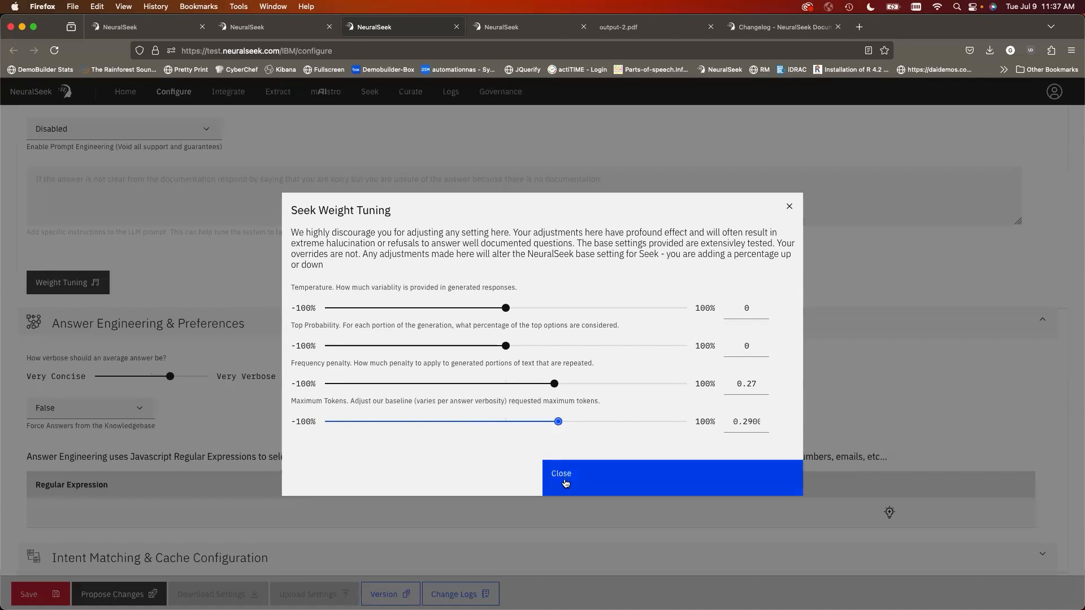
drag(558, 425, 631, 425)
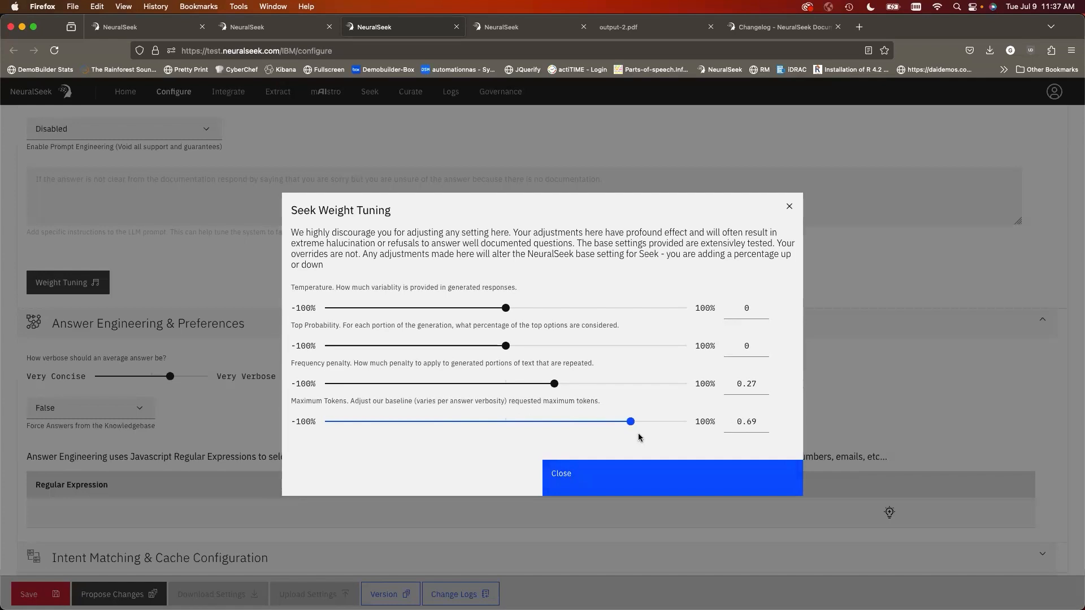
click(610, 424)
click(431, 421)
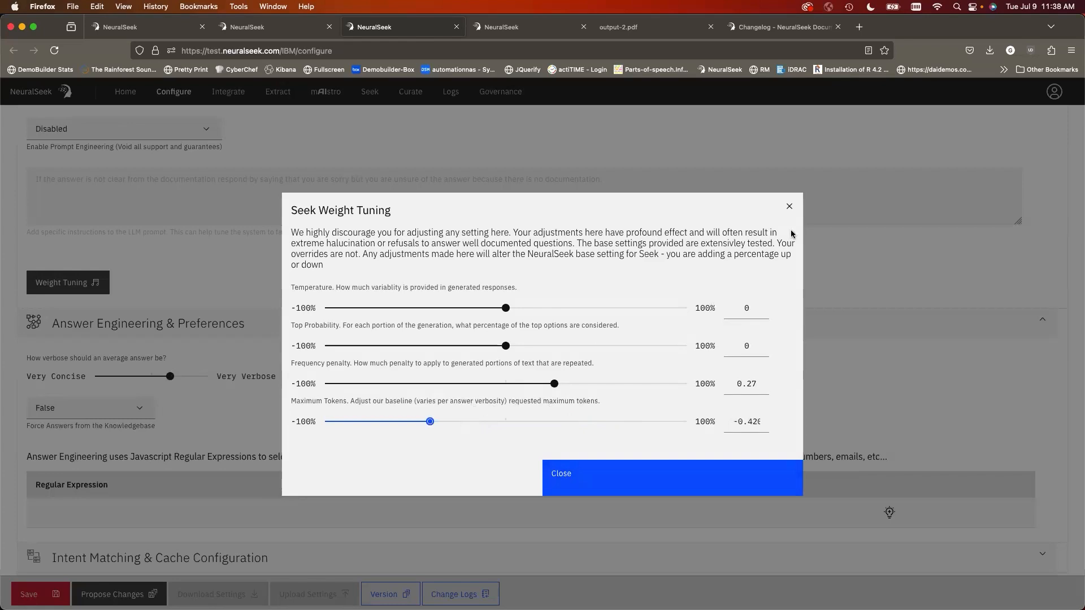
- Close Seek Weight Tuning and collapse the Prompt Engineering and Answer Engineering & Preferences sections
click(789, 207)
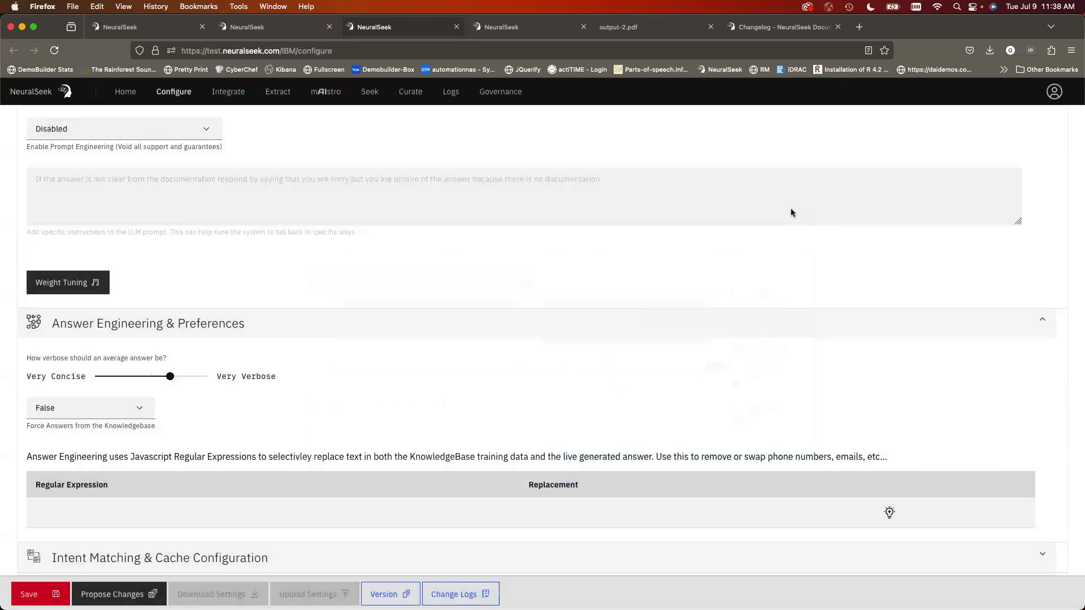
scroll(428, 407, down, 2)
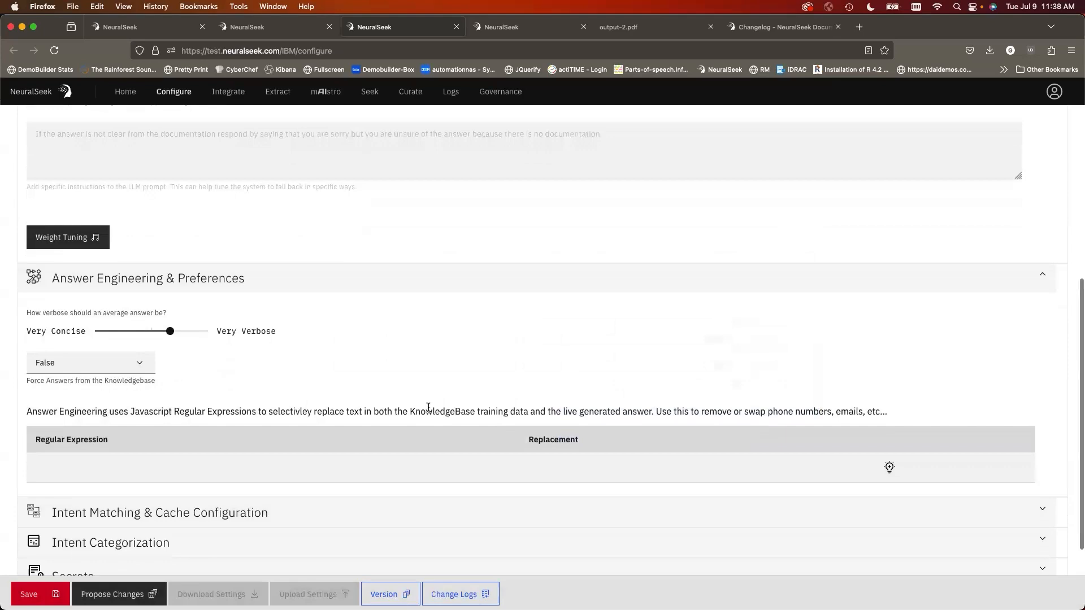
scroll(428, 407, up, 7)
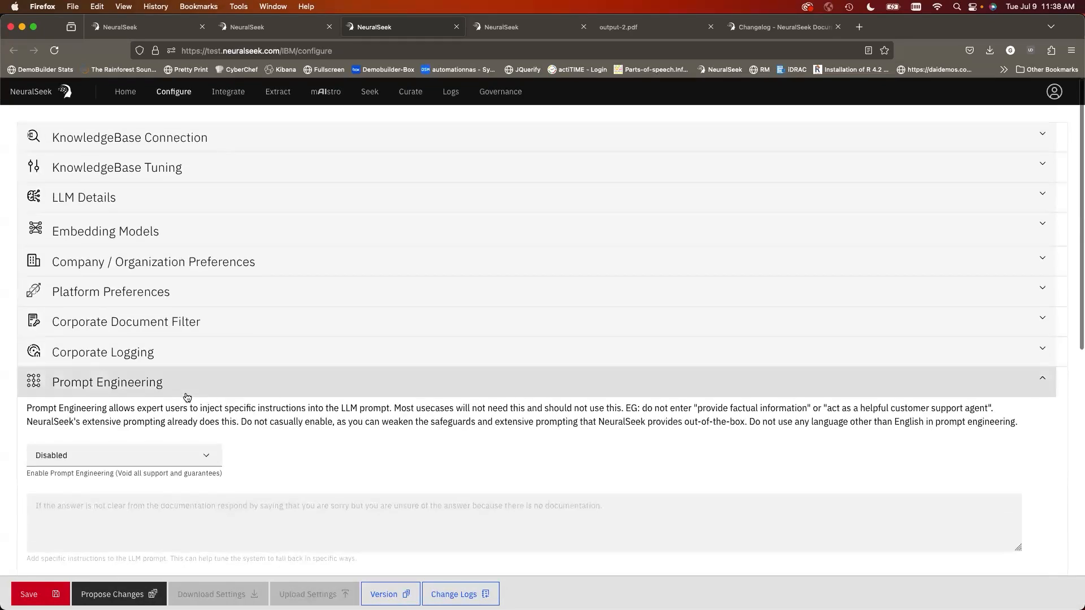
click(186, 394)
click(151, 414)
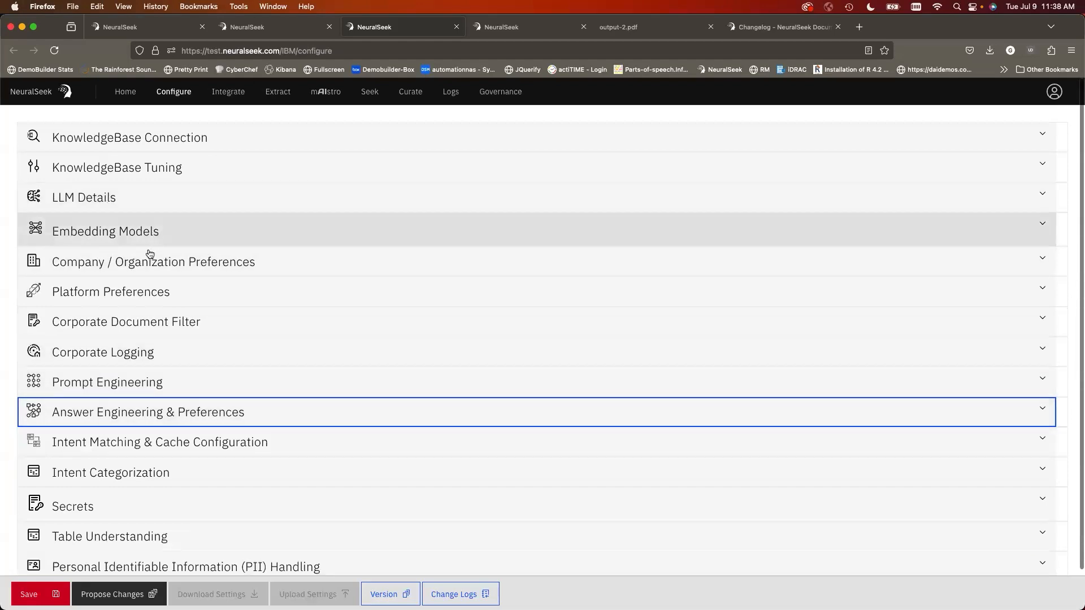
- Examine the configured models and their enabled functions in LLM Details, including the connection info for GPT3.5
click(125, 197)
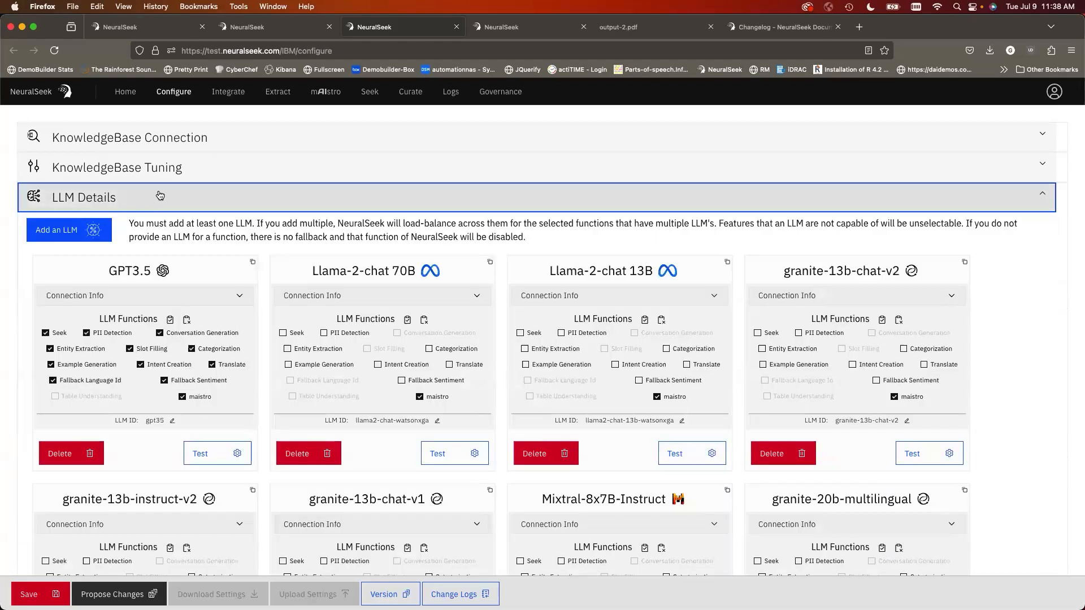
scroll(362, 405, down, 8)
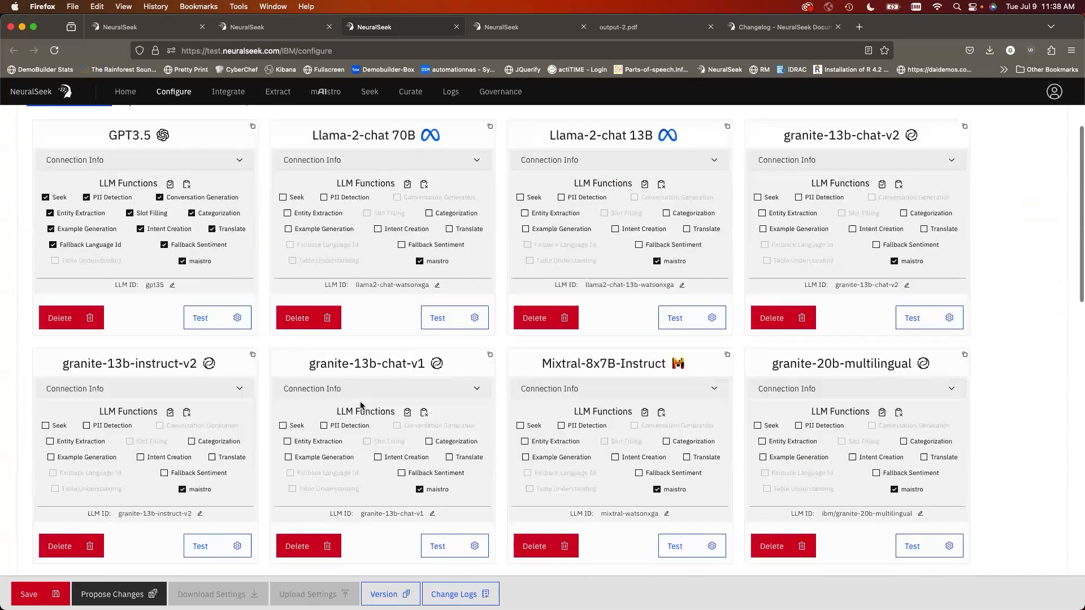
scroll(360, 405, down, 4)
scroll(361, 406, up, 8)
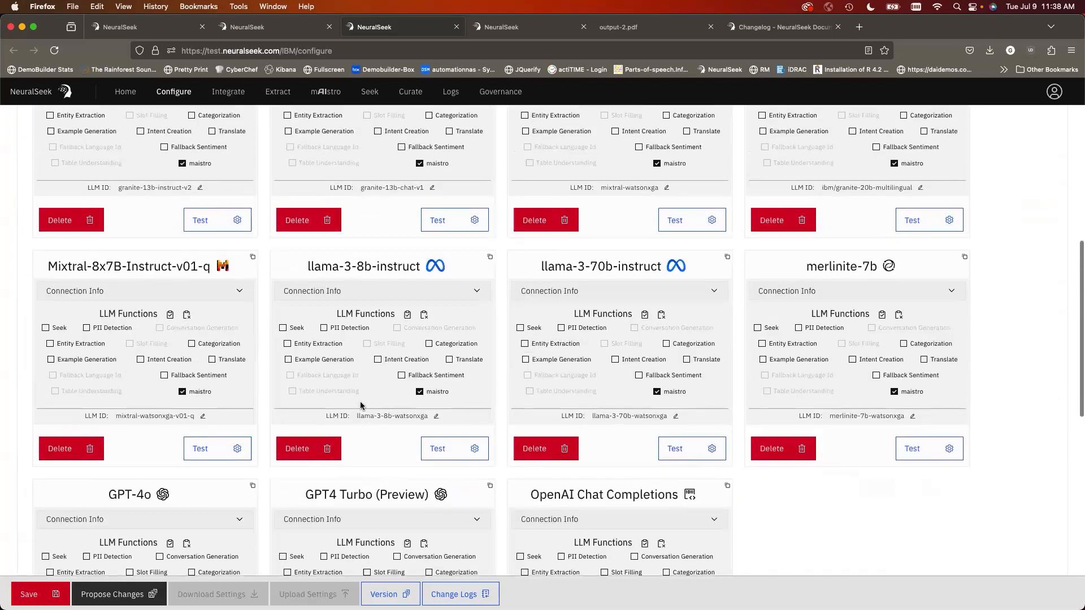
scroll(360, 405, up, 2)
scroll(360, 405, down, 3)
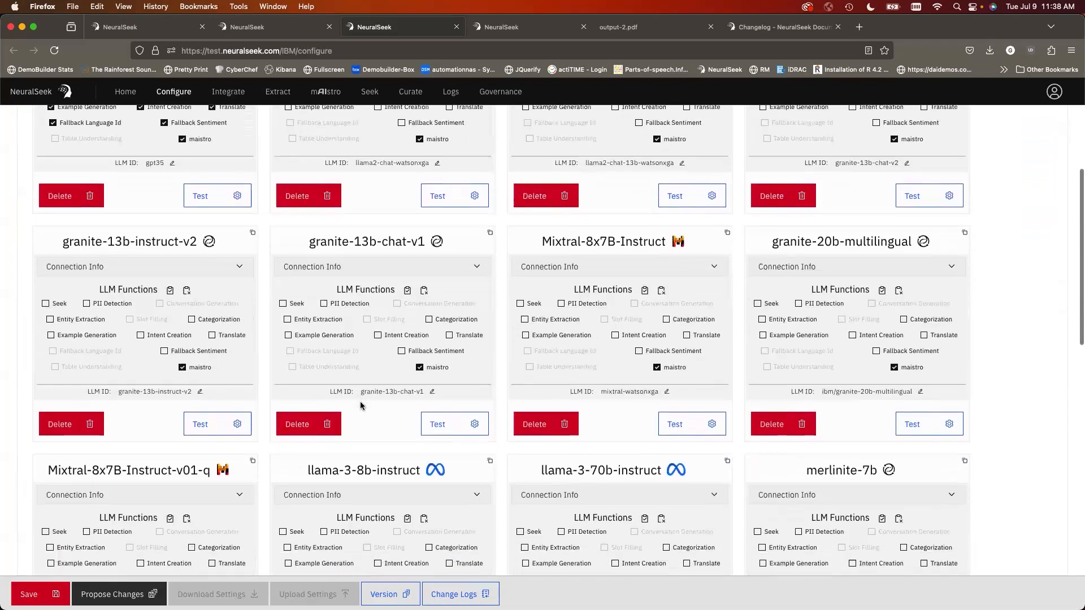
scroll(361, 404, up, 3)
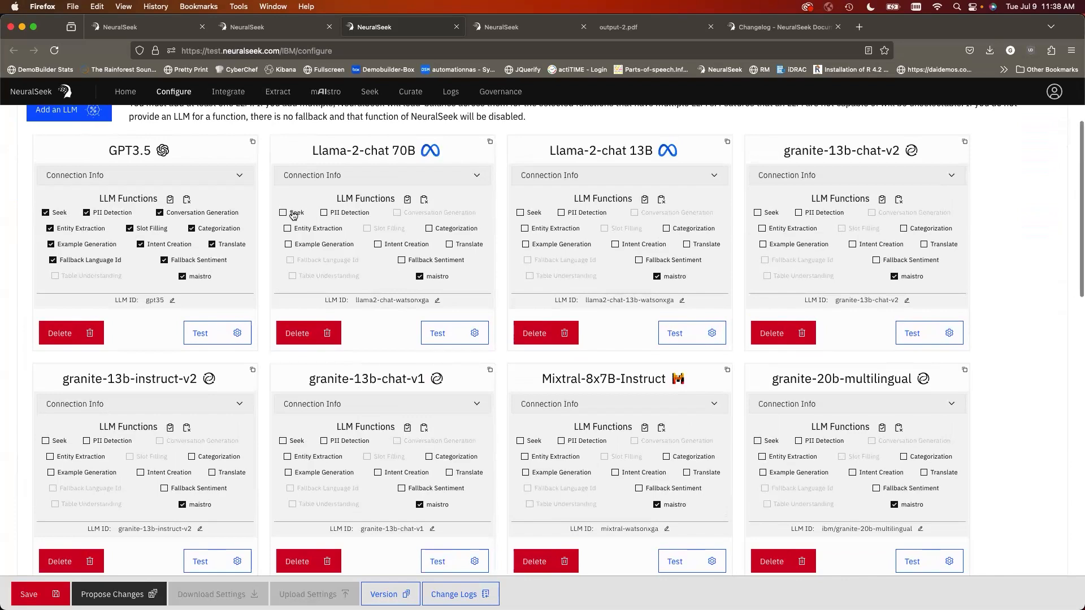
scroll(293, 215, down, 3)
scroll(293, 215, up, 5)
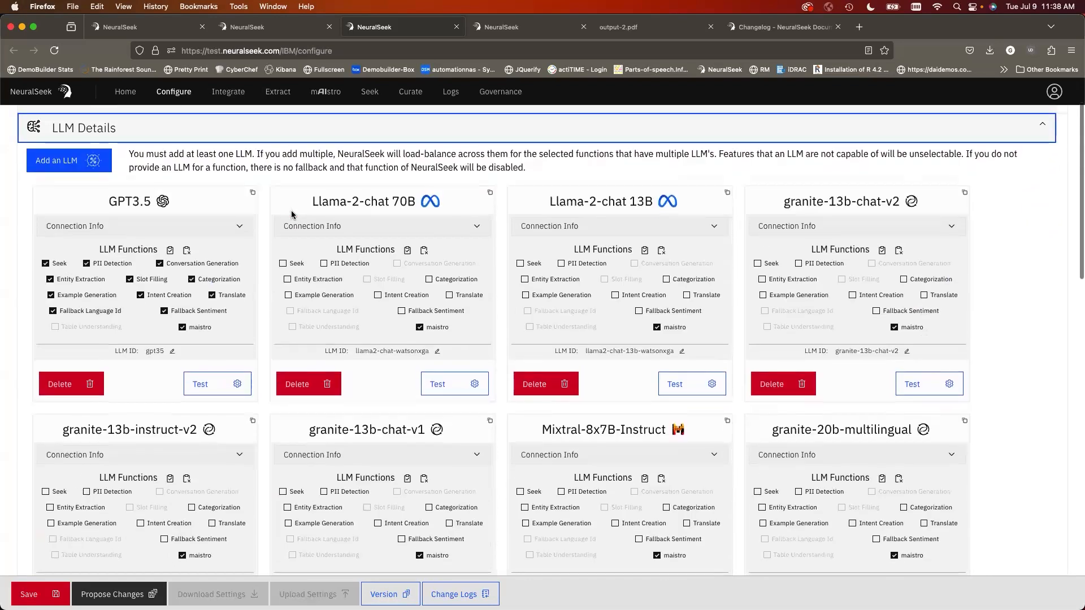
click(240, 229)
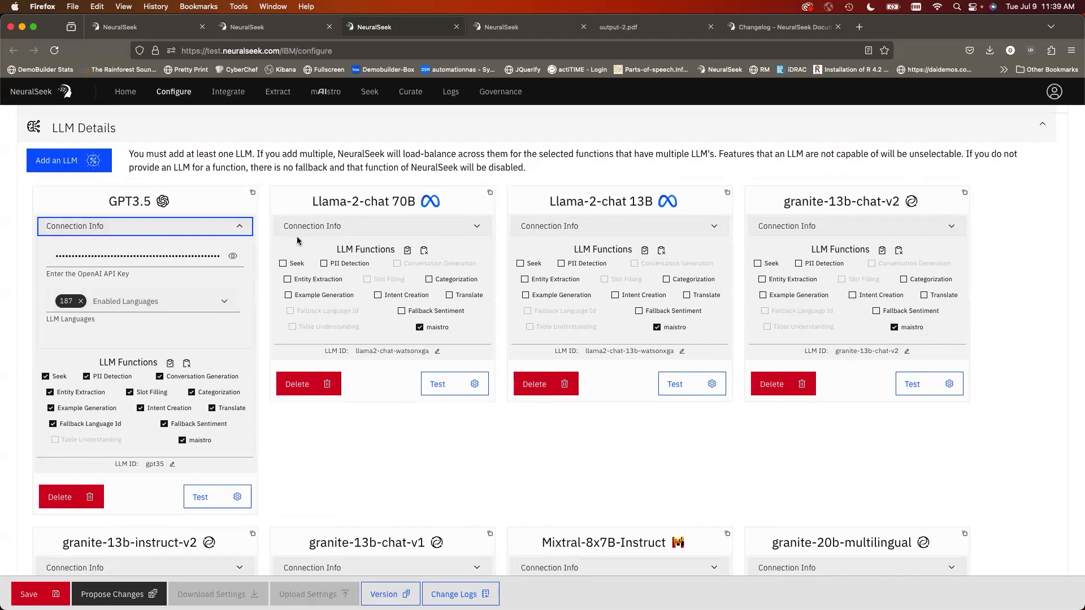
- Try enabling the Seek function for Llama-2-chat 70B and Llama-2-chat 13B, and clear both selections
click(283, 263)
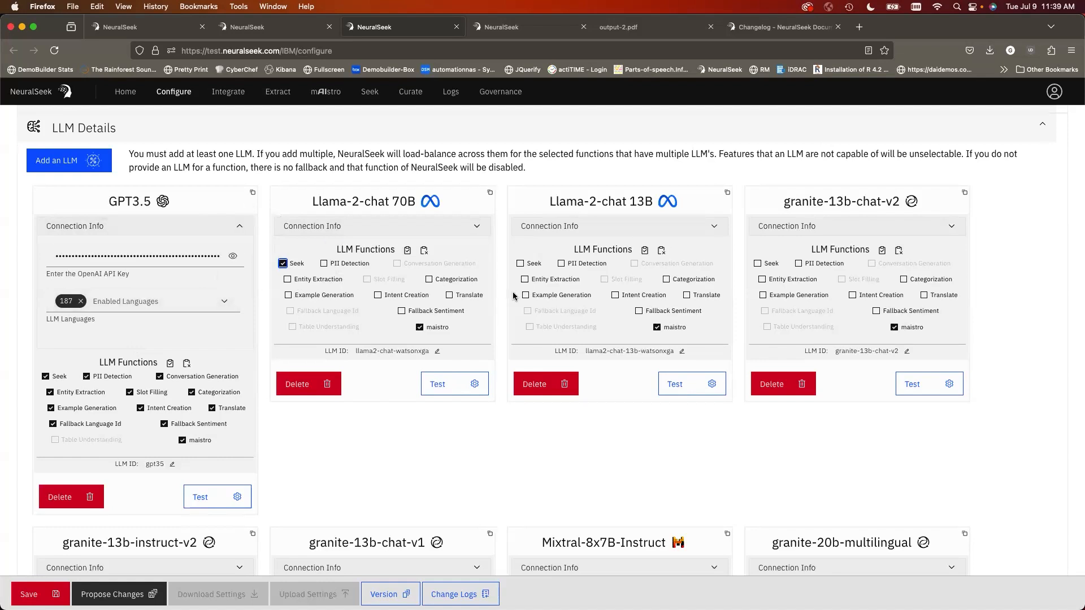
click(519, 263)
click(521, 265)
click(284, 265)
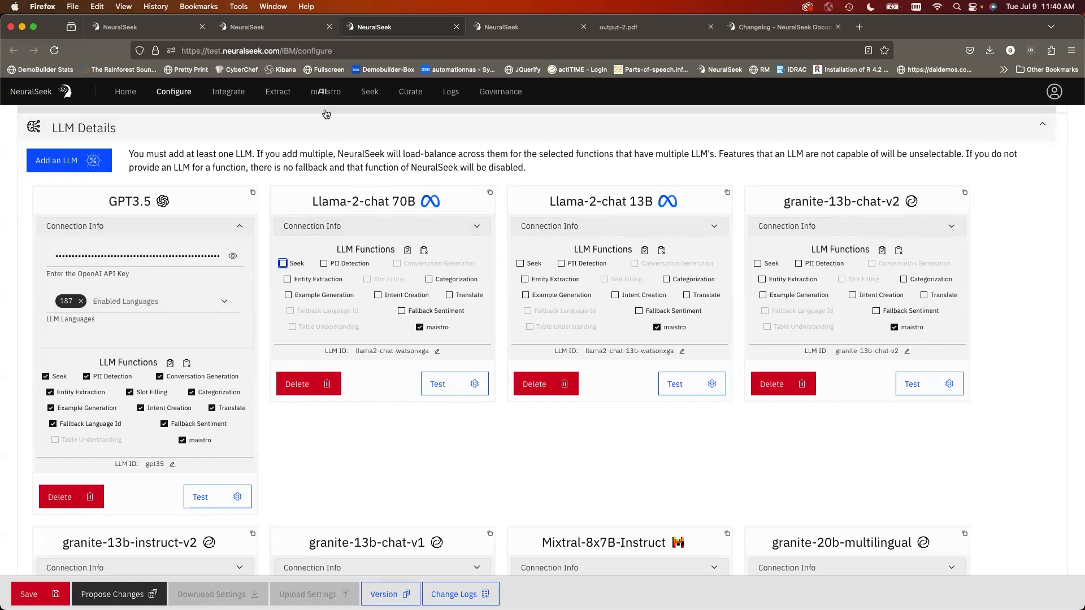
- In Curate, replace the auto-generated examples of the Other-integrate_qualitystage_turbonomic intent with newly generated ones and show them
click(413, 97)
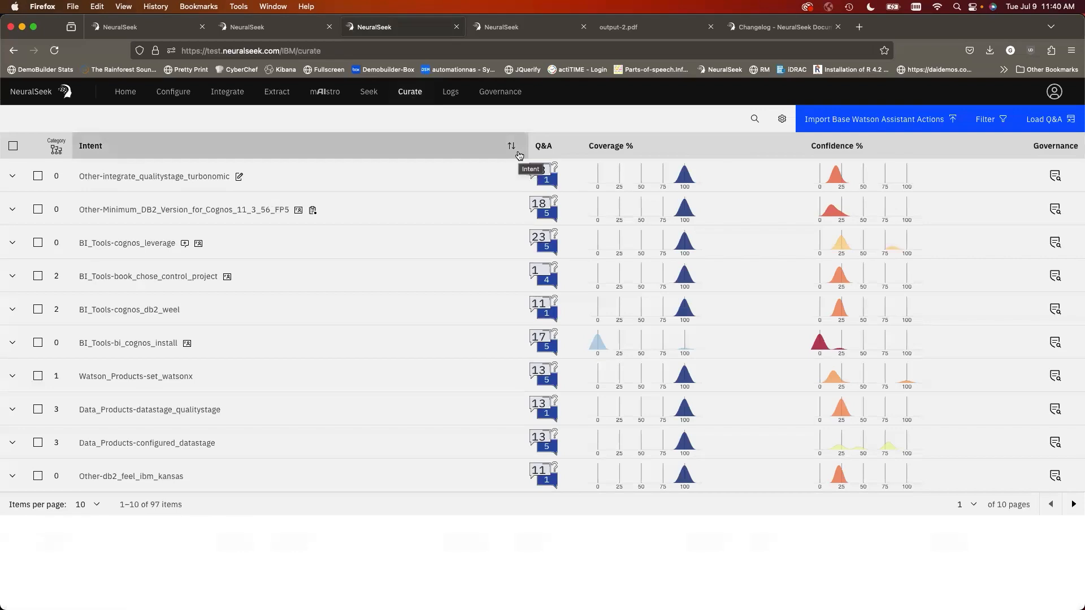
click(12, 177)
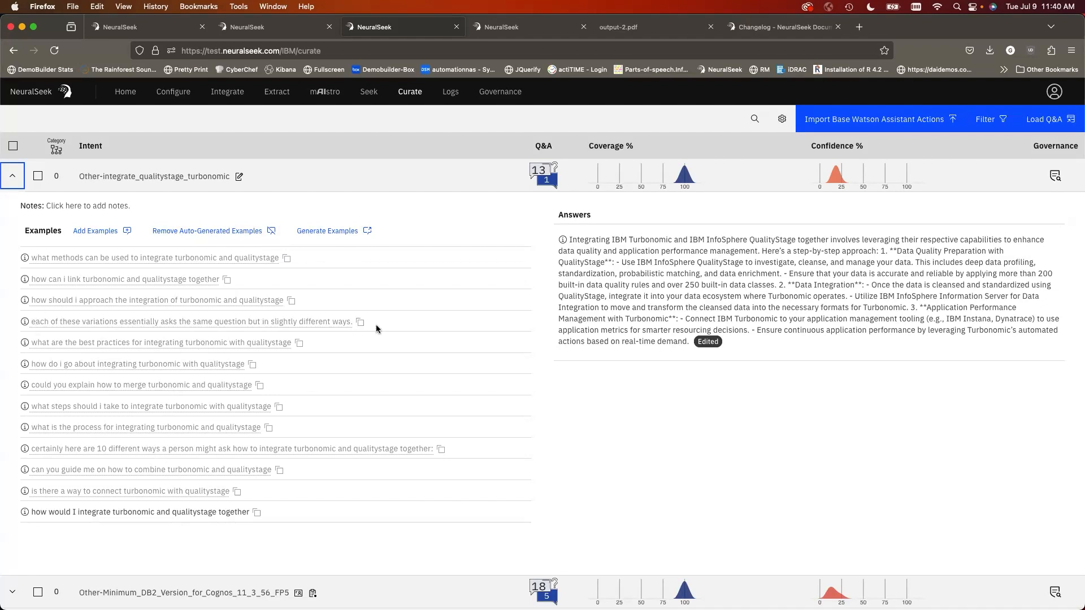
click(241, 240)
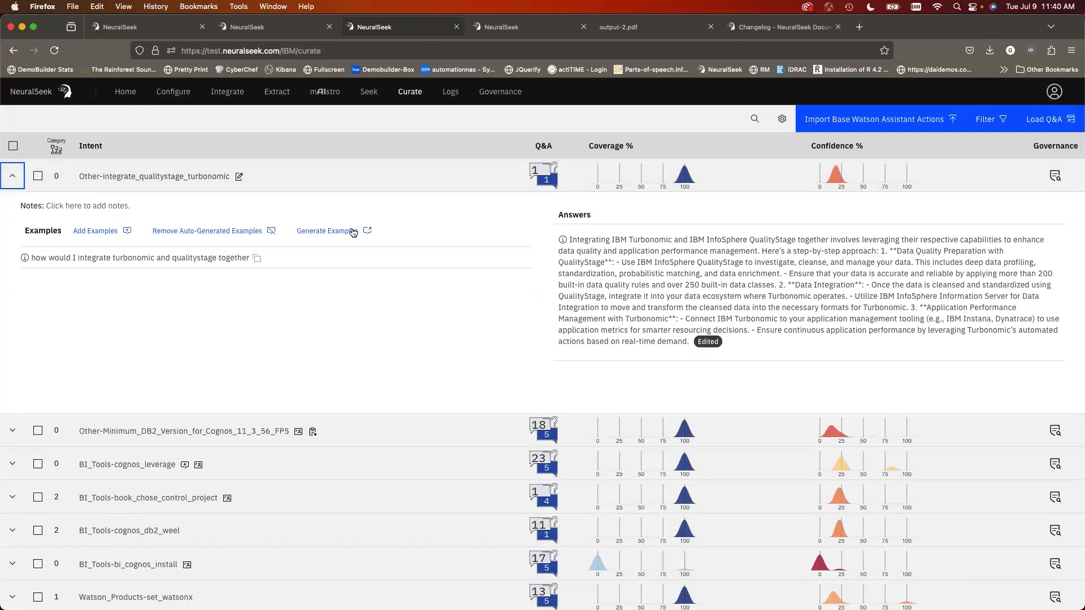
click(338, 235)
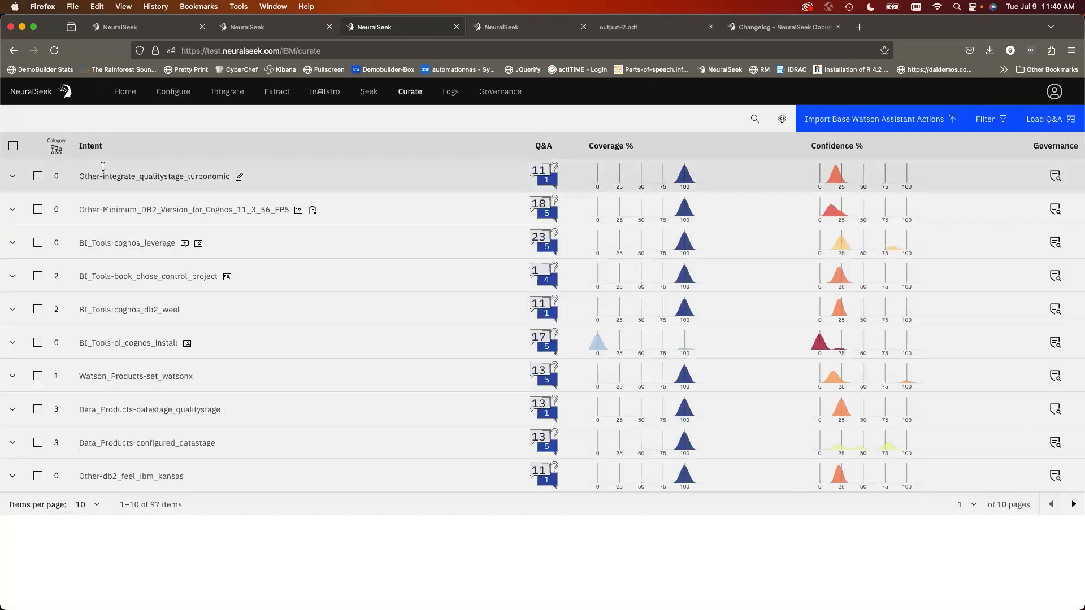
click(12, 175)
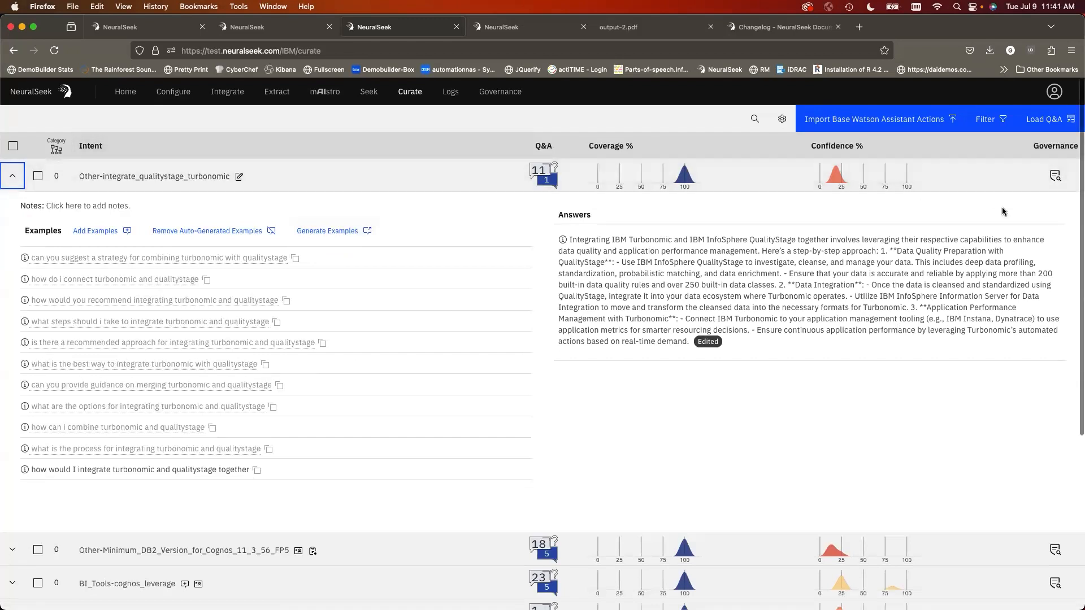
- Open Governance for the Other-integrate_qualitystage_turbonomic intent and view its date range options, Semantic Insights and Documentation Insights
click(1054, 178)
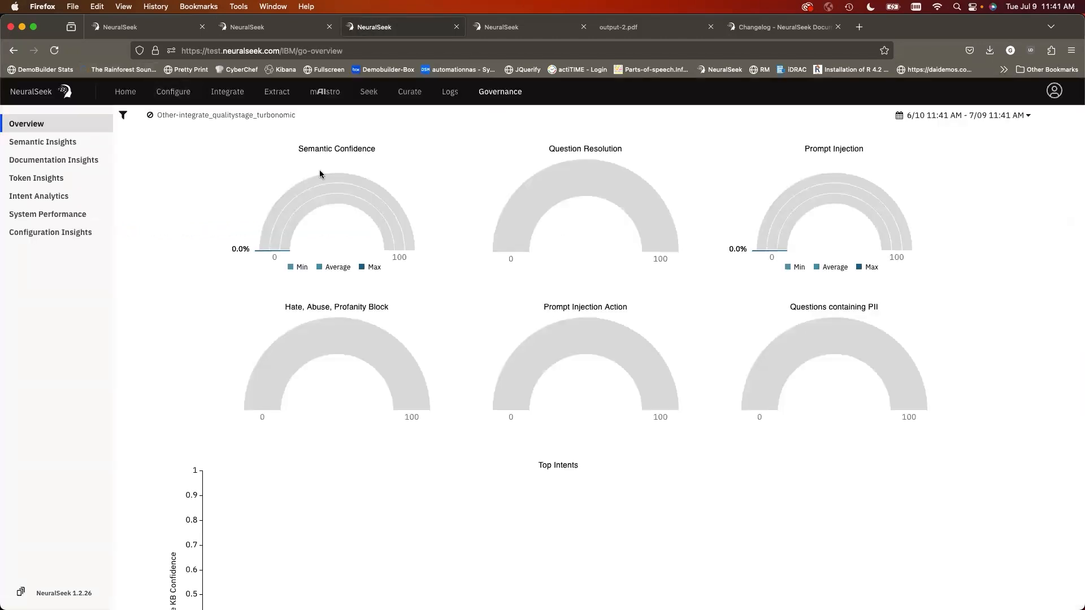
click(904, 119)
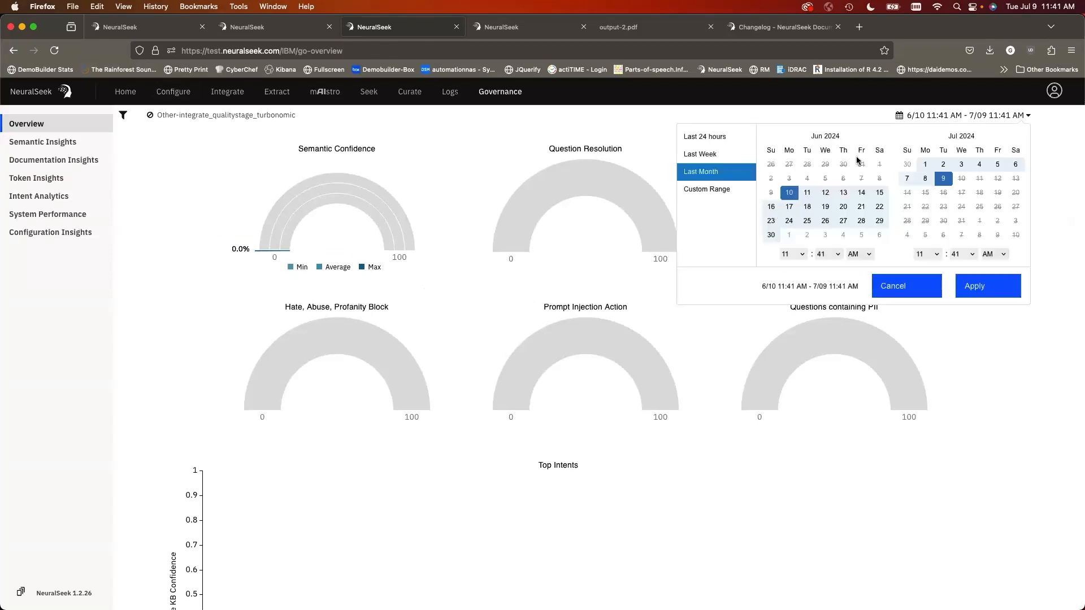
click(672, 128)
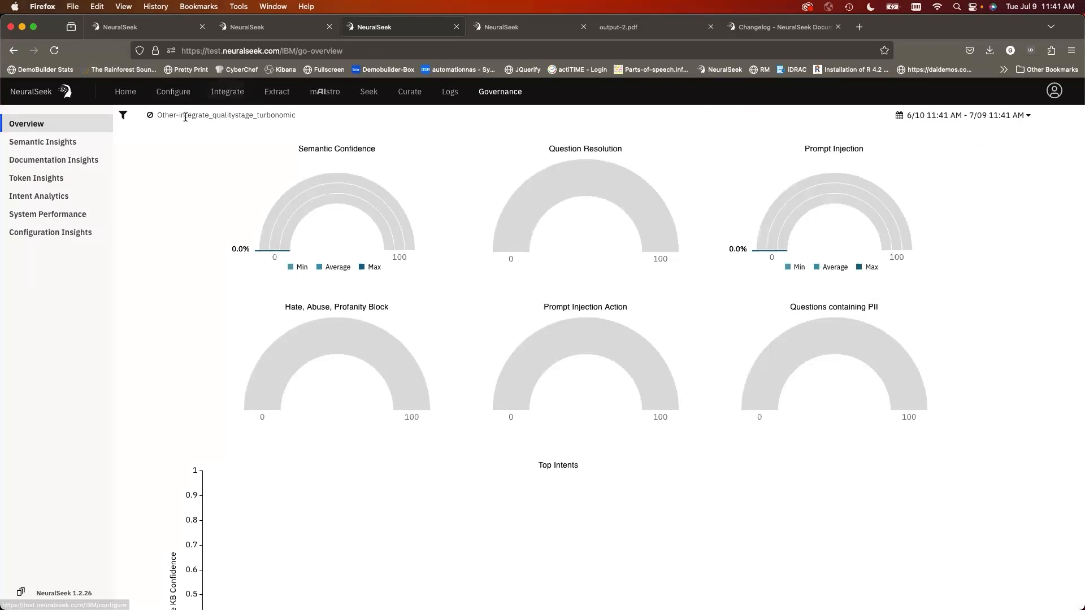
click(53, 143)
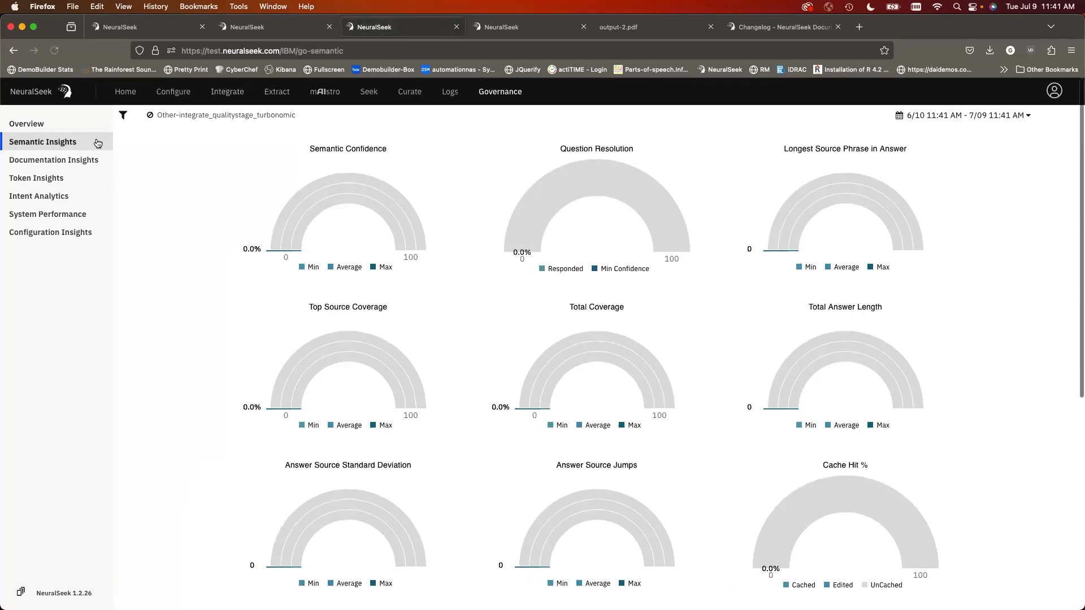
click(59, 162)
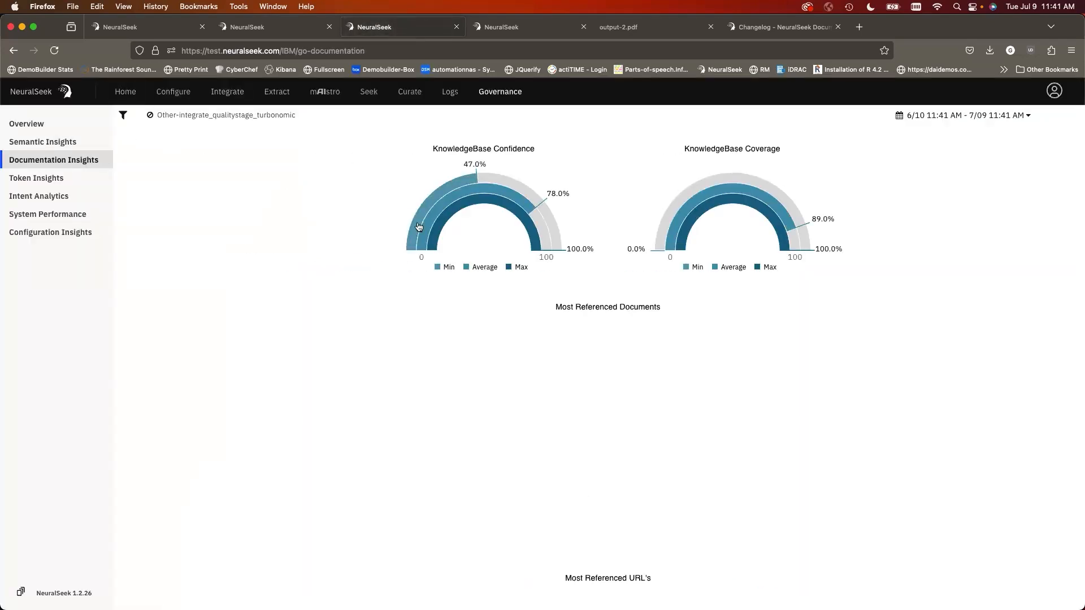
- Clear the intent filter in Documentation Insights and try filtering by the Data Products category
click(150, 115)
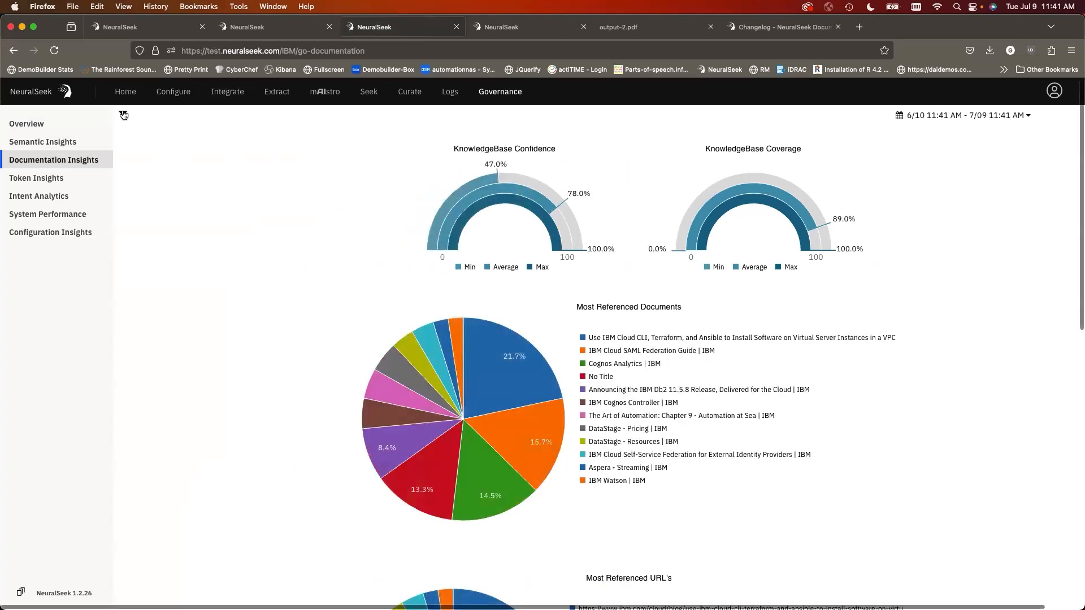
click(123, 115)
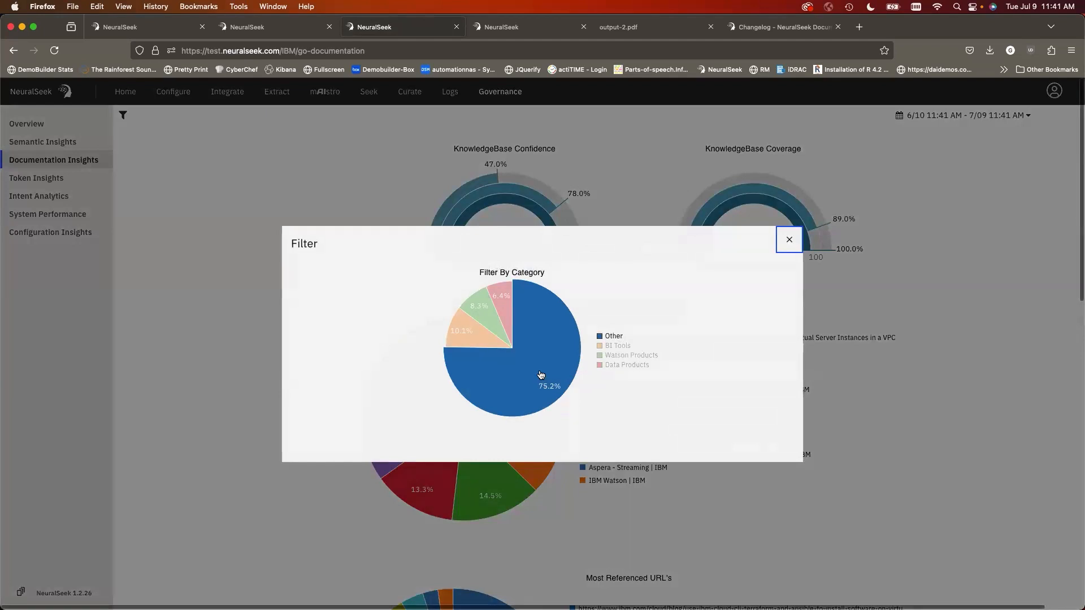
click(506, 298)
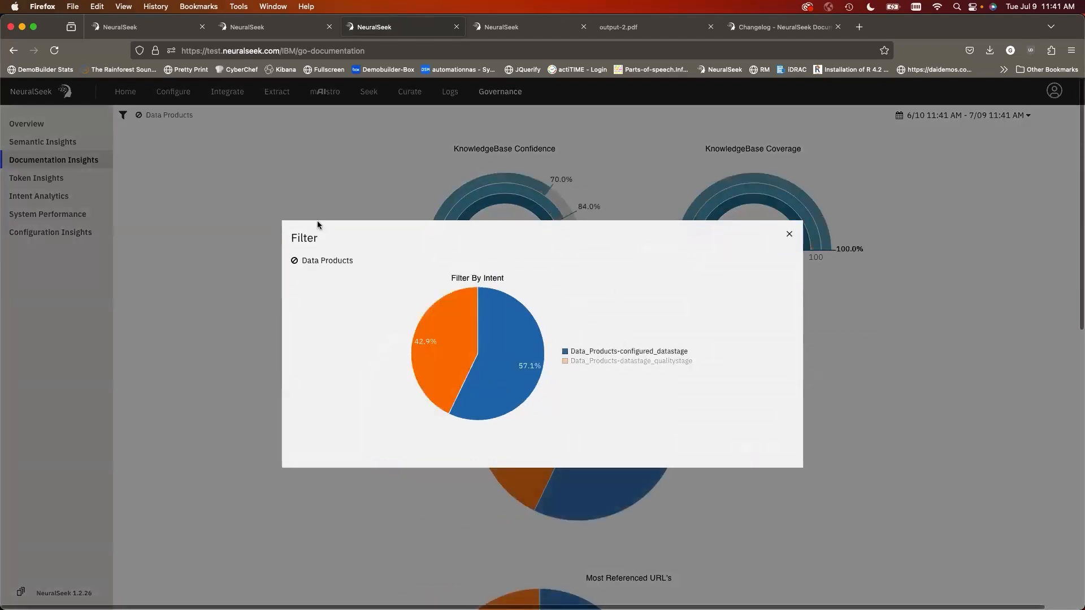
click(295, 261)
- Filter Documentation Insights by the BI Tools category and the BI_Tools-cognos_leverage intent
click(460, 335)
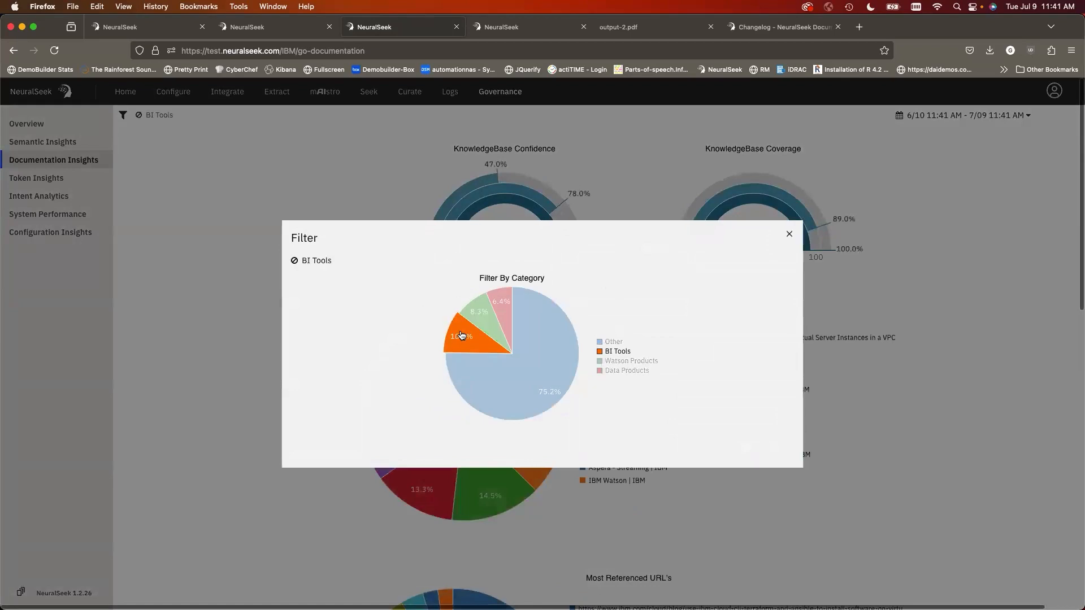
click(621, 359)
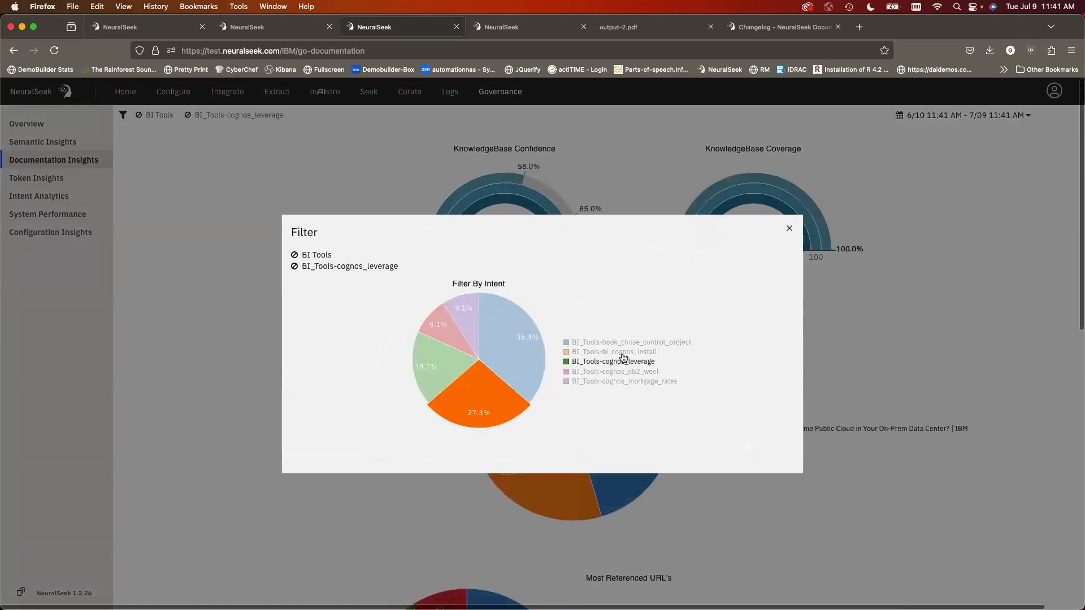
click(942, 322)
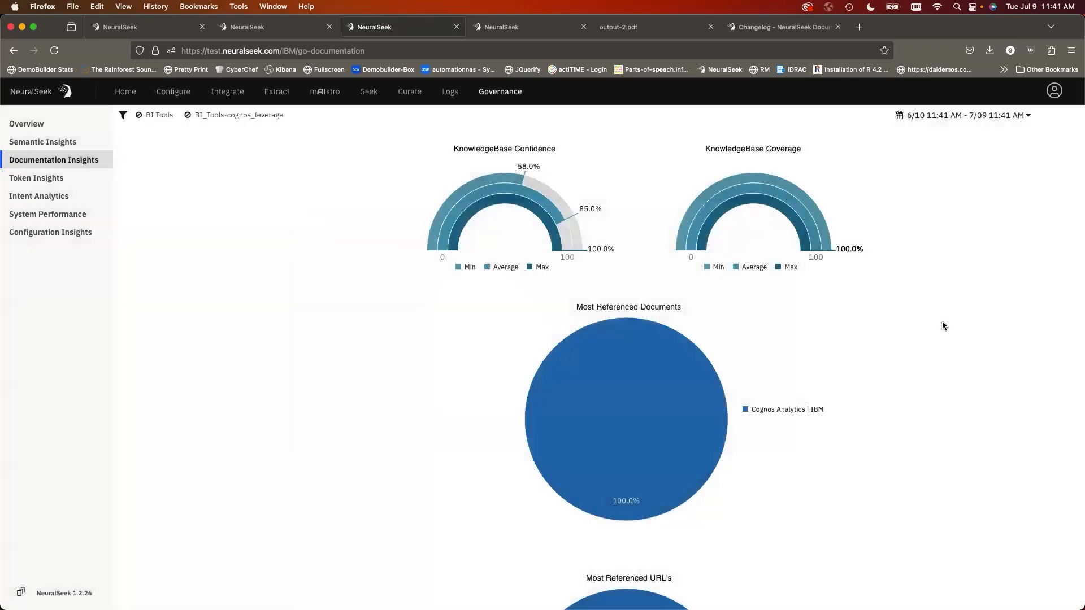
- View the page behind the most referenced URL for the filtered intent and review the Documentation Insights charts
scroll(942, 321, down, 5)
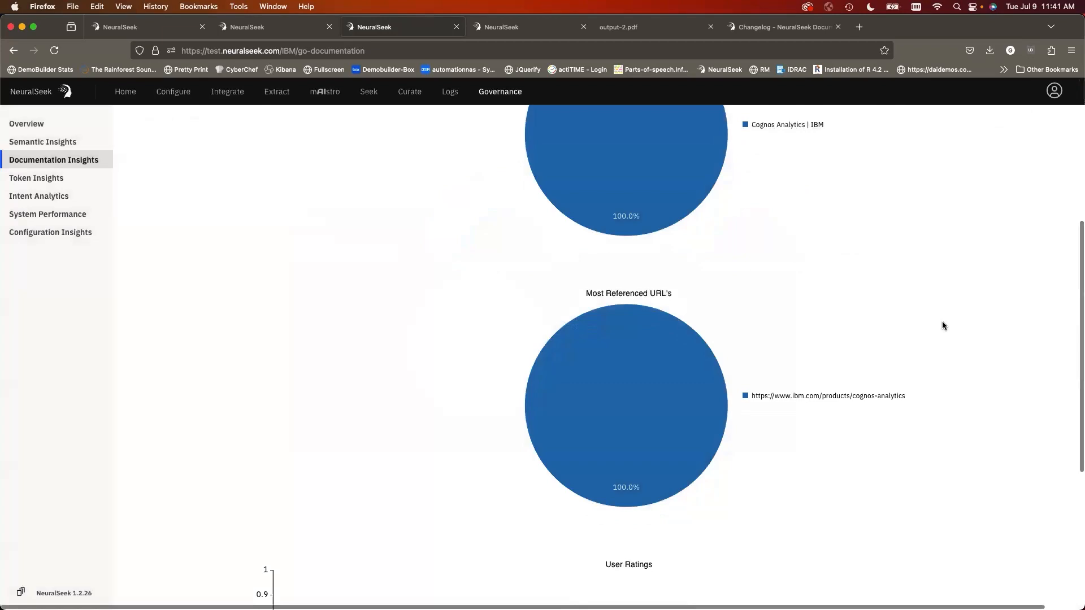
click(813, 396)
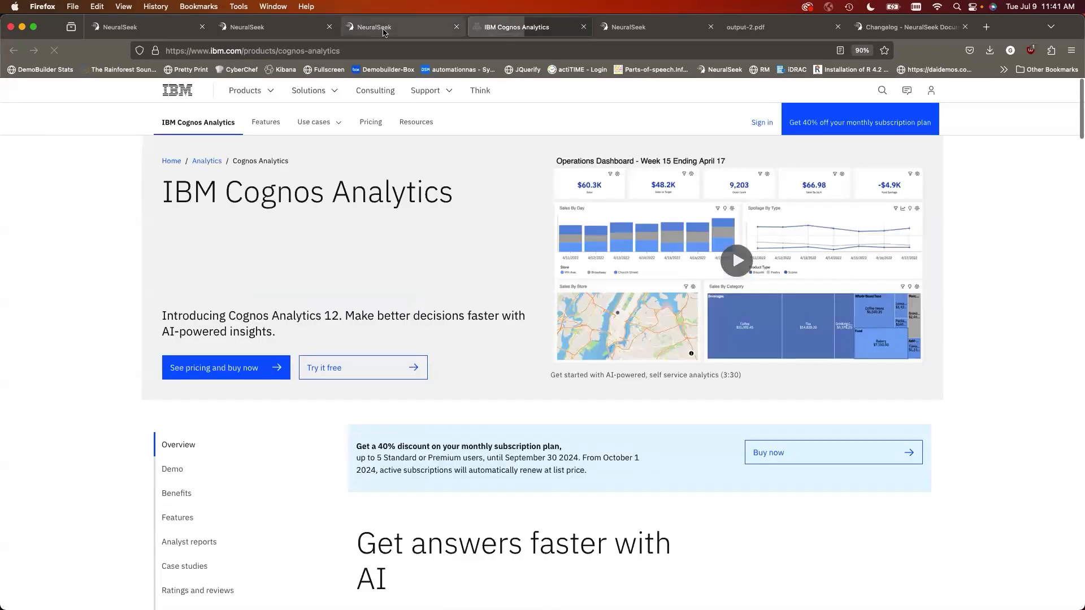
click(392, 28)
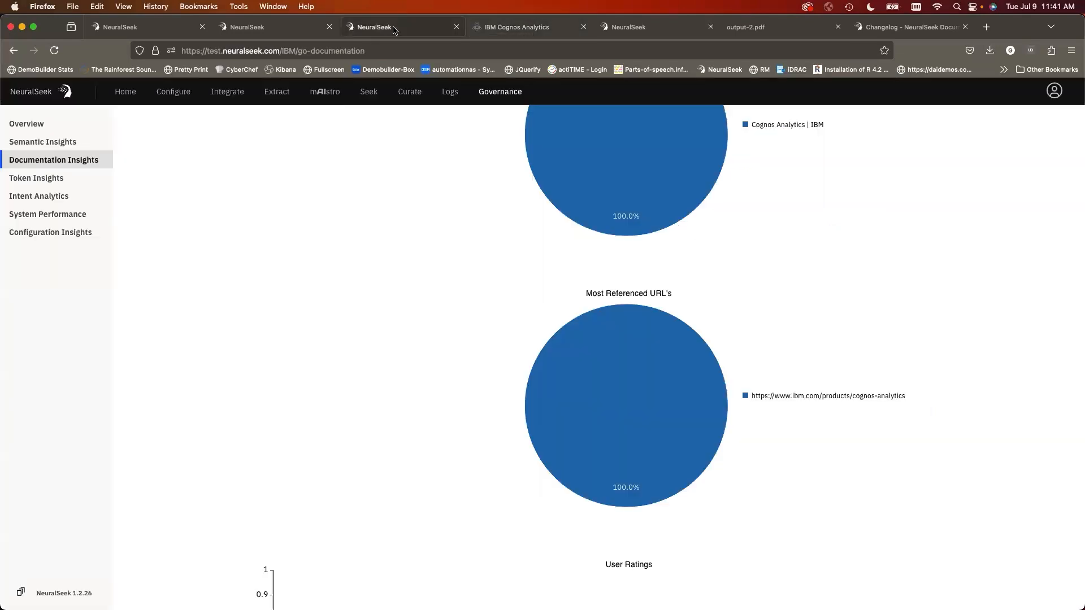
scroll(481, 361, up, 15)
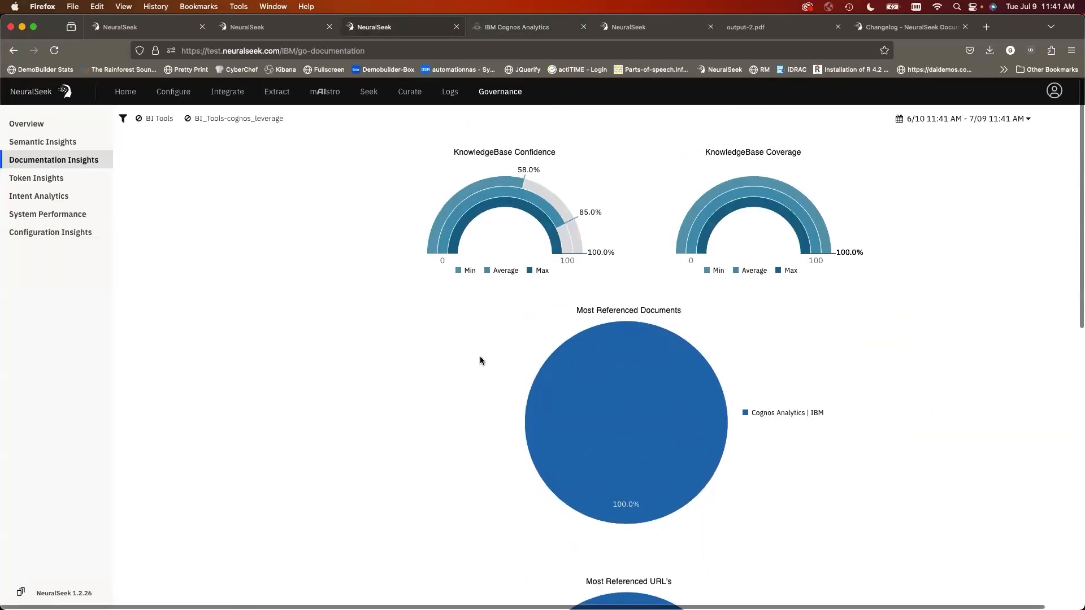
scroll(480, 360, down, 4)
scroll(480, 361, down, 5)
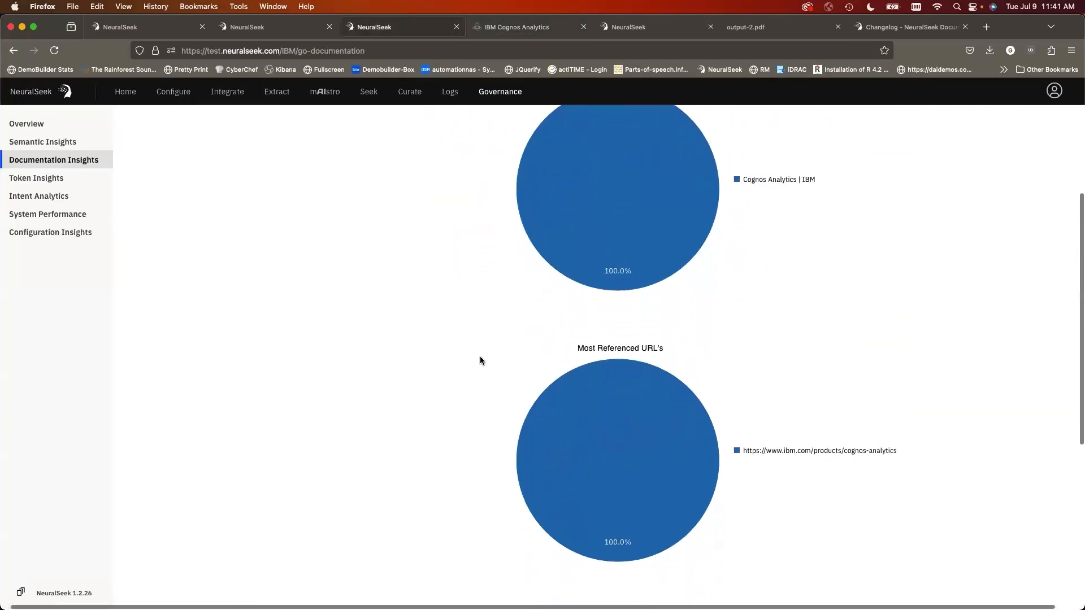
scroll(480, 361, up, 8)
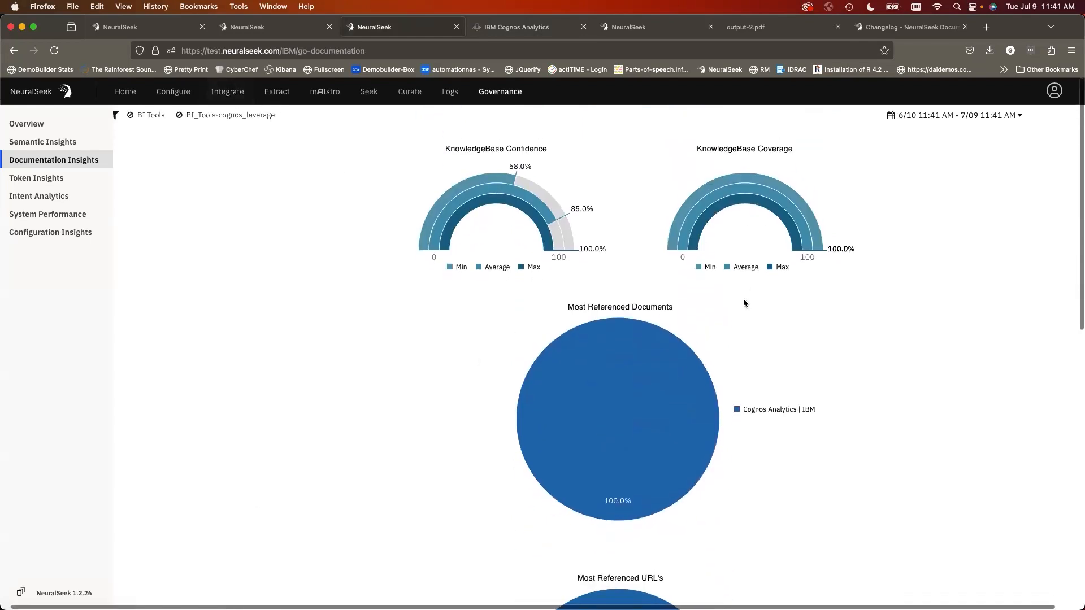
- Examine the most referenced documents and URLs charts in Documentation Insights for the BI_Tools-cognos_leverage intent
scroll(723, 394, down, 3)
scroll(723, 395, down, 4)
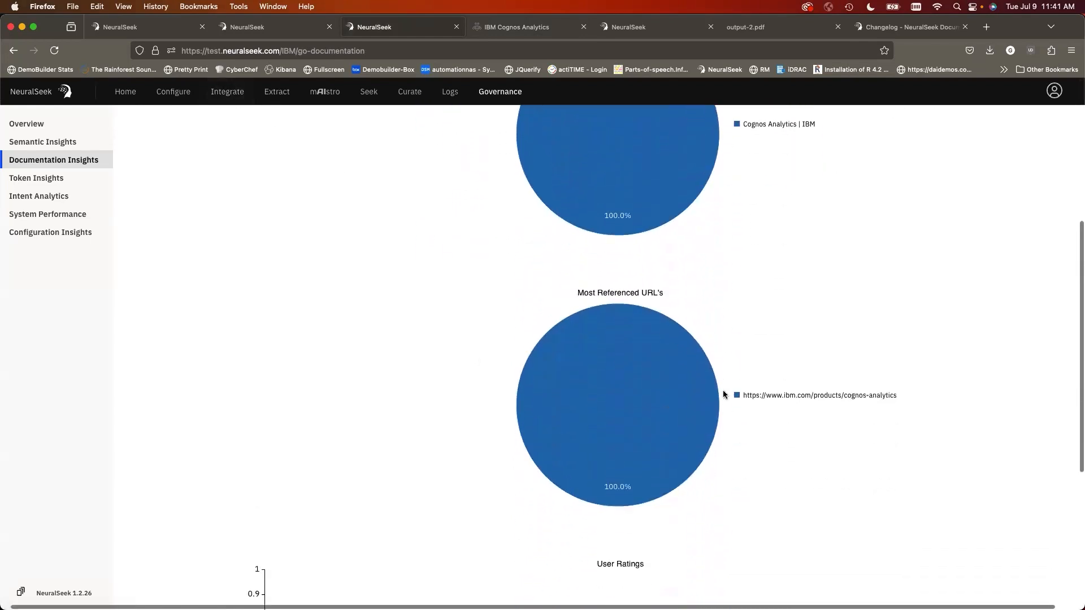
scroll(723, 394, up, 2)
scroll(723, 394, up, 5)
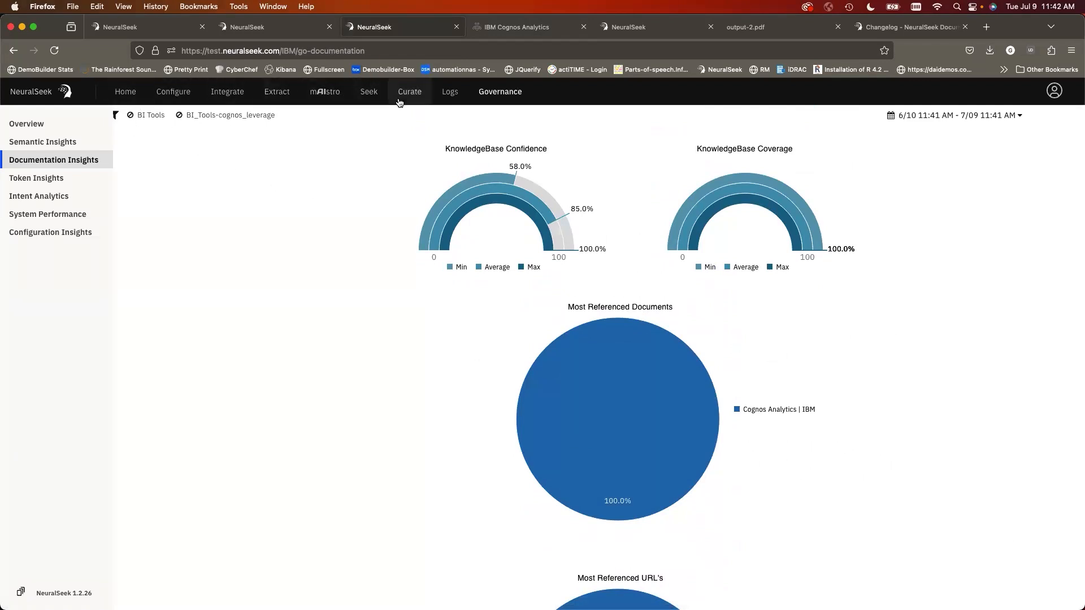
scroll(497, 428, down, 1)
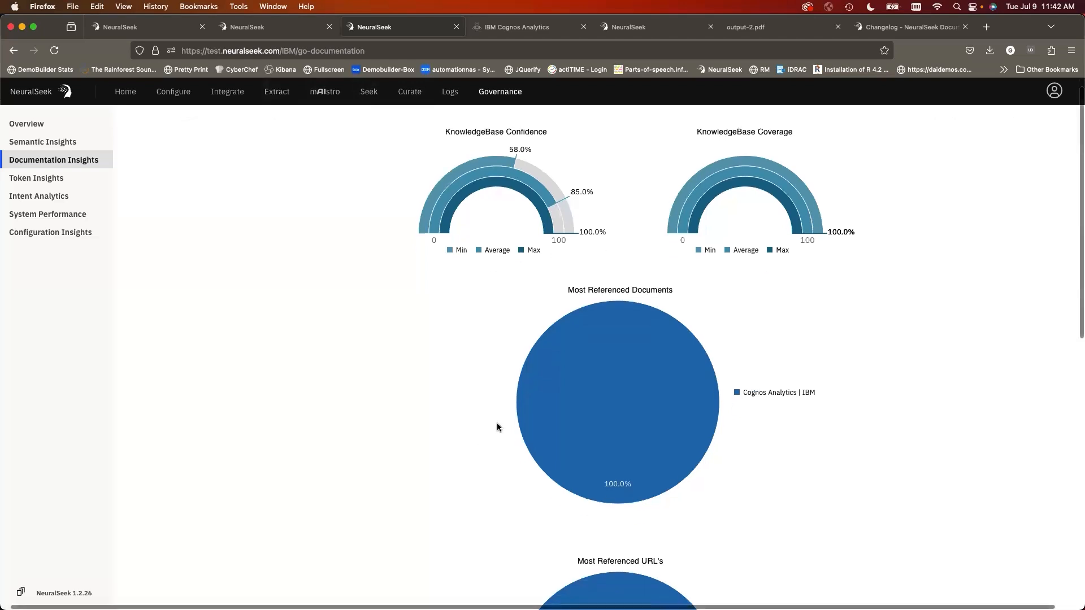
scroll(497, 427, down, 5)
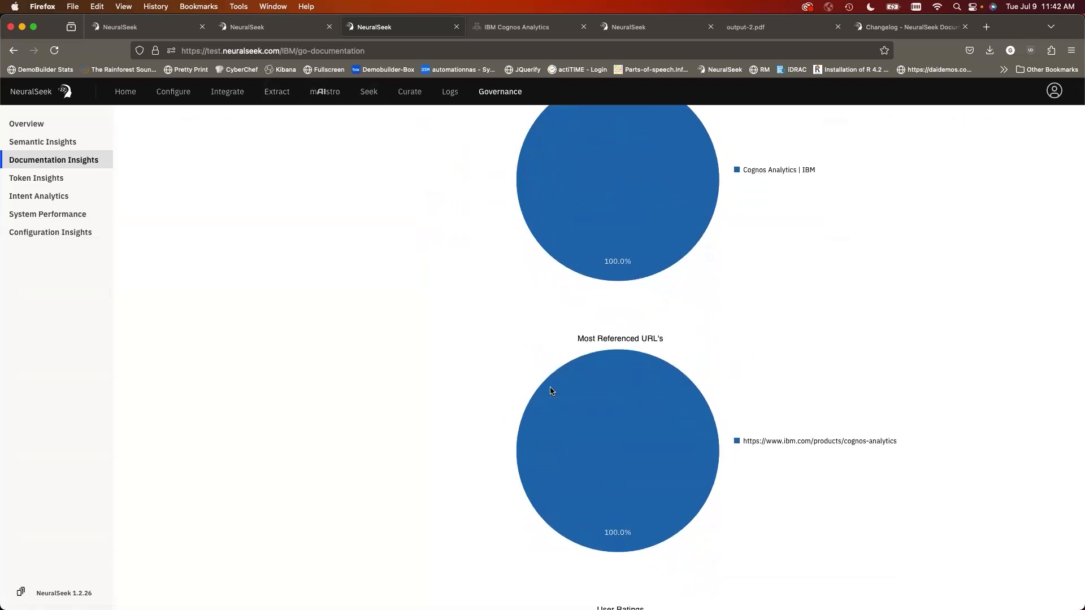
scroll(533, 386, up, 5)
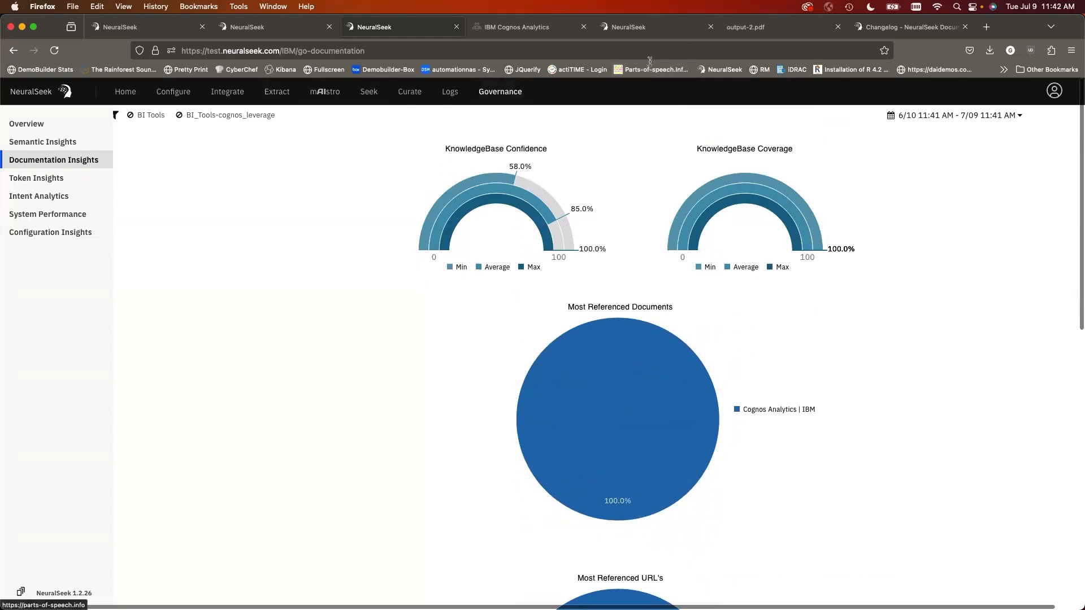
- Switch to the NeuralSeek changelog and review the new features listed for June 2024
click(889, 28)
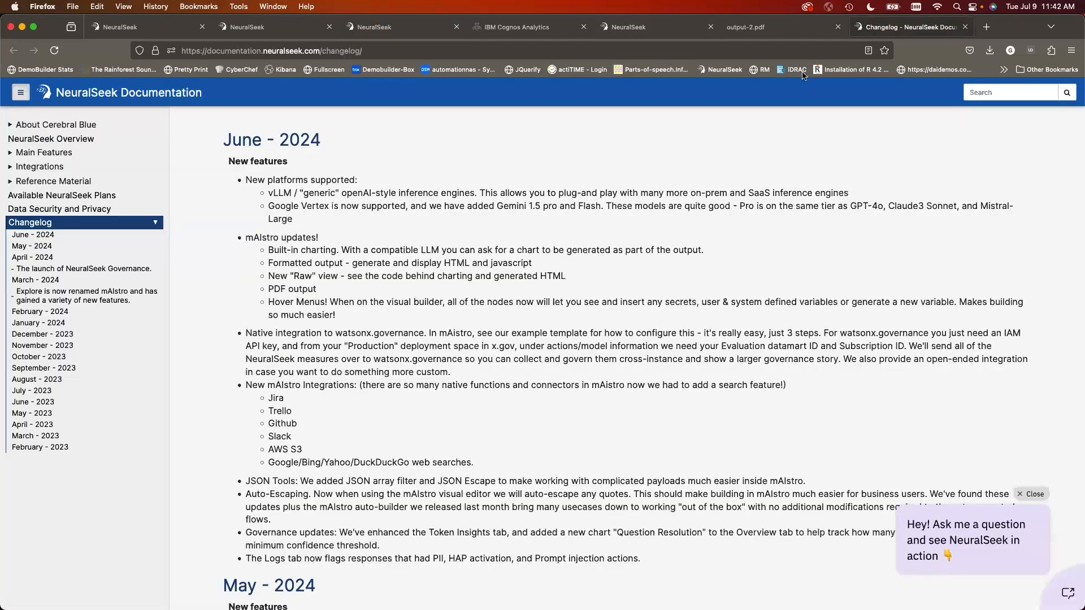
scroll(557, 359, down, 3)
scroll(558, 360, up, 2)
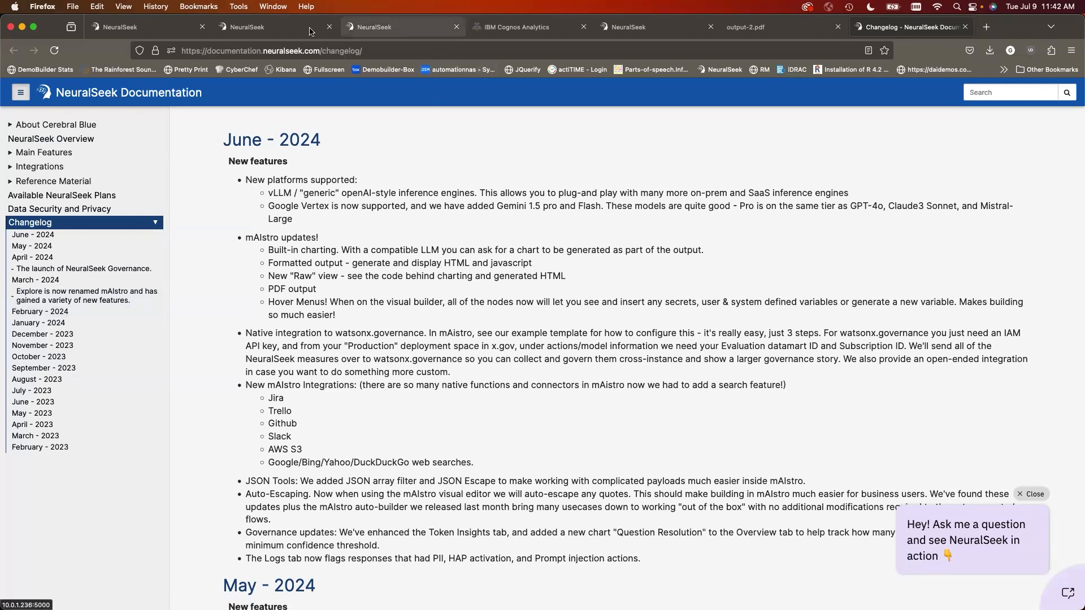
- Return to NeuralSeek, open Token Insights in Governance and inspect the Model Cost Comparison chart
click(288, 29)
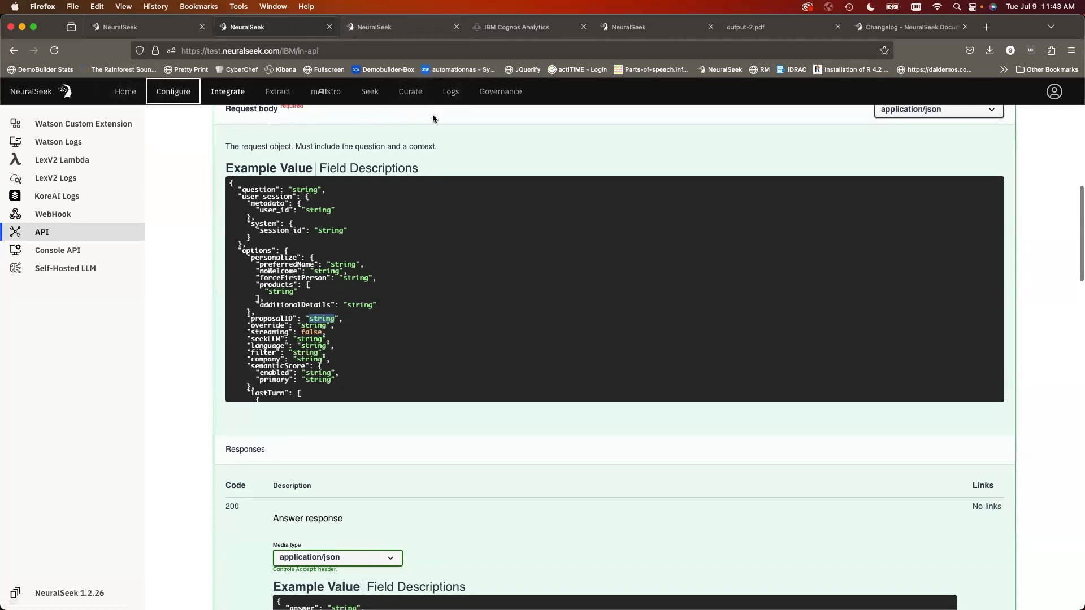
click(509, 94)
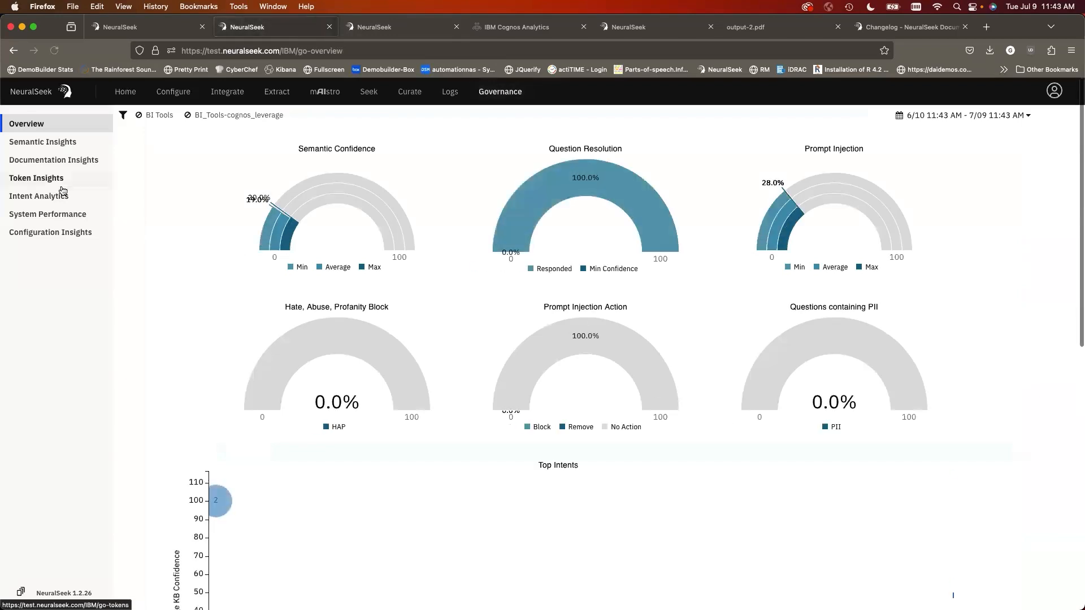
click(39, 198)
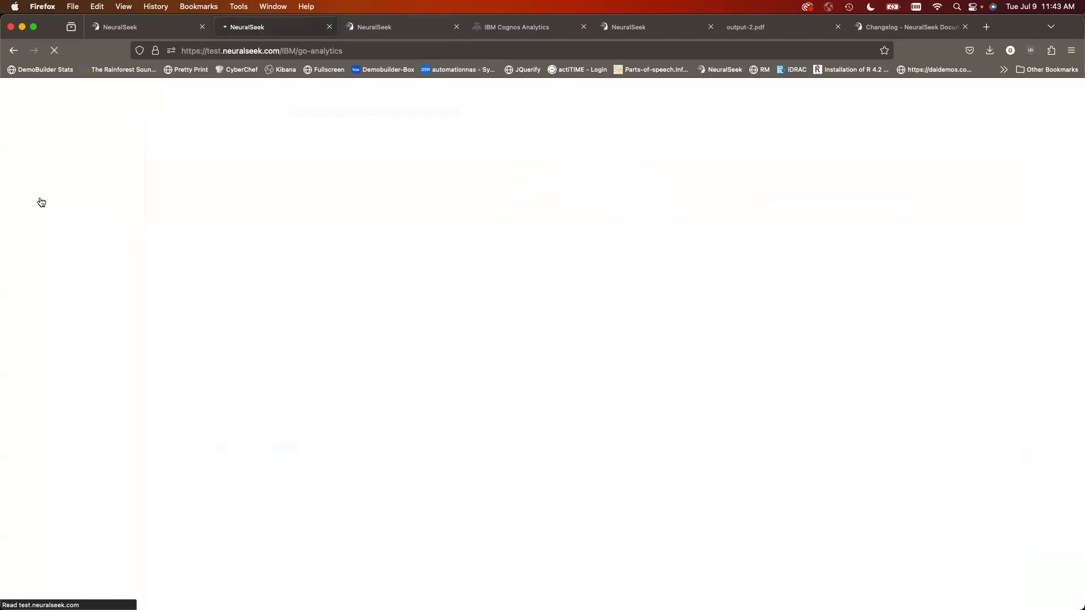
click(37, 178)
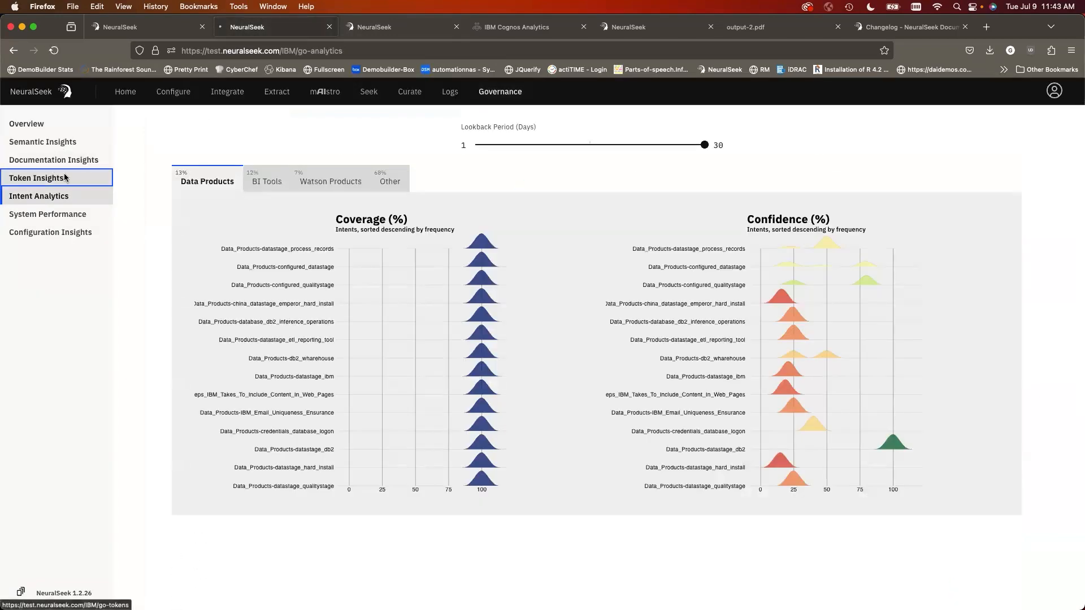
scroll(446, 342, down, 6)
scroll(446, 343, up, 2)
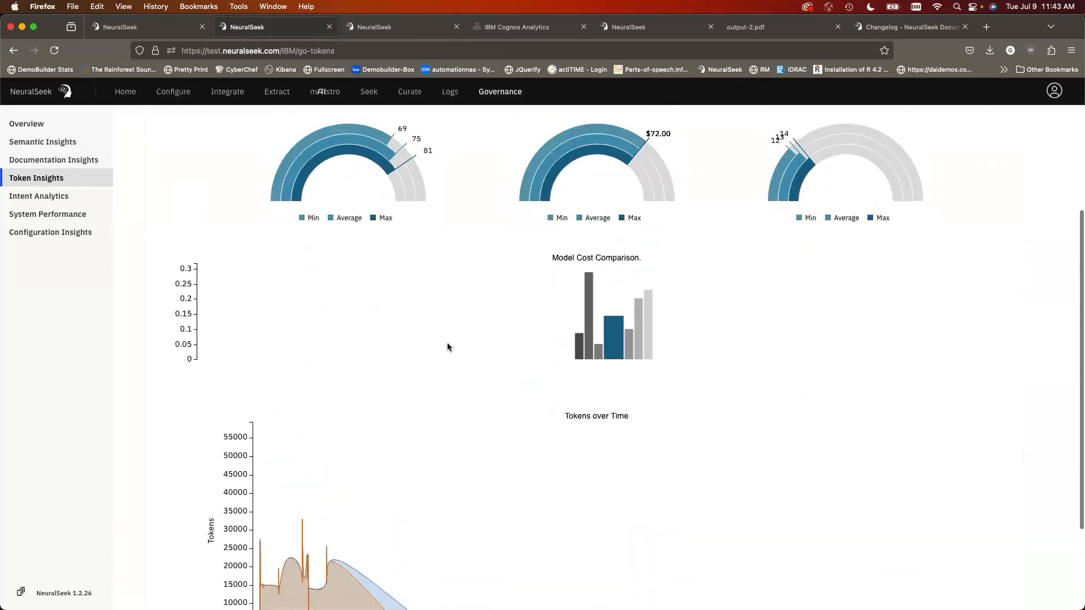
mouse_move(667, 345)
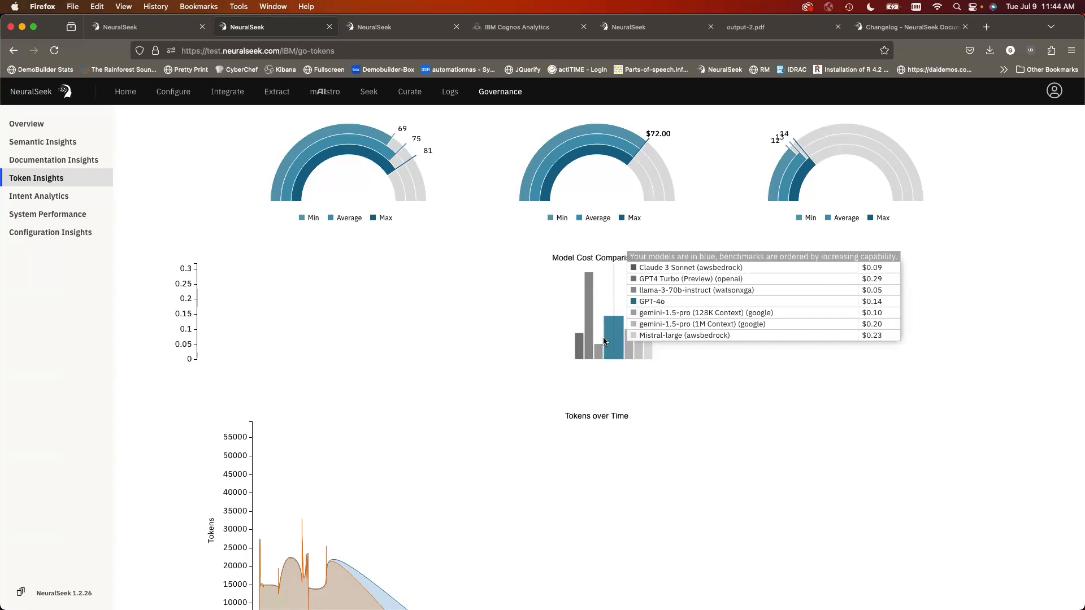
scroll(608, 350, up, 3)
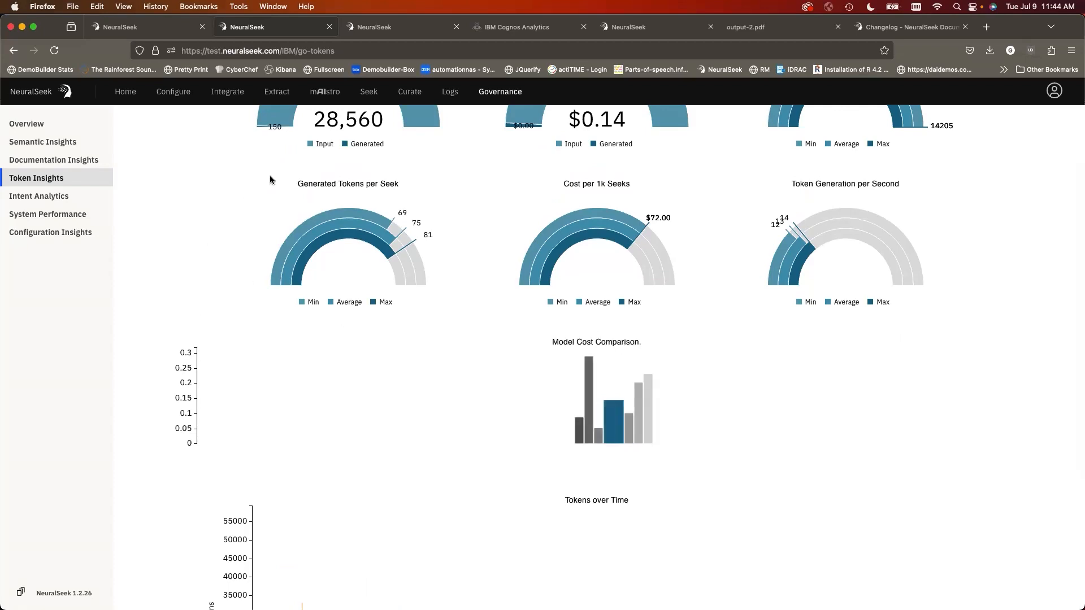
- Open mAIstro with a blank visual canvas and expand the Databases group under Integrations
click(325, 93)
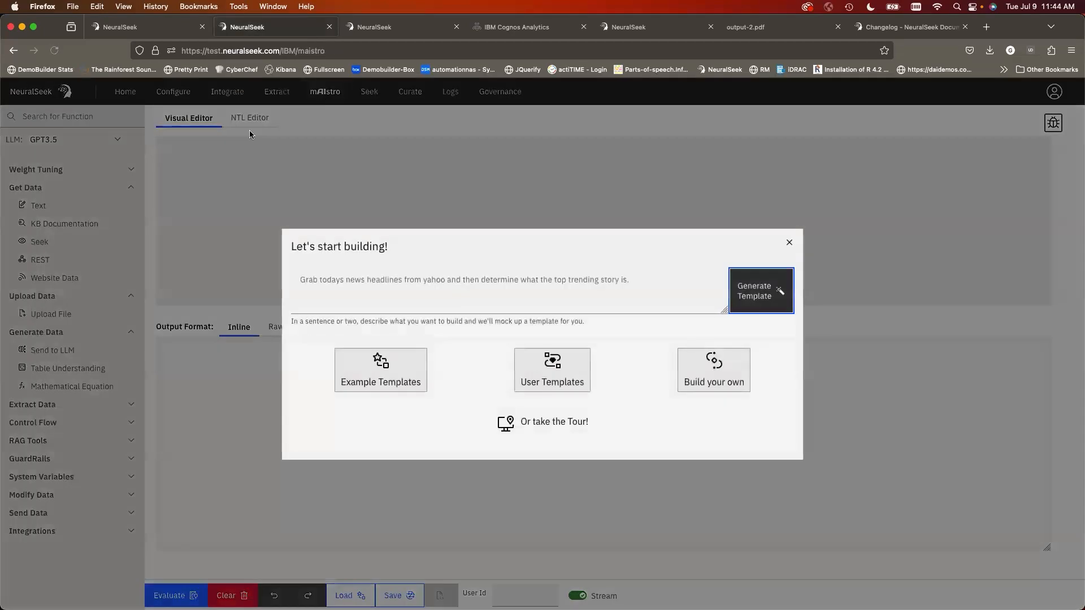
click(789, 242)
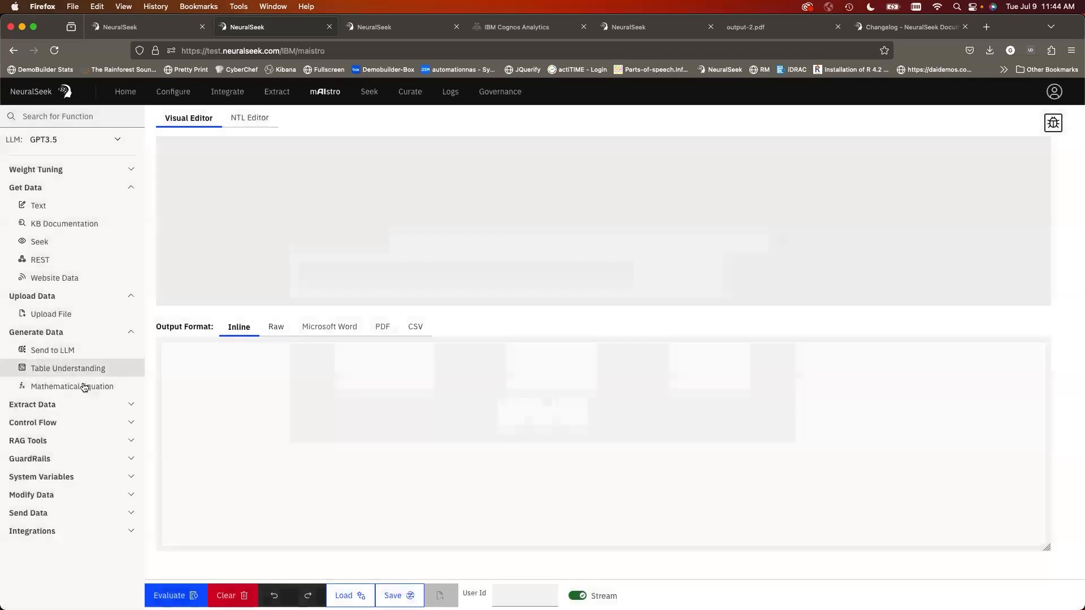
click(38, 534)
click(39, 534)
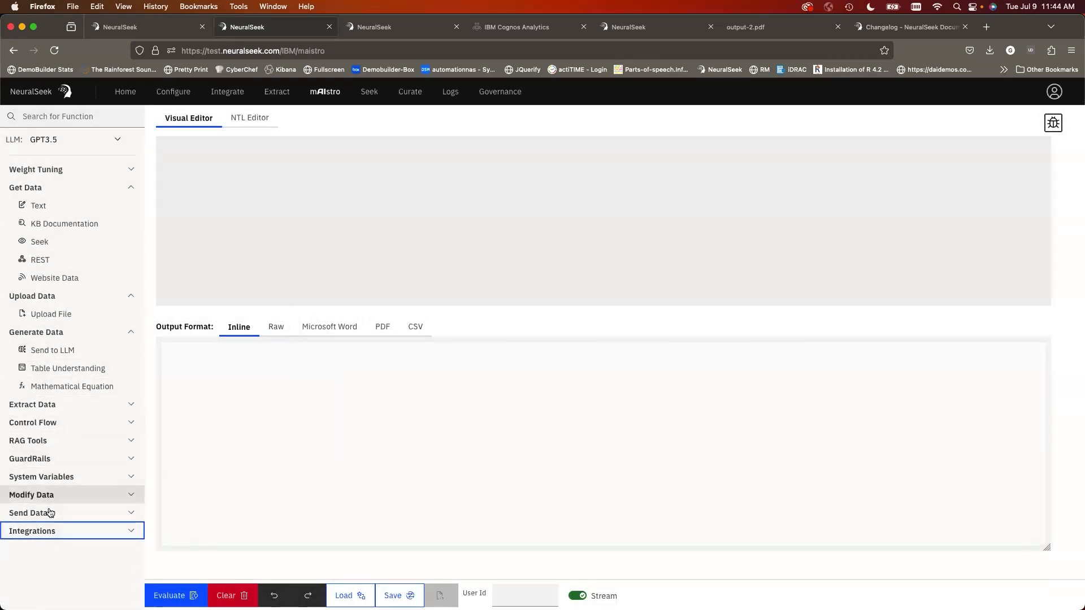
click(48, 531)
scroll(57, 508, down, 3)
click(45, 446)
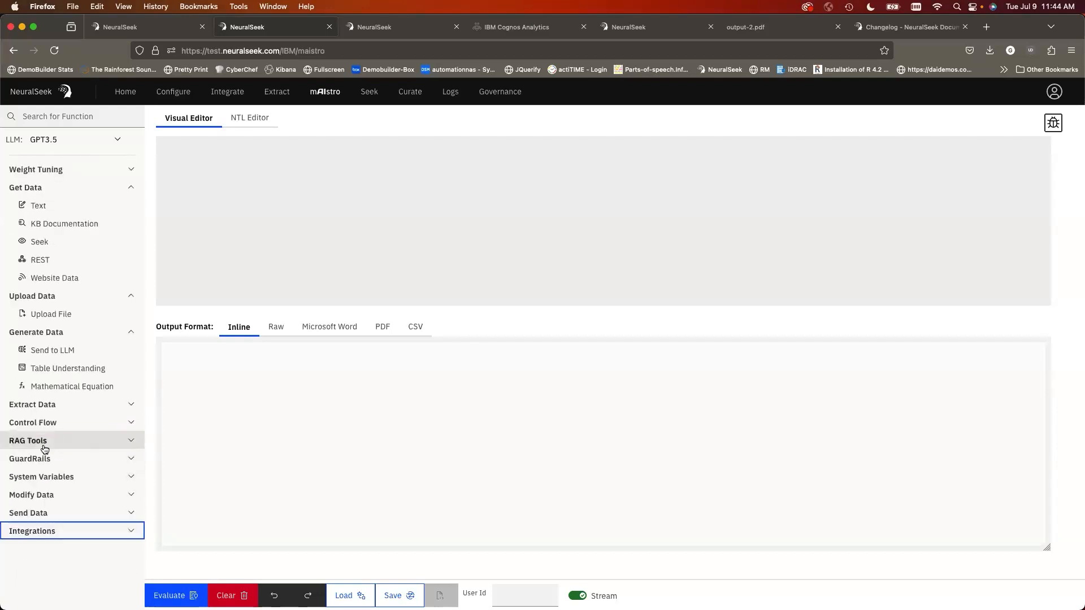
click(34, 531)
click(30, 551)
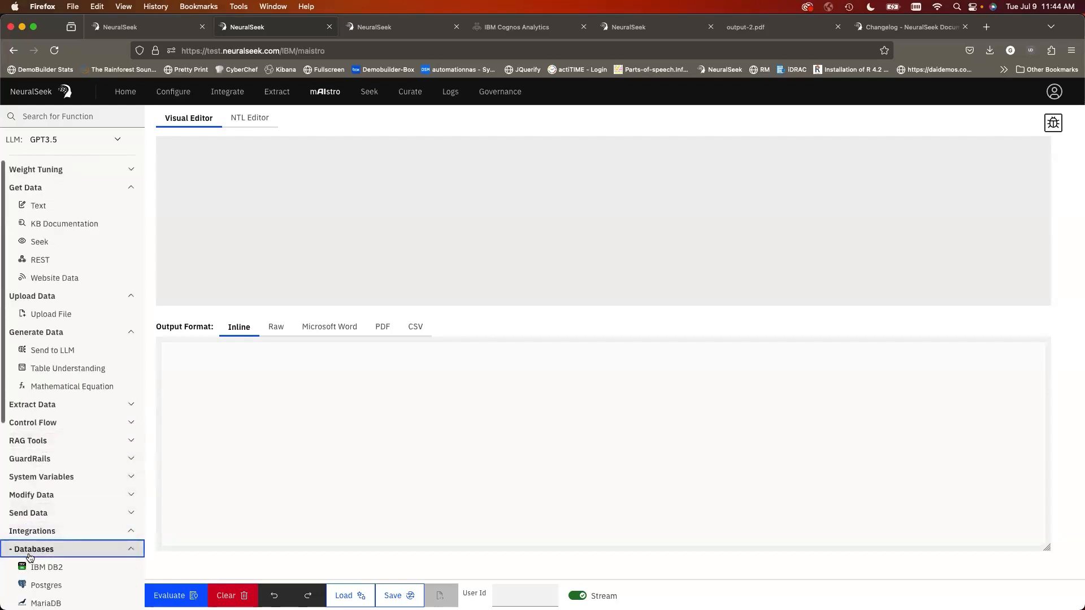
- Add a Snowflake query node to the canvas and open its settings
scroll(45, 509, down, 5)
click(56, 416)
click(273, 183)
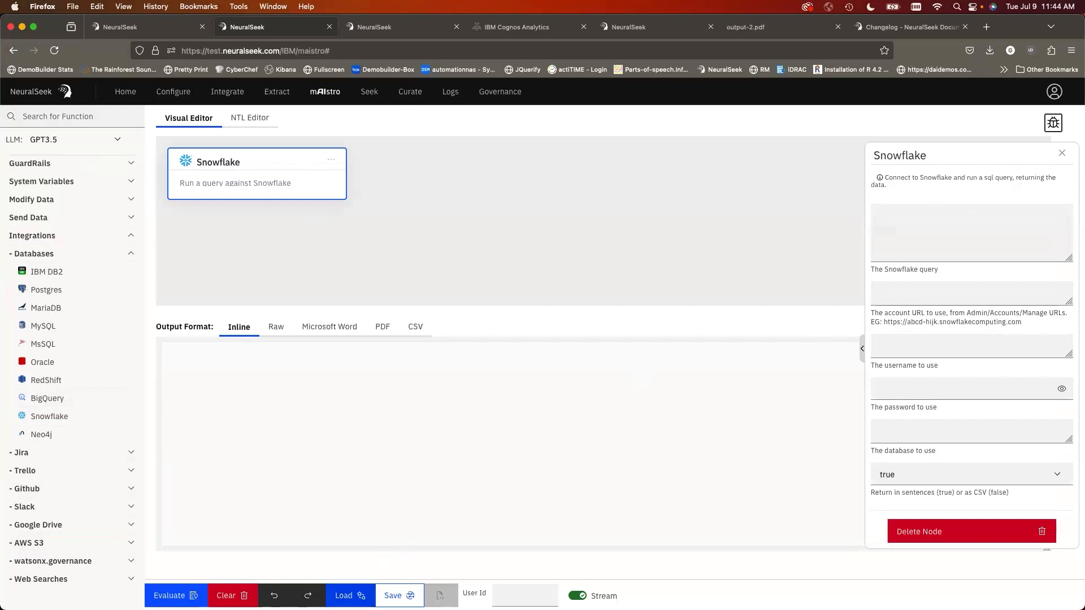
- Dismiss the node settings and the template builder, and clear the Snowflake node from the canvas
click(346, 595)
click(396, 291)
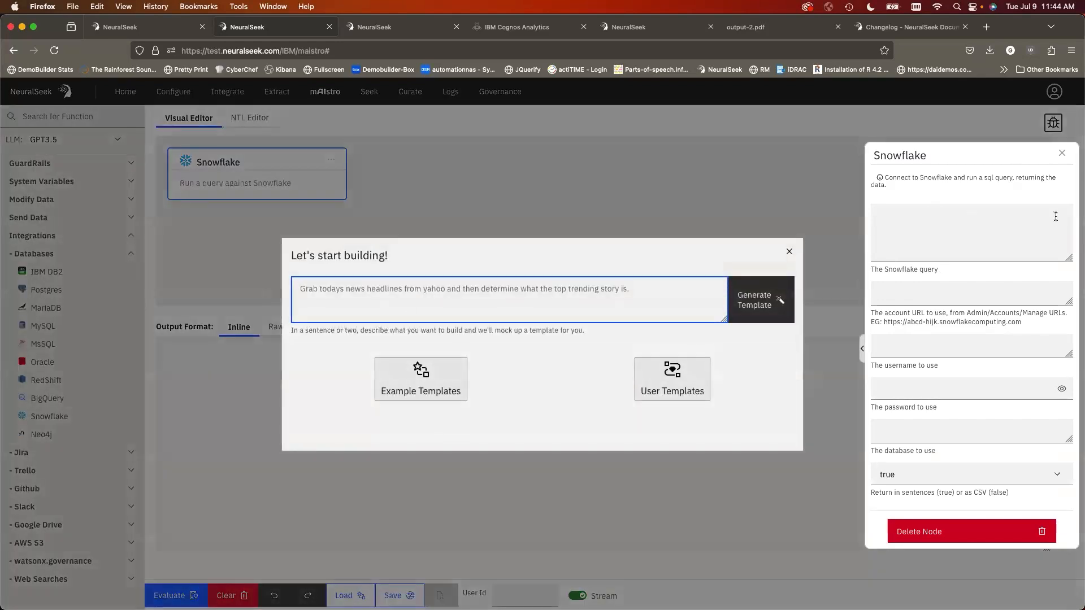
click(1062, 153)
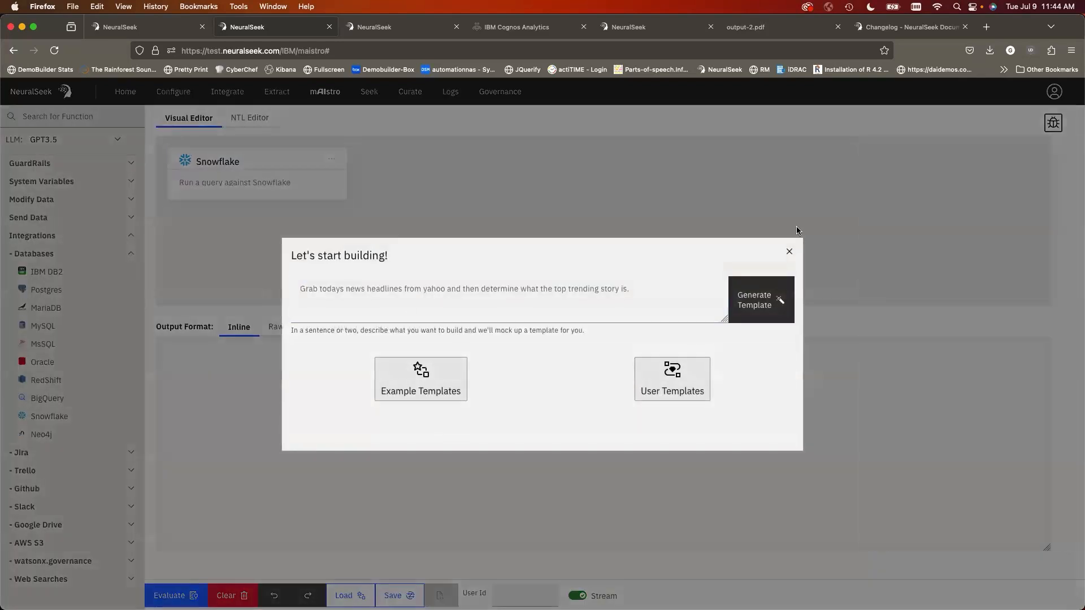
click(394, 480)
click(230, 592)
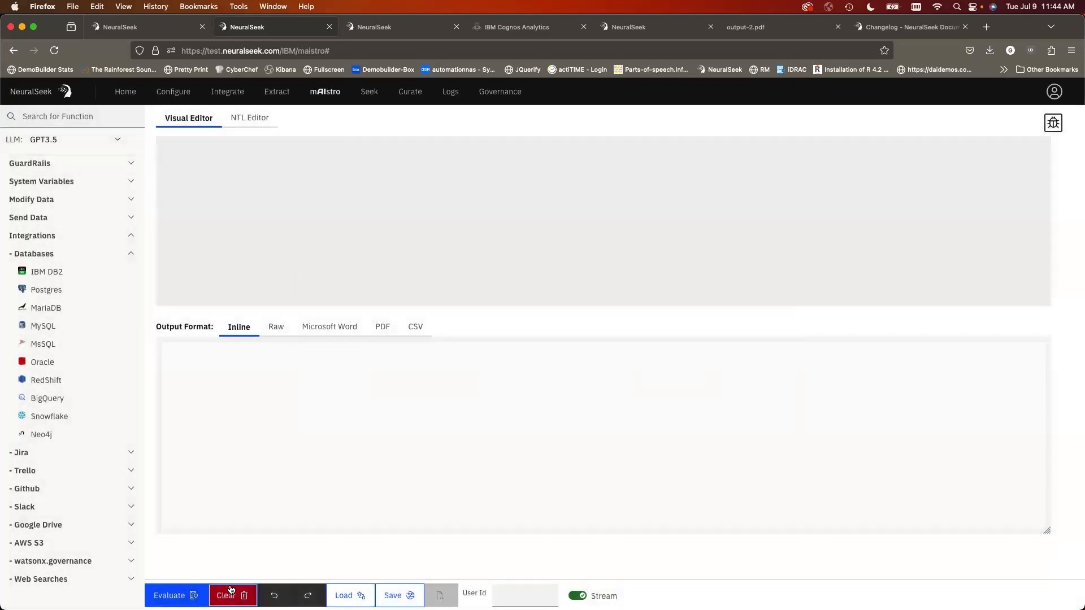
- Generate a mAIstro template from the description "We need to connect to snowflake and pull the person table and return just the executives"
click(349, 596)
click(376, 295)
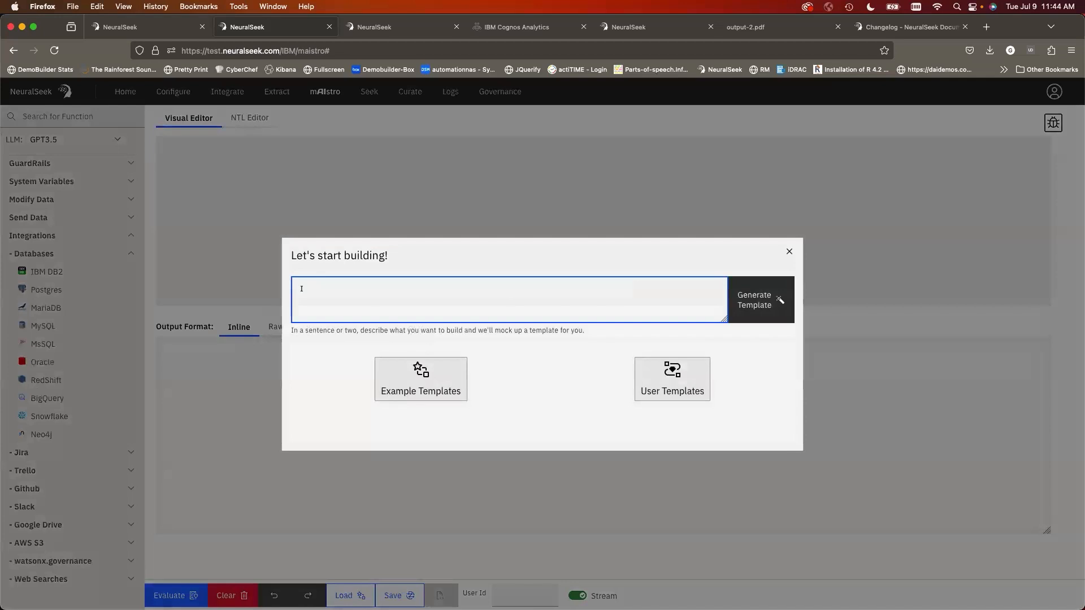
text(We need to connect to snowflake and pull the person ta)
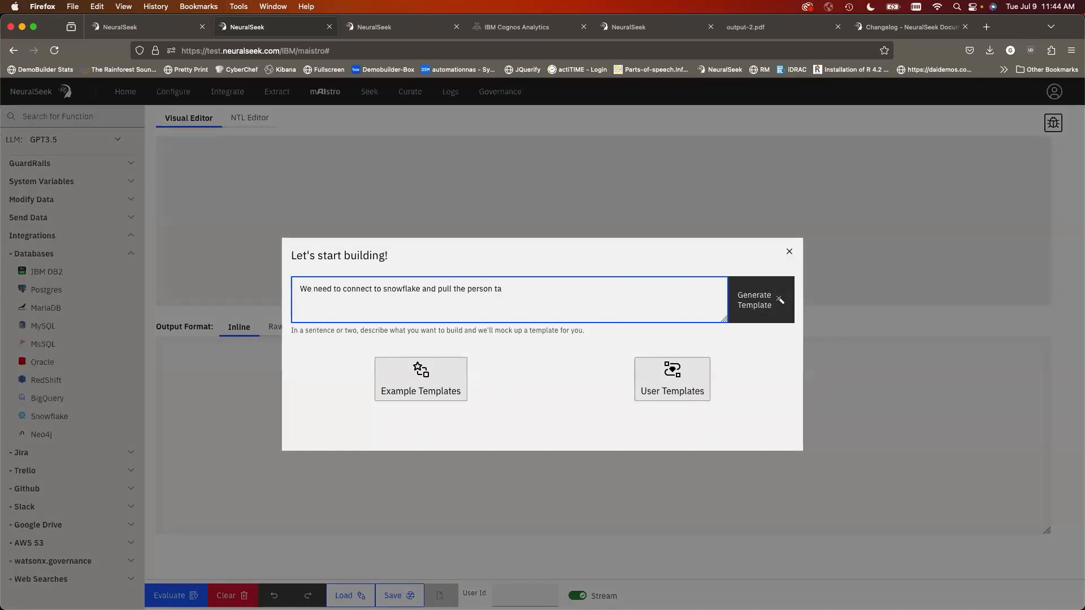
text(ble and return just the executives)
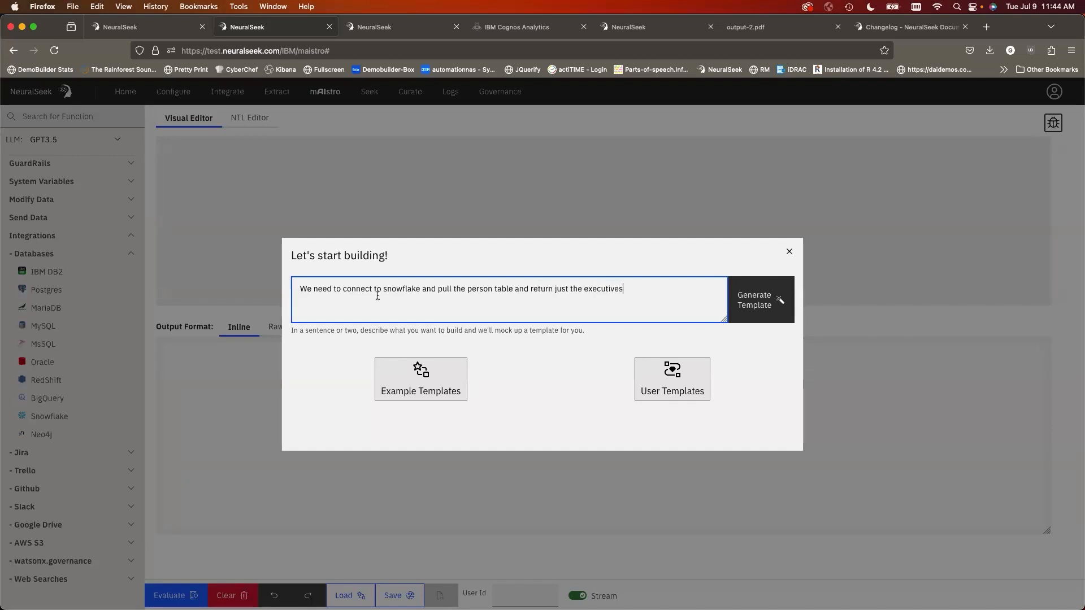
click(782, 297)
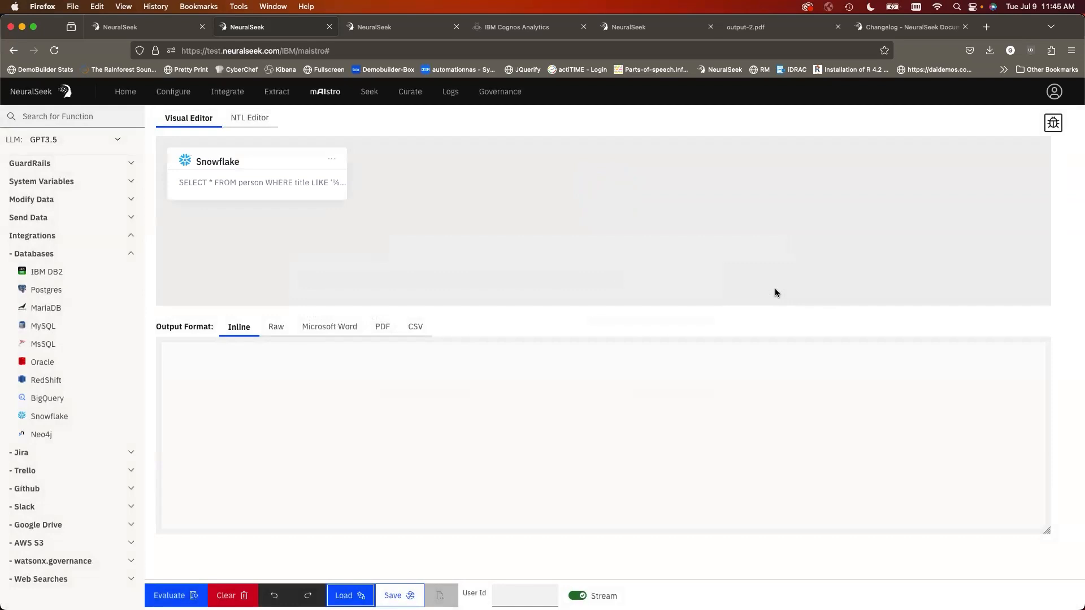
- Inspect the generated Snowflake node's query and view the parameters requested for evaluation, leaving them empty
click(240, 180)
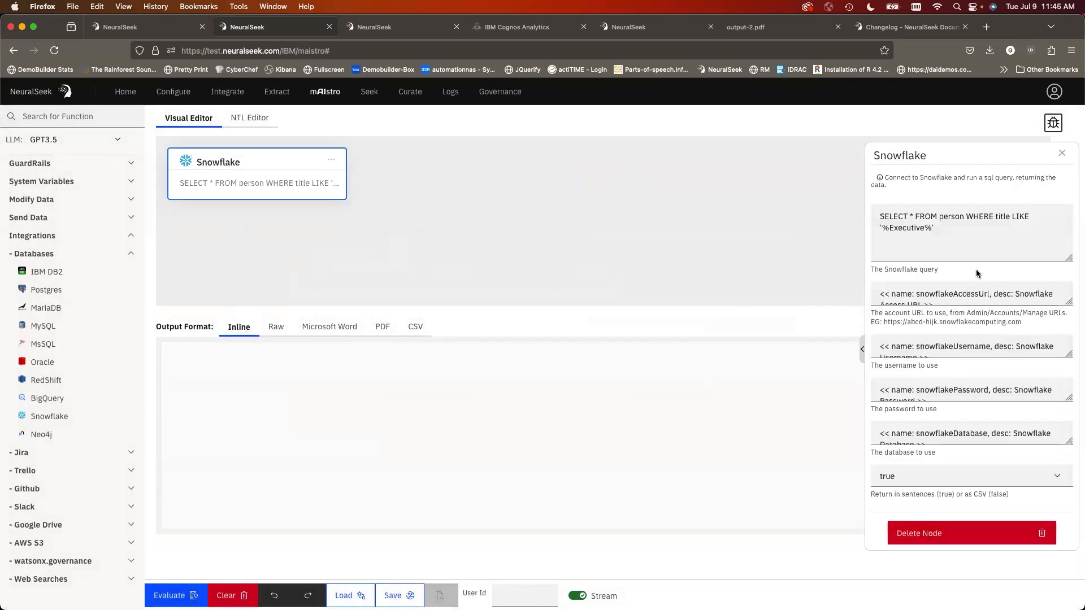
triple_click(987, 248)
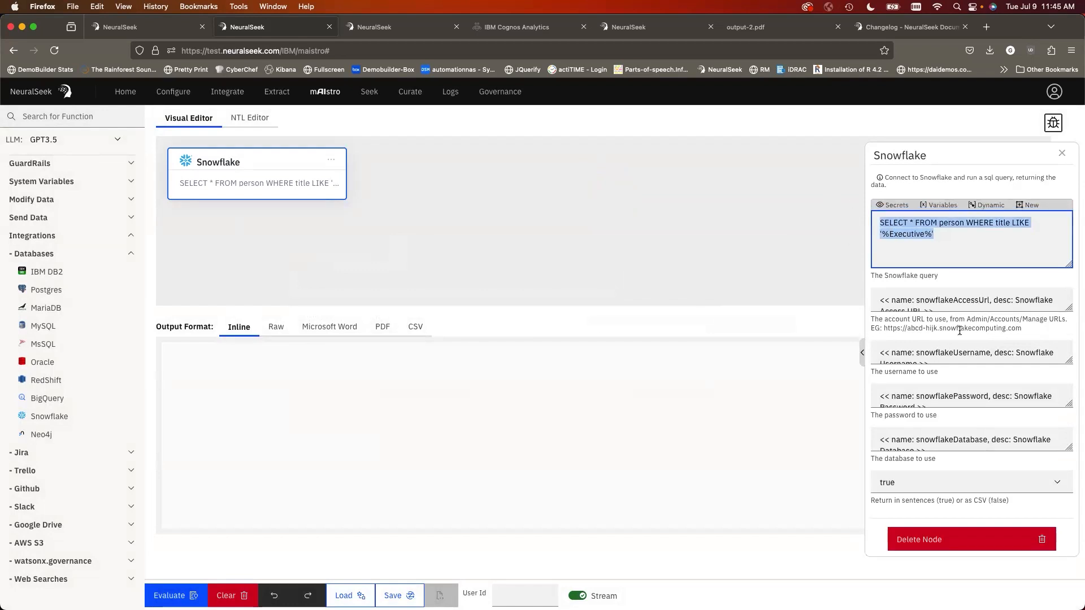
click(172, 595)
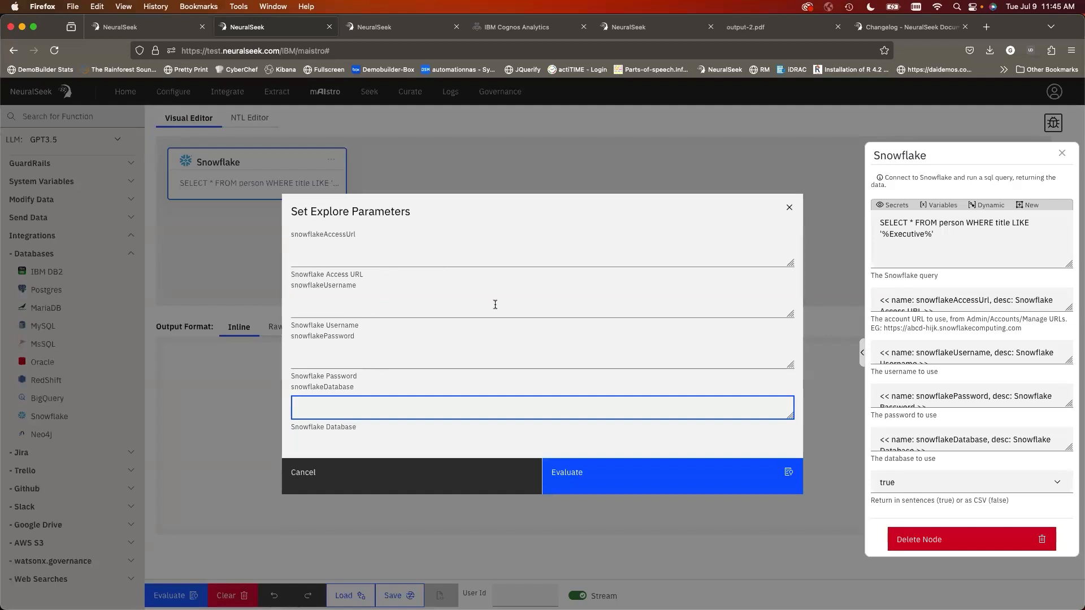
click(793, 213)
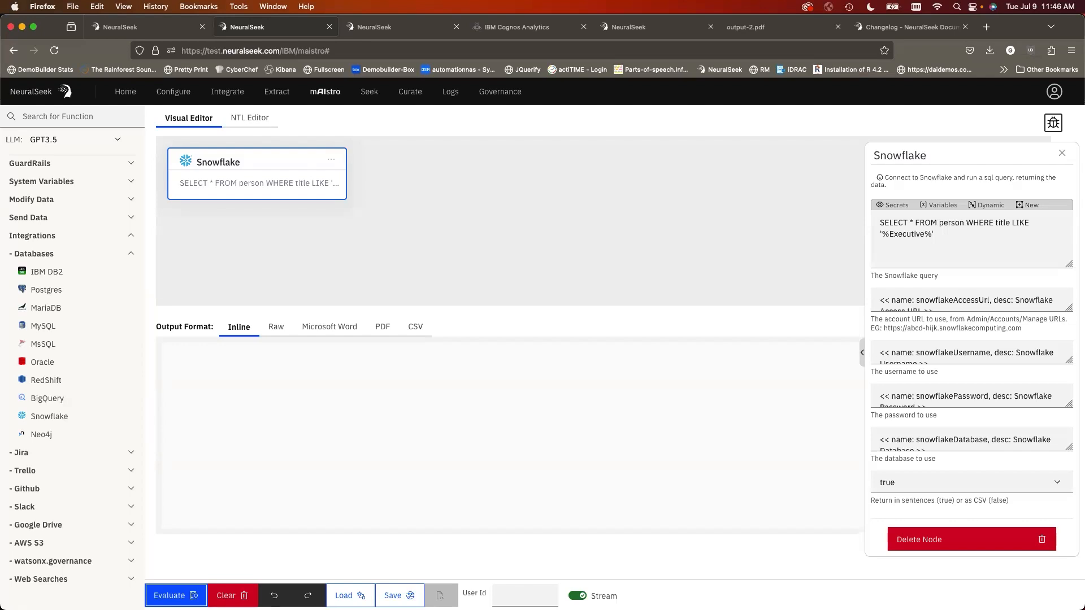
- Open Platform Preferences in the configuration and view the available chatbot platform options without changing Watson Assistant Actions
click(170, 93)
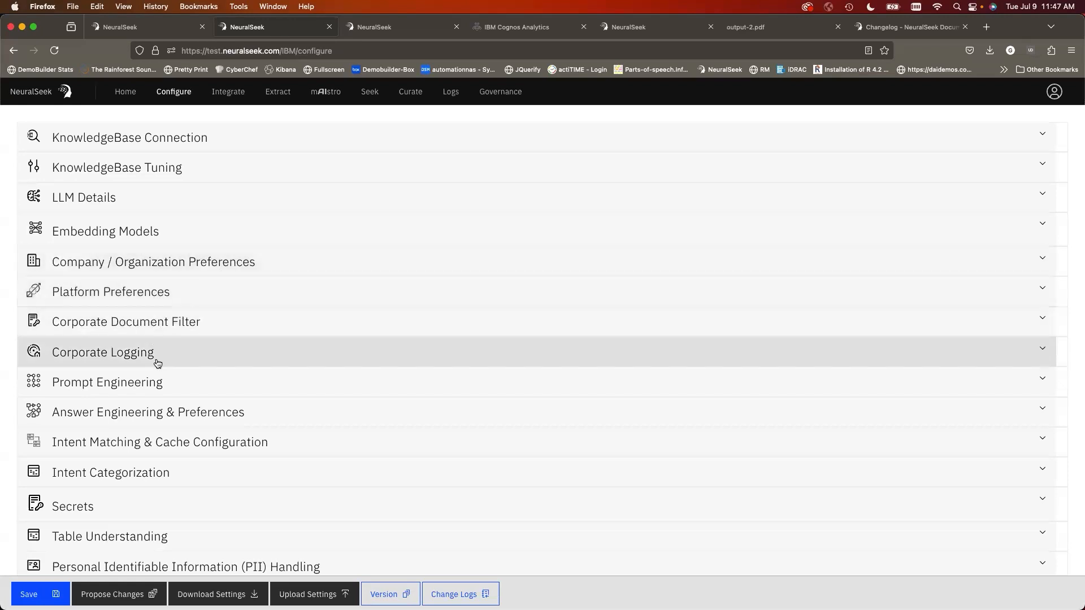
click(152, 305)
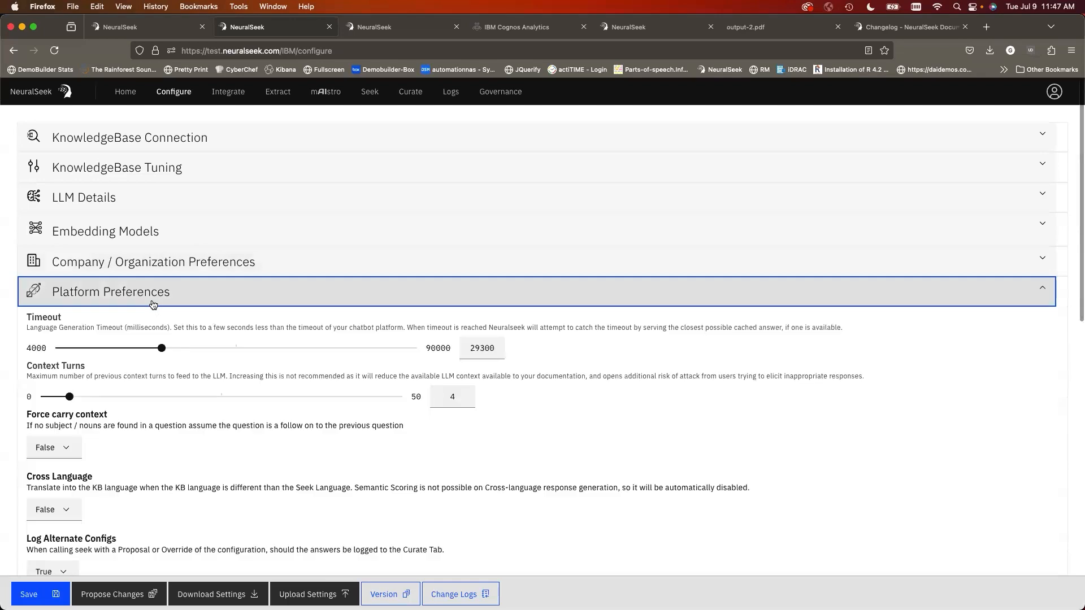
scroll(151, 299, down, 7)
click(167, 273)
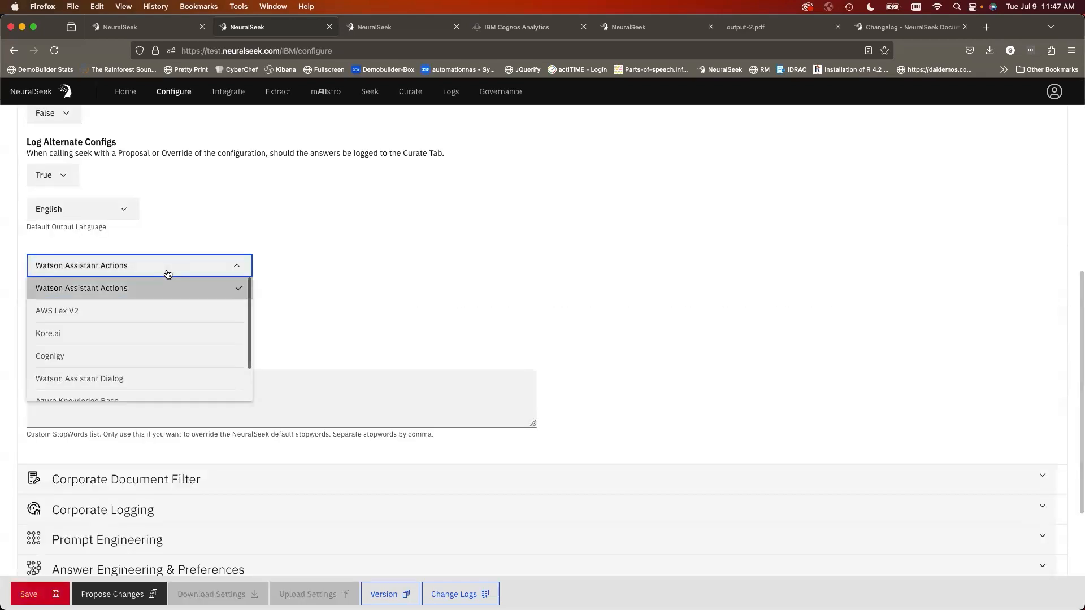
scroll(162, 303, down, 2)
scroll(164, 304, up, 1)
scroll(163, 304, up, 1)
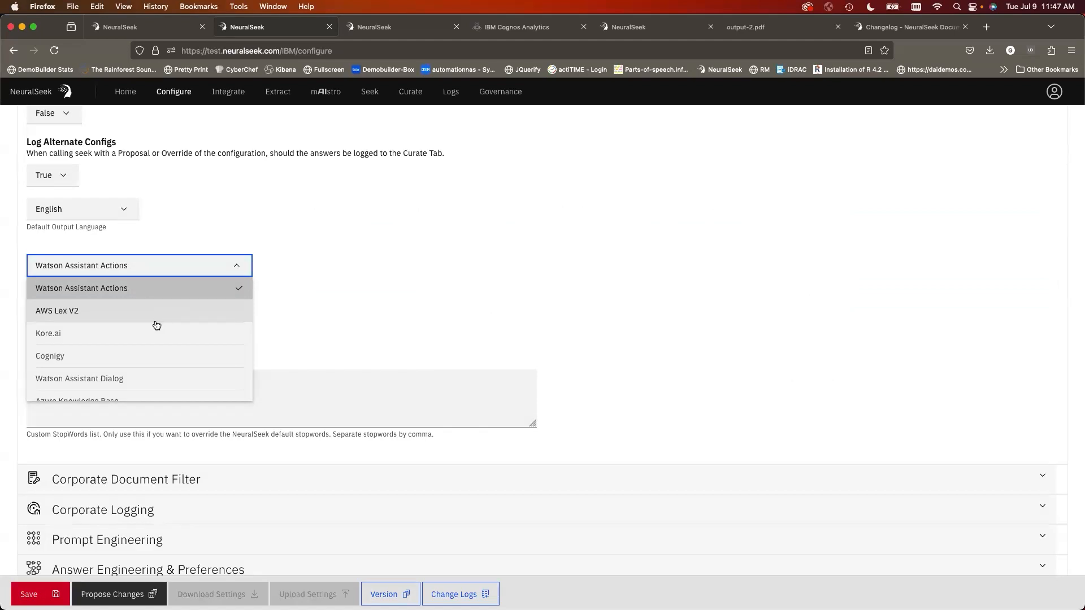
- Review the full list of chatbot platform options, from Watson Assistant Actions through None / Webpage HTML
scroll(158, 324, down, 2)
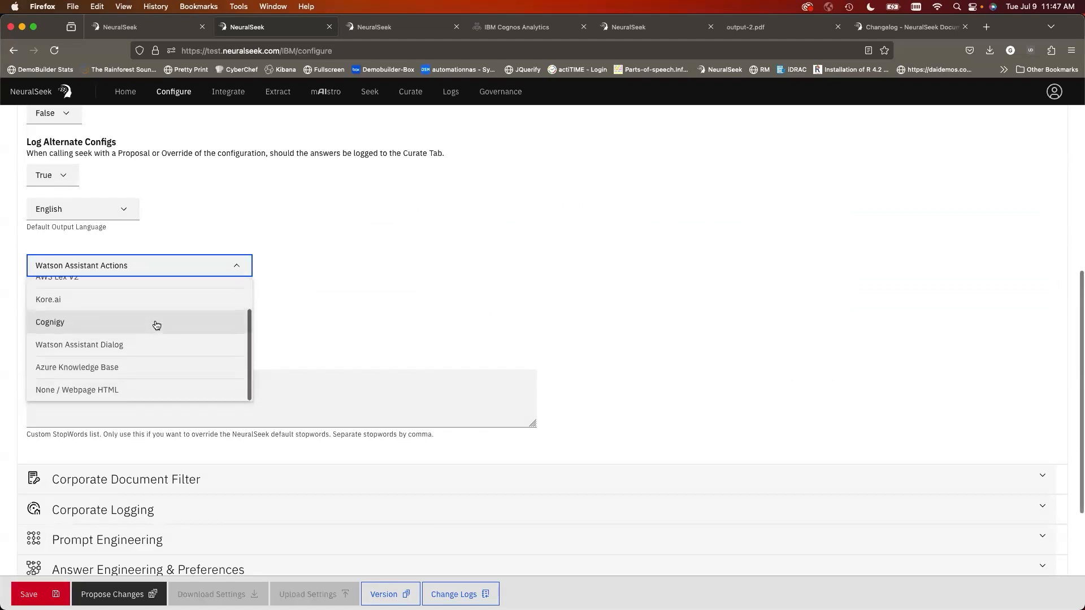
scroll(157, 341, up, 1)
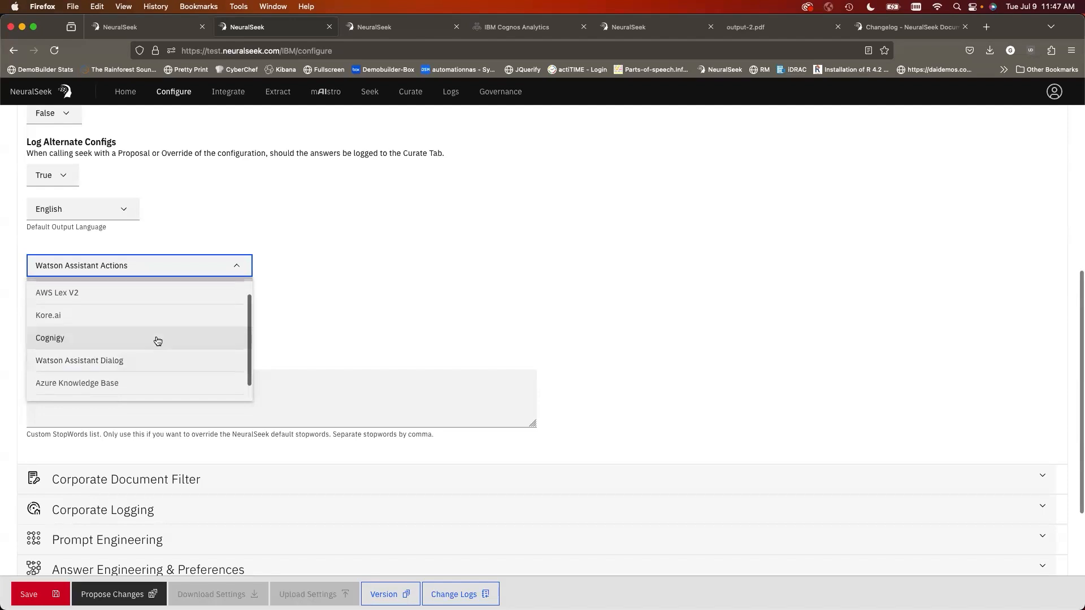
scroll(153, 356, up, 1)
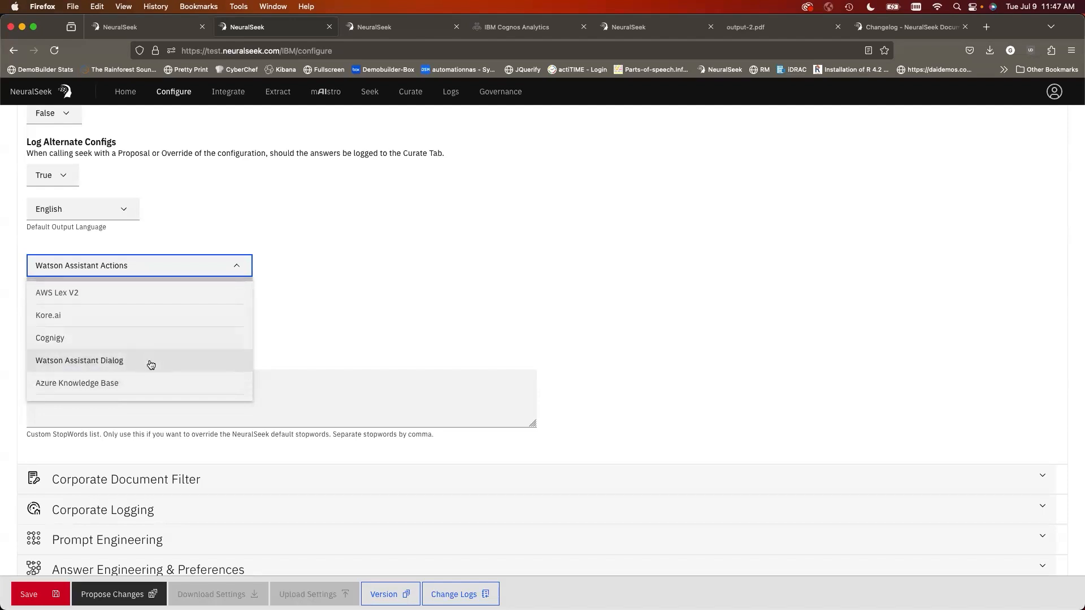
scroll(151, 364, up, 2)
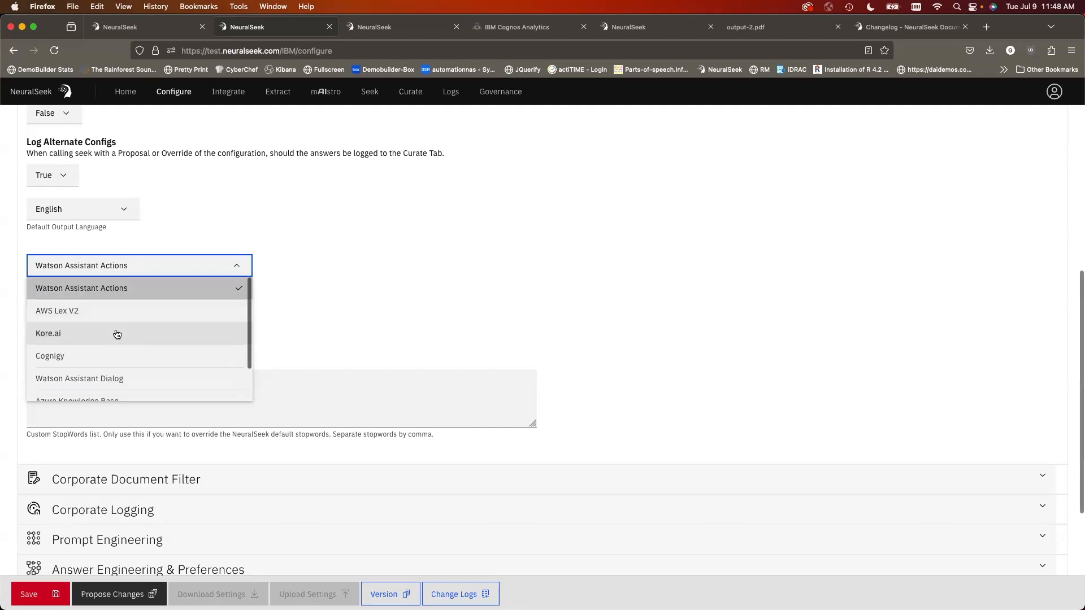
scroll(116, 367, down, 2)
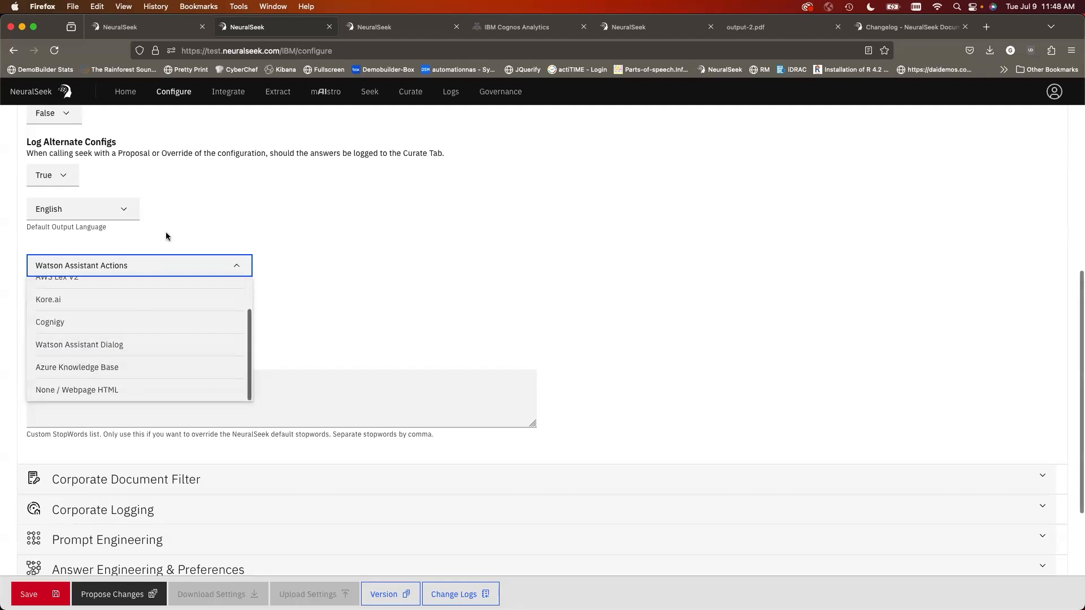
- Go to the Curate page, select its first three intents, and narrow the selection to BI_Tools-cognos_leverage only
click(411, 92)
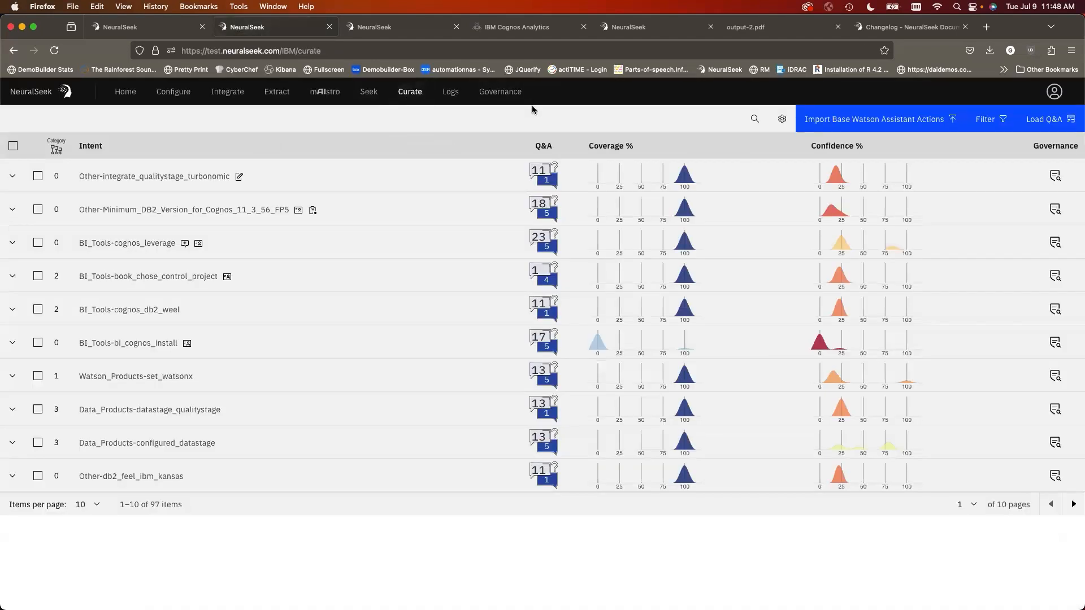
click(38, 176)
click(38, 209)
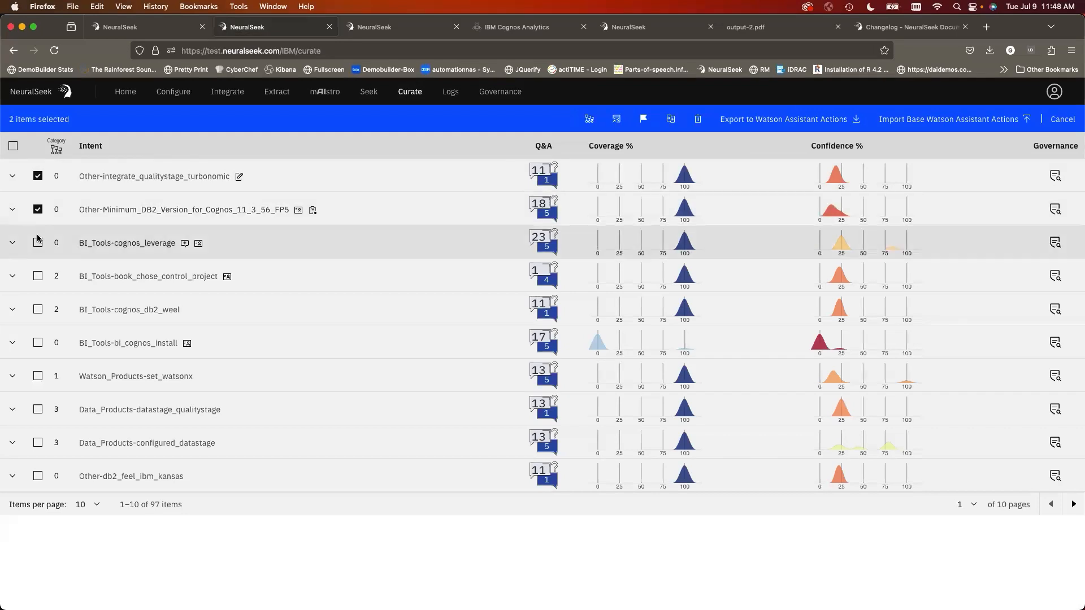
click(38, 243)
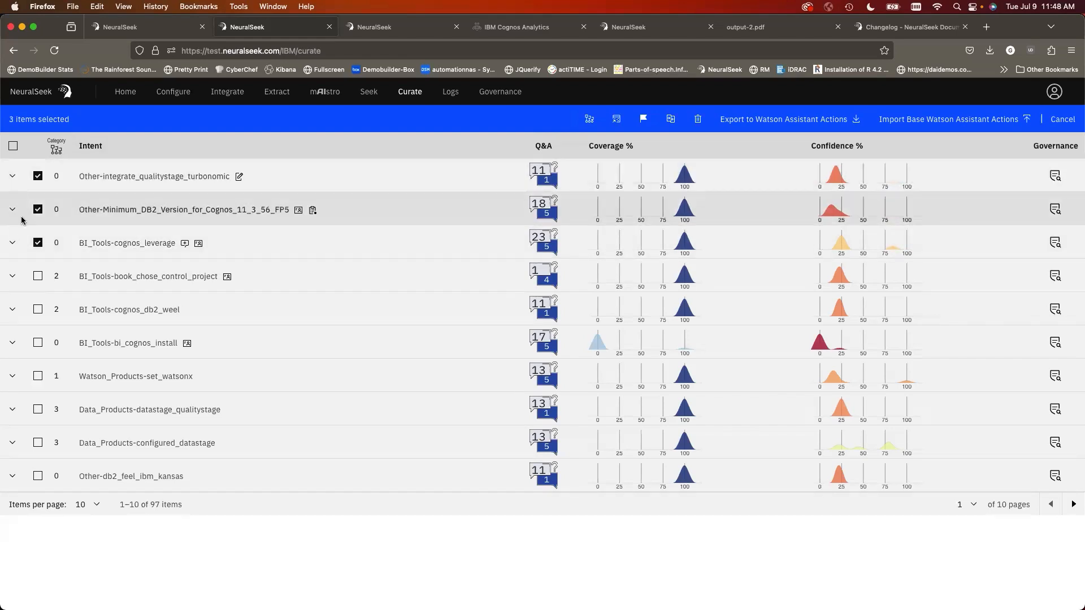
click(38, 210)
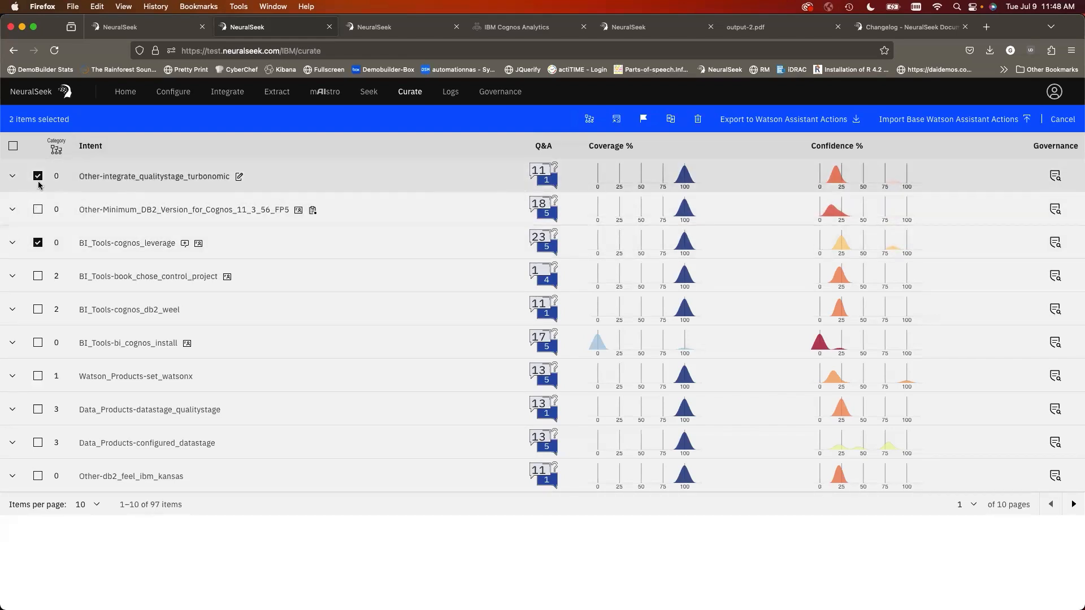
click(38, 176)
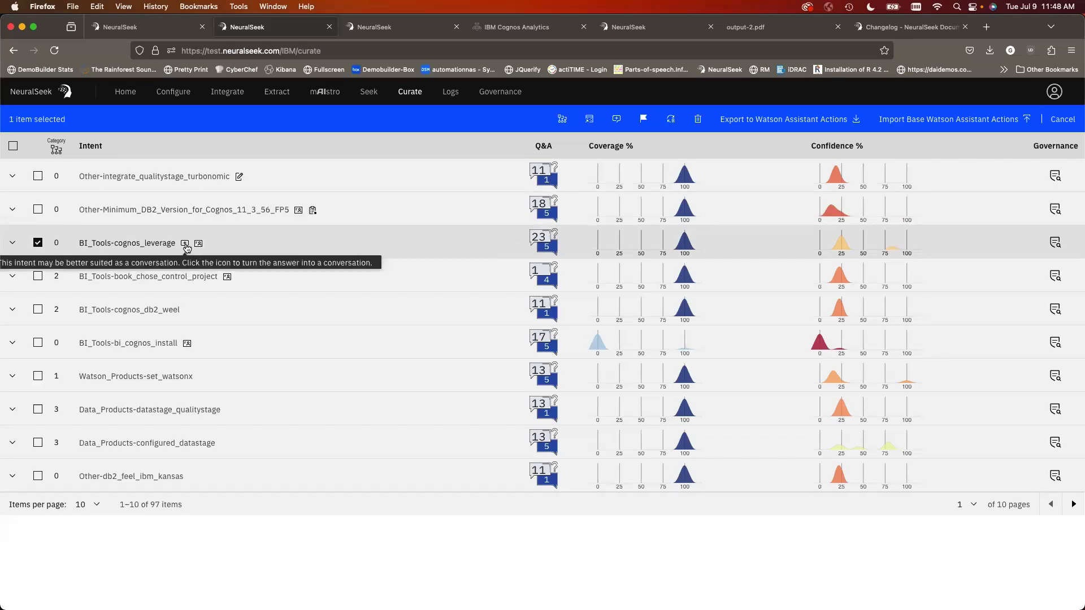
- Inspect the BI_Tools-cognos_leverage examples and answers, and try to turn the intent's answer into a conversation
click(14, 243)
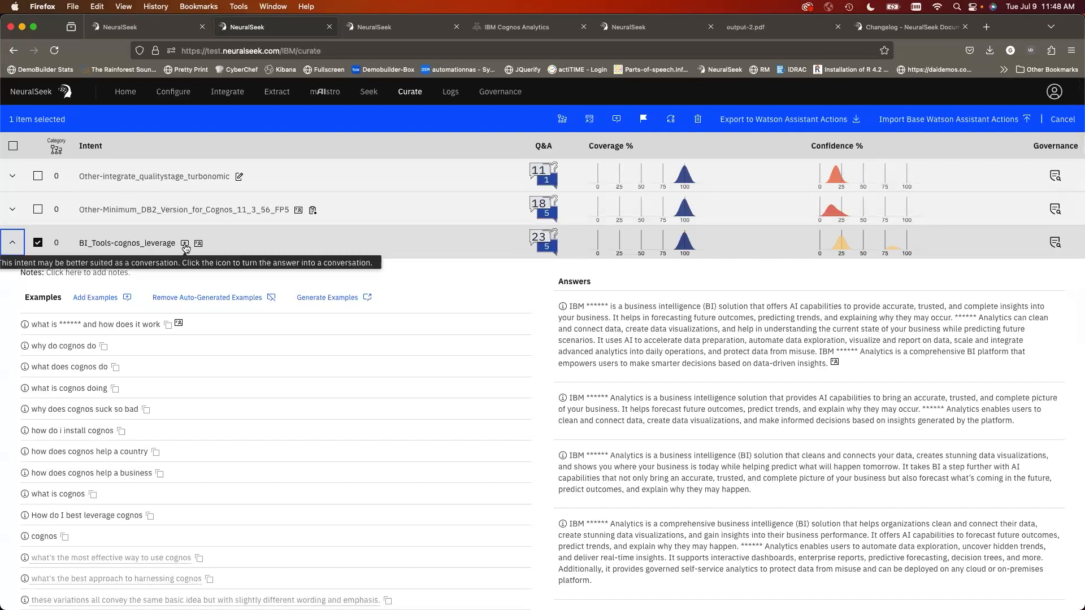
click(184, 244)
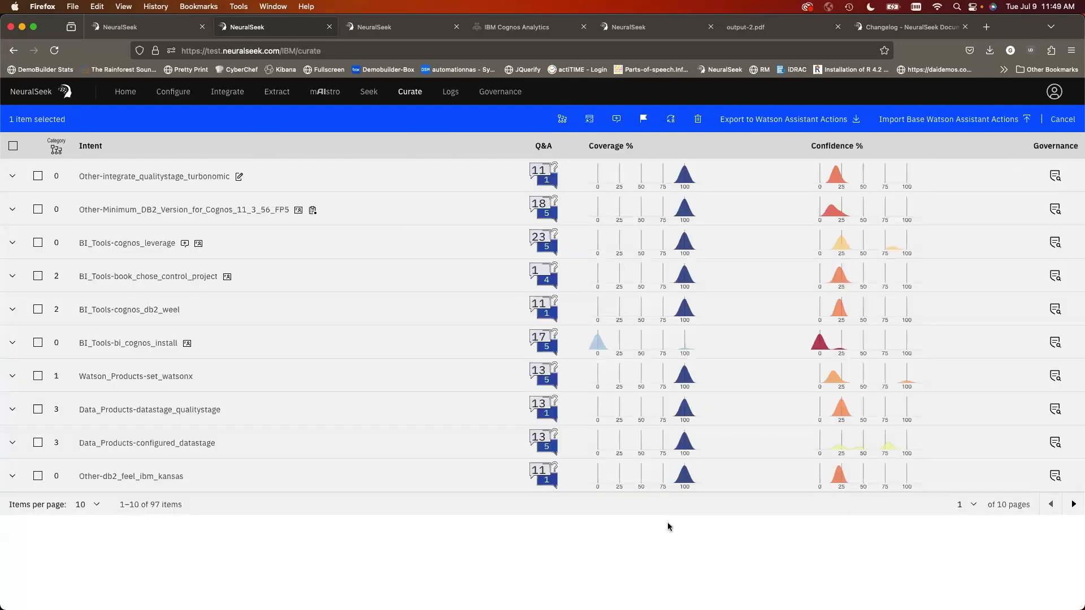
click(11, 244)
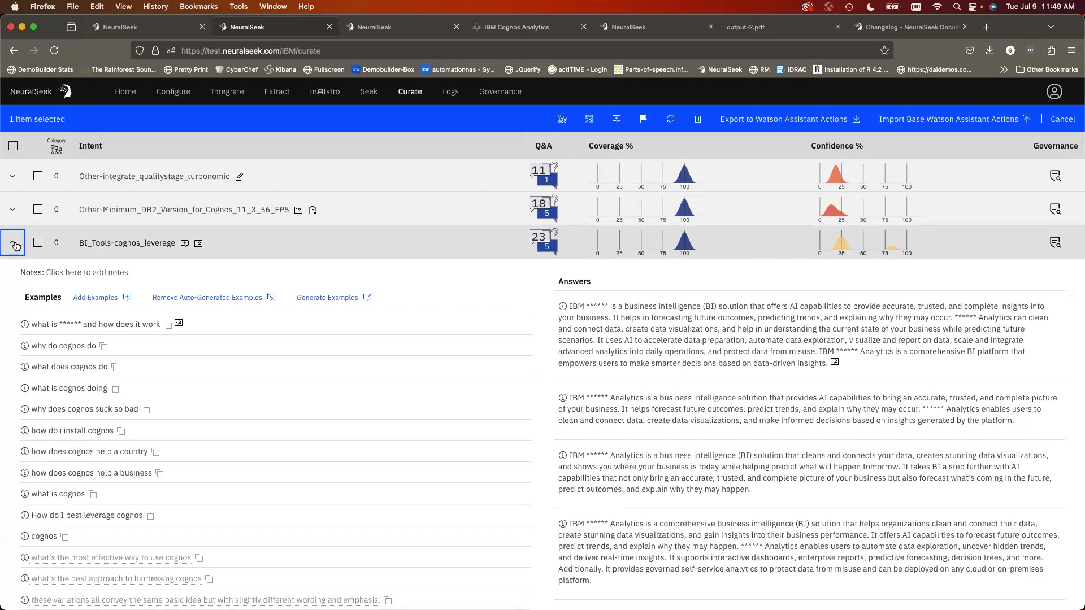
click(12, 244)
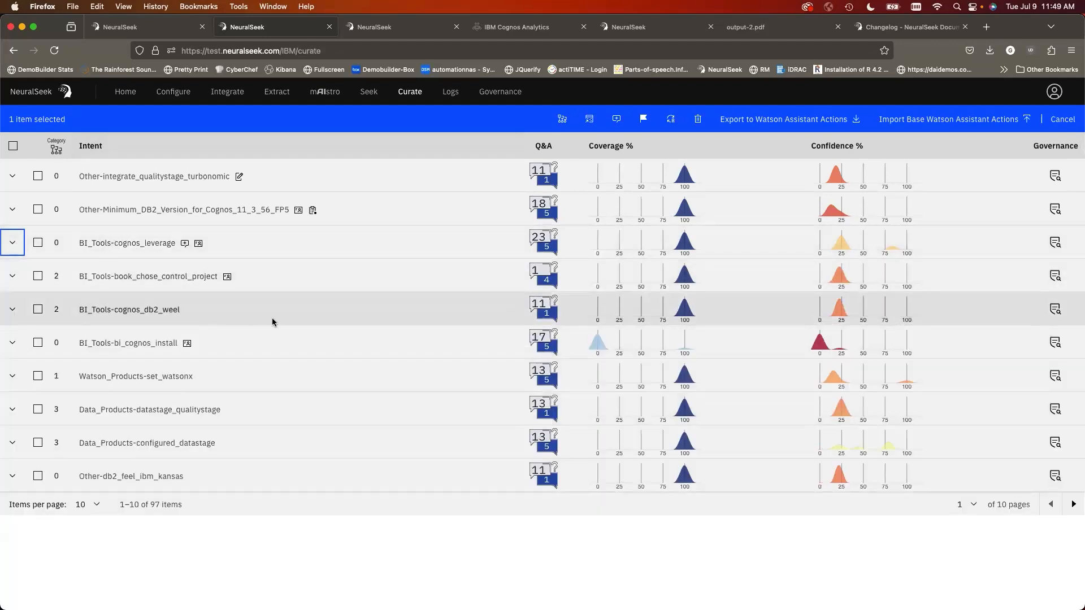
- Ask Seek the question "how do I purchase cogns?" in place of the previous query
click(369, 91)
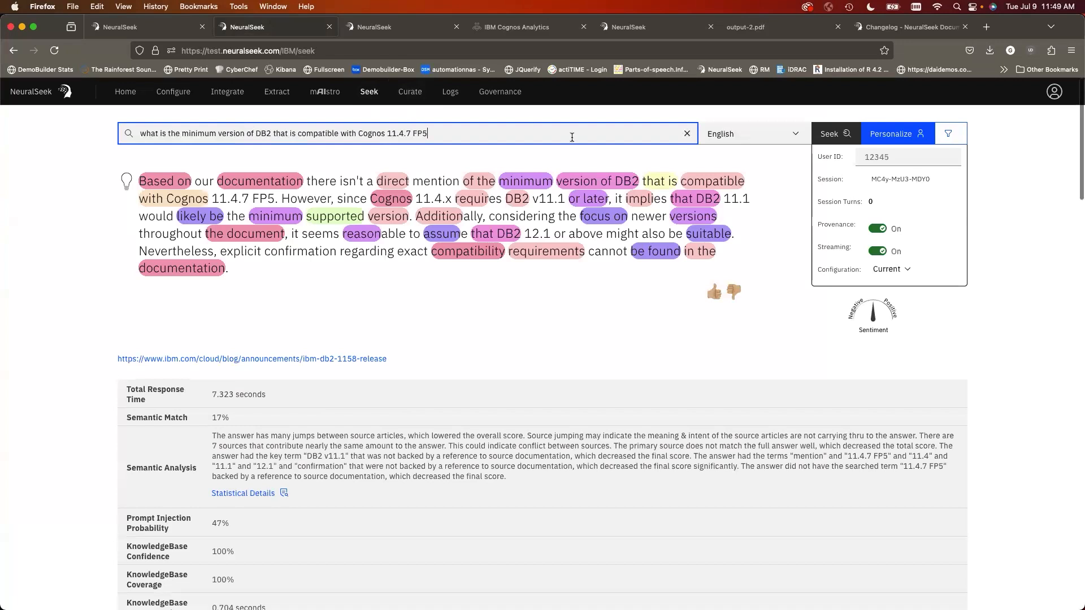
key(super+a)
text(h)
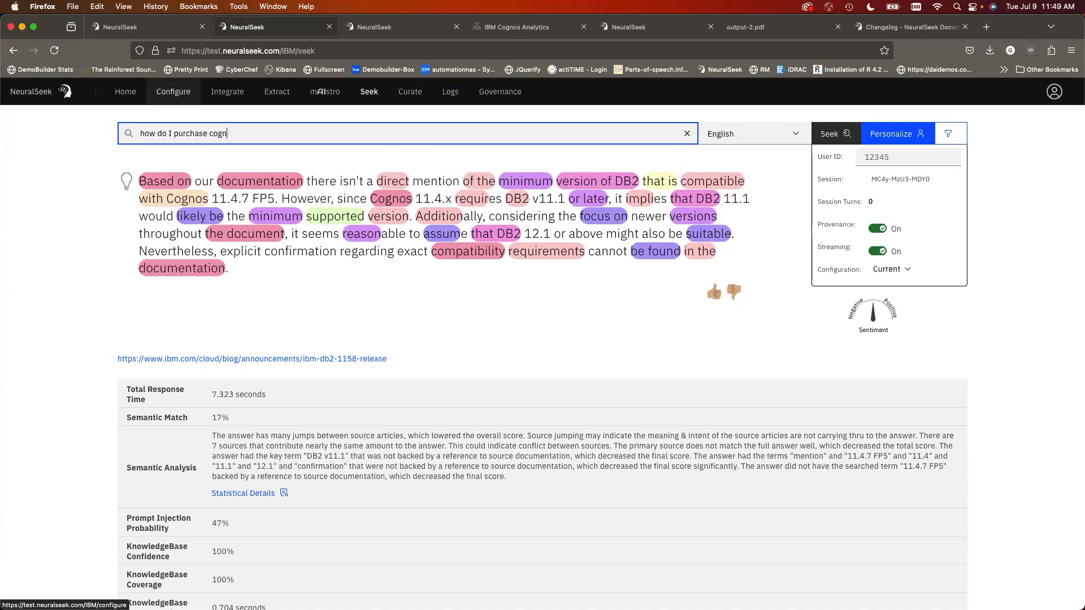
text(?)
click(826, 135)
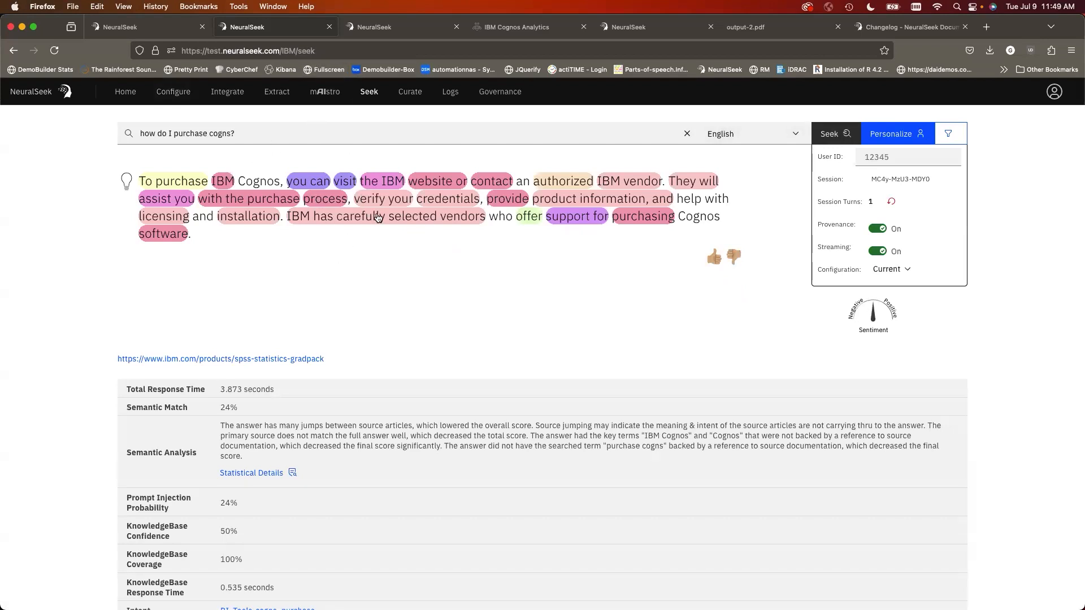
- Generate a conversation for the BI_Tools-cogns_purchase intent on the Curate page and review its dialog turns
click(410, 93)
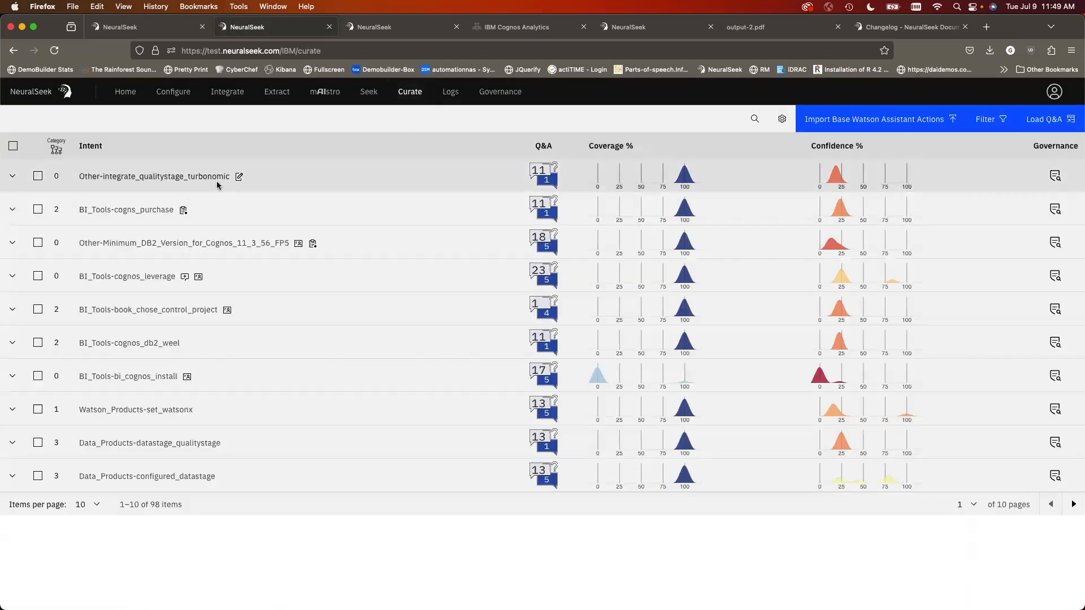
click(12, 209)
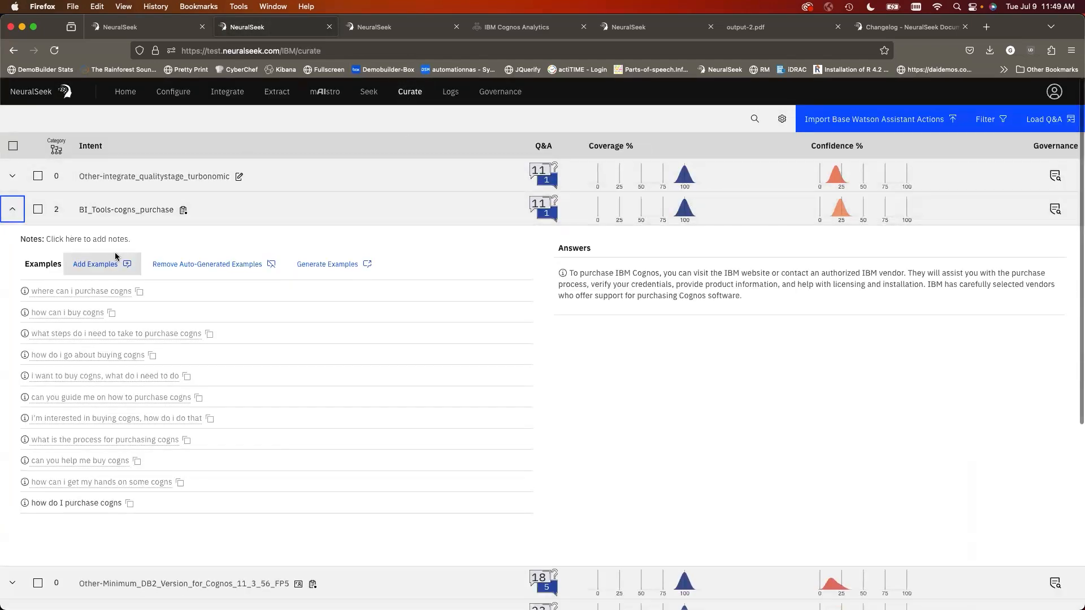
click(38, 209)
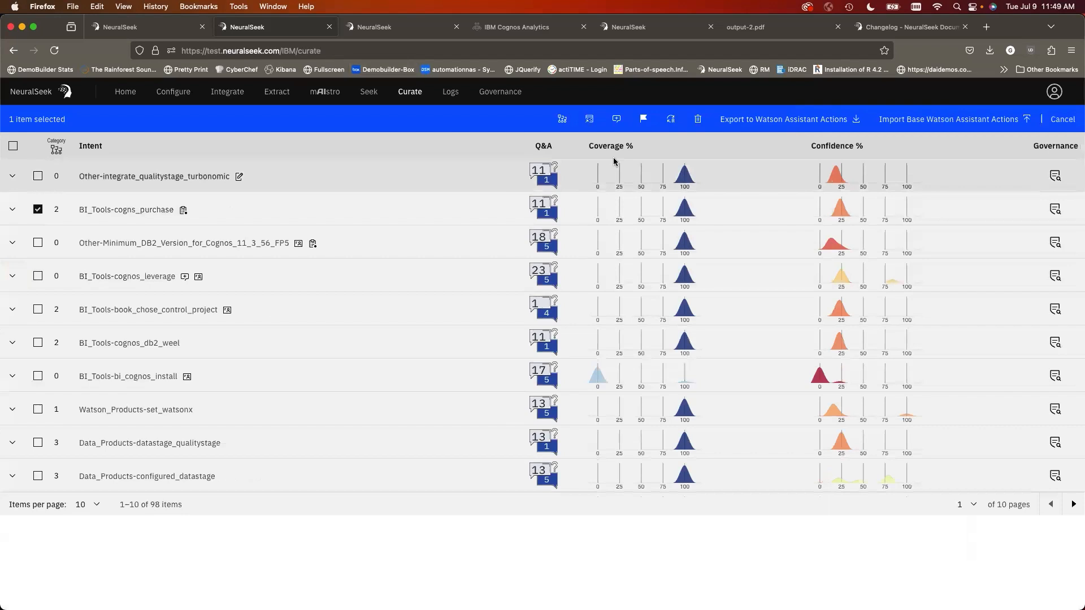
click(617, 118)
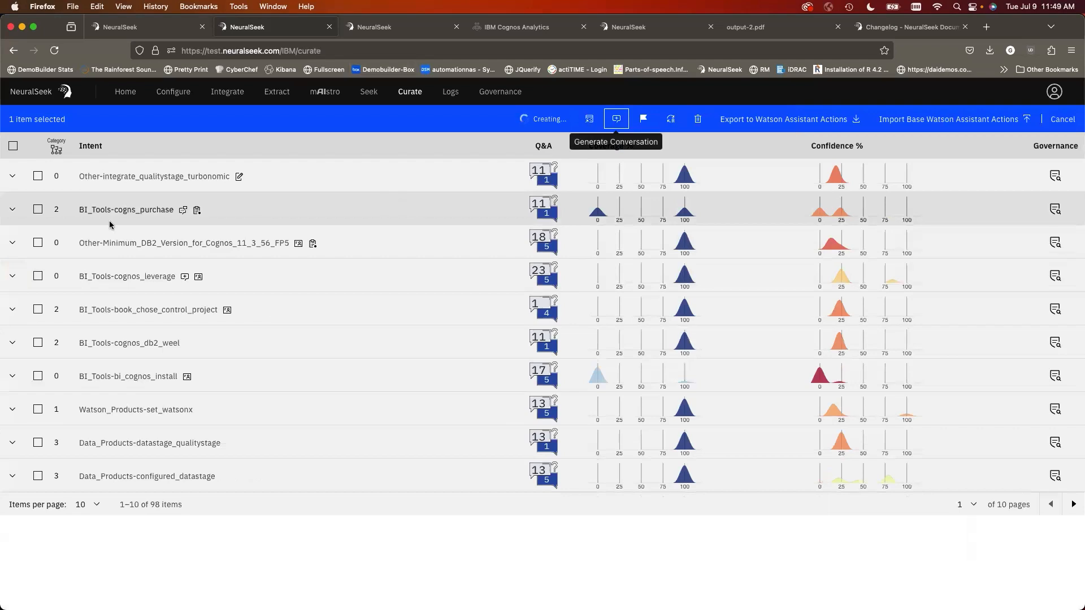
click(13, 209)
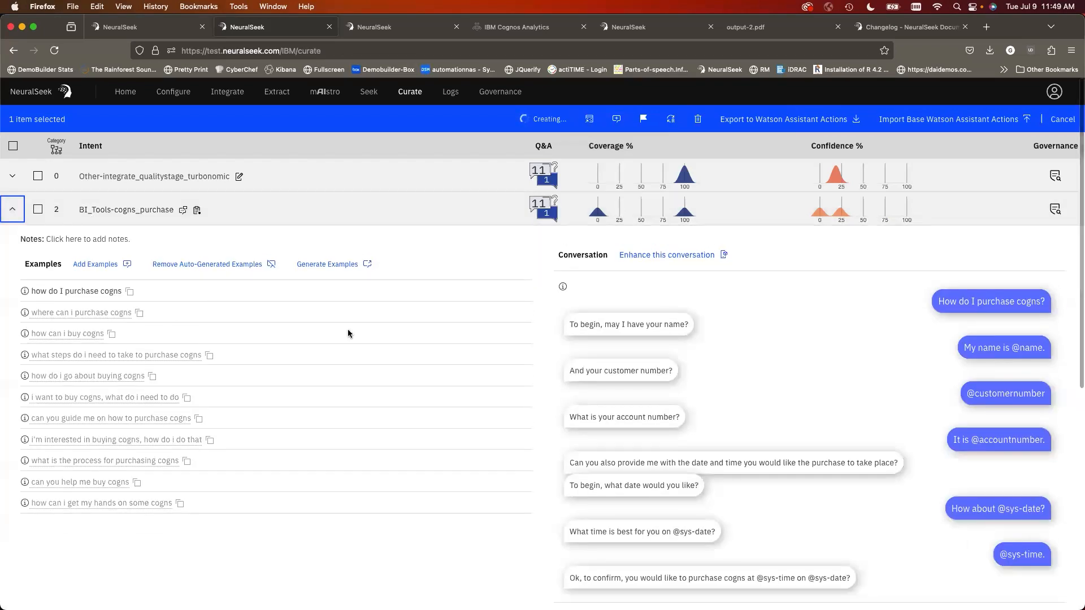
scroll(523, 359, down, 3)
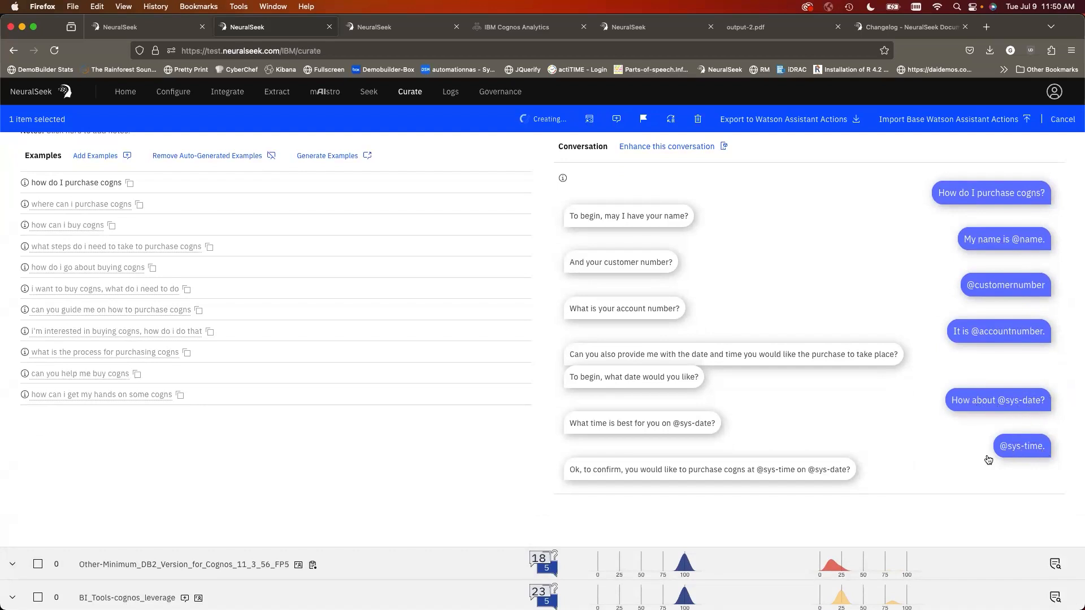
scroll(723, 335, up, 3)
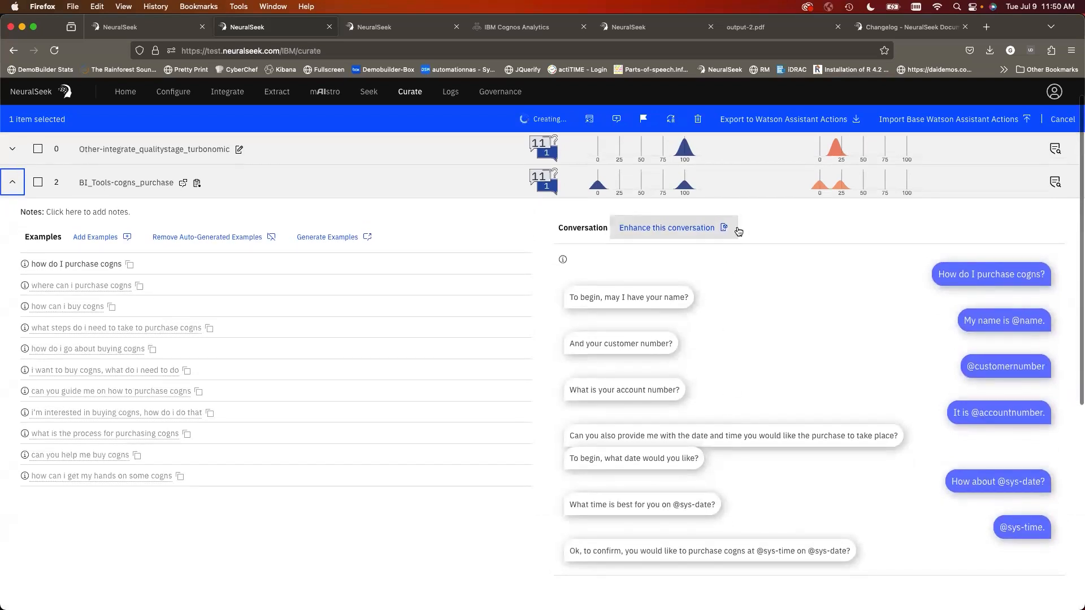
- Enhance the BI_Tools-cogns_purchase conversation with the instruction "Make sure you ask how many total users"
click(682, 232)
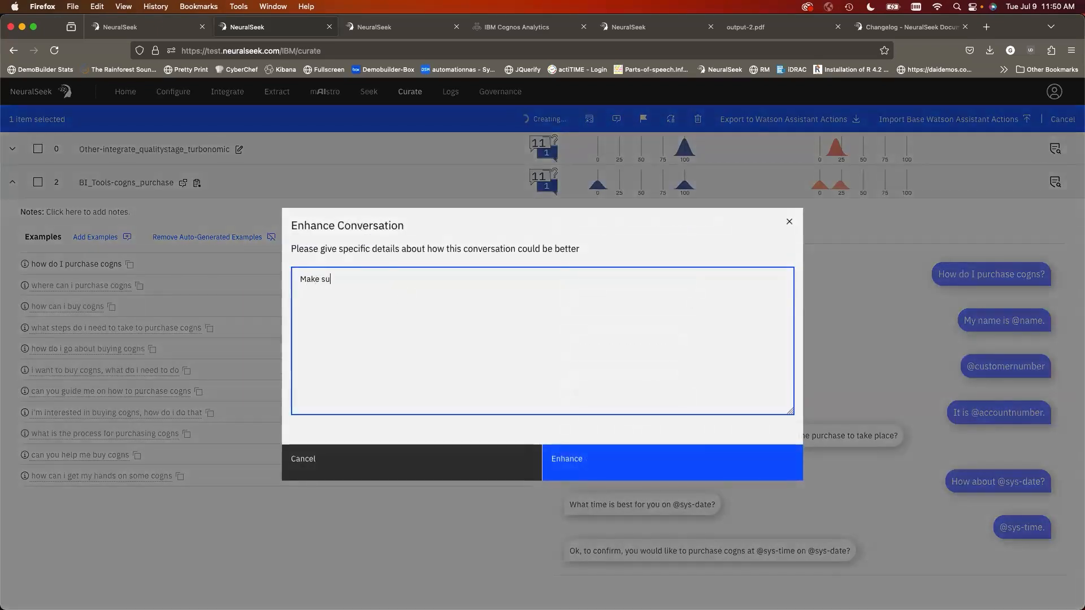
text(Make sure you ask how many total users)
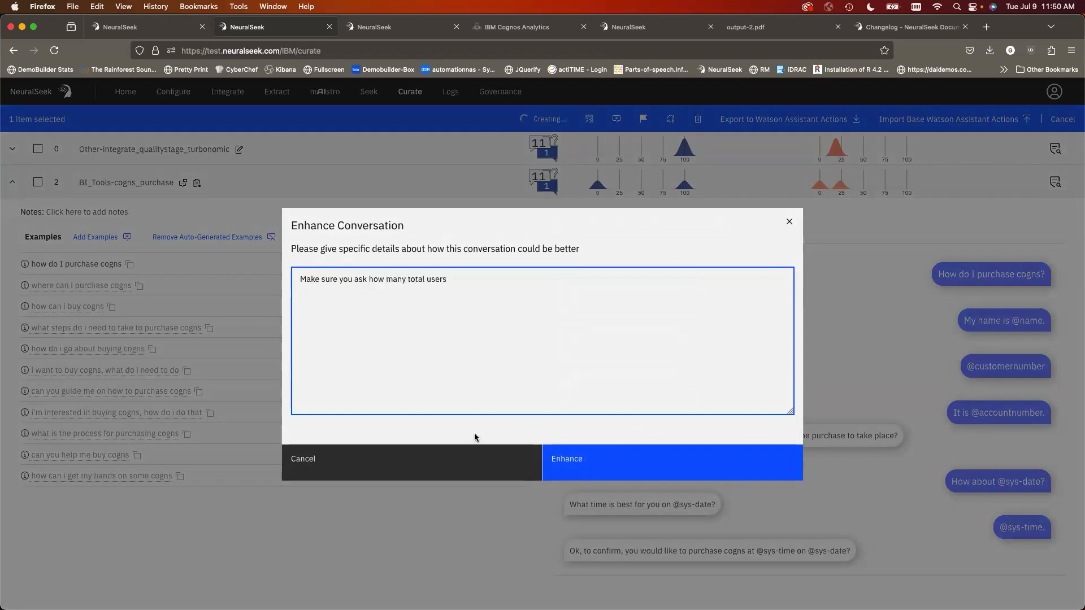
click(572, 456)
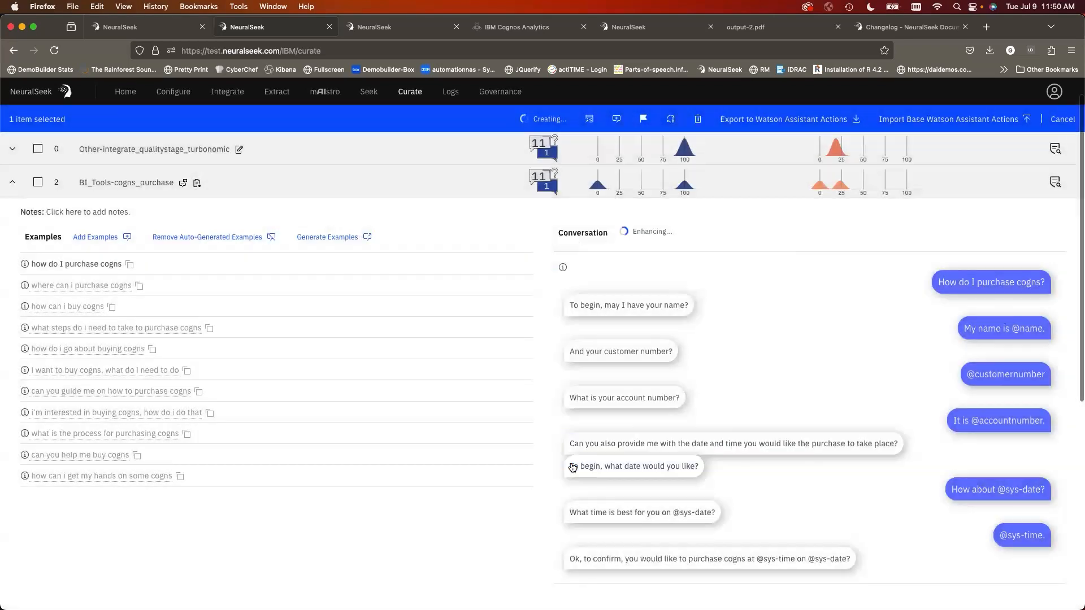
- Review the enhanced BI_Tools-cogns_purchase conversation for the total-users question and compare it with the original version
scroll(722, 389, down, 2)
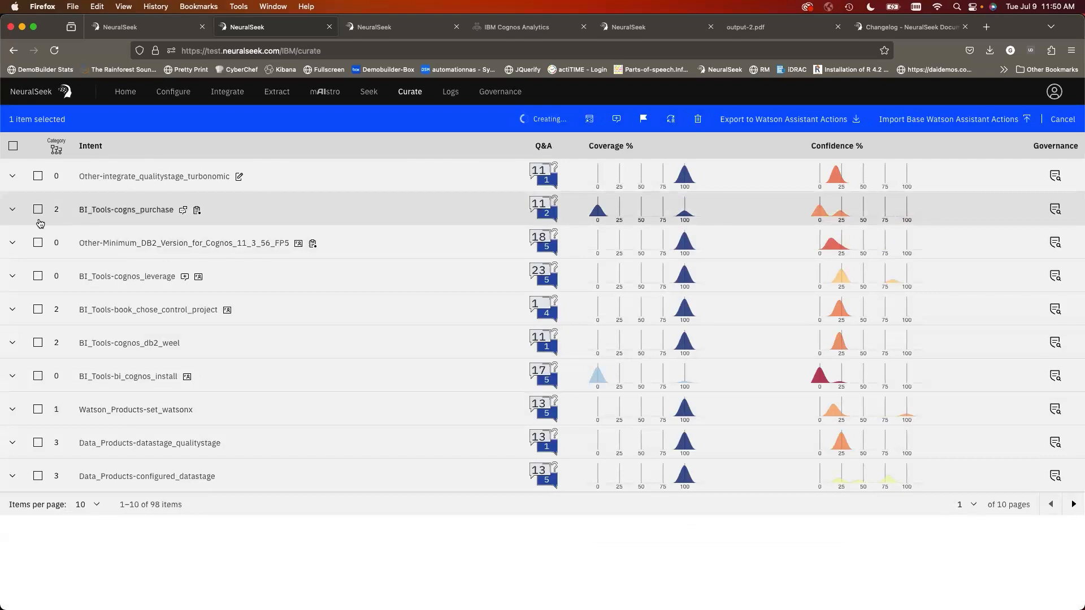
click(12, 209)
scroll(715, 360, down, 3)
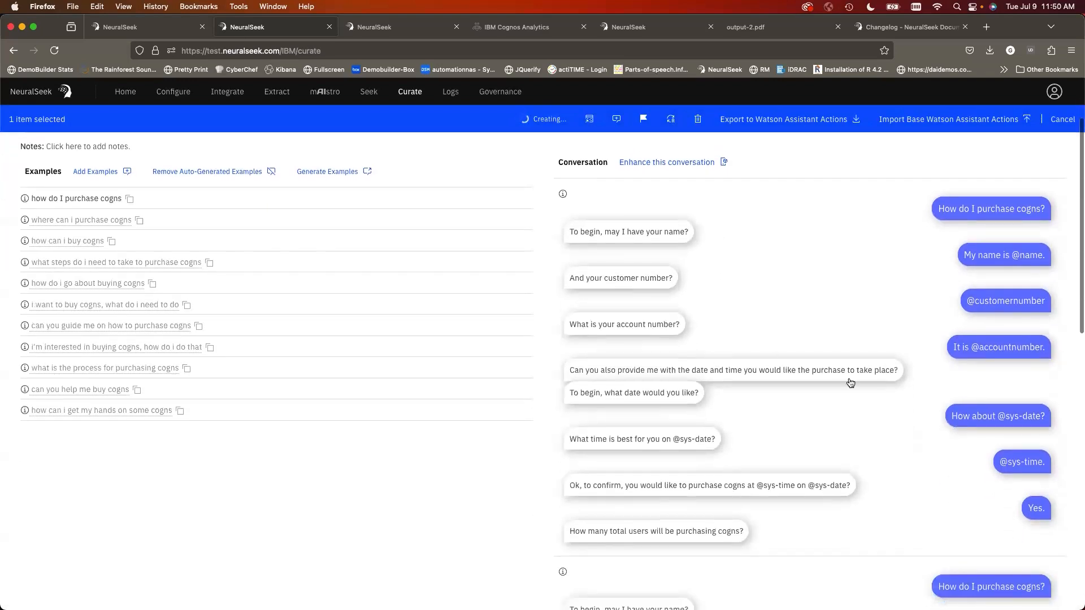
scroll(827, 431, down, 1)
scroll(828, 431, down, 5)
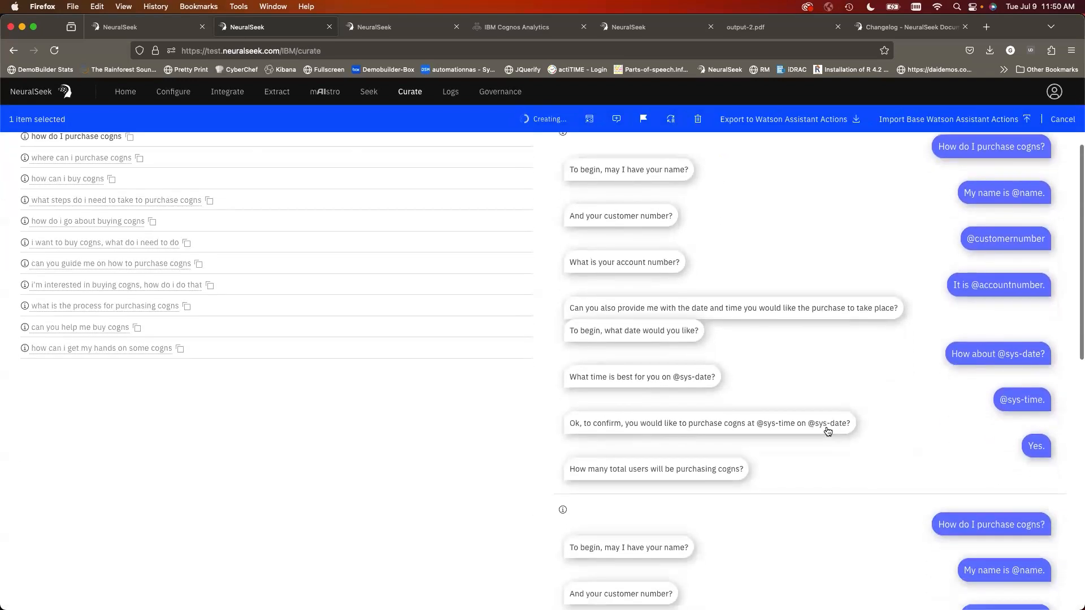
scroll(828, 431, up, 2)
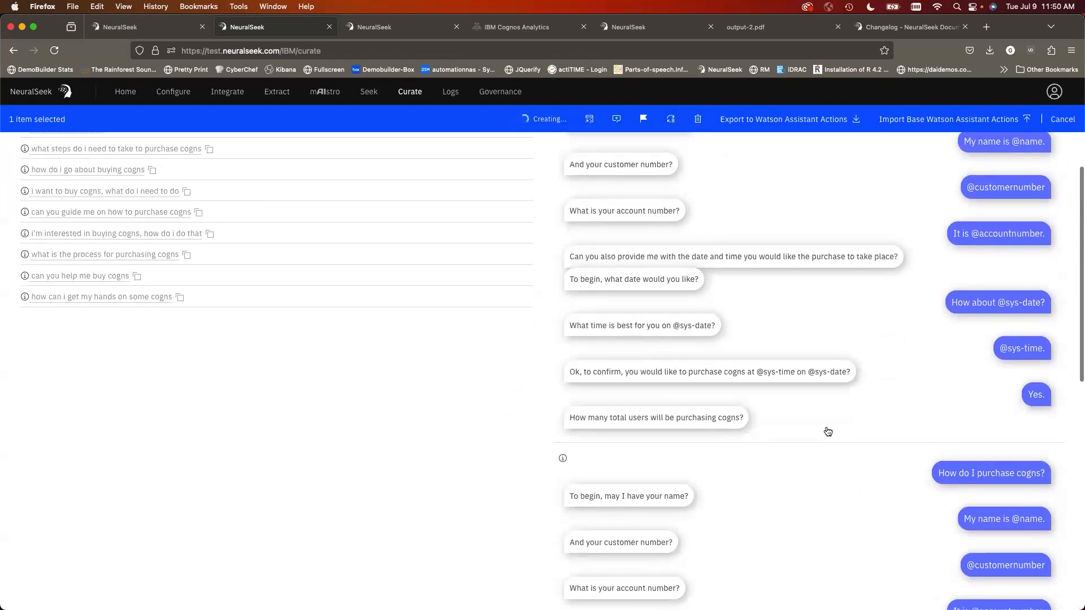
scroll(800, 416, up, 1)
scroll(801, 415, up, 6)
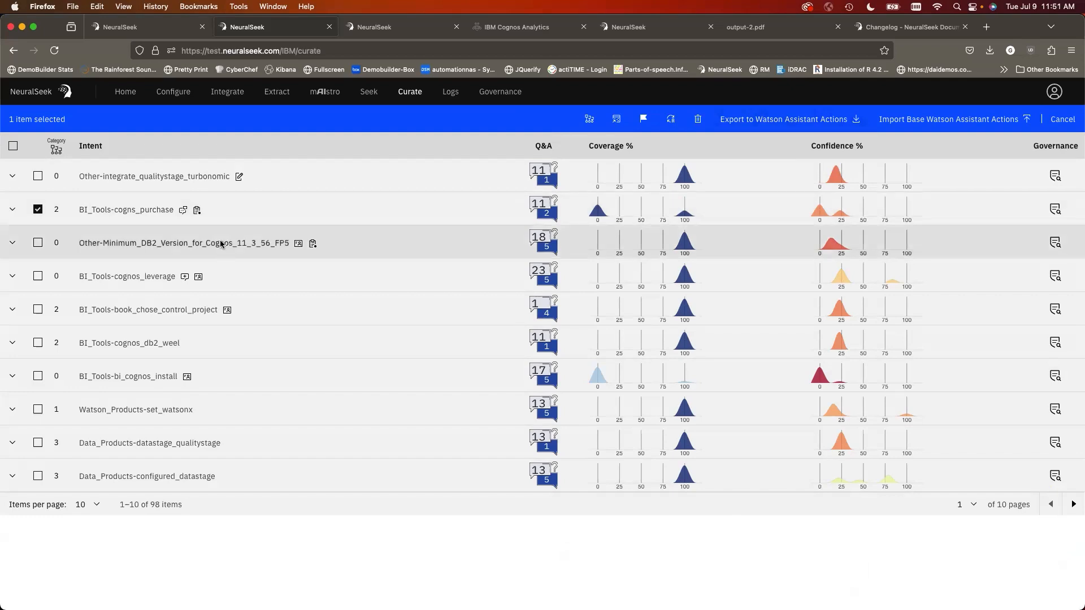
- Open the Secrets section of the configuration and view the stored secrets available to mAIstro flows
click(170, 93)
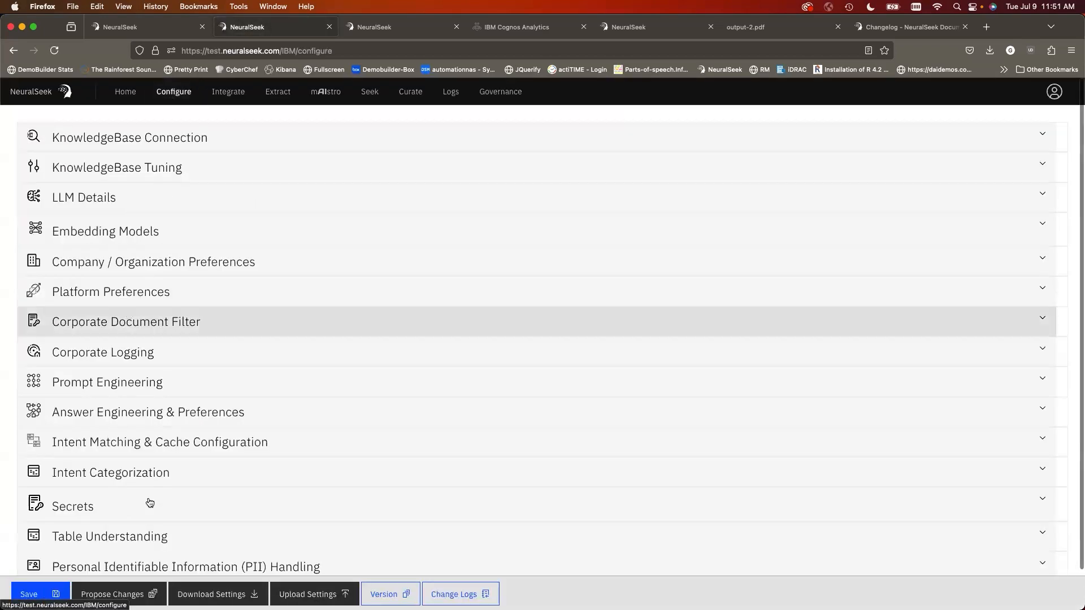
scroll(85, 475, down, 2)
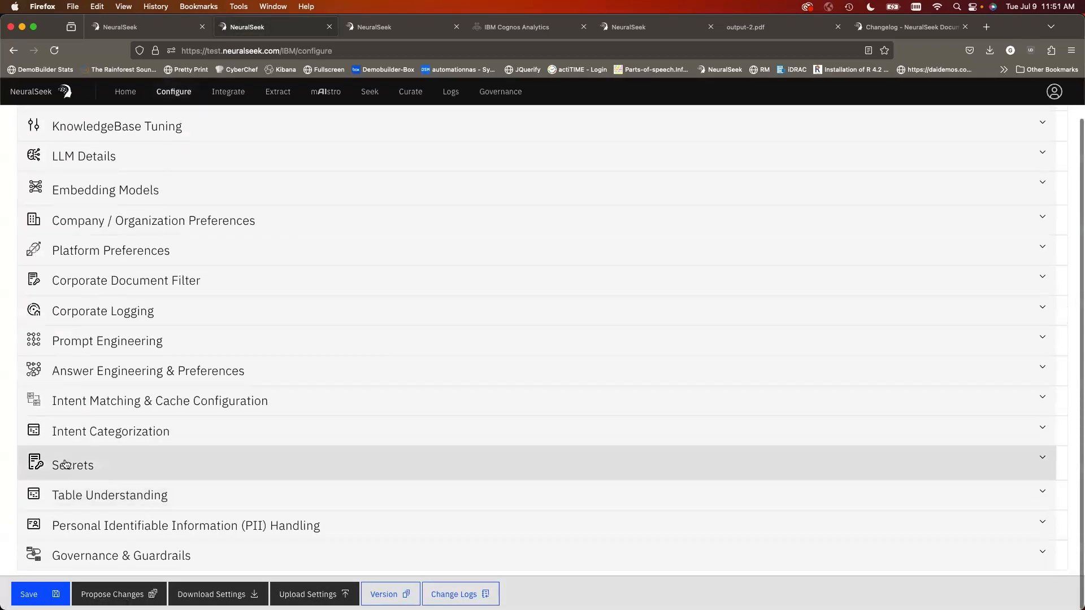
click(71, 463)
scroll(182, 417, down, 3)
scroll(182, 417, down, 2)
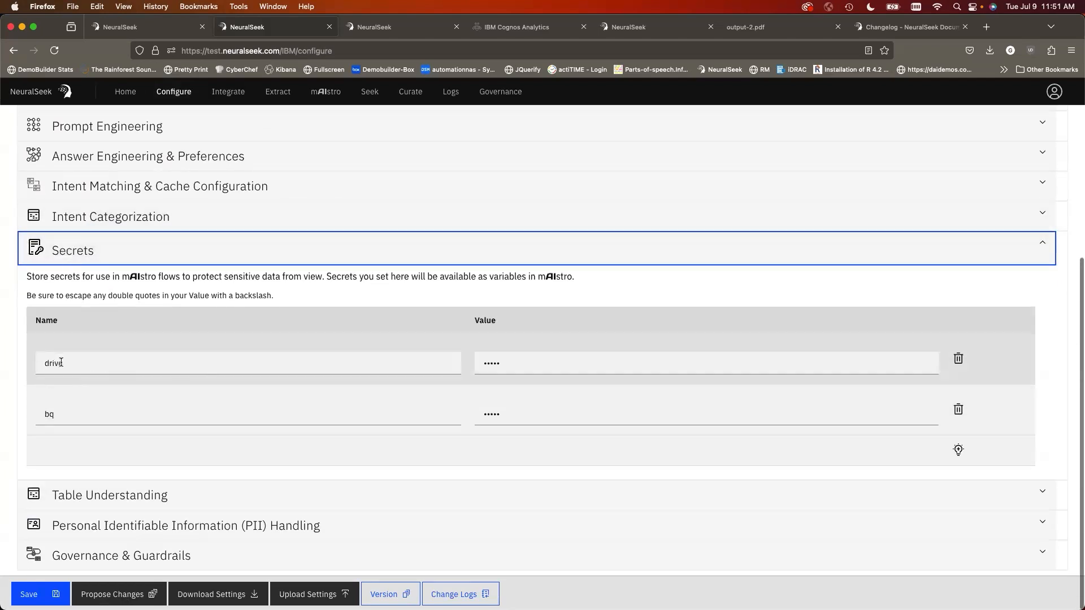
- Highlight the name of the drive secret and expand the KnowledgeBase Connection settings to view them
drag(68, 362, 33, 363)
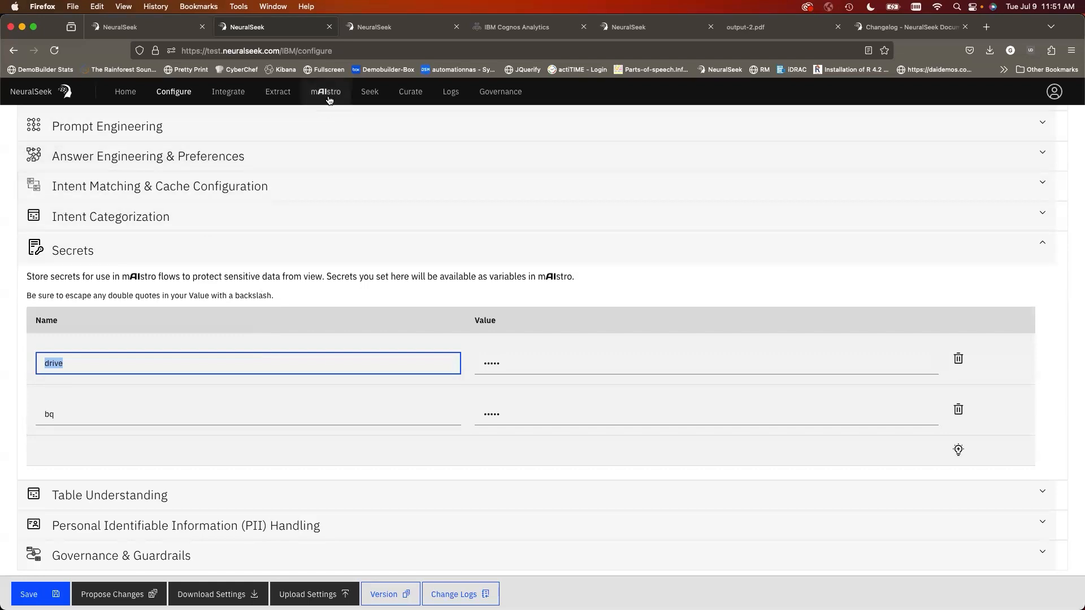
scroll(175, 152, up, 5)
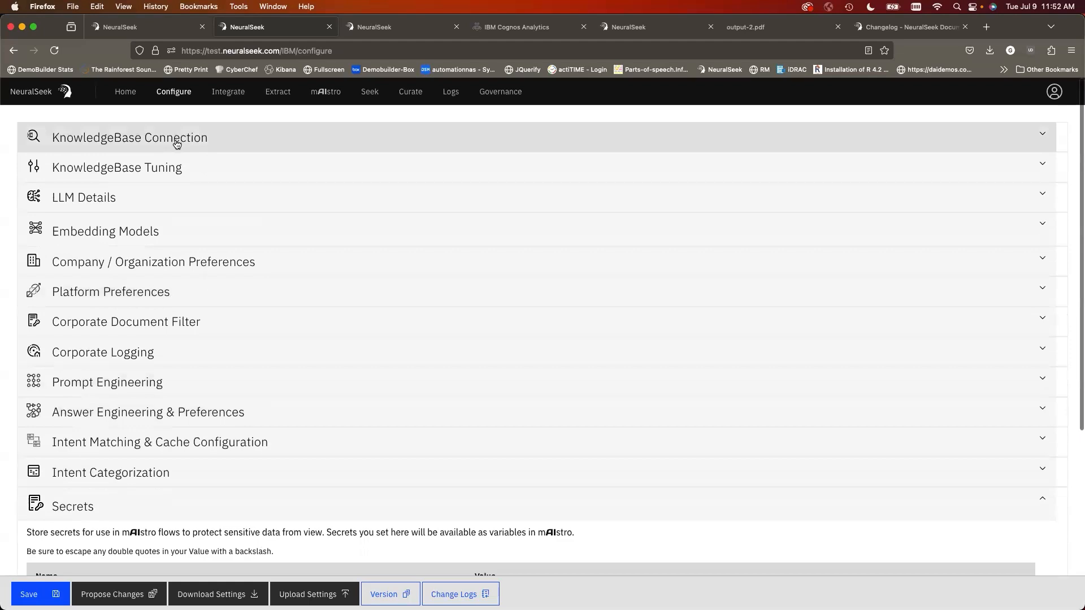
click(177, 142)
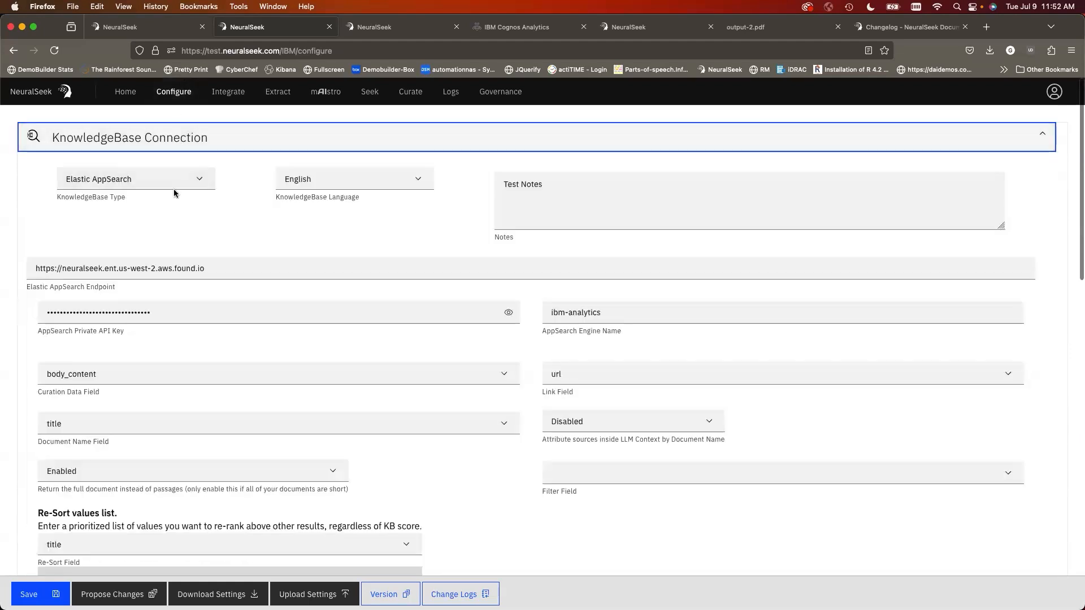
- Open mAIstro with an empty flow, dismissing the template prompt, and add a KB Documentation node
click(323, 91)
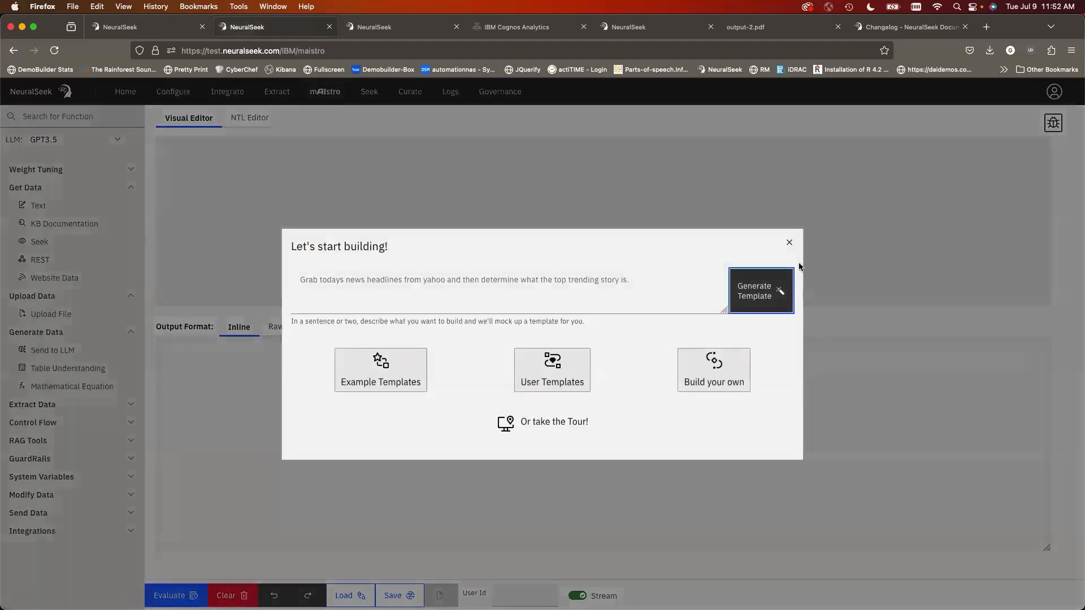
click(794, 244)
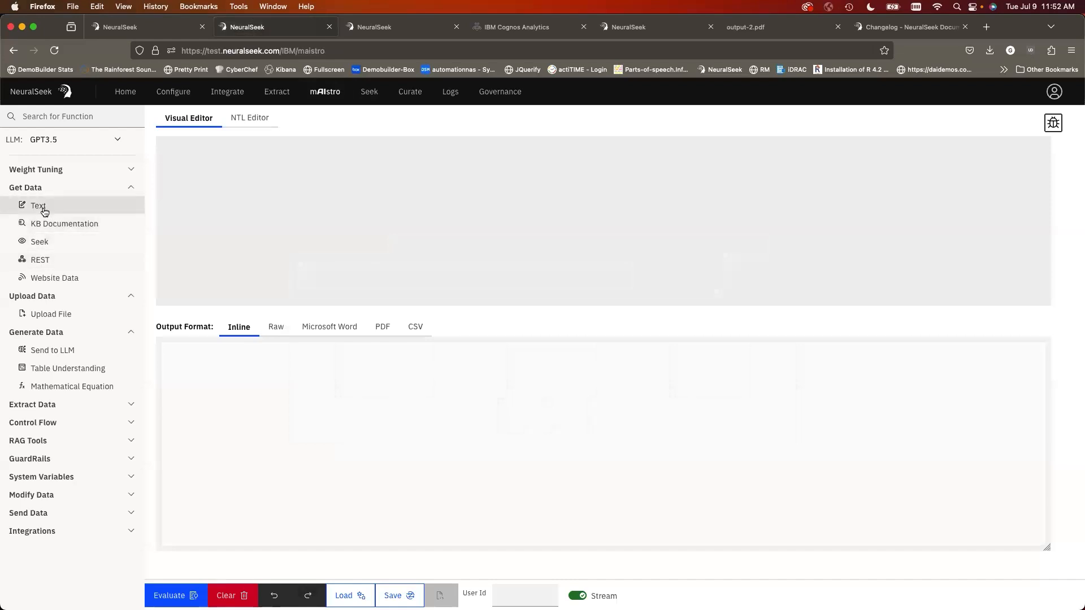
click(41, 226)
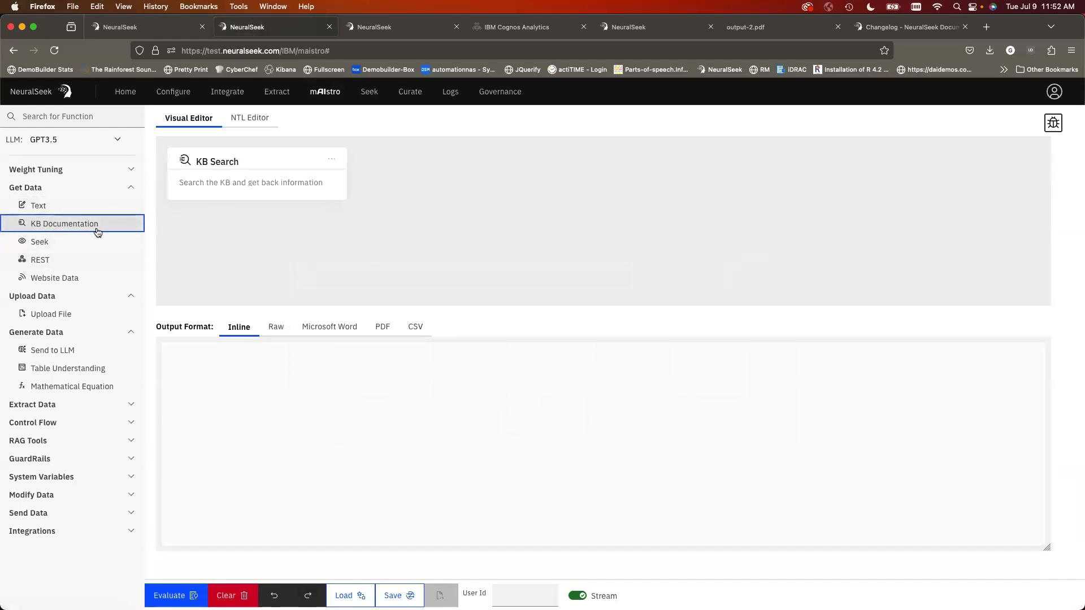